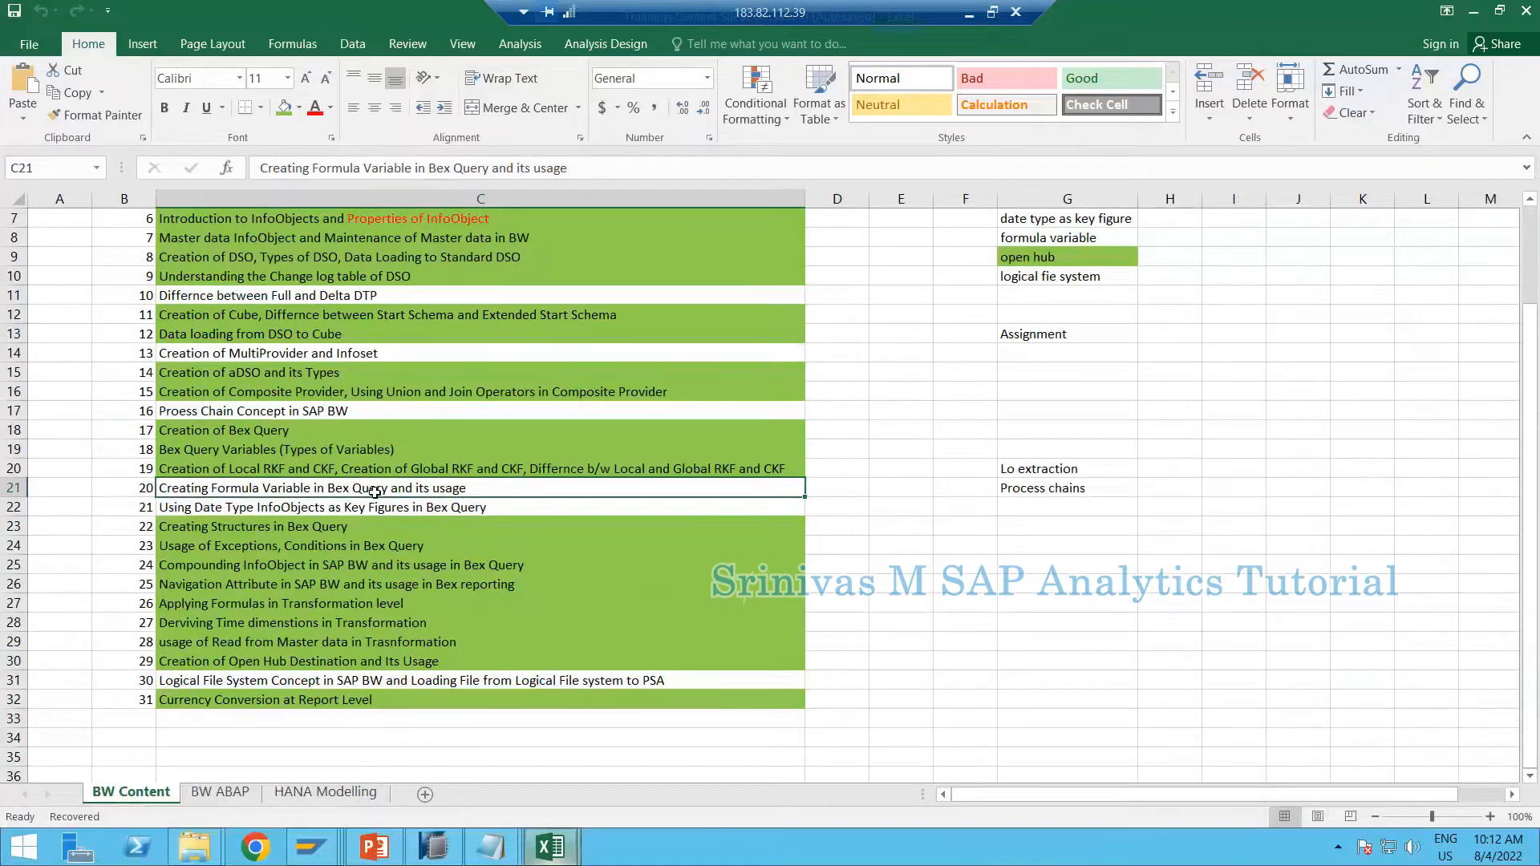
# Step: Switch to SAP HANA Studio and review the sheet definition of query SR_PSALESEX_Q001 and its InfoProvider SR_PSALESEX
pyautogui.click(434, 847)
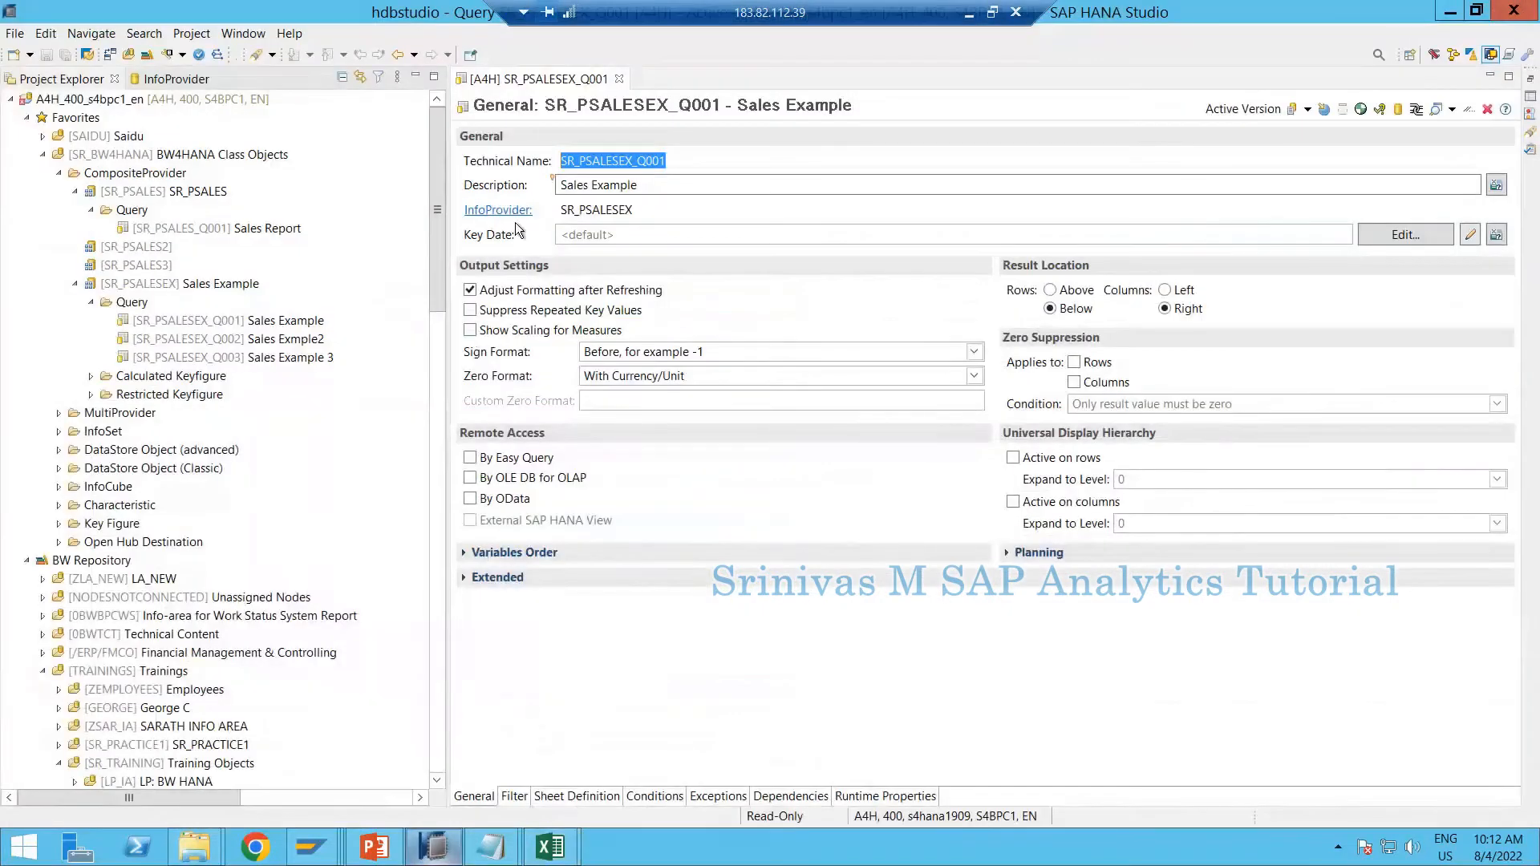
pyautogui.click(565, 796)
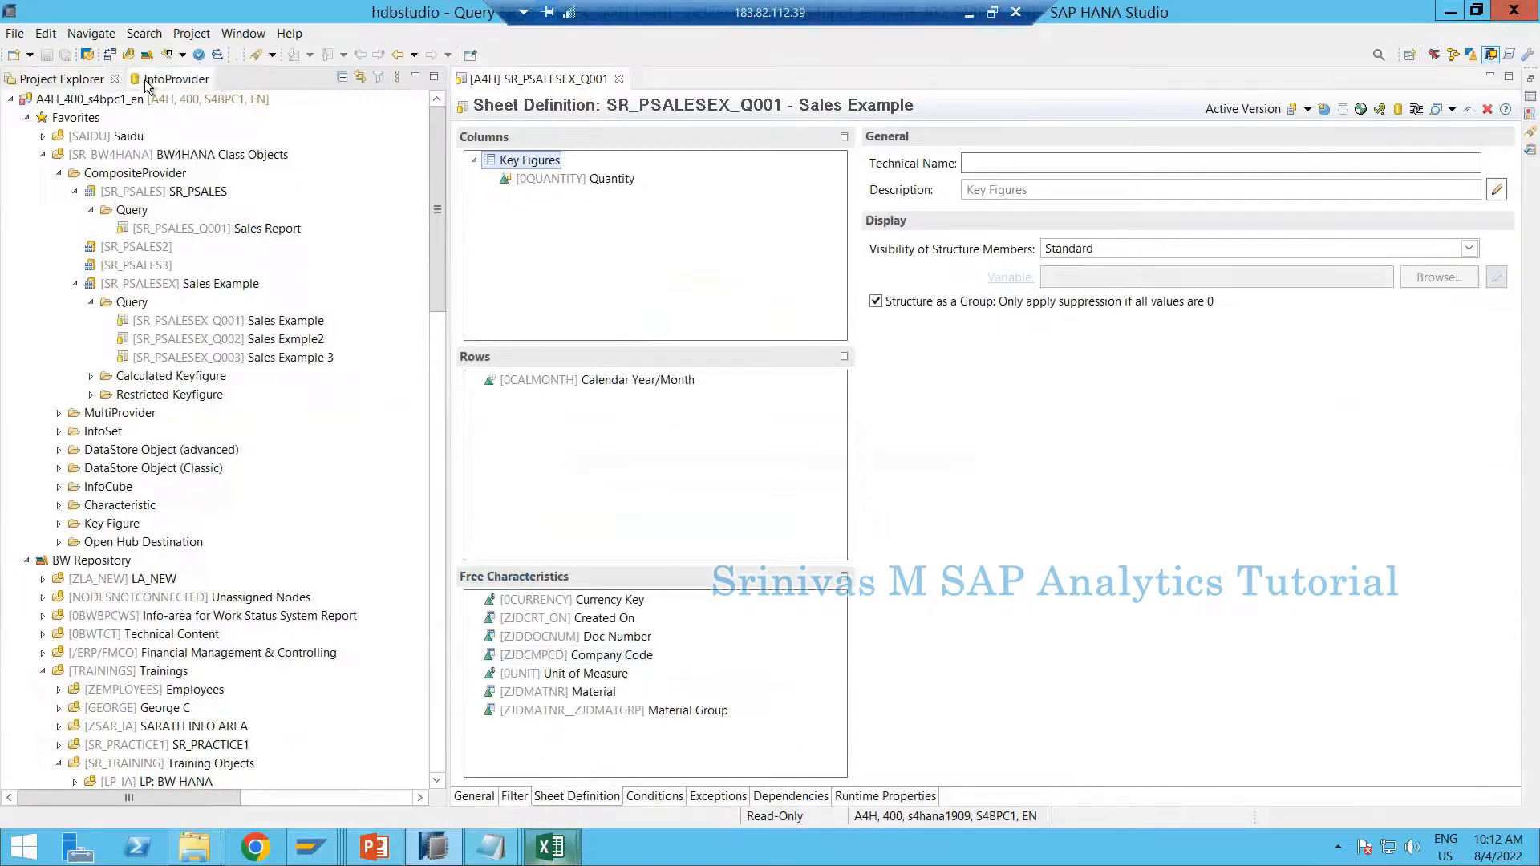
pyautogui.click(172, 79)
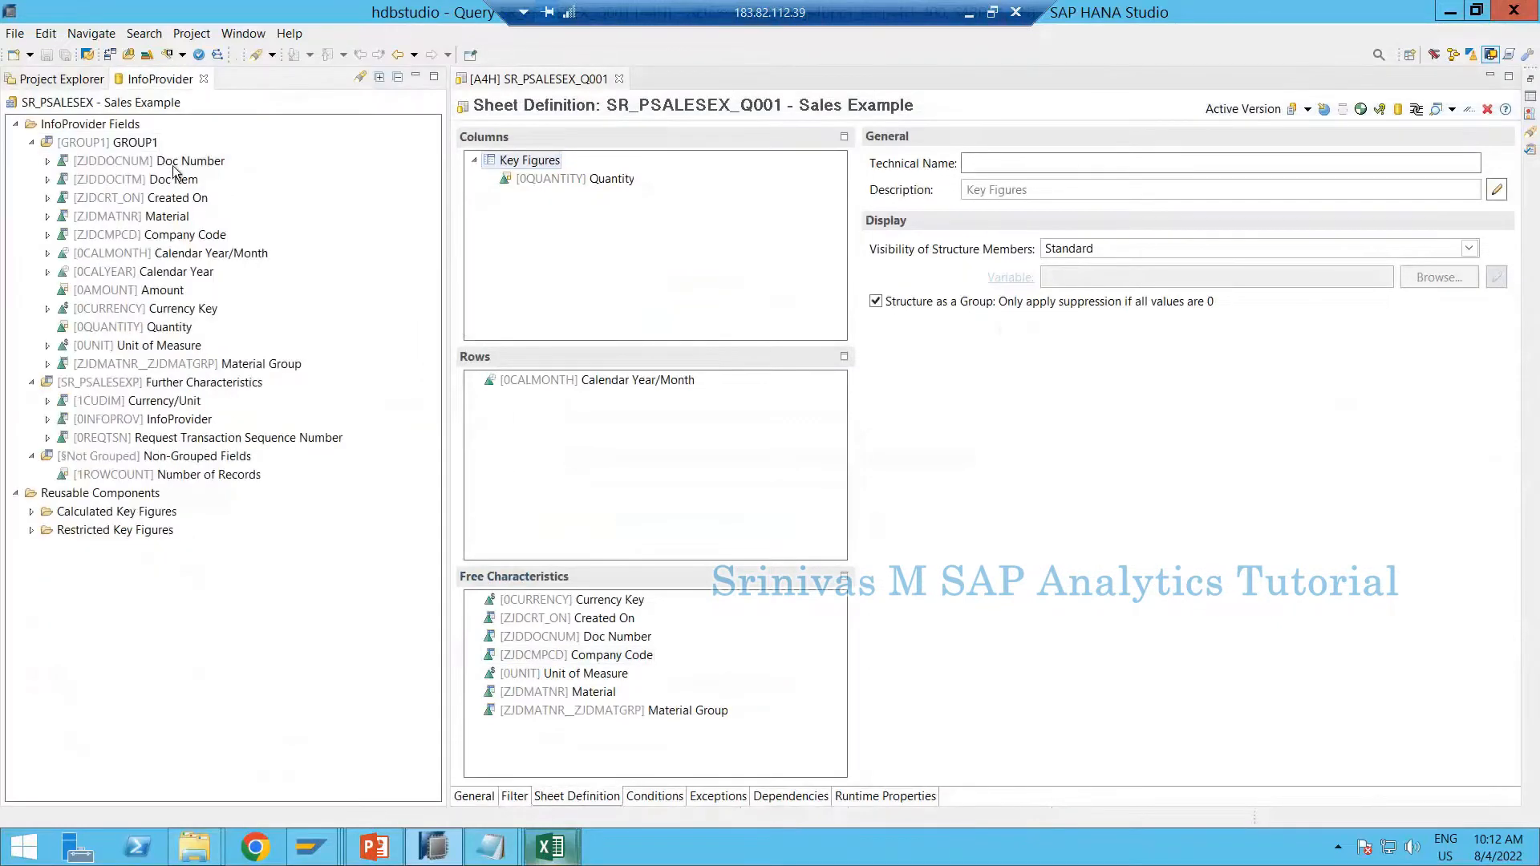
pyautogui.click(53, 79)
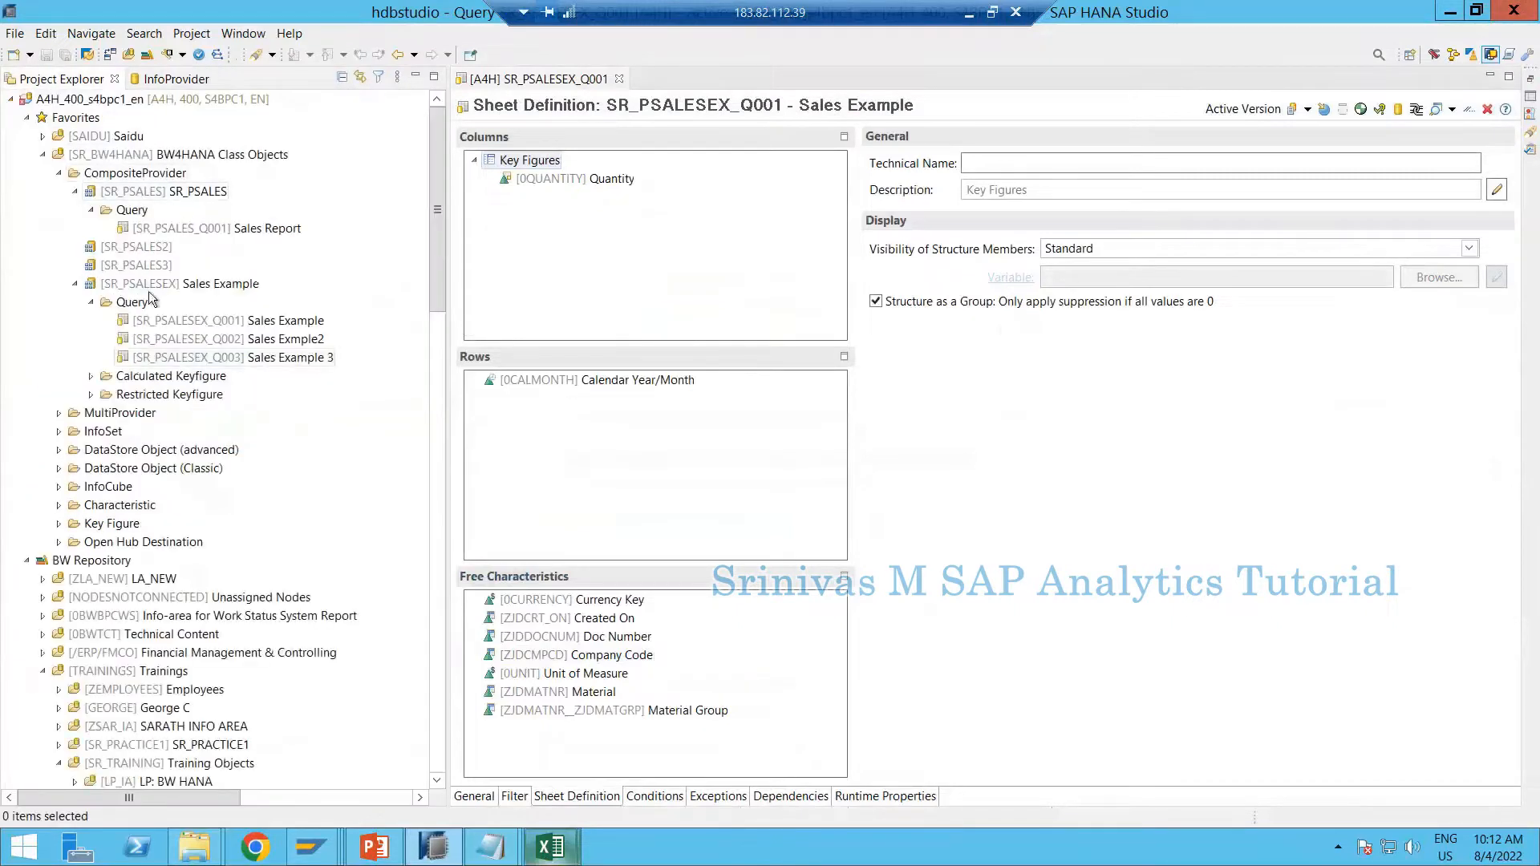
pyautogui.click(90, 287)
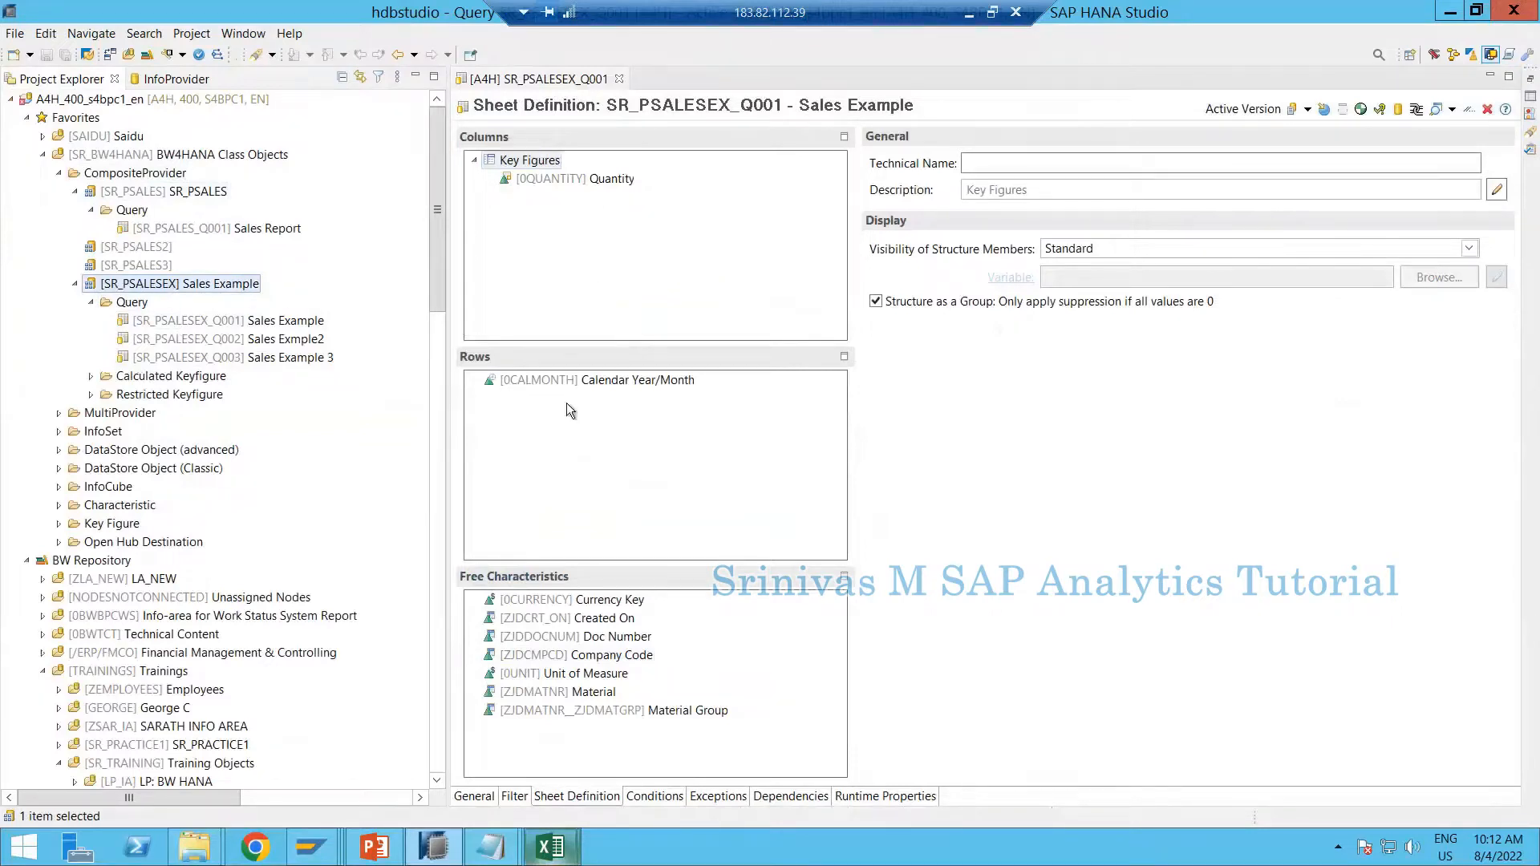
# Step: Inspect the Calendar Year/Month row and Quantity column settings, and compare them with the report in the Book1 Excel workbook
pyautogui.click(556, 382)
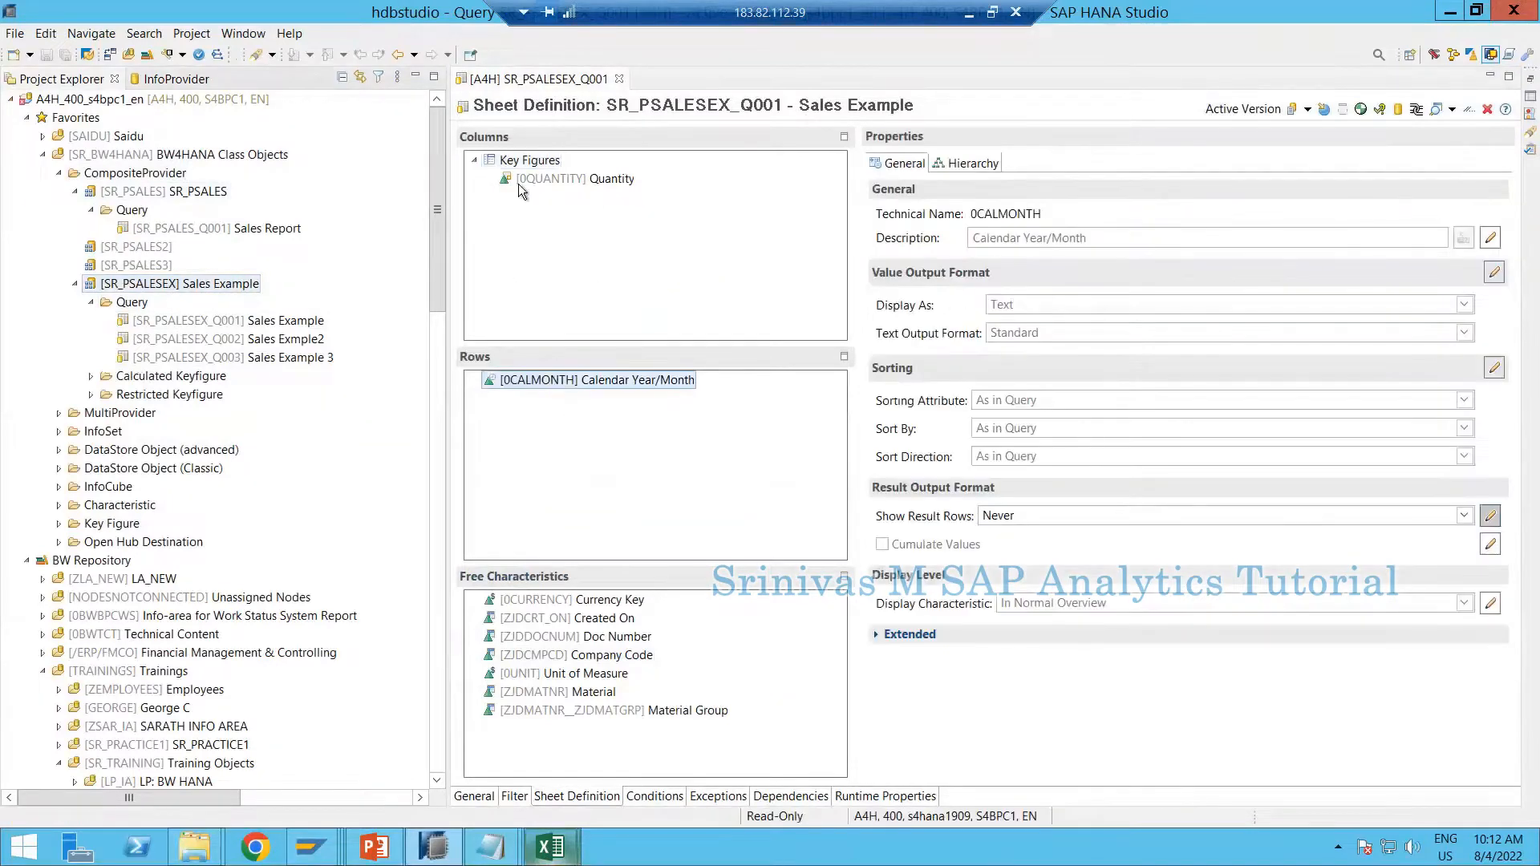
pyautogui.click(520, 185)
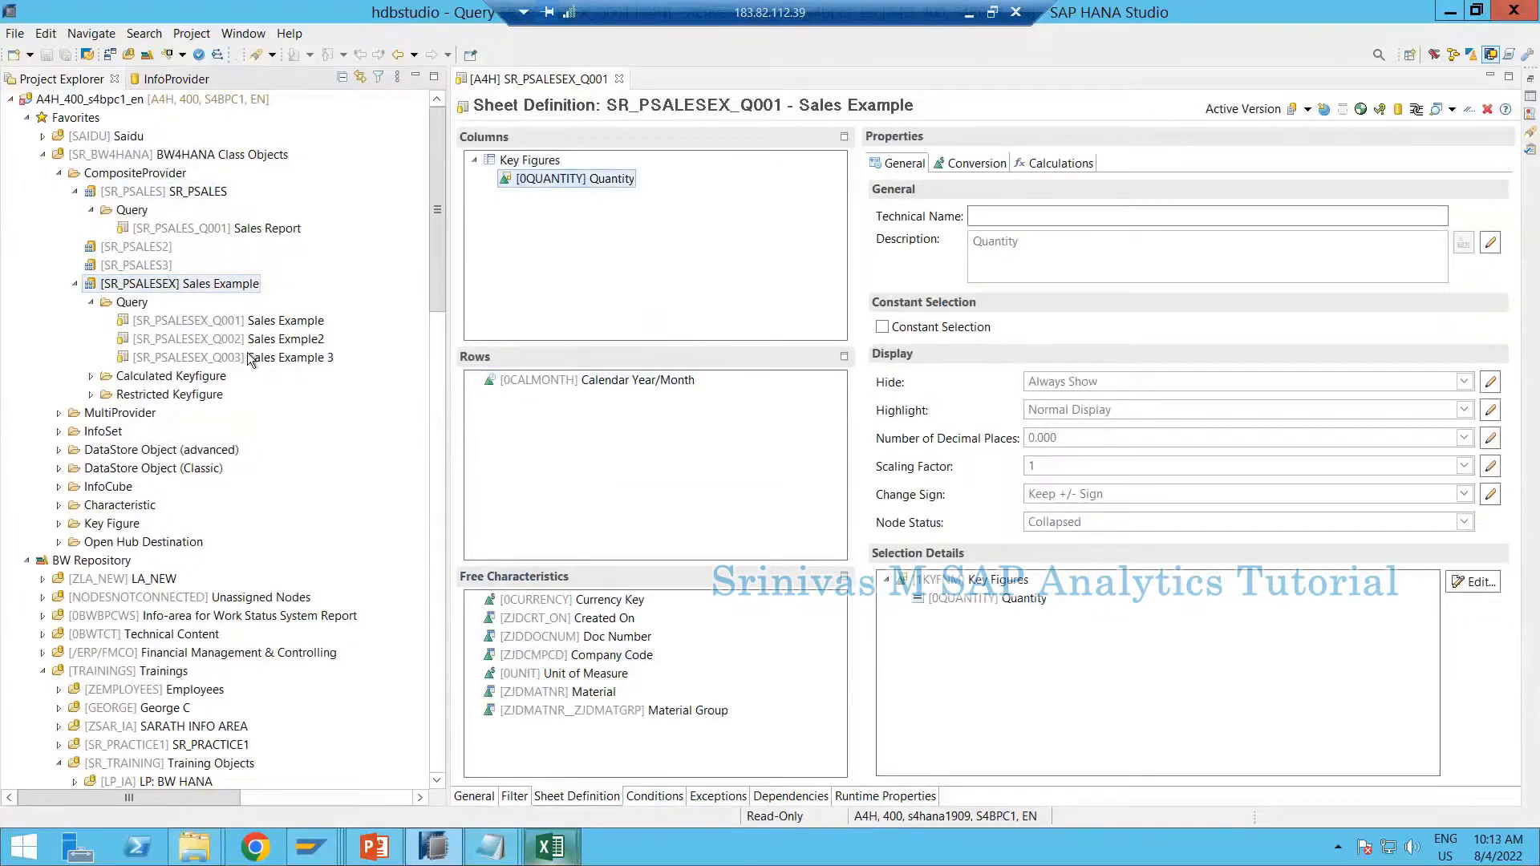
pyautogui.moveTo(551, 846)
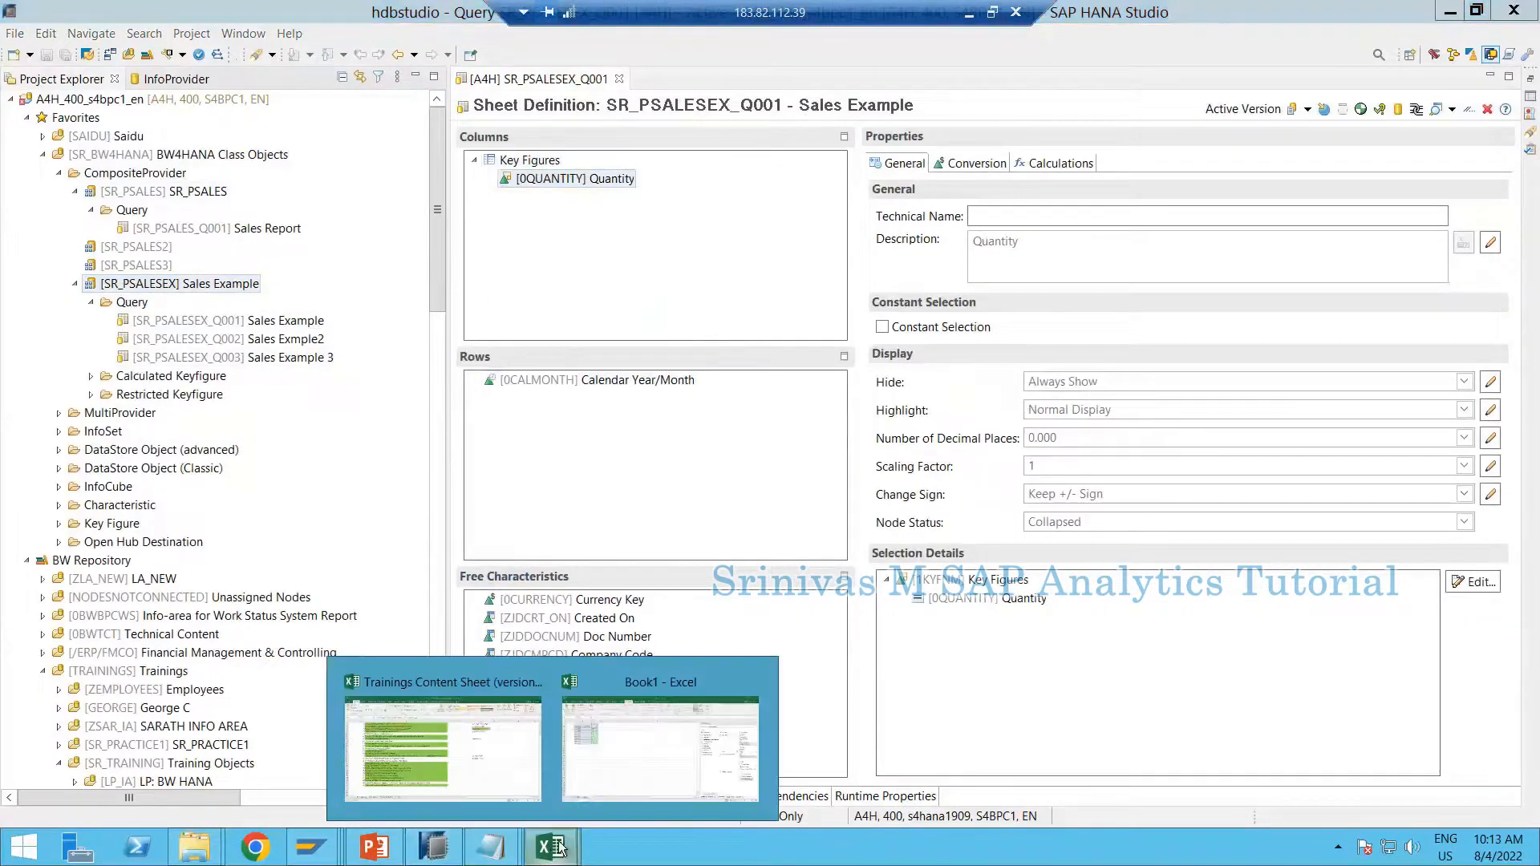
pyautogui.click(595, 773)
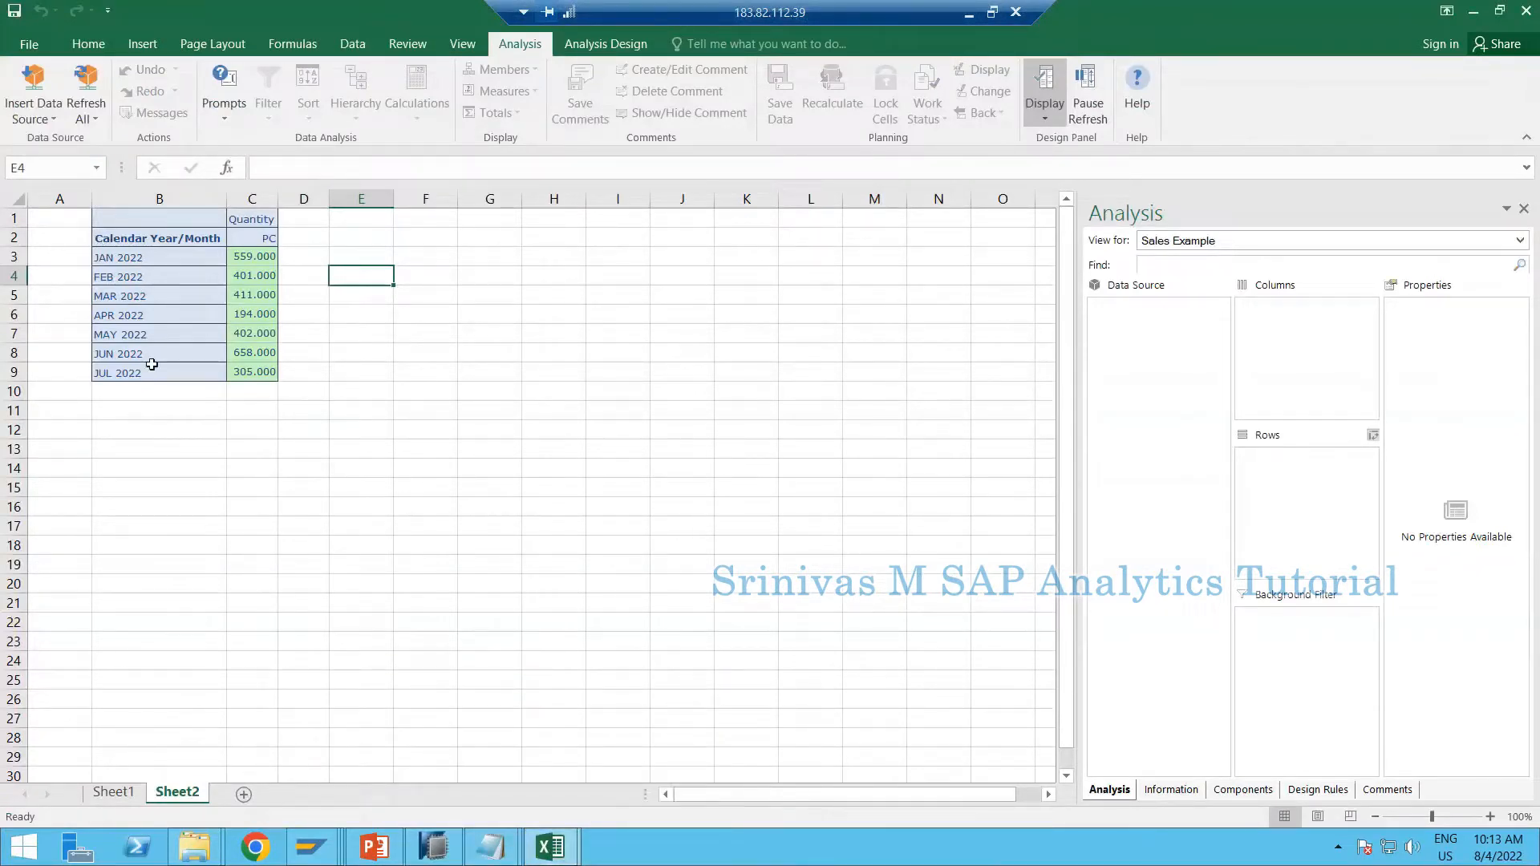
# Step: Return to SAP HANA Studio and inspect the 0CALMONTH_O_I_M_01 variable under the query's fixed-value filter on Calendar Year/Month
pyautogui.click(433, 847)
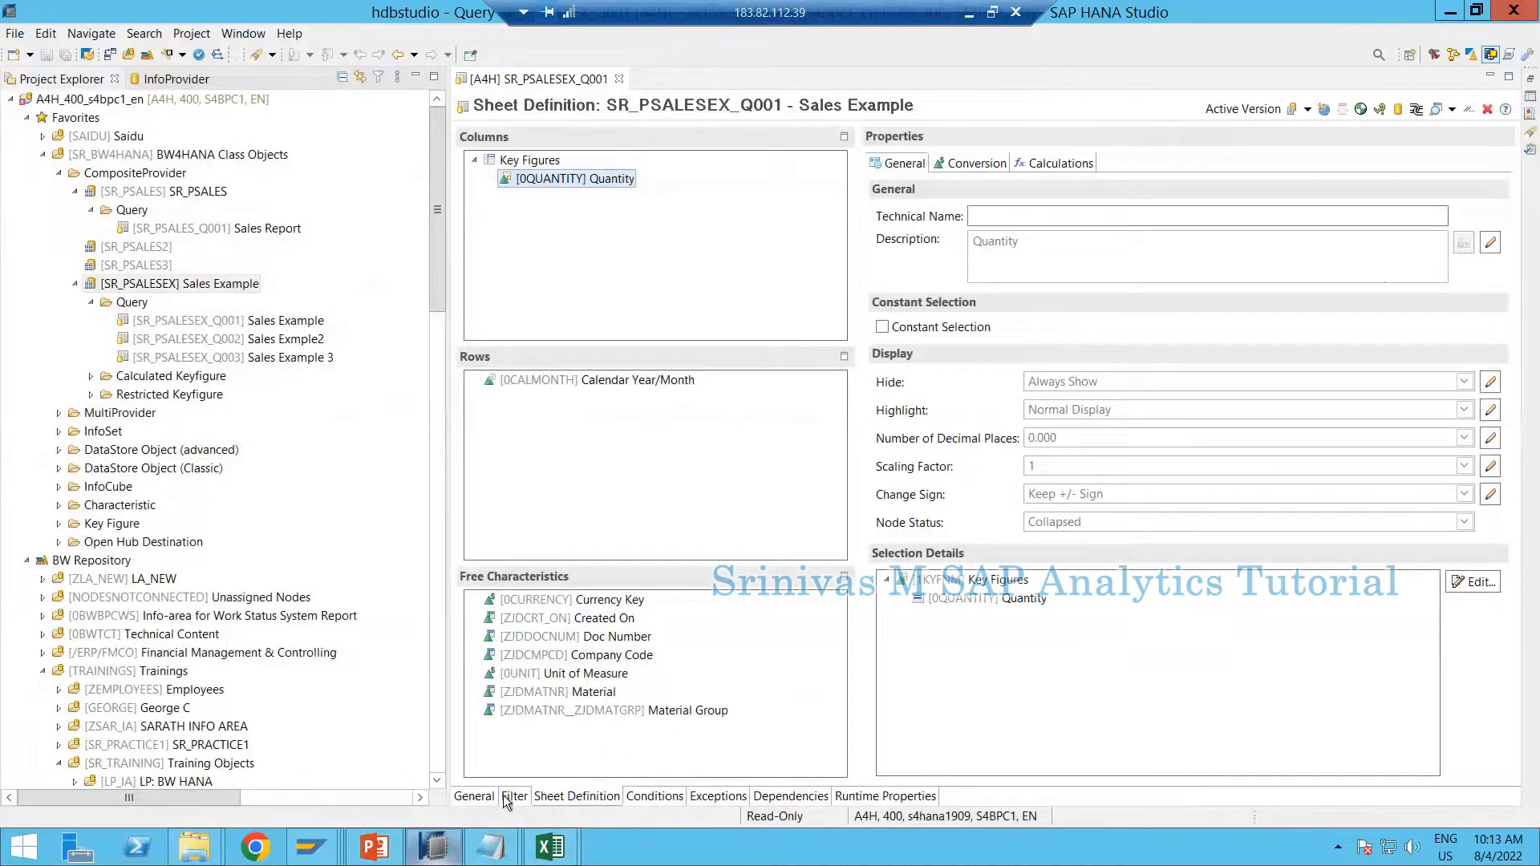
pyautogui.click(503, 796)
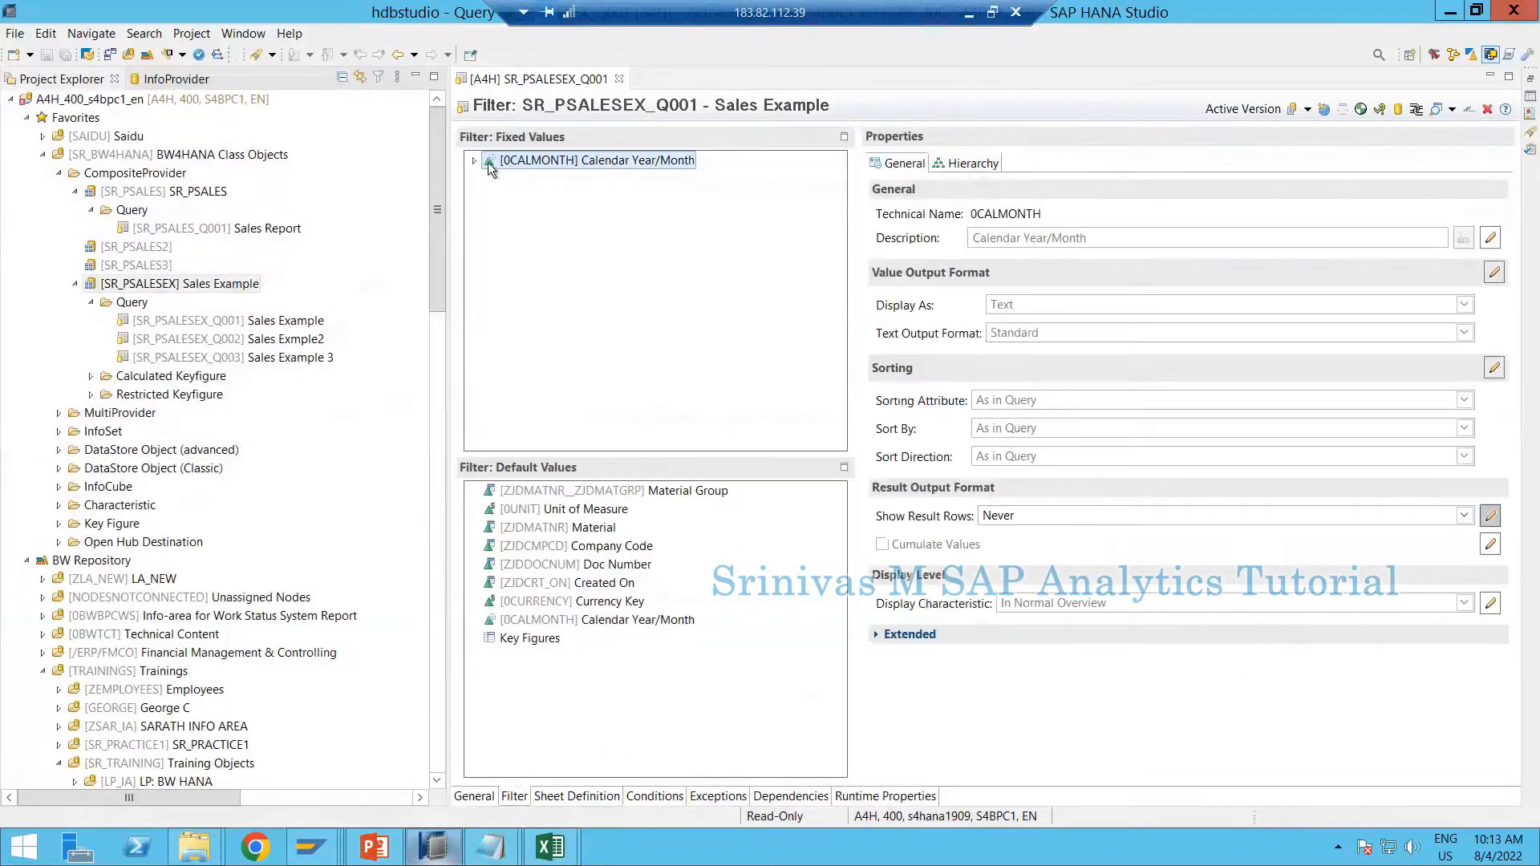
pyautogui.click(474, 162)
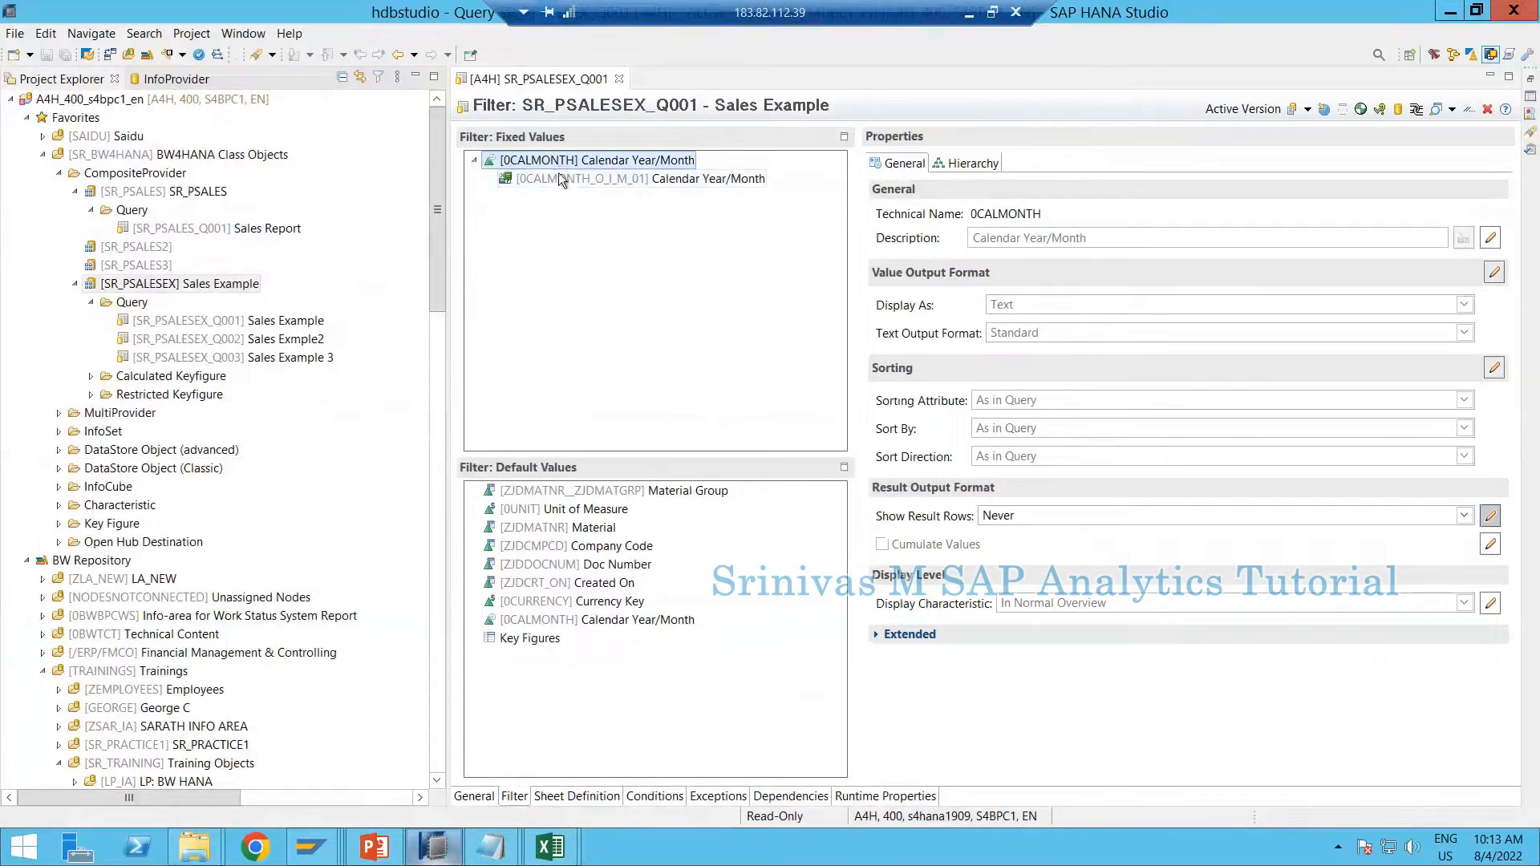
pyautogui.click(559, 183)
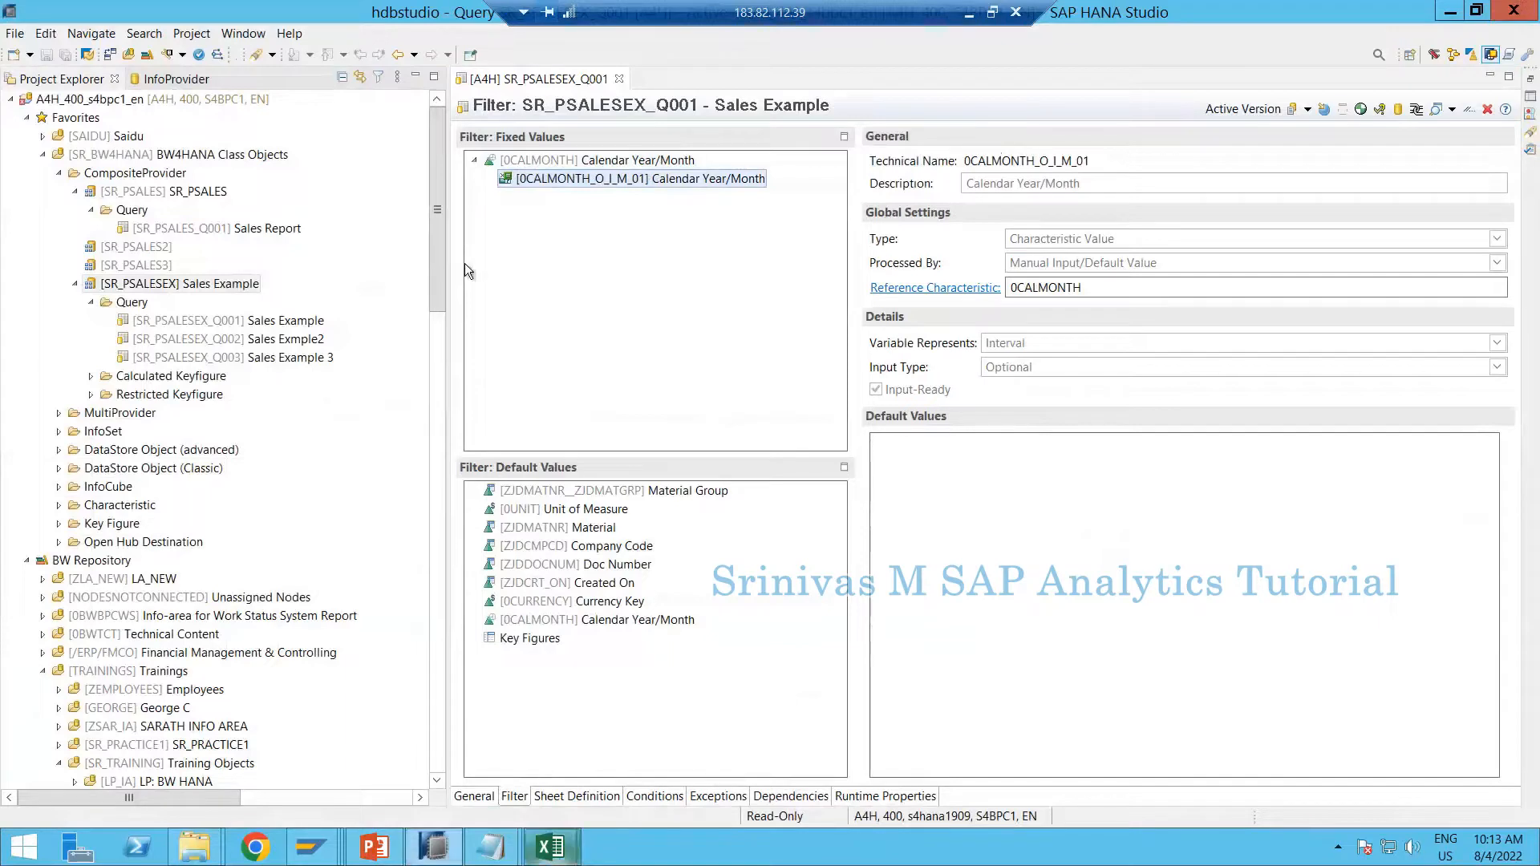
pyautogui.click(545, 160)
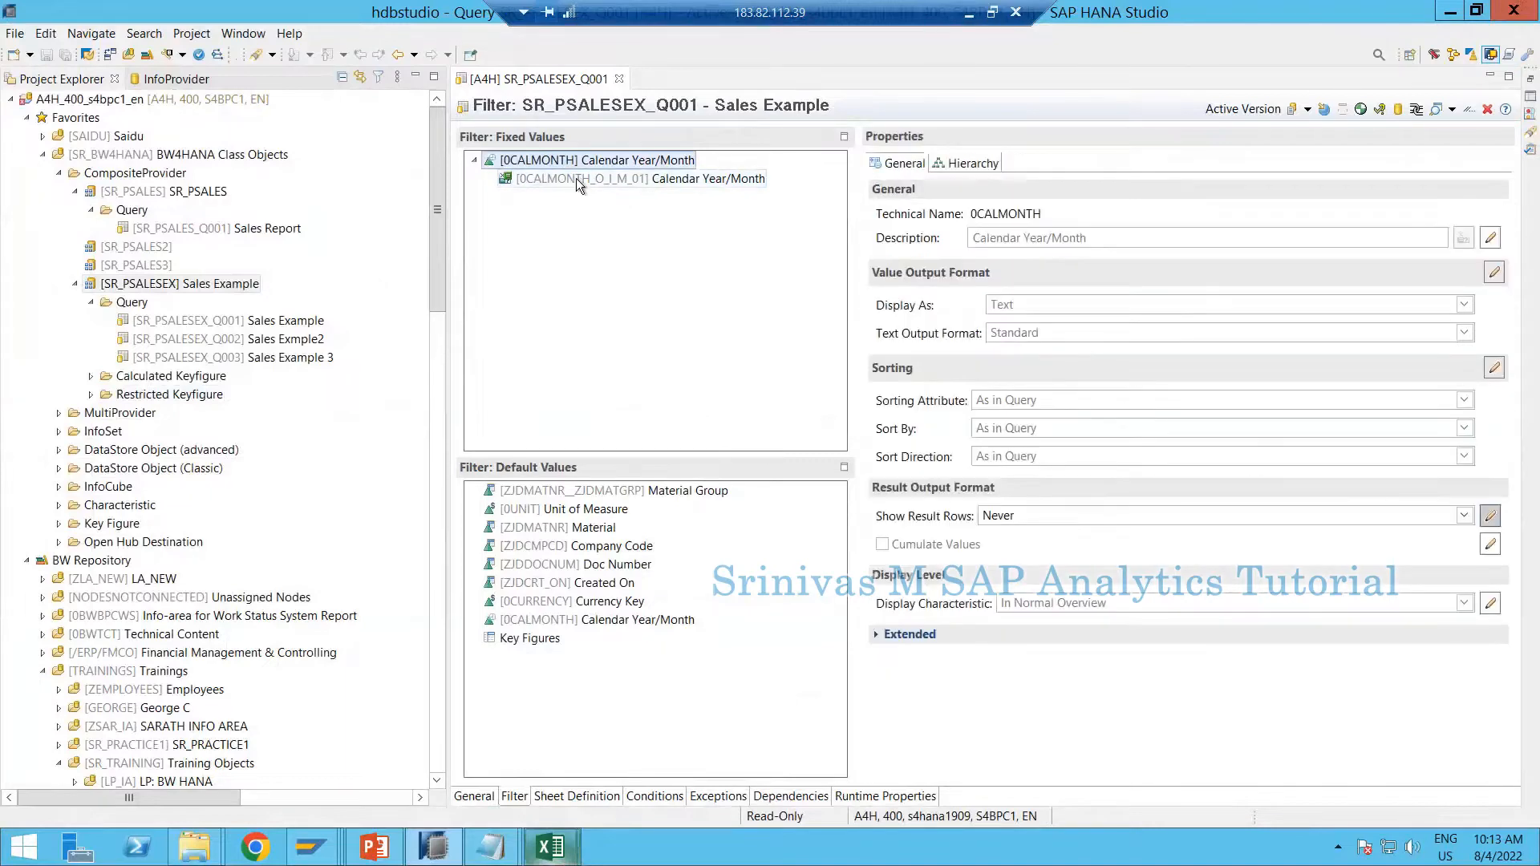
pyautogui.click(578, 179)
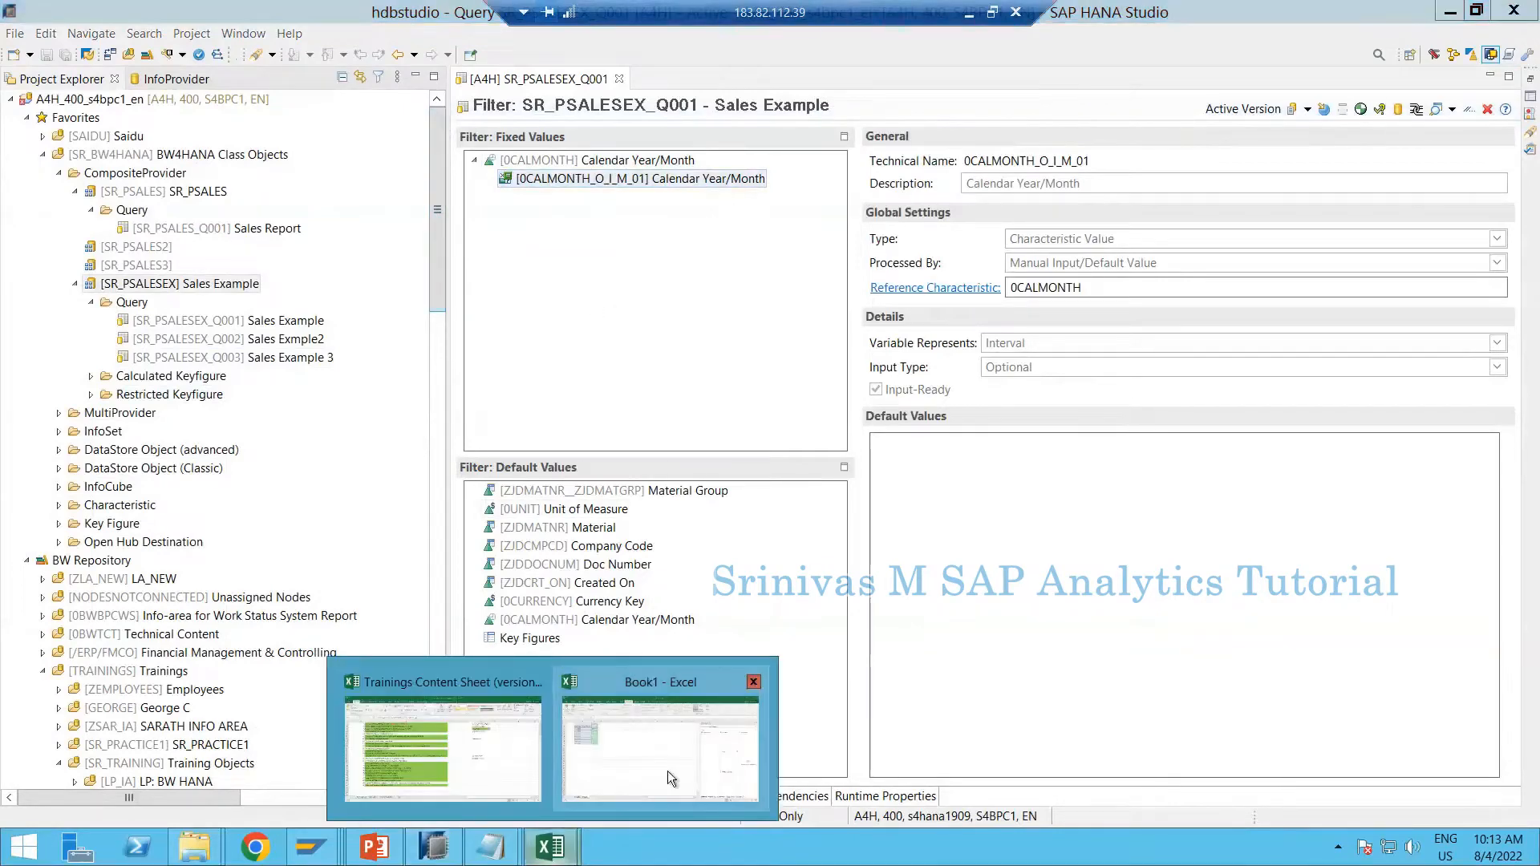
# Step: Switch to the Book1 Excel workbook and open the data source prompts for the Calendar Year/Month report
pyautogui.click(674, 778)
pyautogui.click(166, 242)
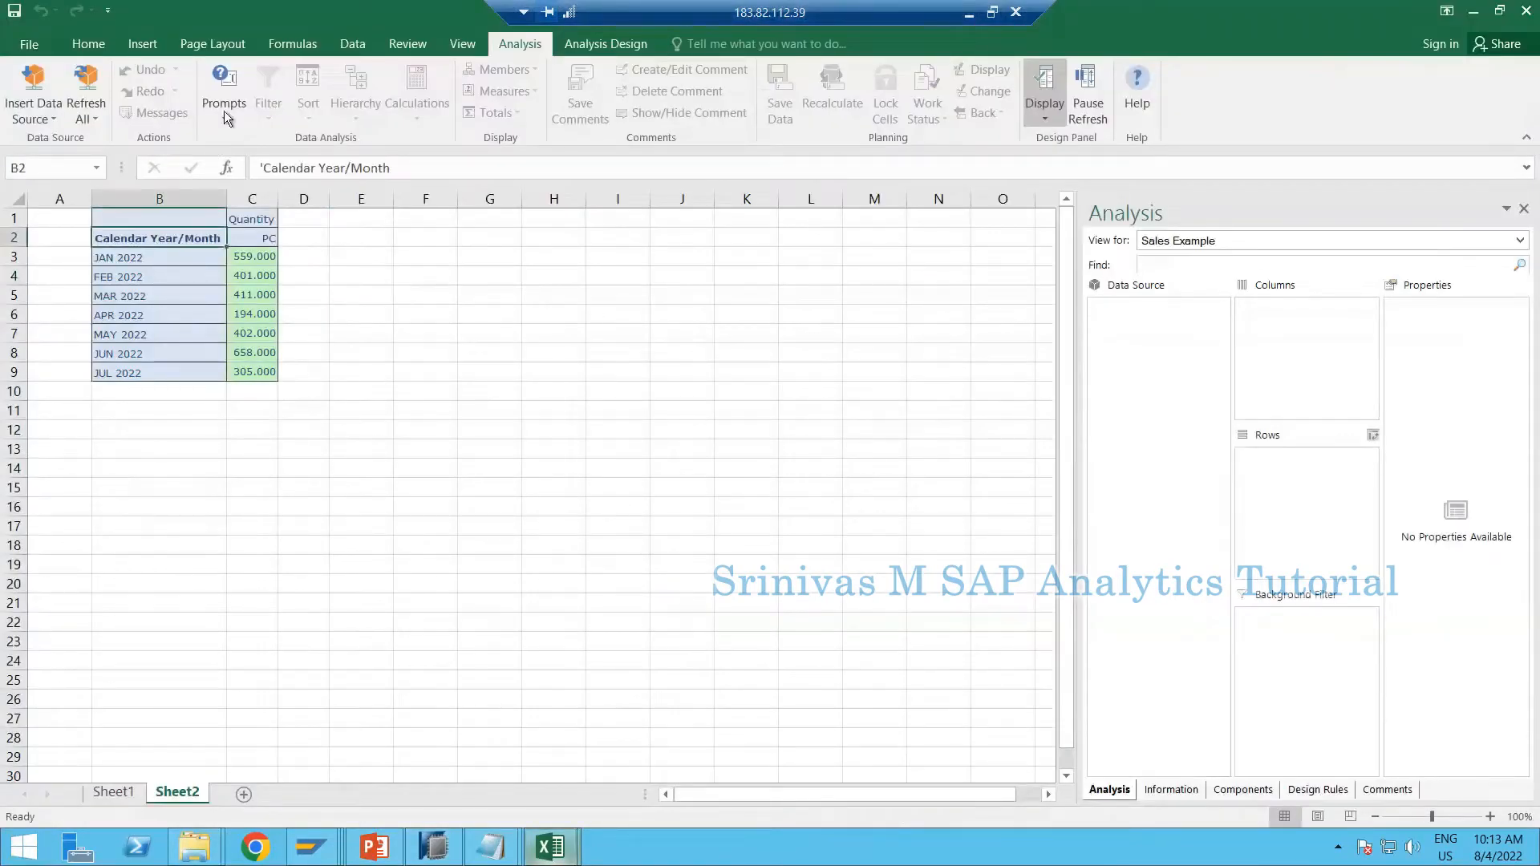
pyautogui.click(224, 121)
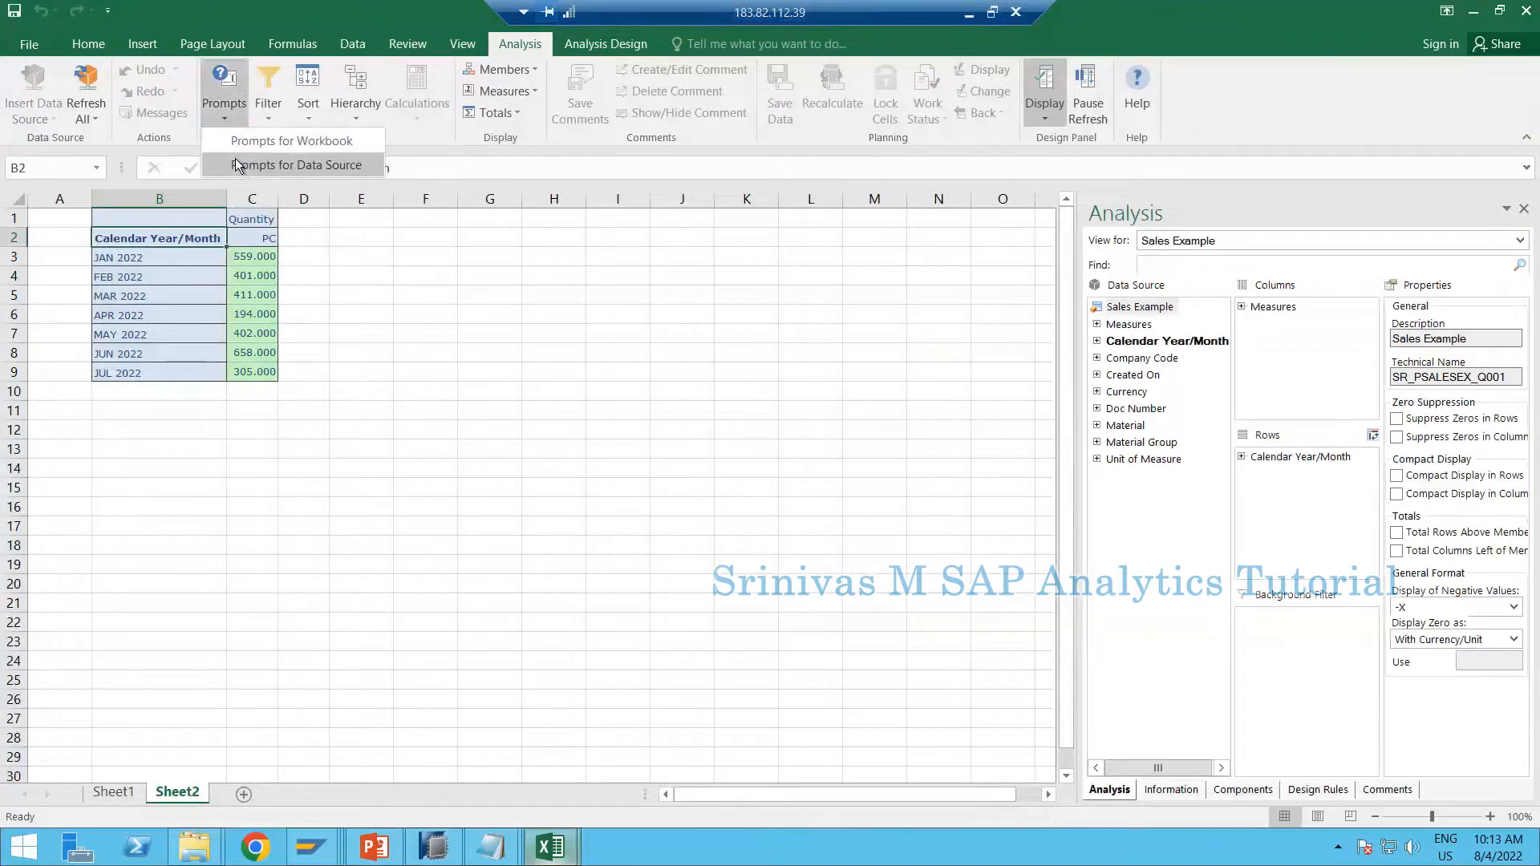
pyautogui.click(238, 165)
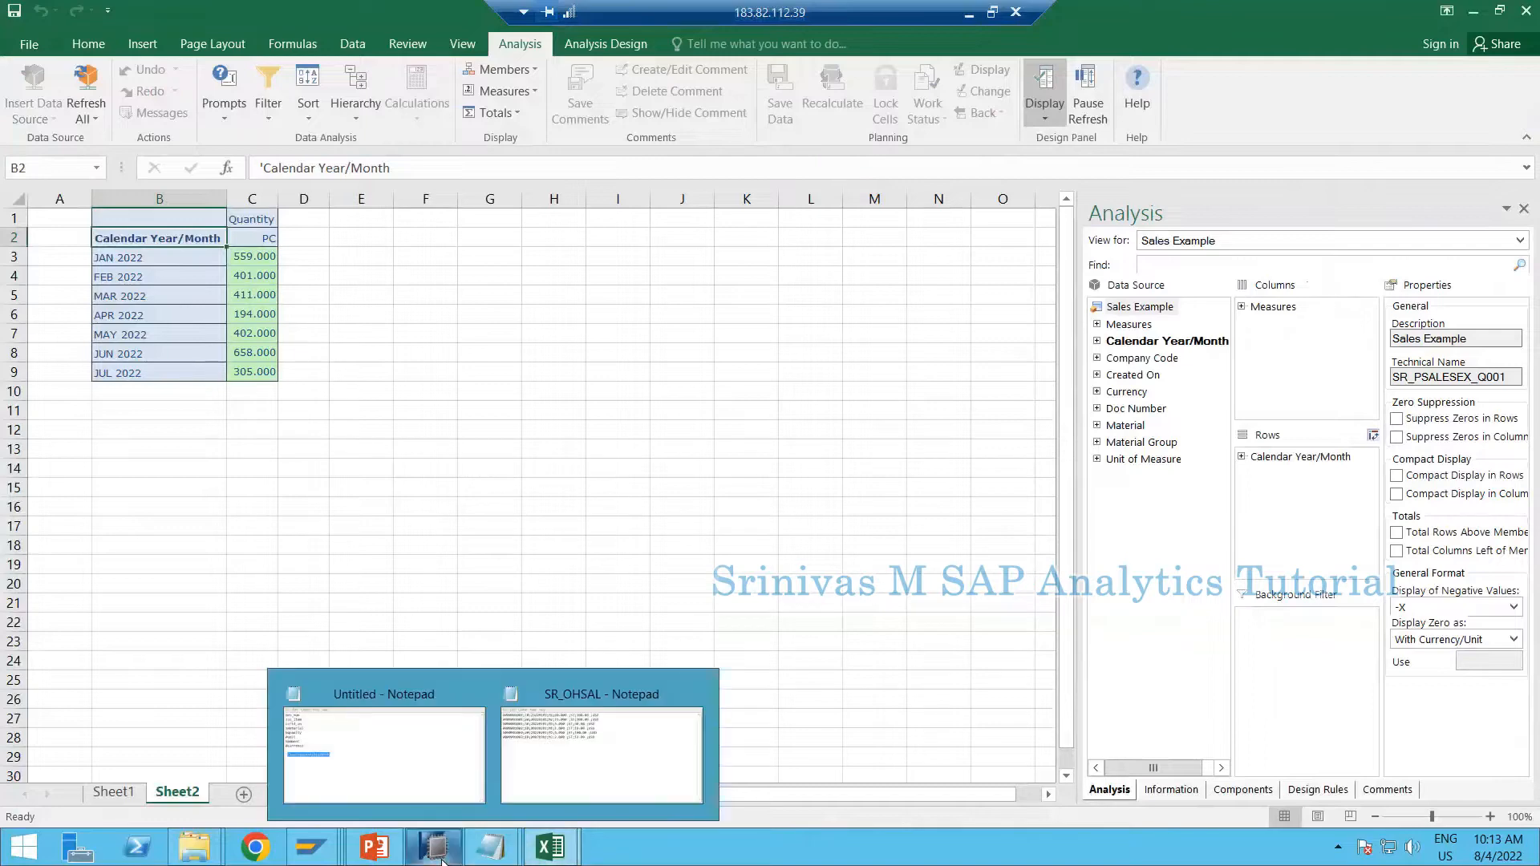
# Step: Switch to SAP HANA Studio and examine the characteristic value variables available for Calendar Year/Month in the InfoProvider, alongside the filter's variable
pyautogui.moveTo(443, 848)
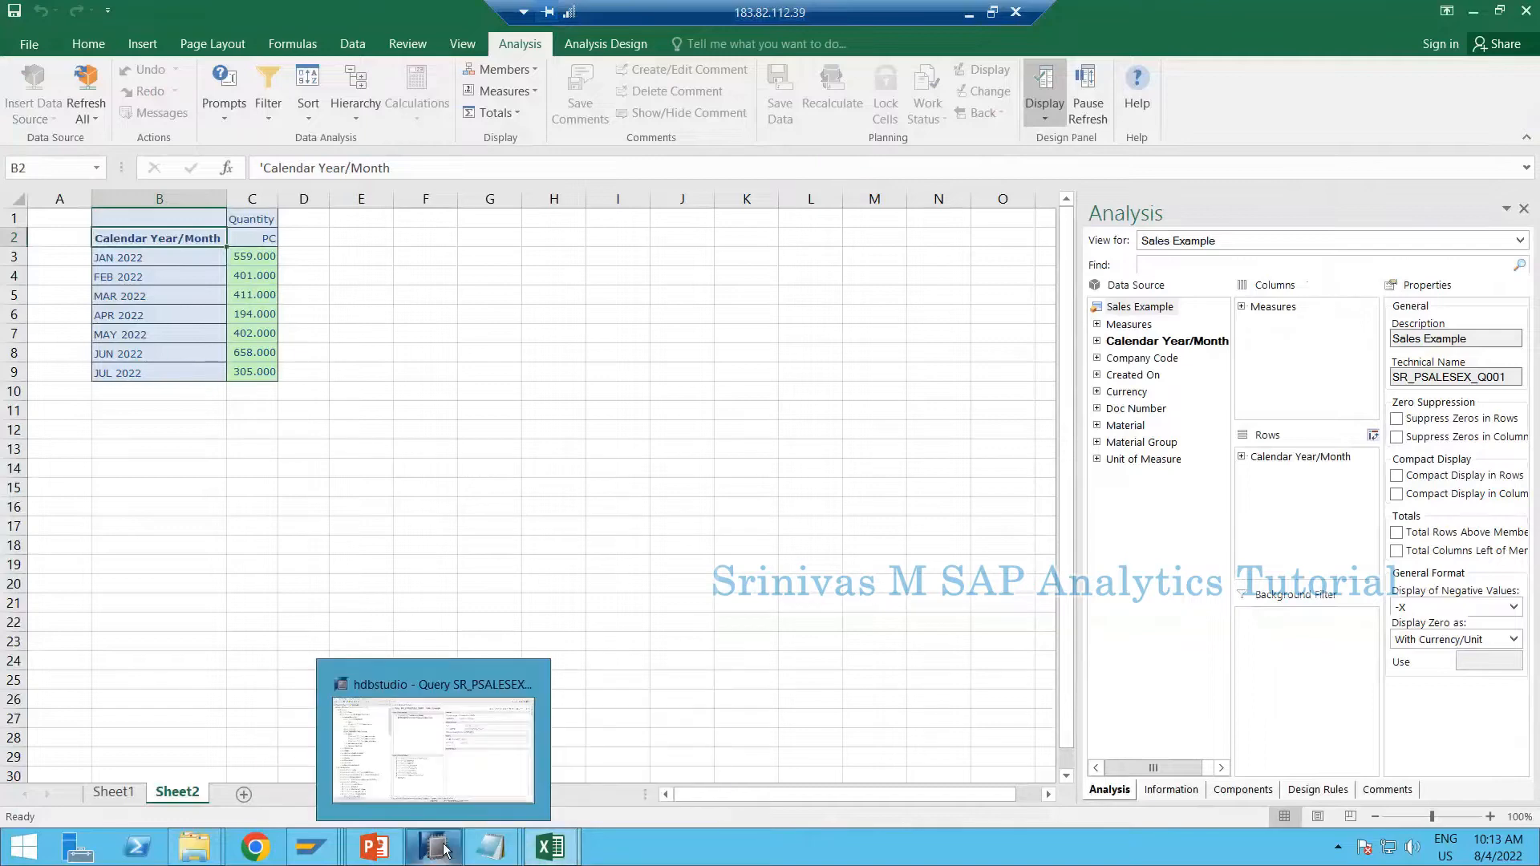
pyautogui.click(451, 778)
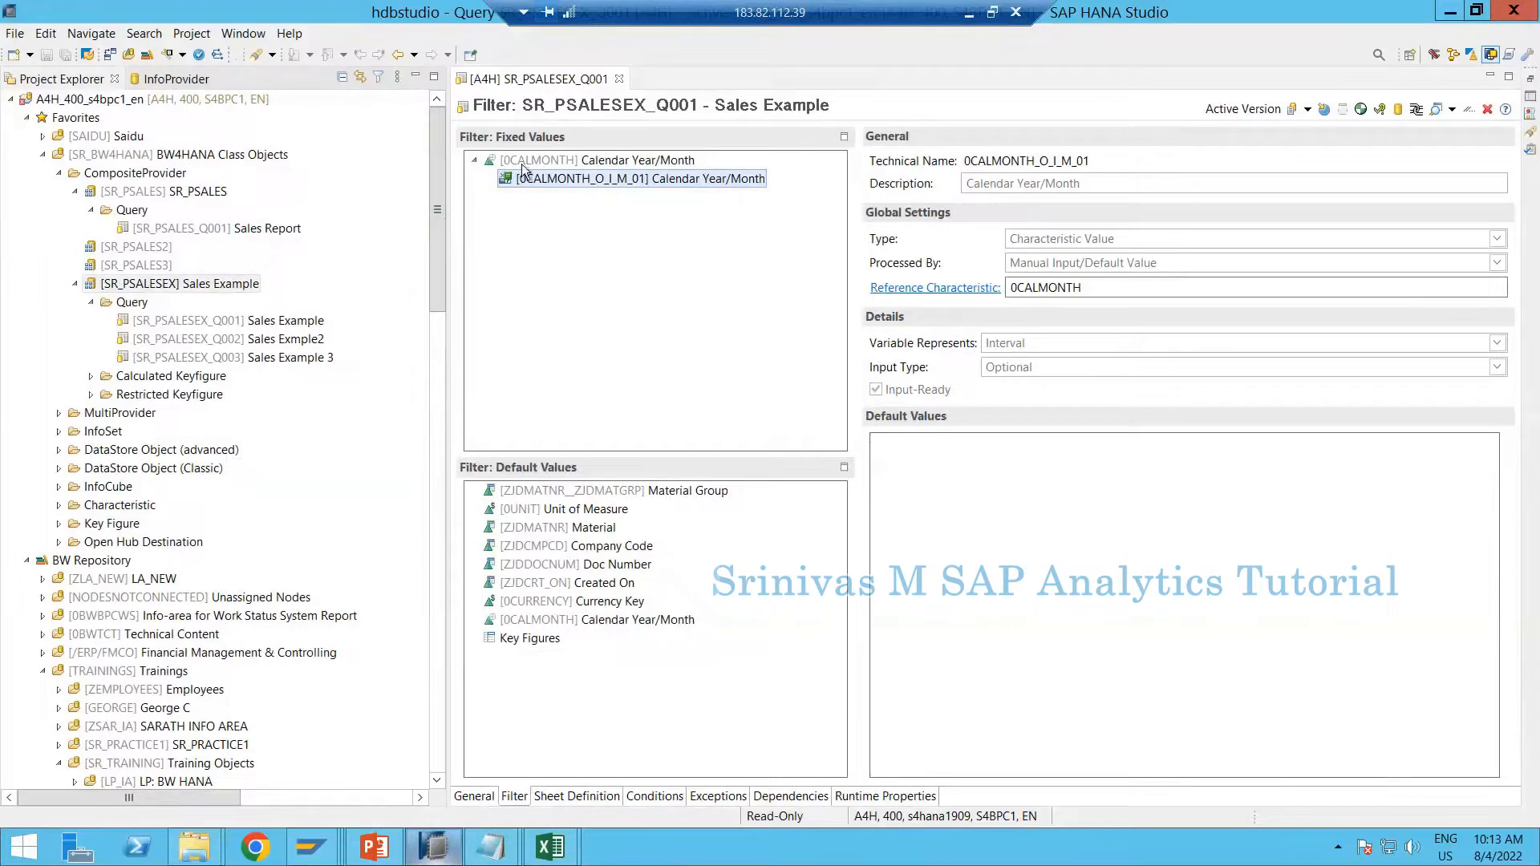
pyautogui.click(162, 79)
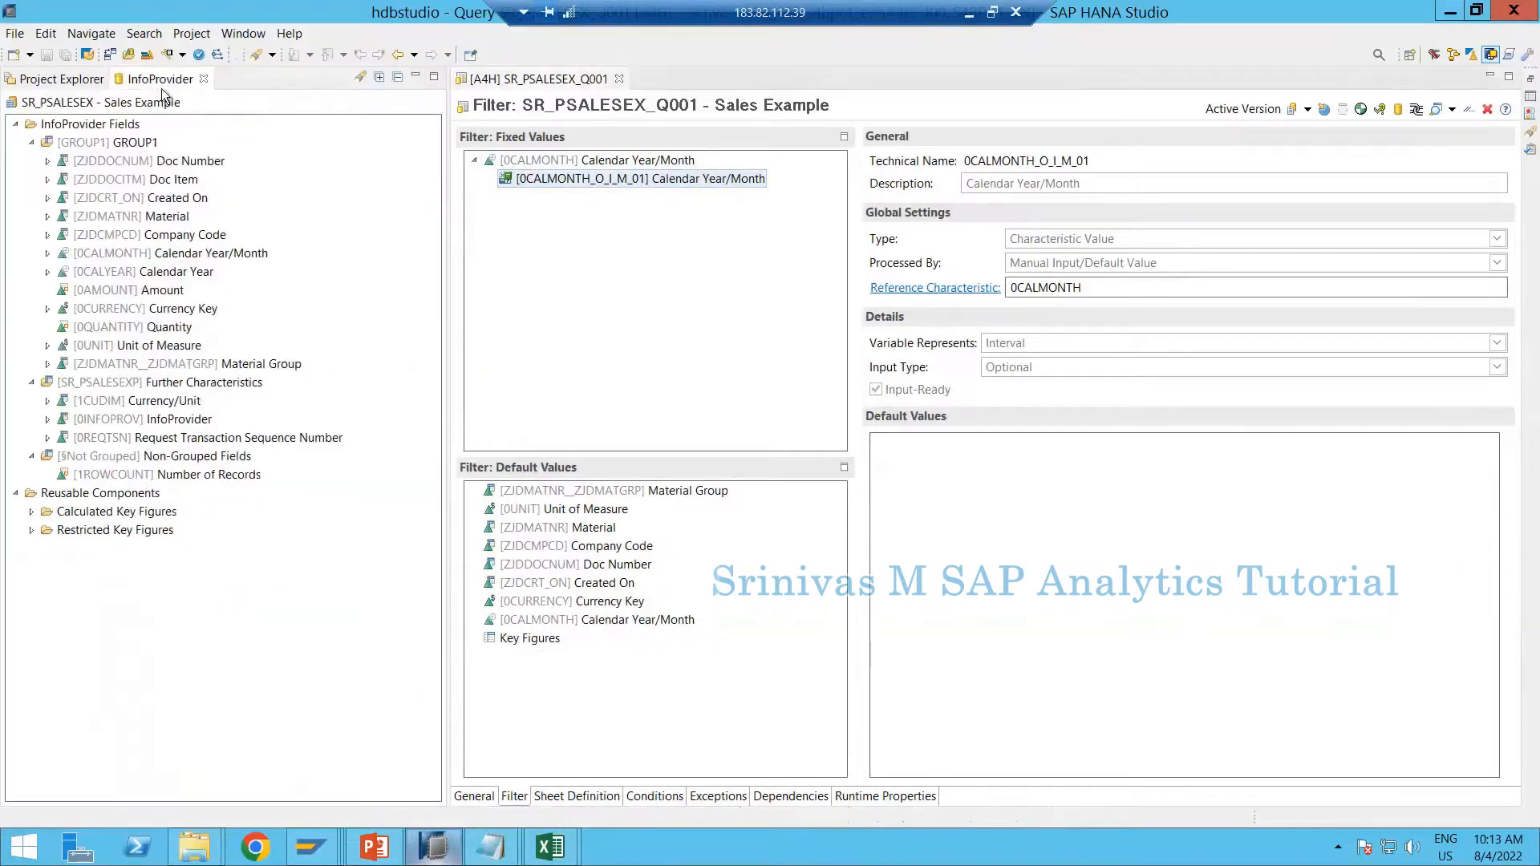
pyautogui.click(47, 161)
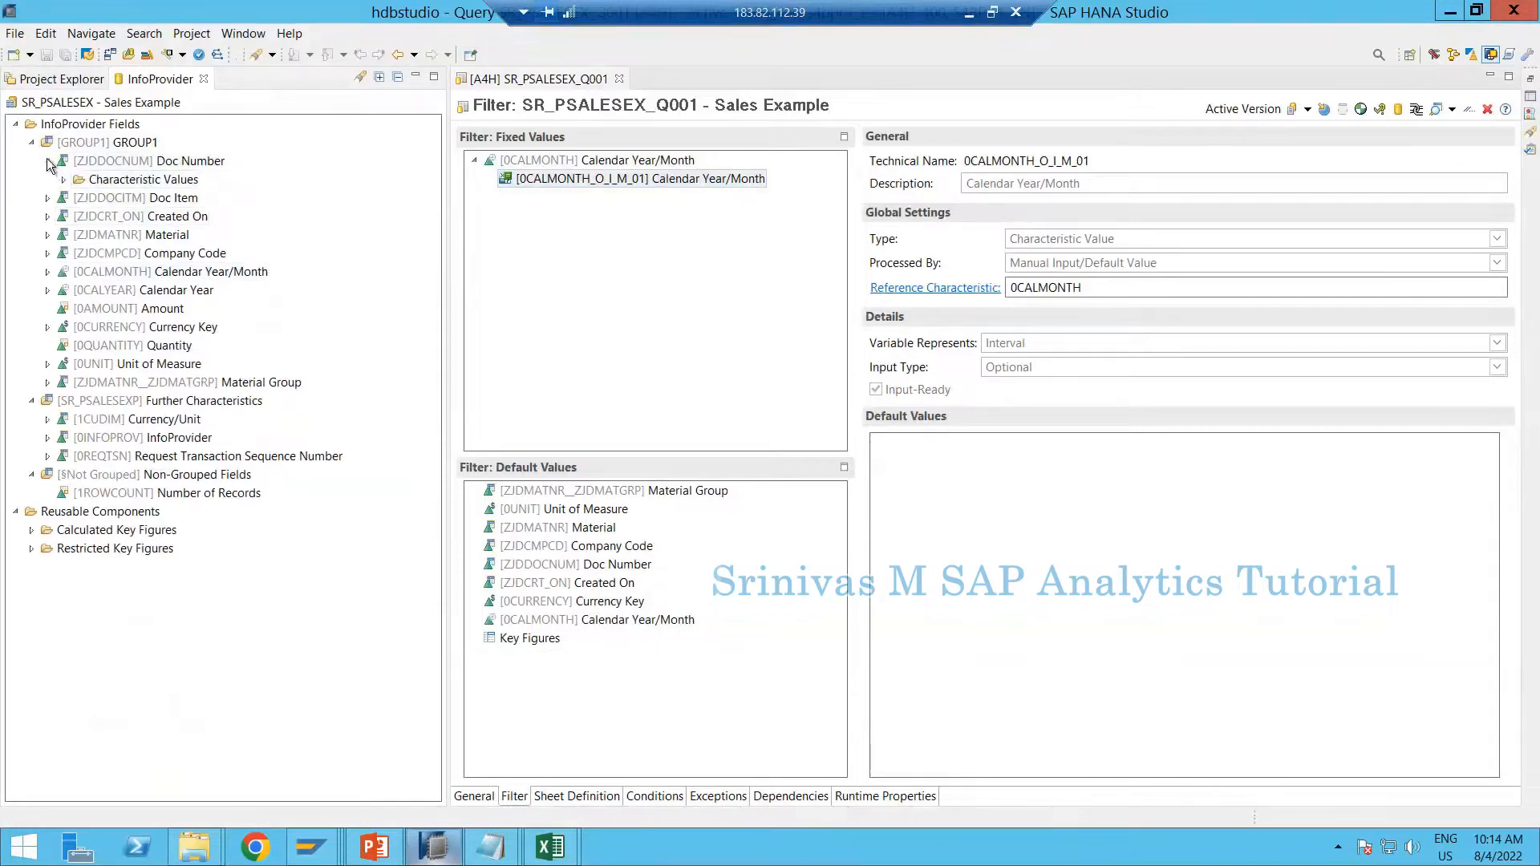
pyautogui.click(48, 161)
pyautogui.click(47, 254)
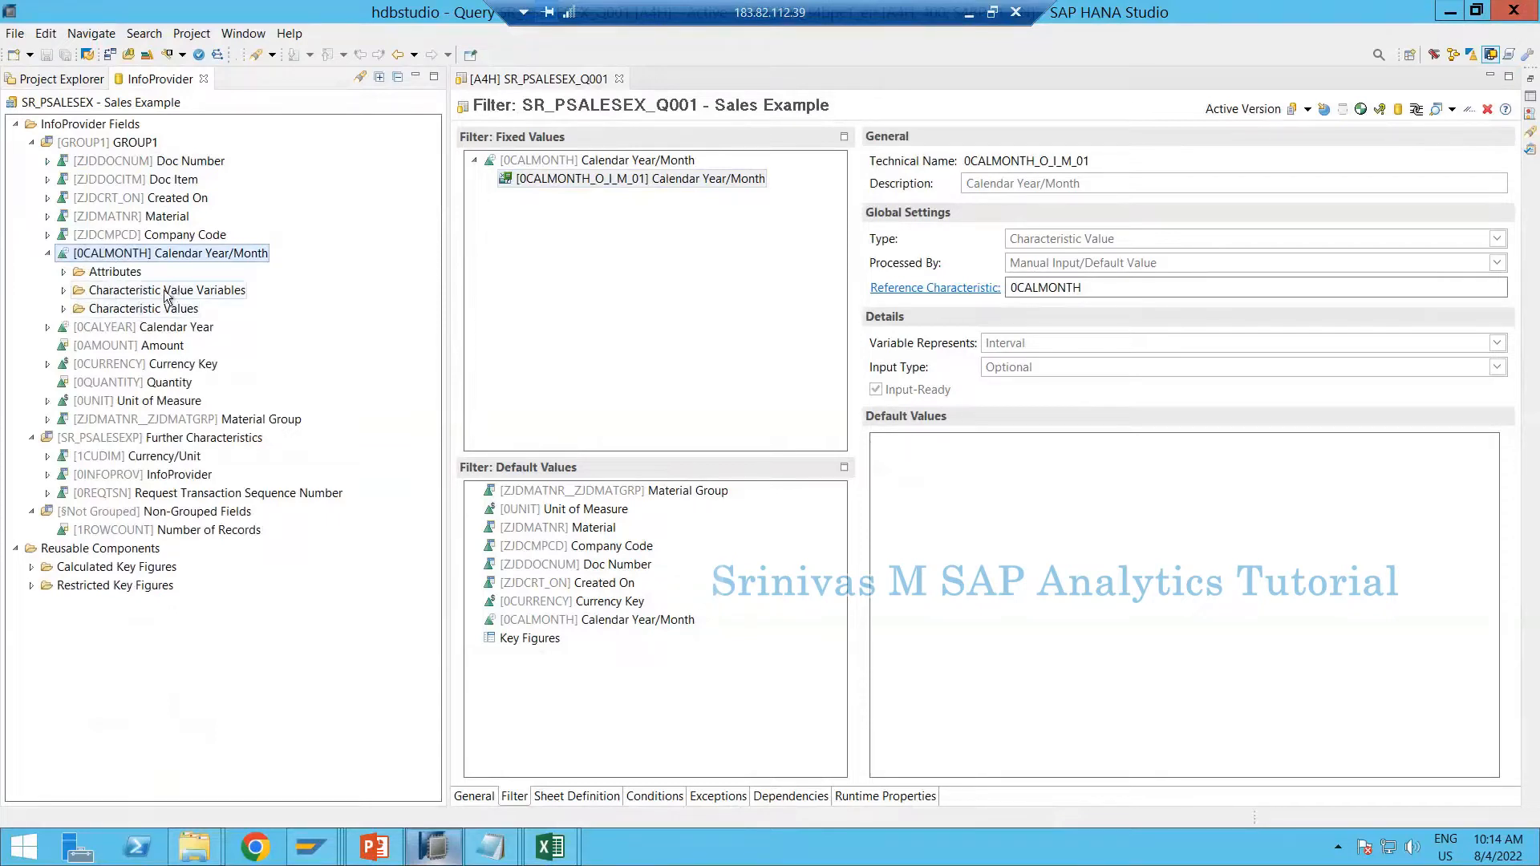
pyautogui.click(76, 294)
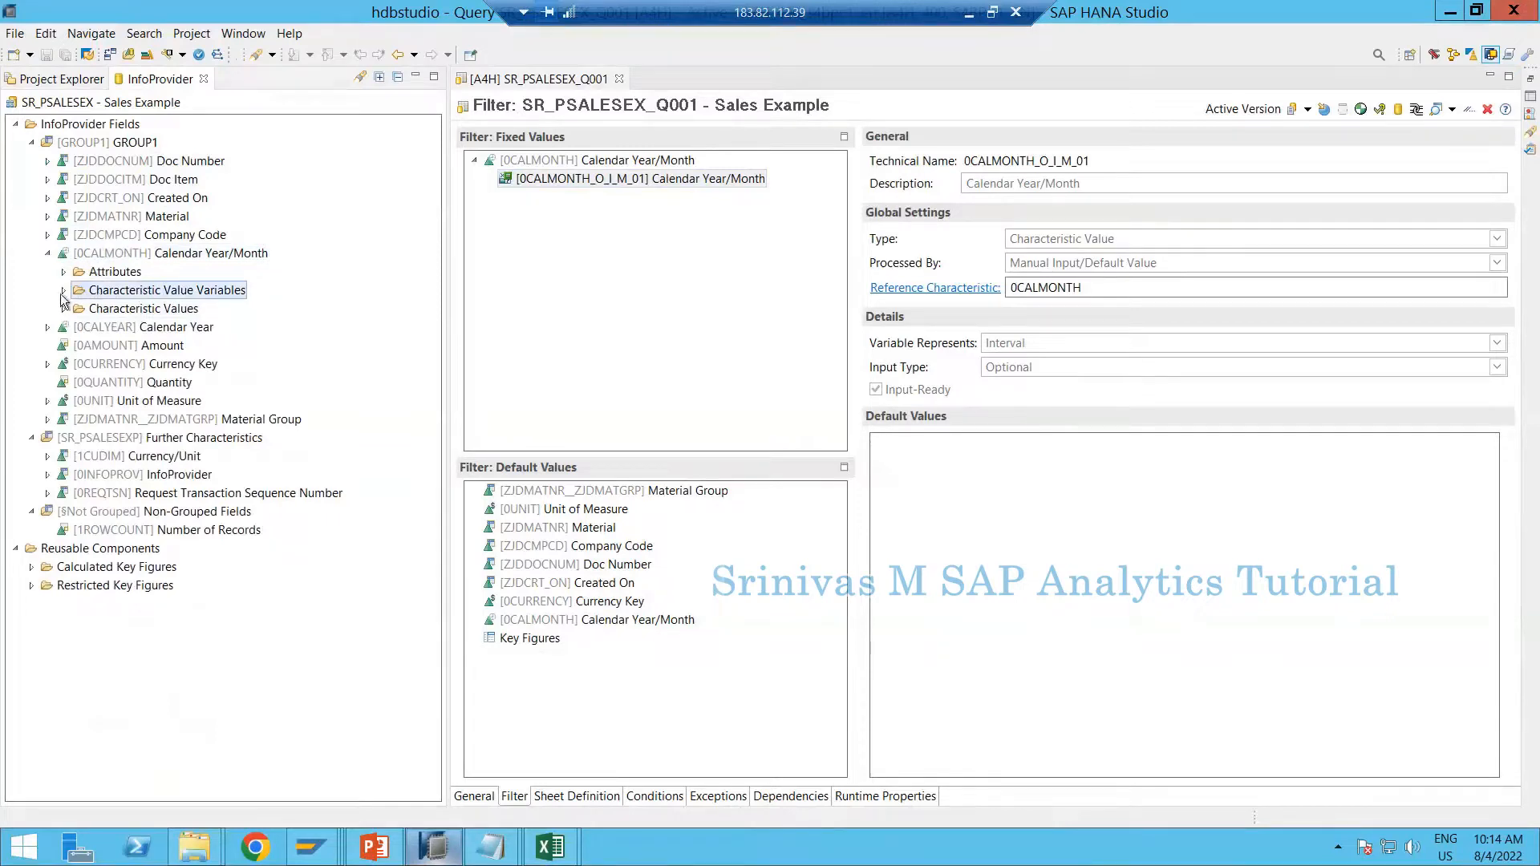
pyautogui.click(63, 291)
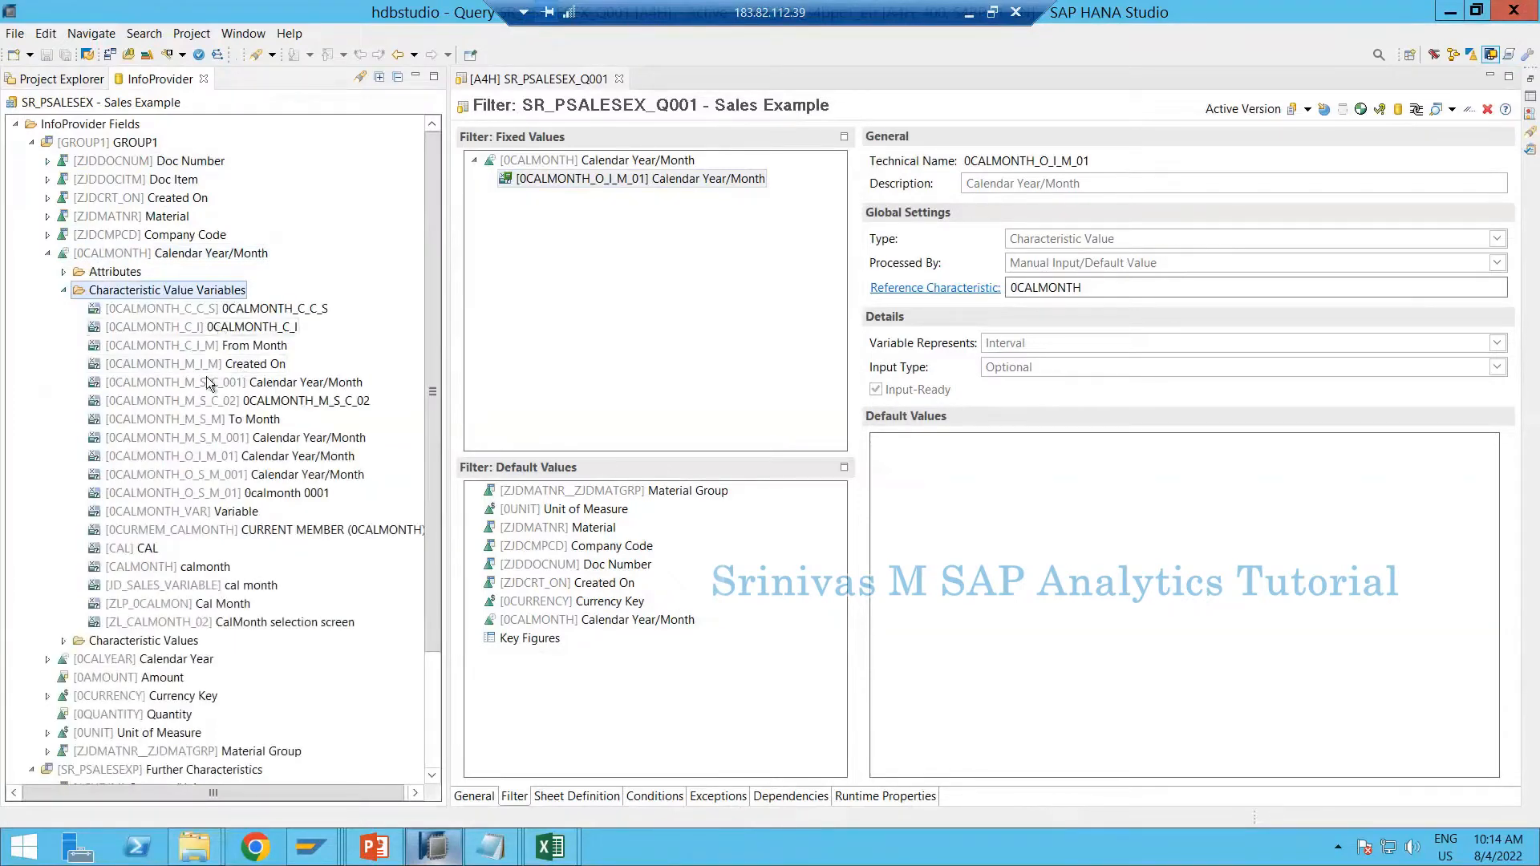
pyautogui.click(195, 325)
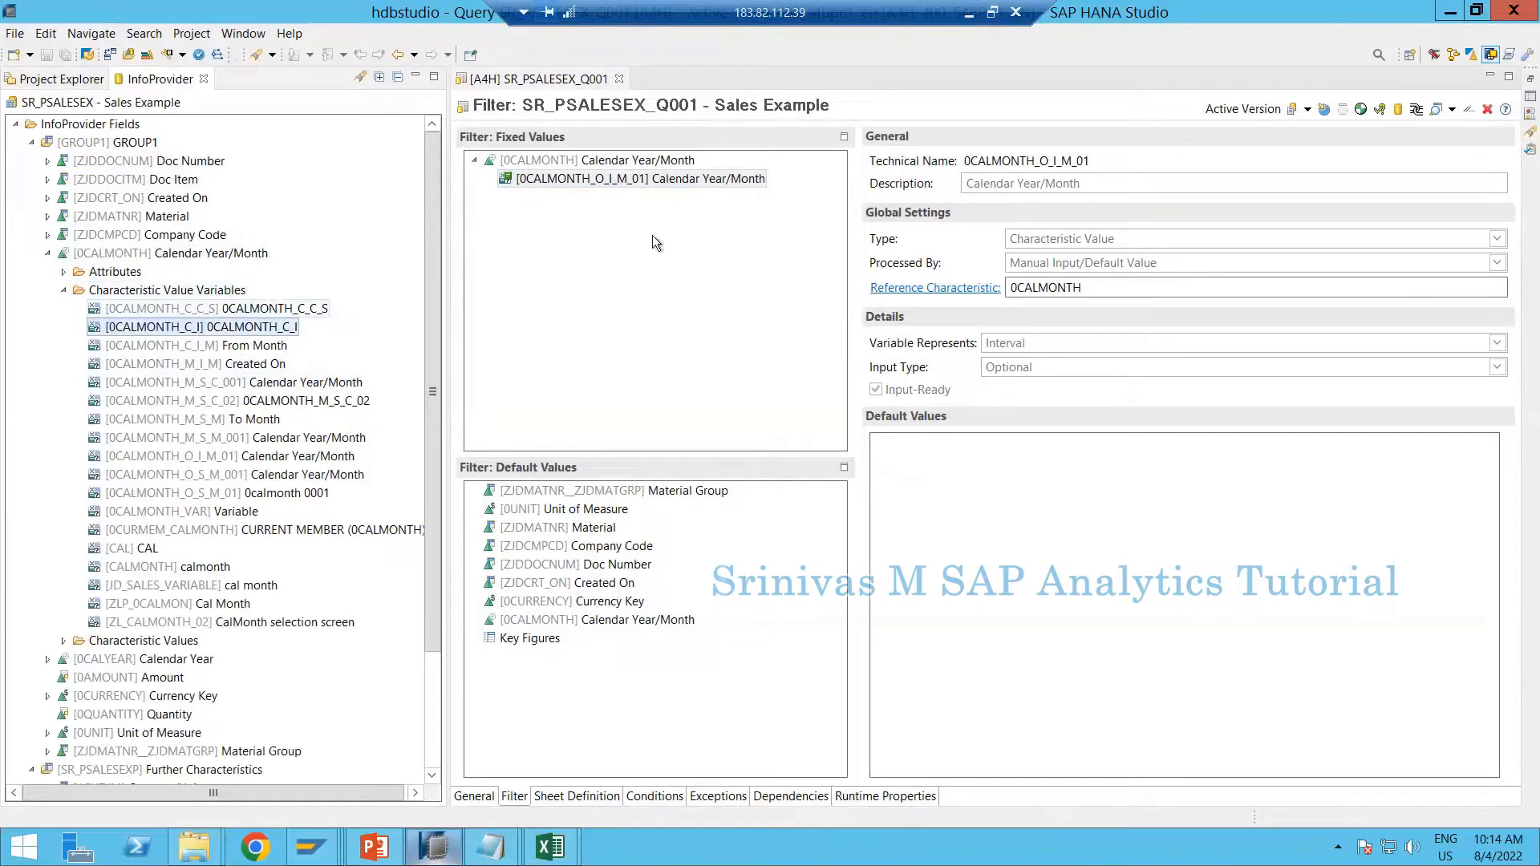
pyautogui.click(618, 179)
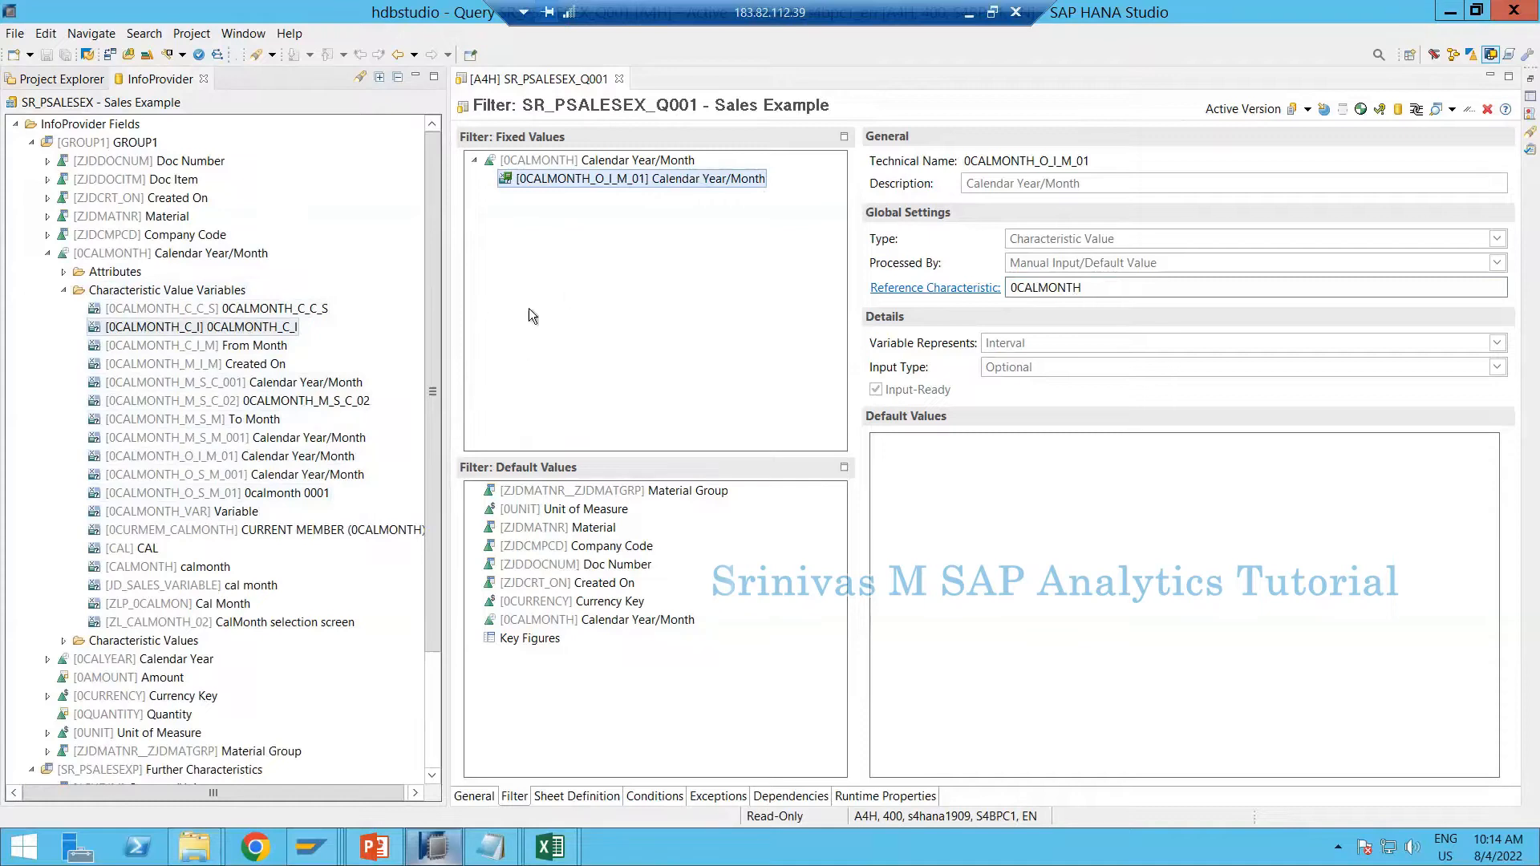
pyautogui.click(171, 311)
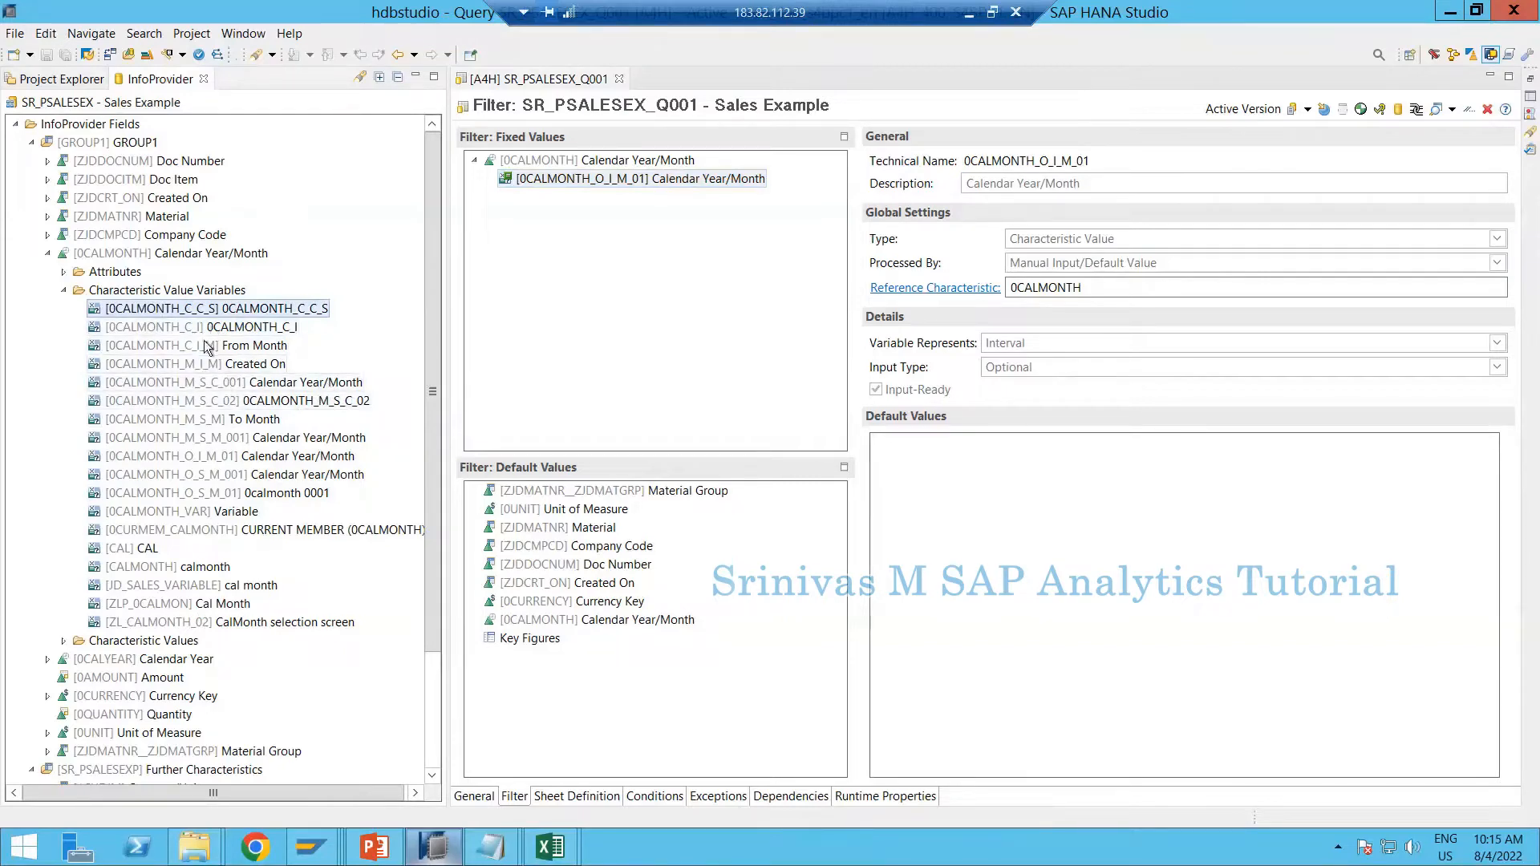
# Step: Switch to the Excel report and examine the monthly quantities in the JAN 2022 and FEB 2022 rows
pyautogui.hotkey('alt', 'Tab')
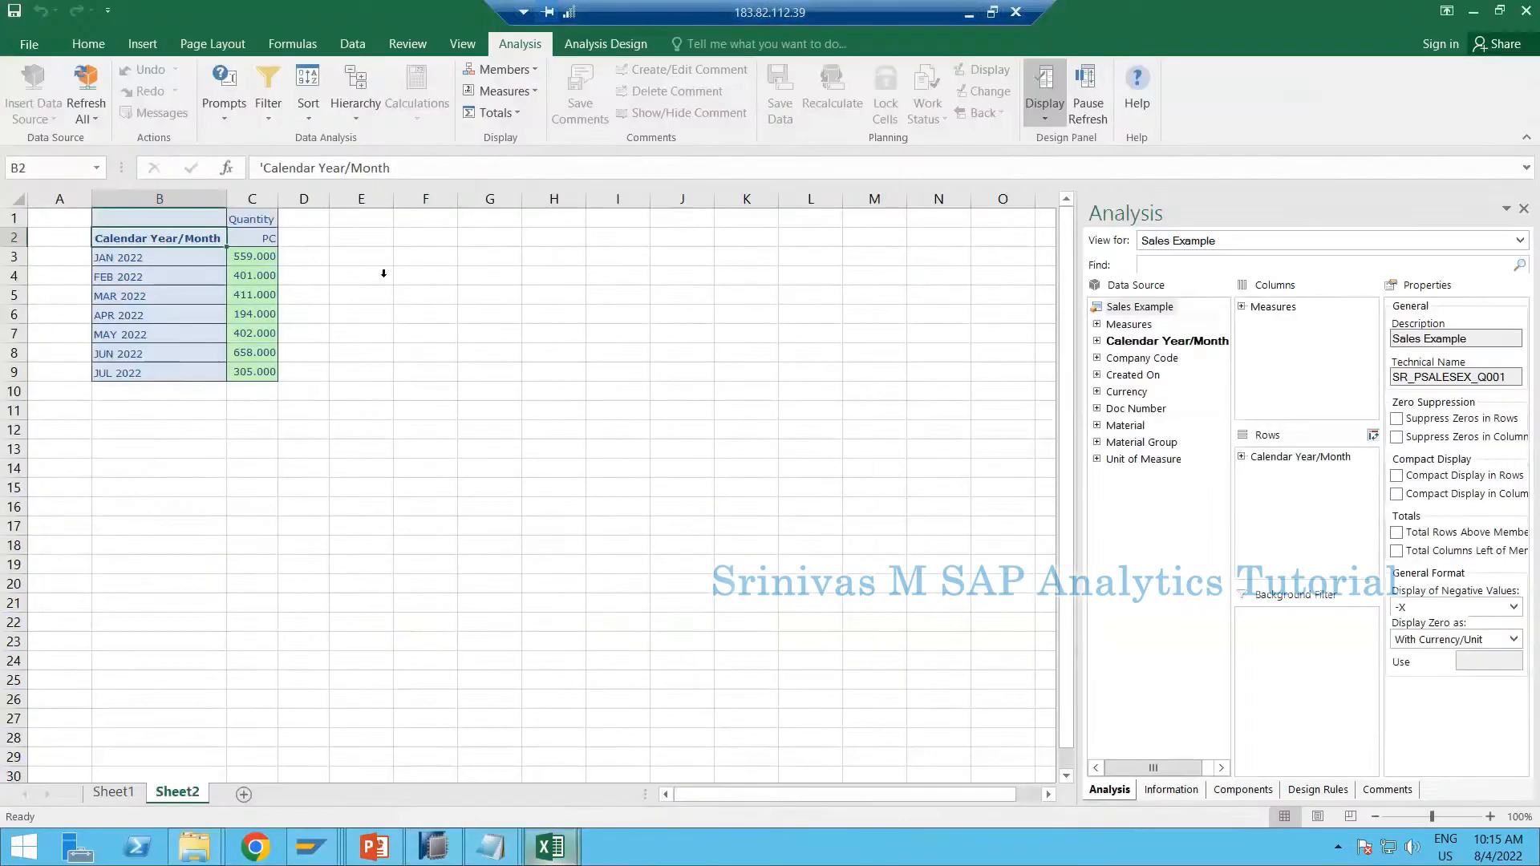
pyautogui.click(117, 258)
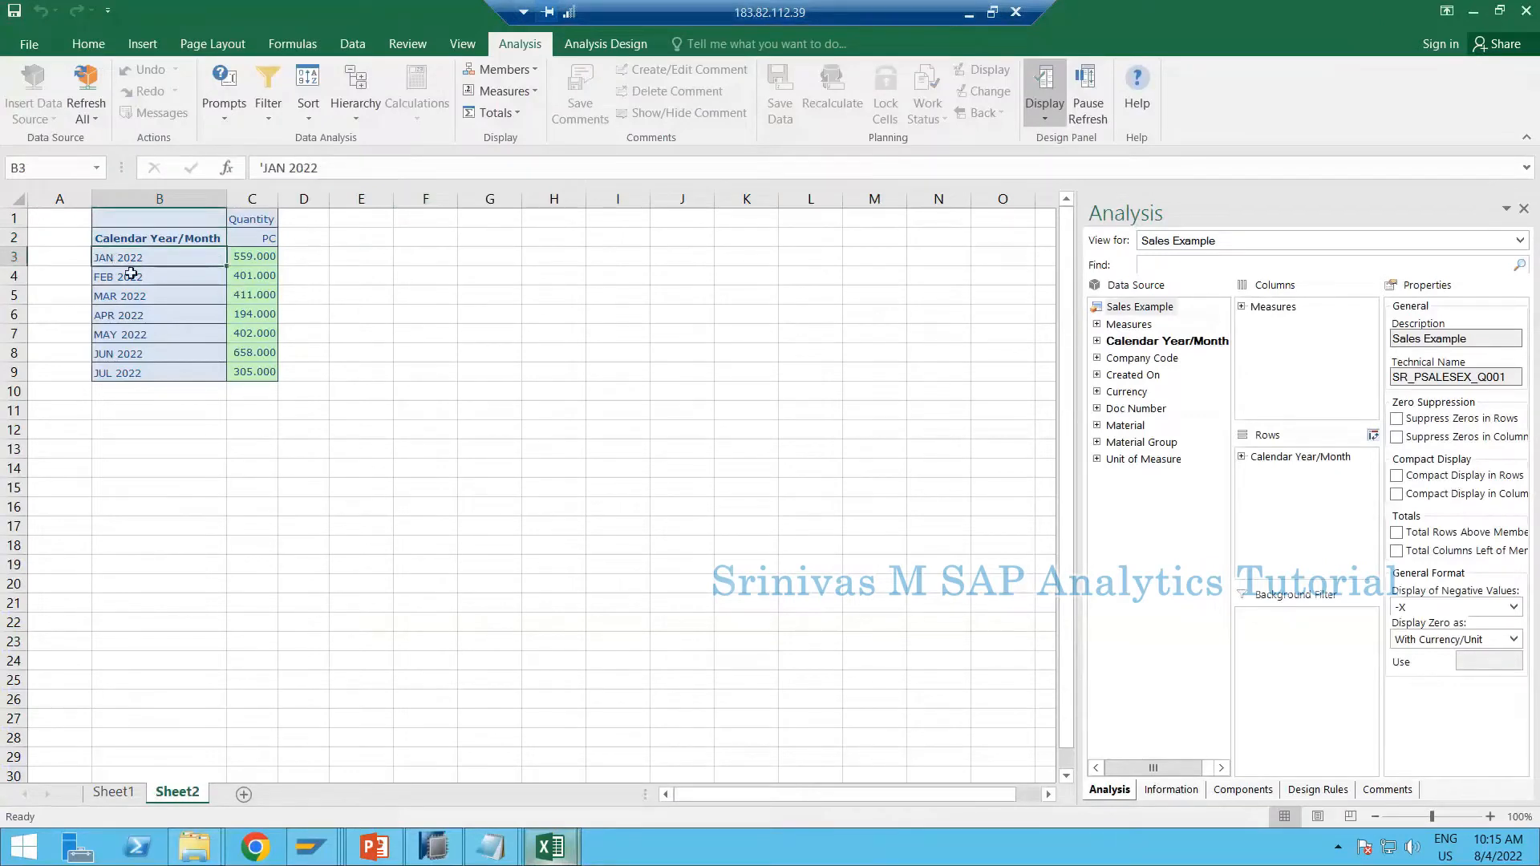
pyautogui.click(252, 261)
pyautogui.click(247, 277)
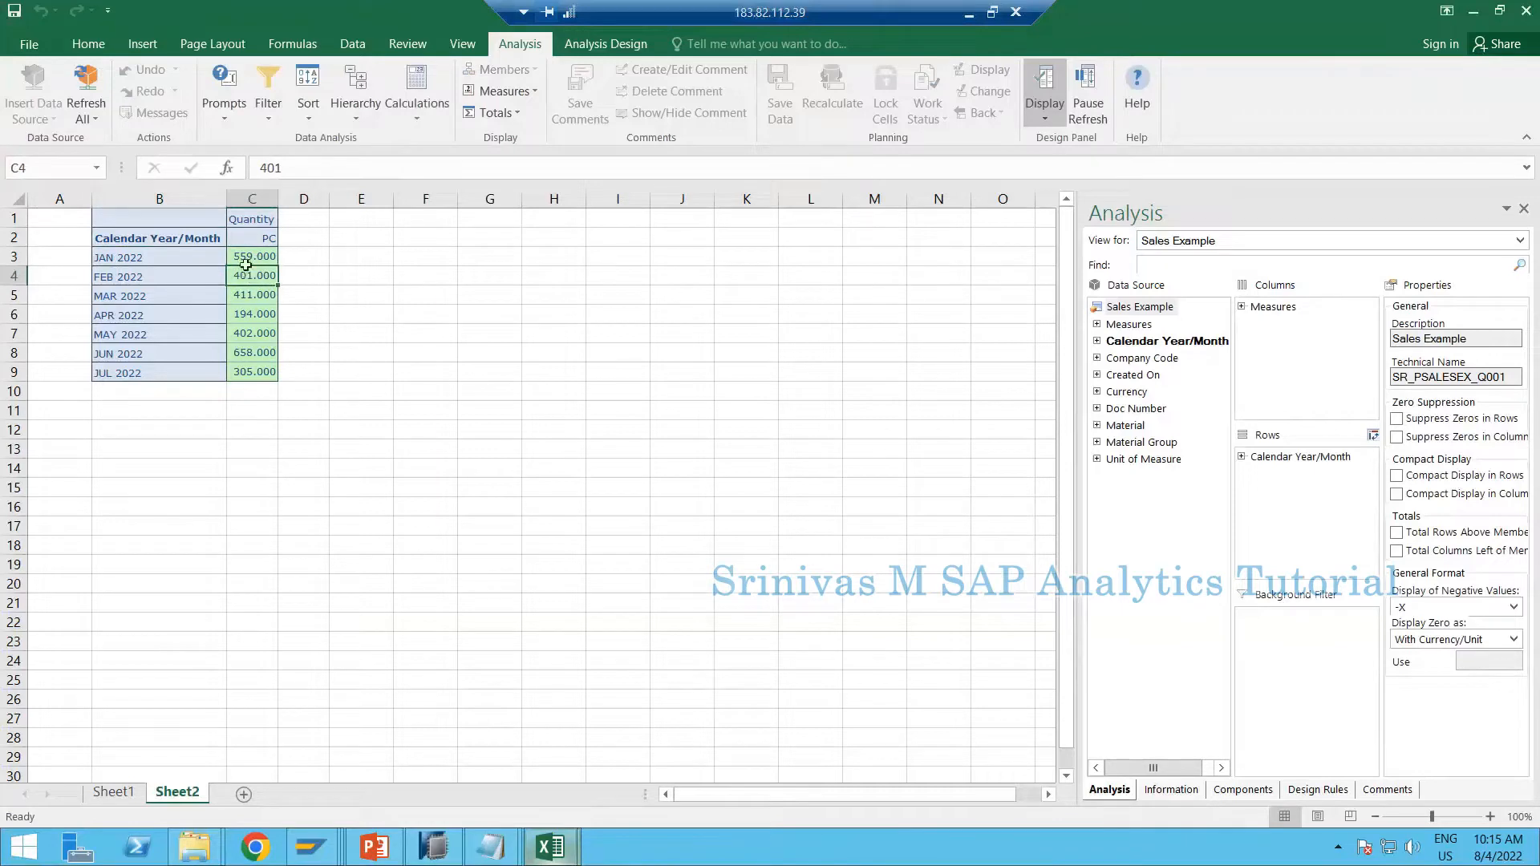
pyautogui.click(245, 260)
pyautogui.click(15, 257)
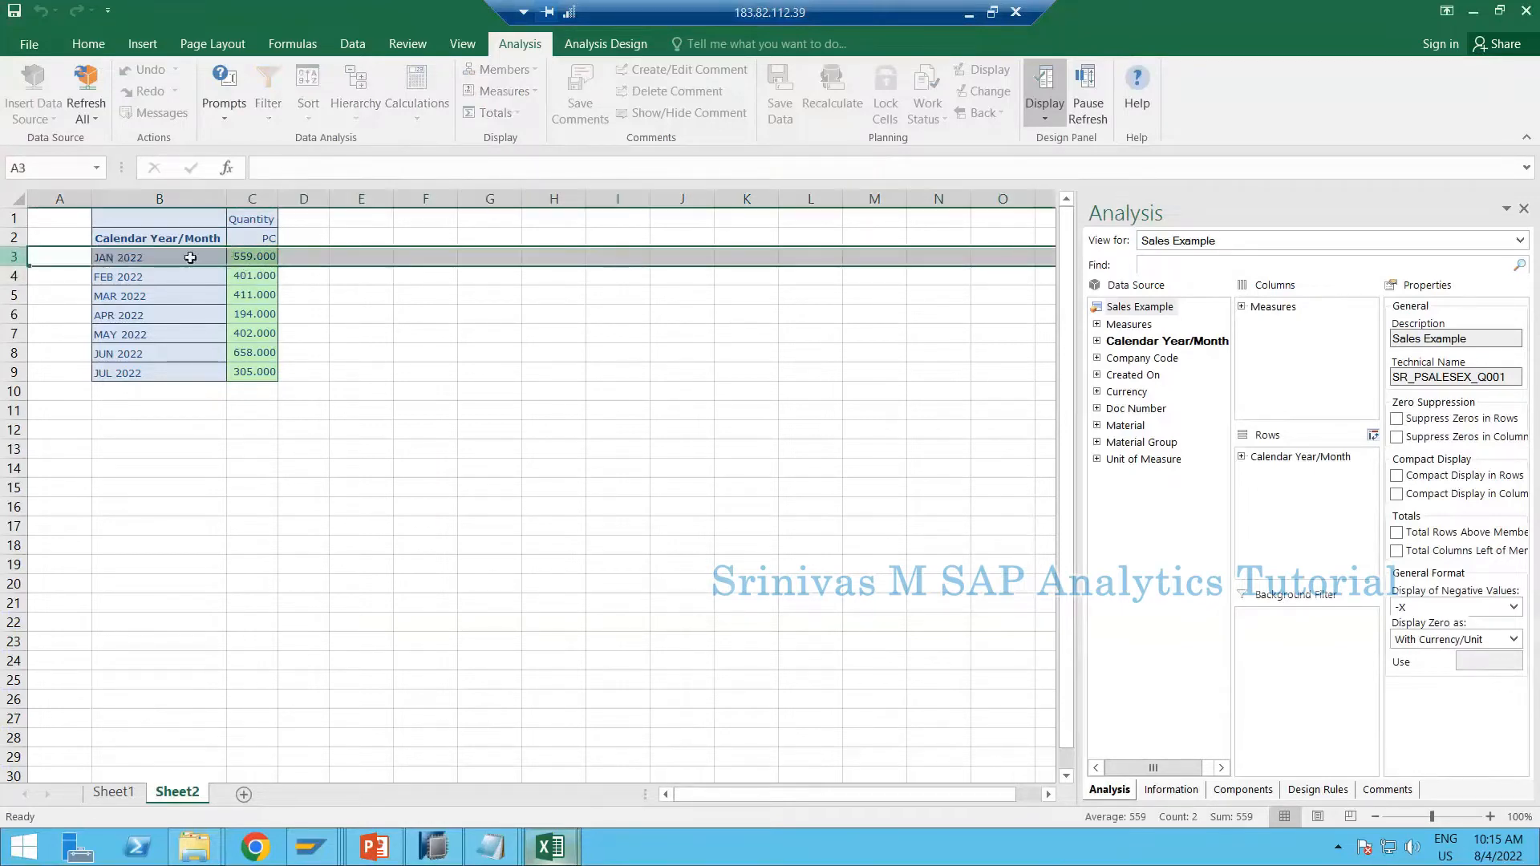
pyautogui.click(269, 258)
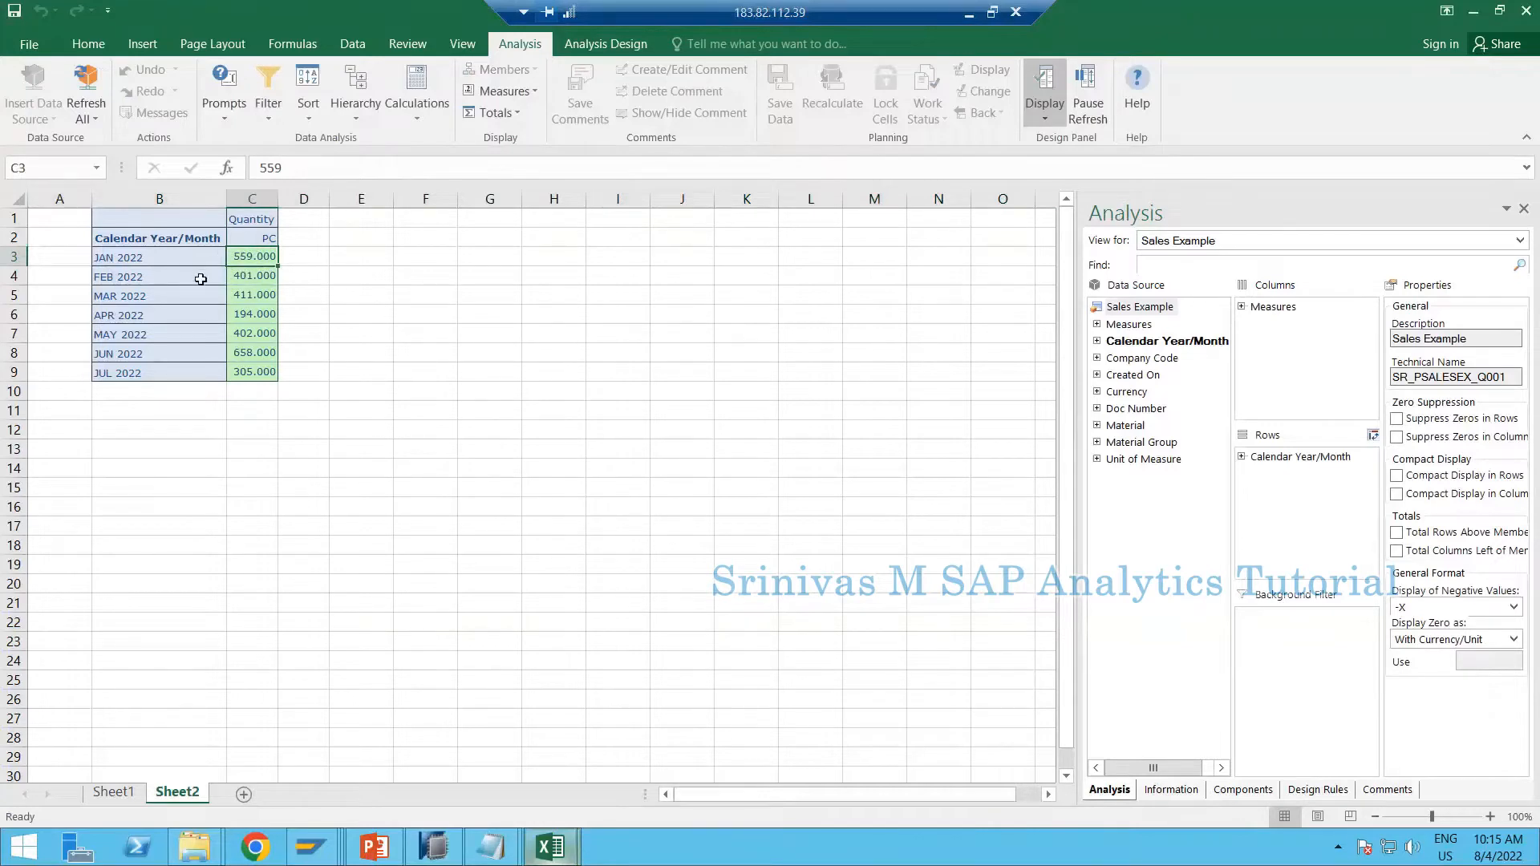
pyautogui.click(202, 253)
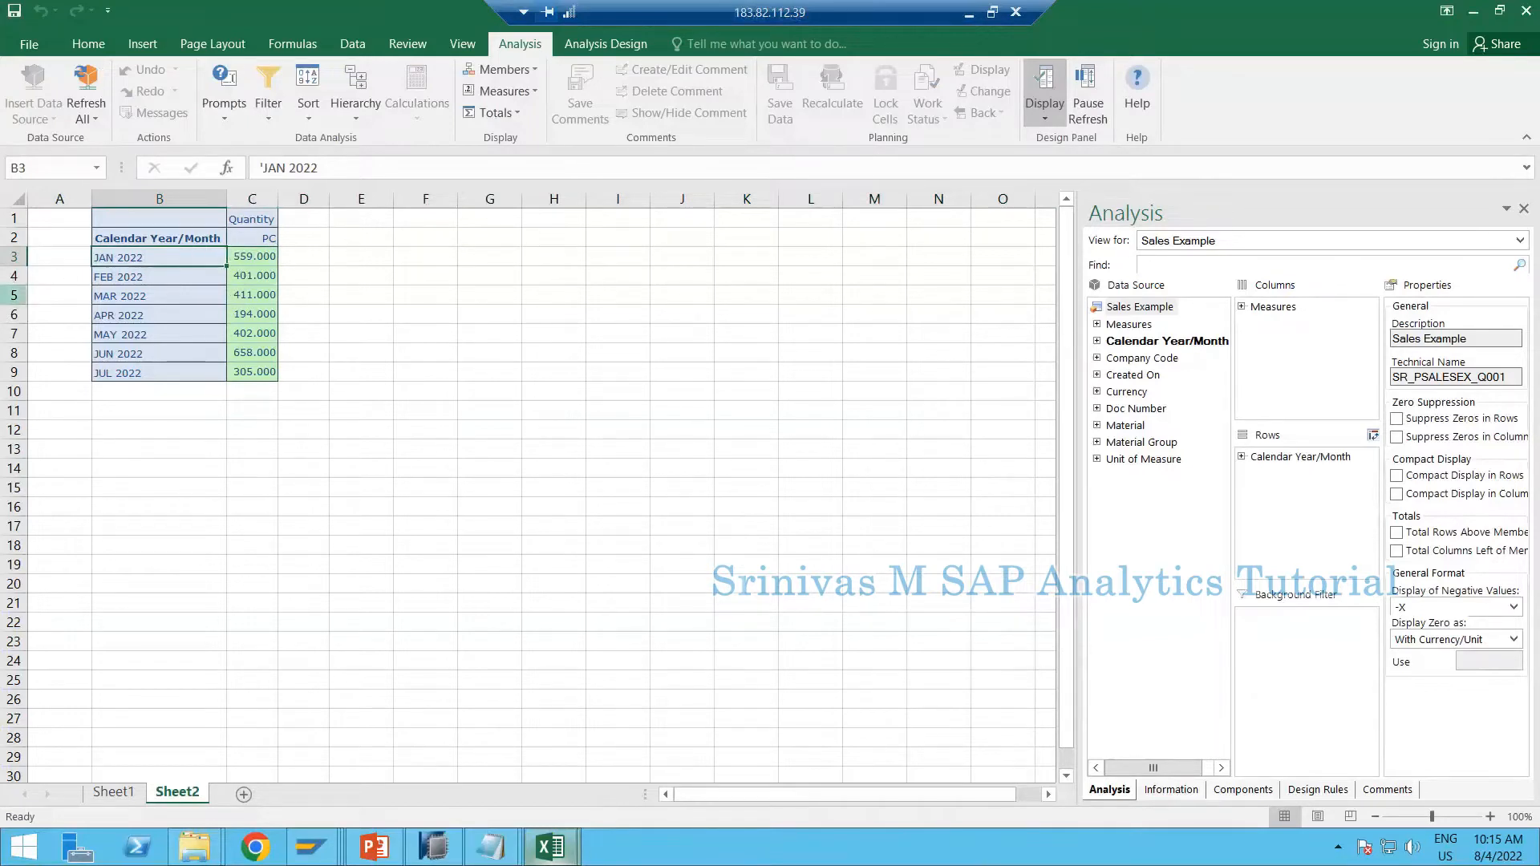
pyautogui.click(14, 276)
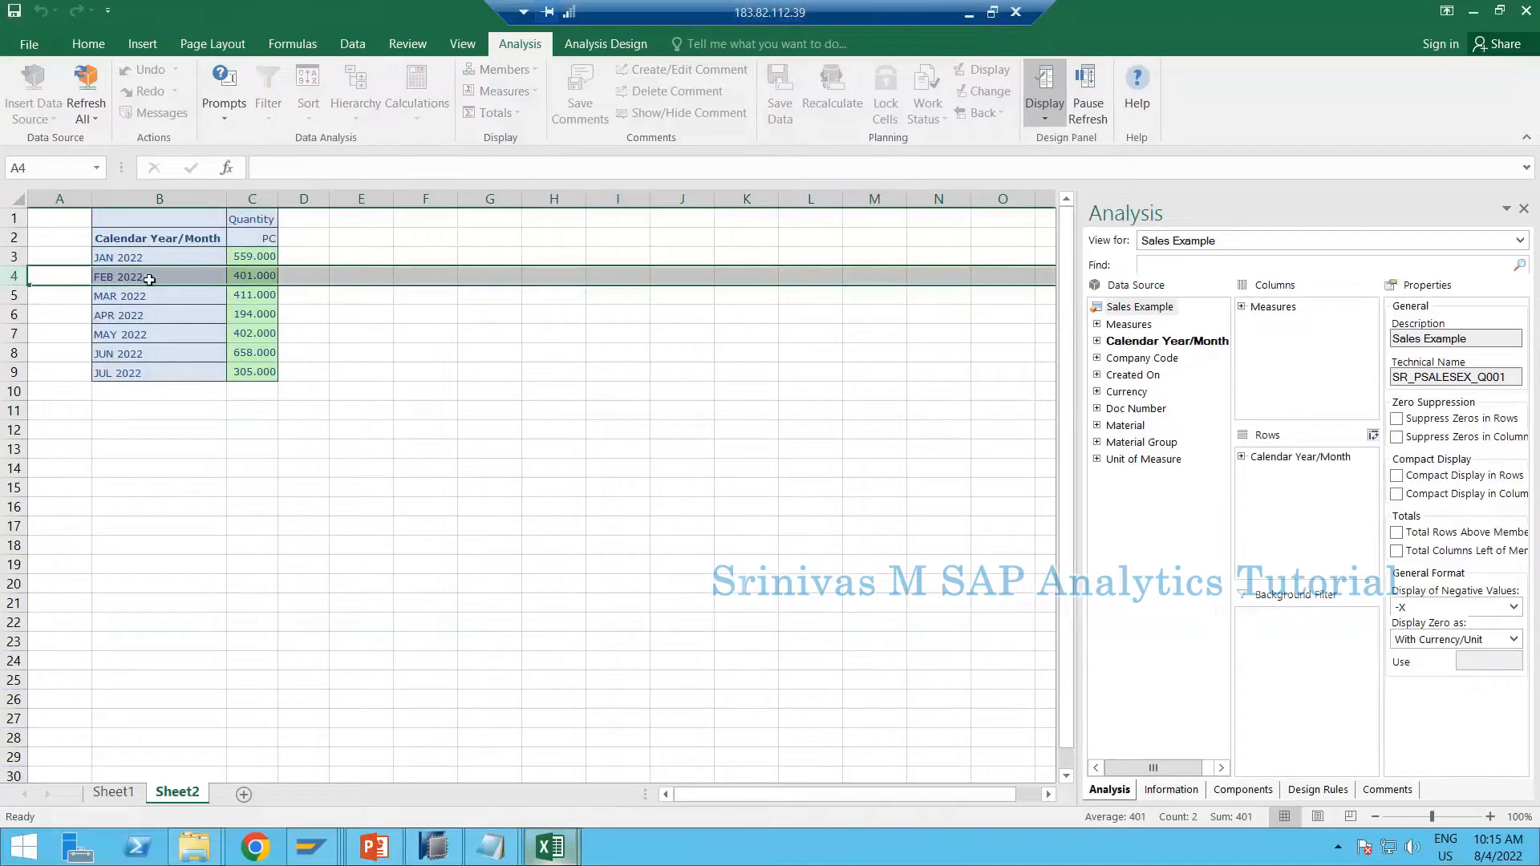
# Step: Add Doc Number to the Sales Example report's rows beneath Calendar Year/Month
pyautogui.click(14, 295)
pyautogui.click(13, 314)
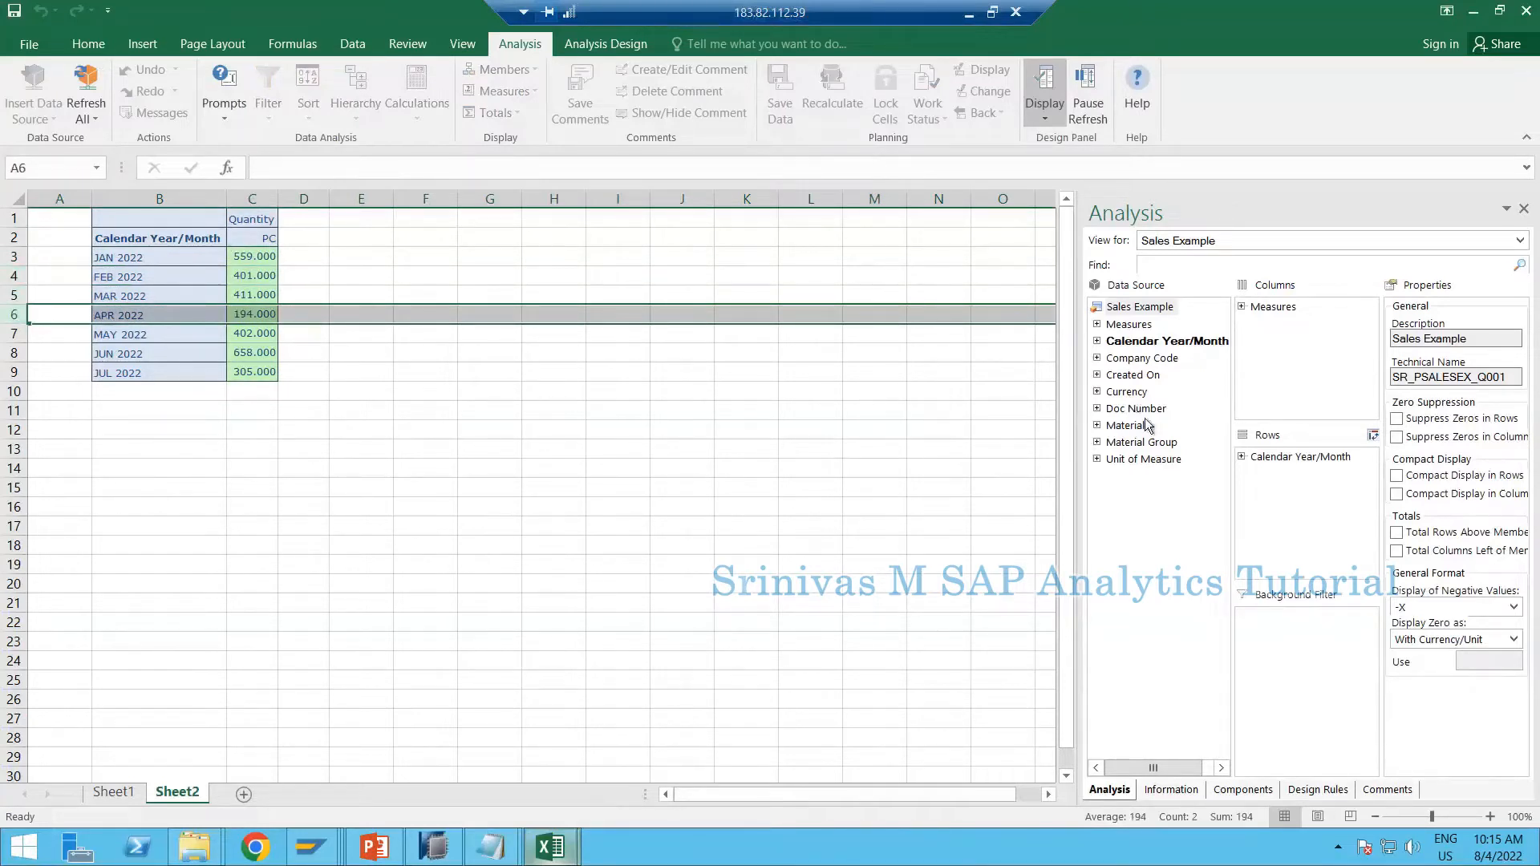
pyautogui.moveTo(1143, 410); pyautogui.dragTo(394, 315)
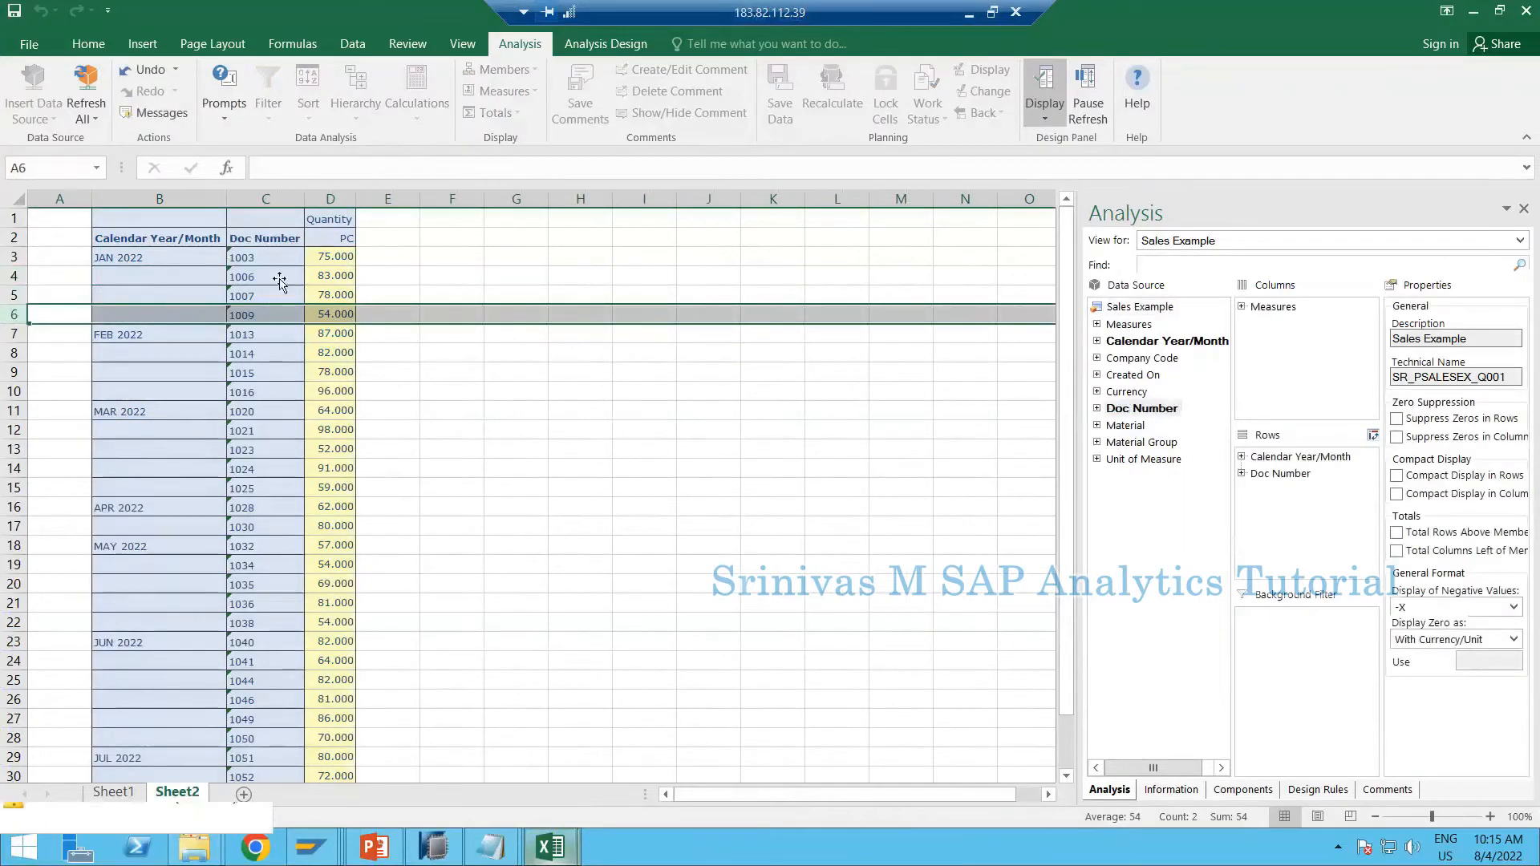
# Step: Examine the Doc Number breakdown of the monthly quantities, focusing on the individual documents listed under JAN 2022
pyautogui.click(273, 241)
pyautogui.moveTo(273, 315); pyautogui.dragTo(272, 326)
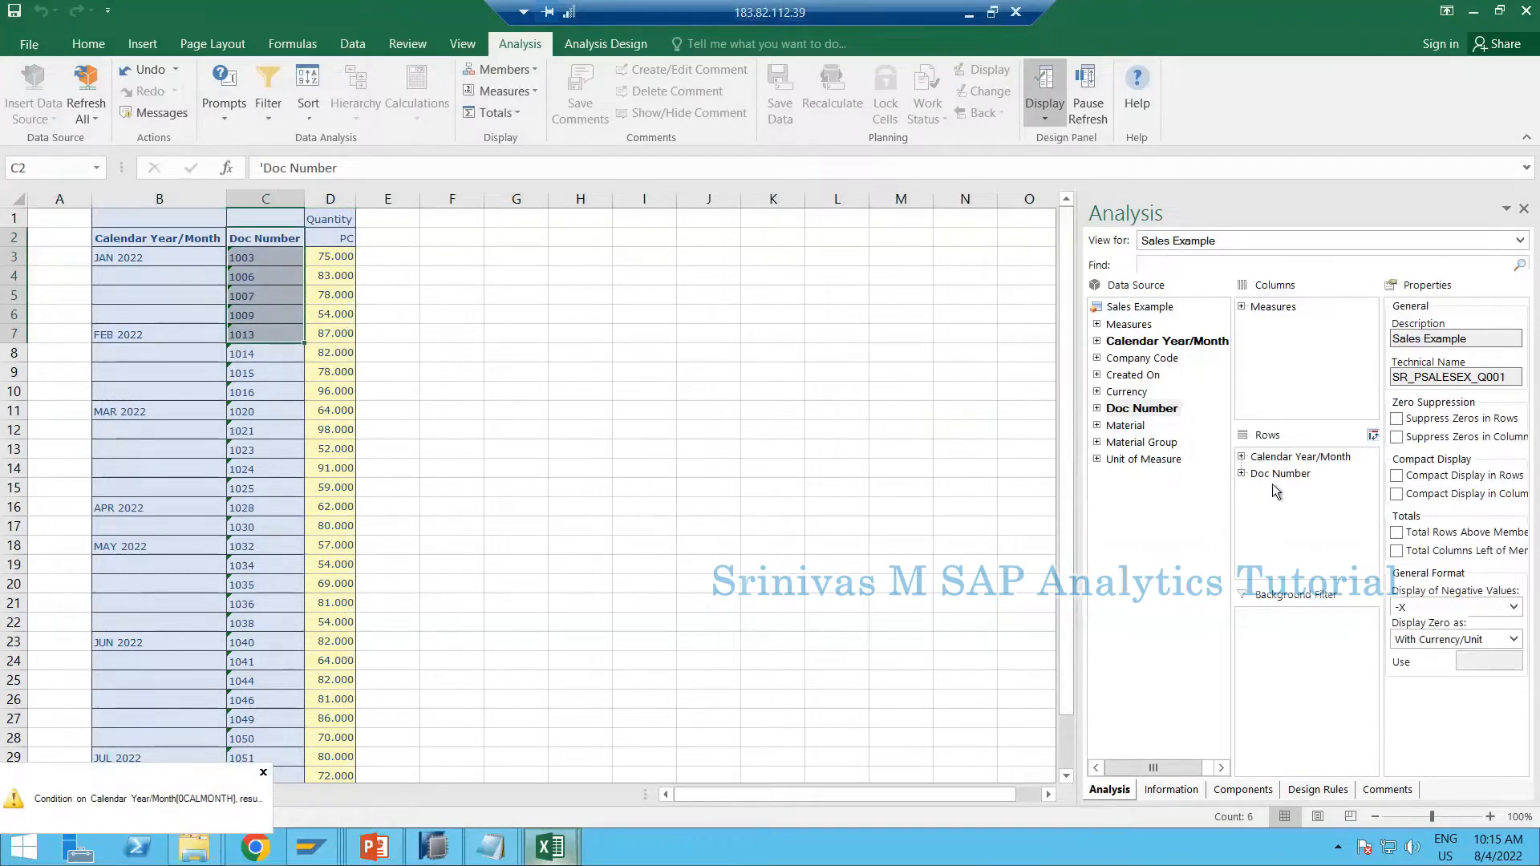
pyautogui.click(1278, 474)
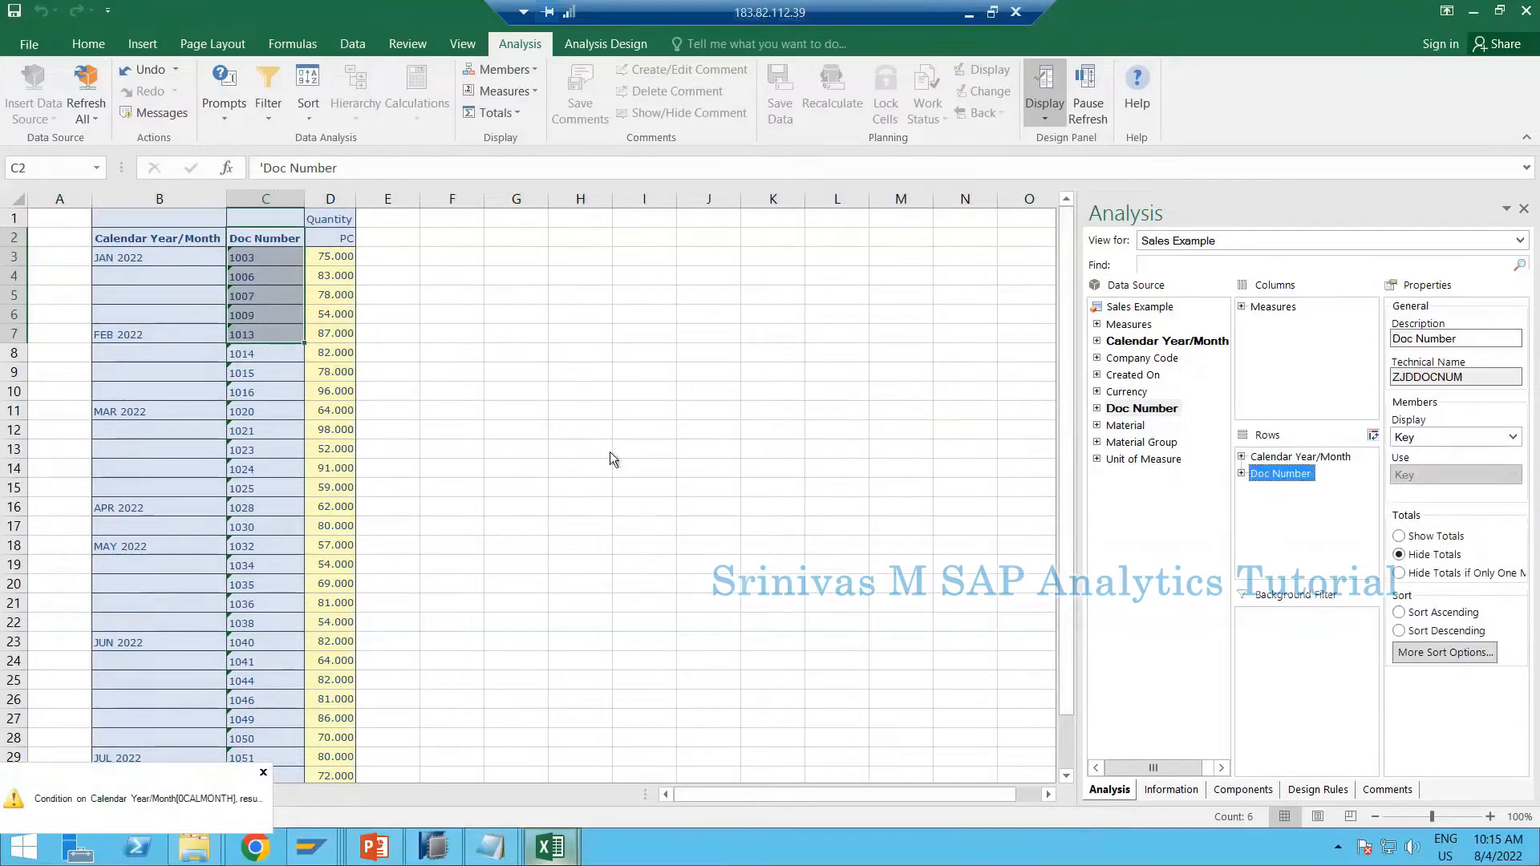
pyautogui.click(284, 277)
pyautogui.moveTo(280, 256); pyautogui.dragTo(266, 315)
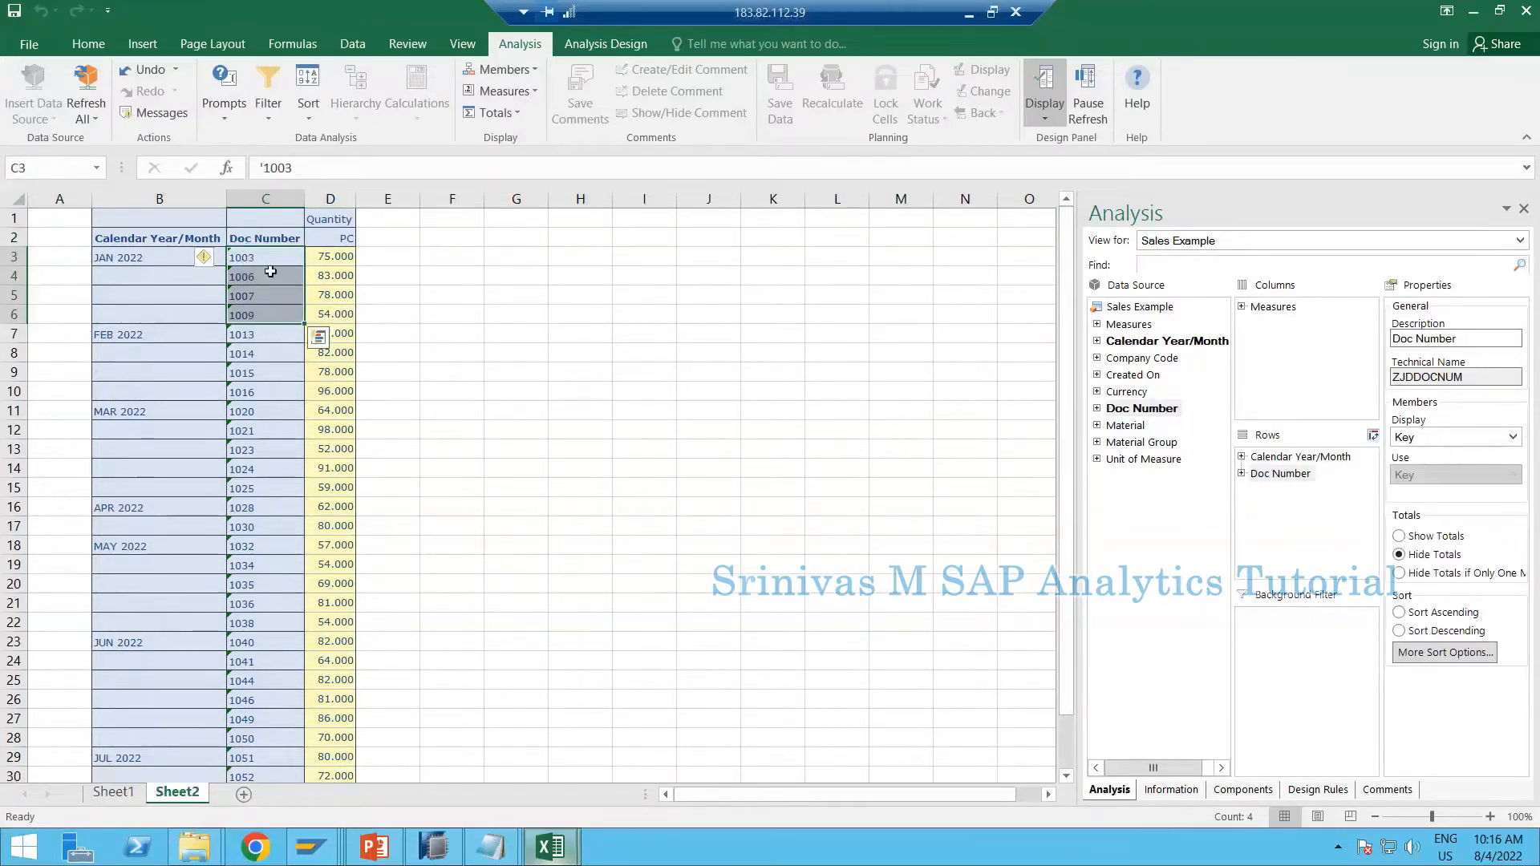
pyautogui.moveTo(182, 256); pyautogui.dragTo(537, 743)
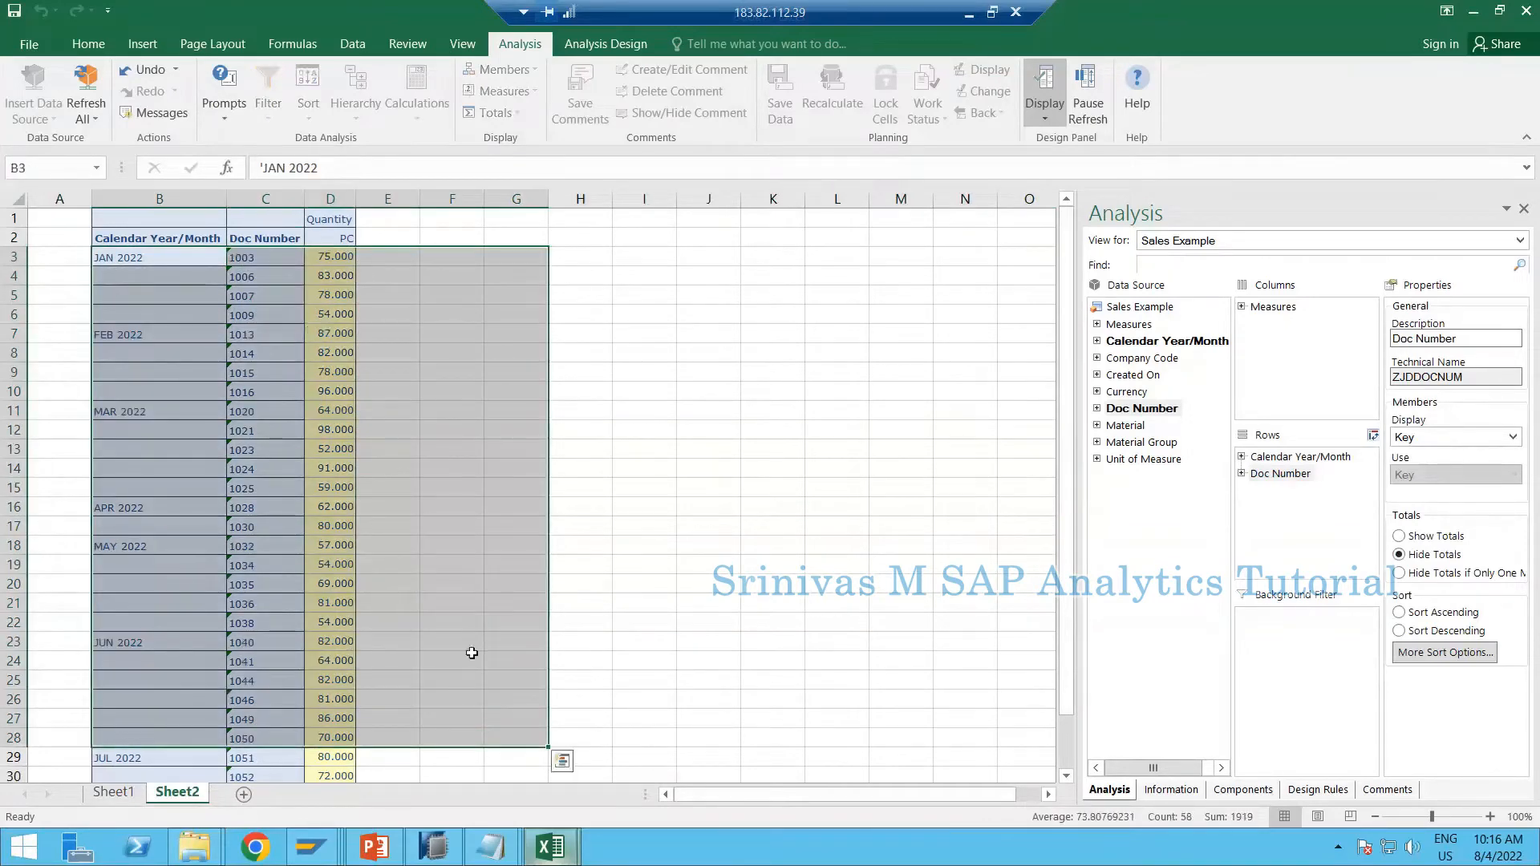
pyautogui.click(894, 389)
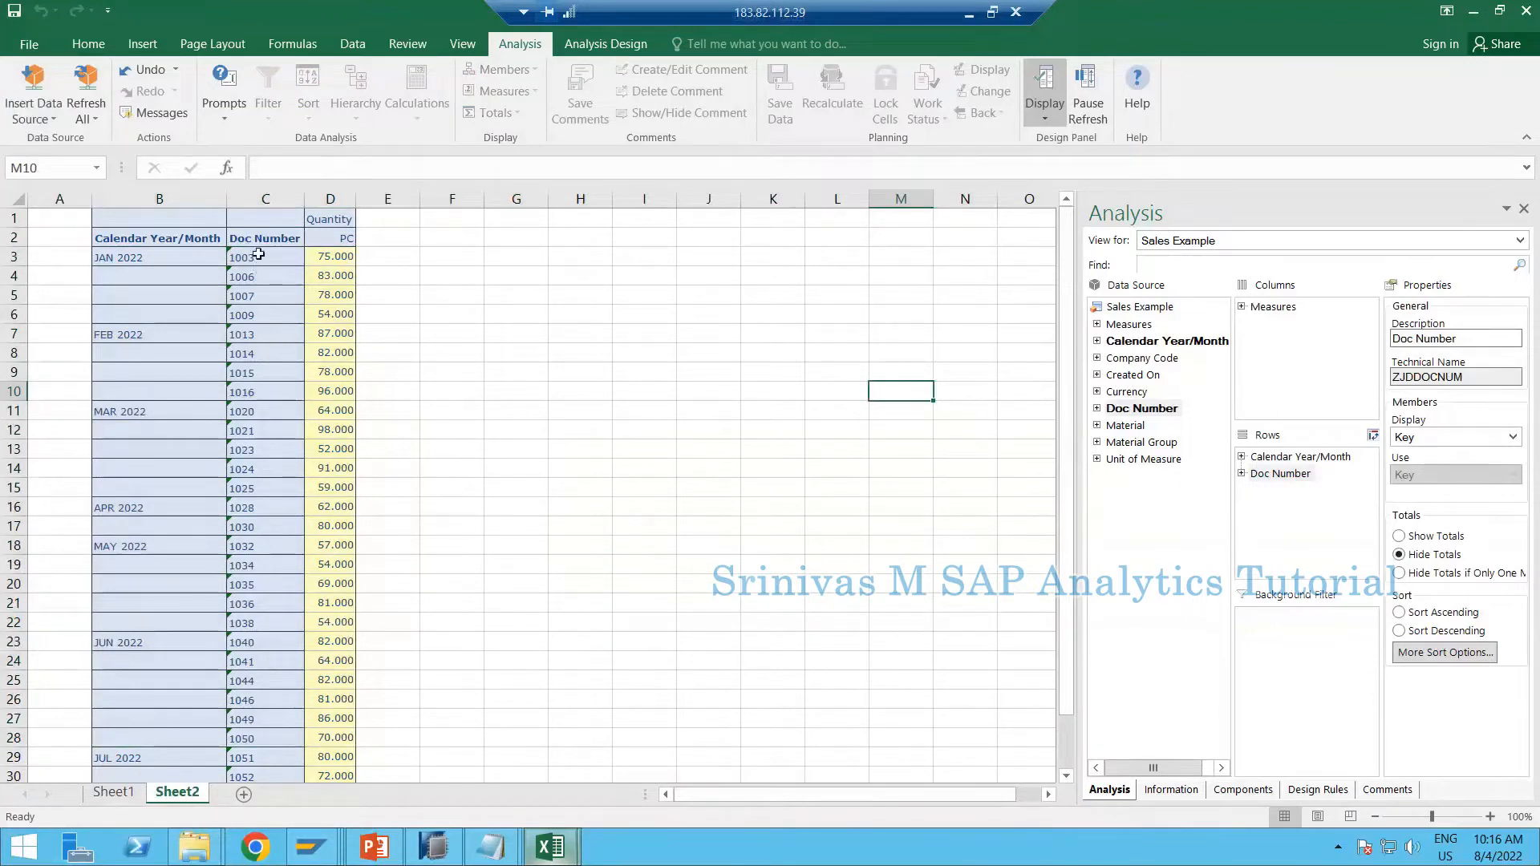
pyautogui.moveTo(259, 255); pyautogui.dragTo(263, 314)
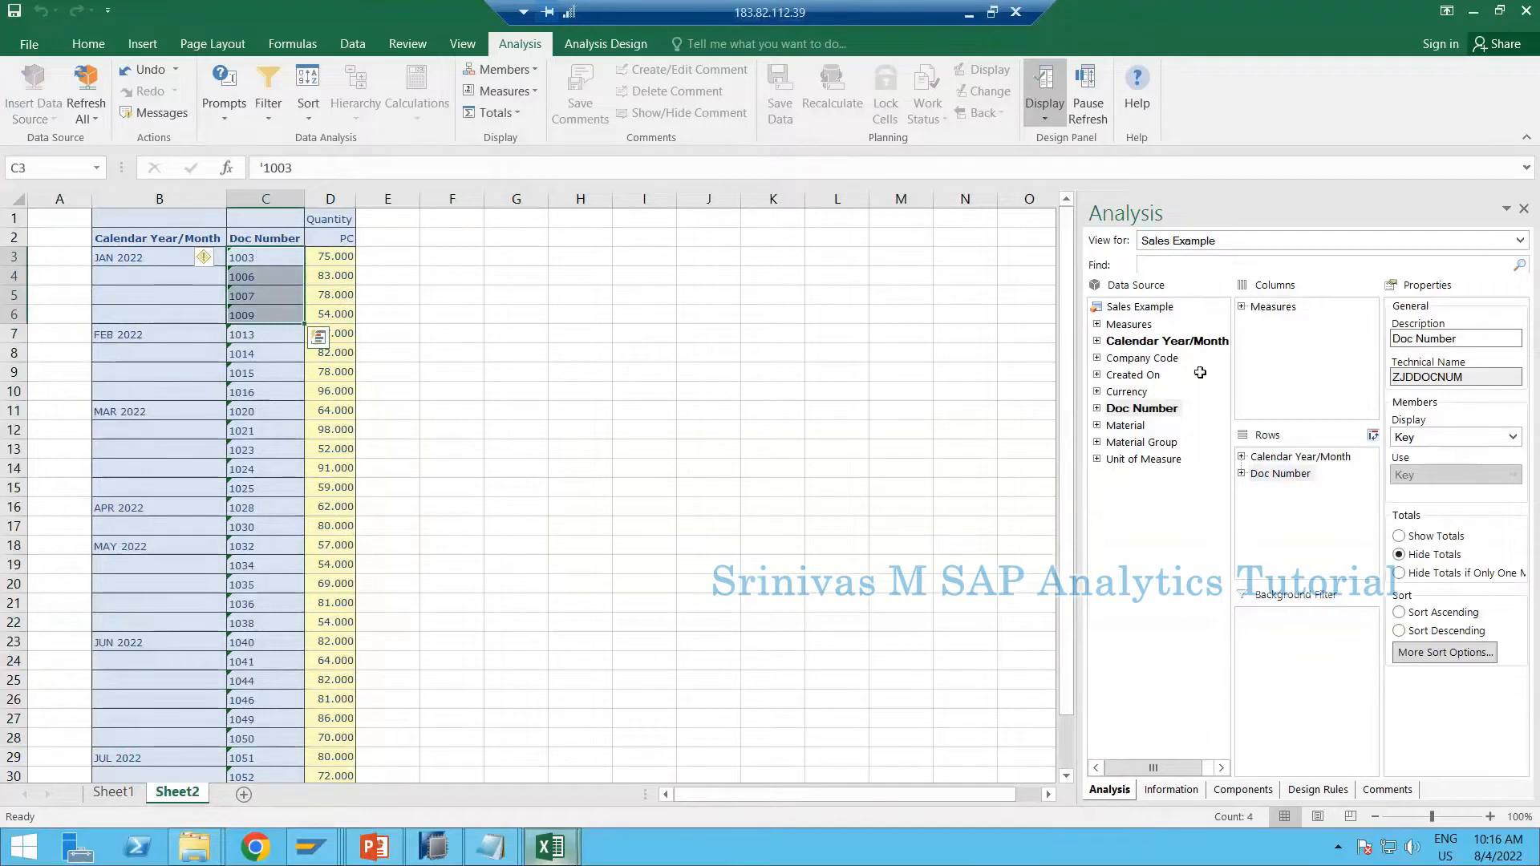
pyautogui.click(253, 258)
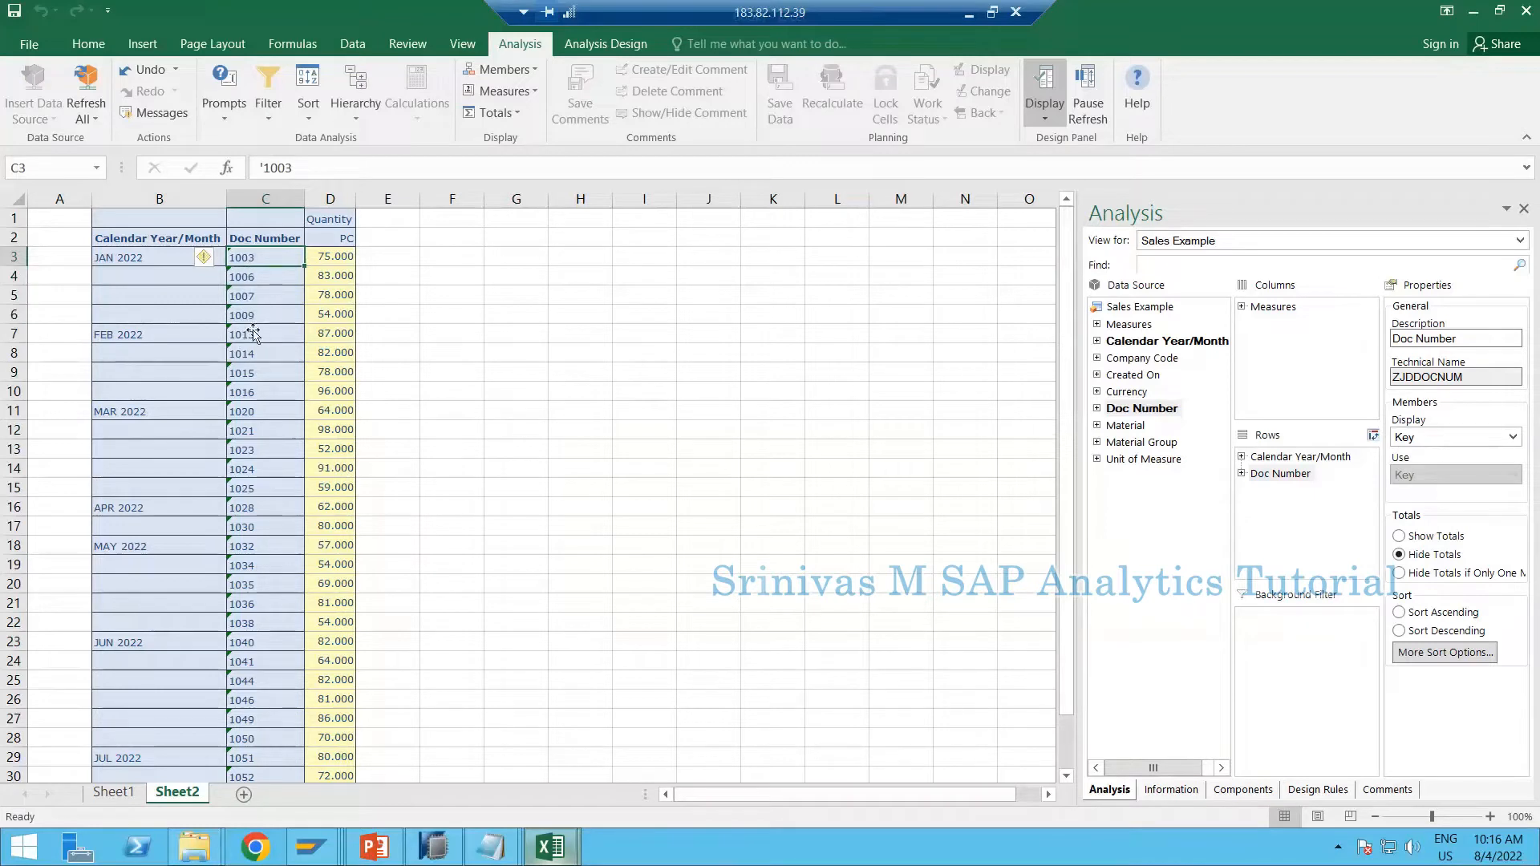
pyautogui.click(245, 315)
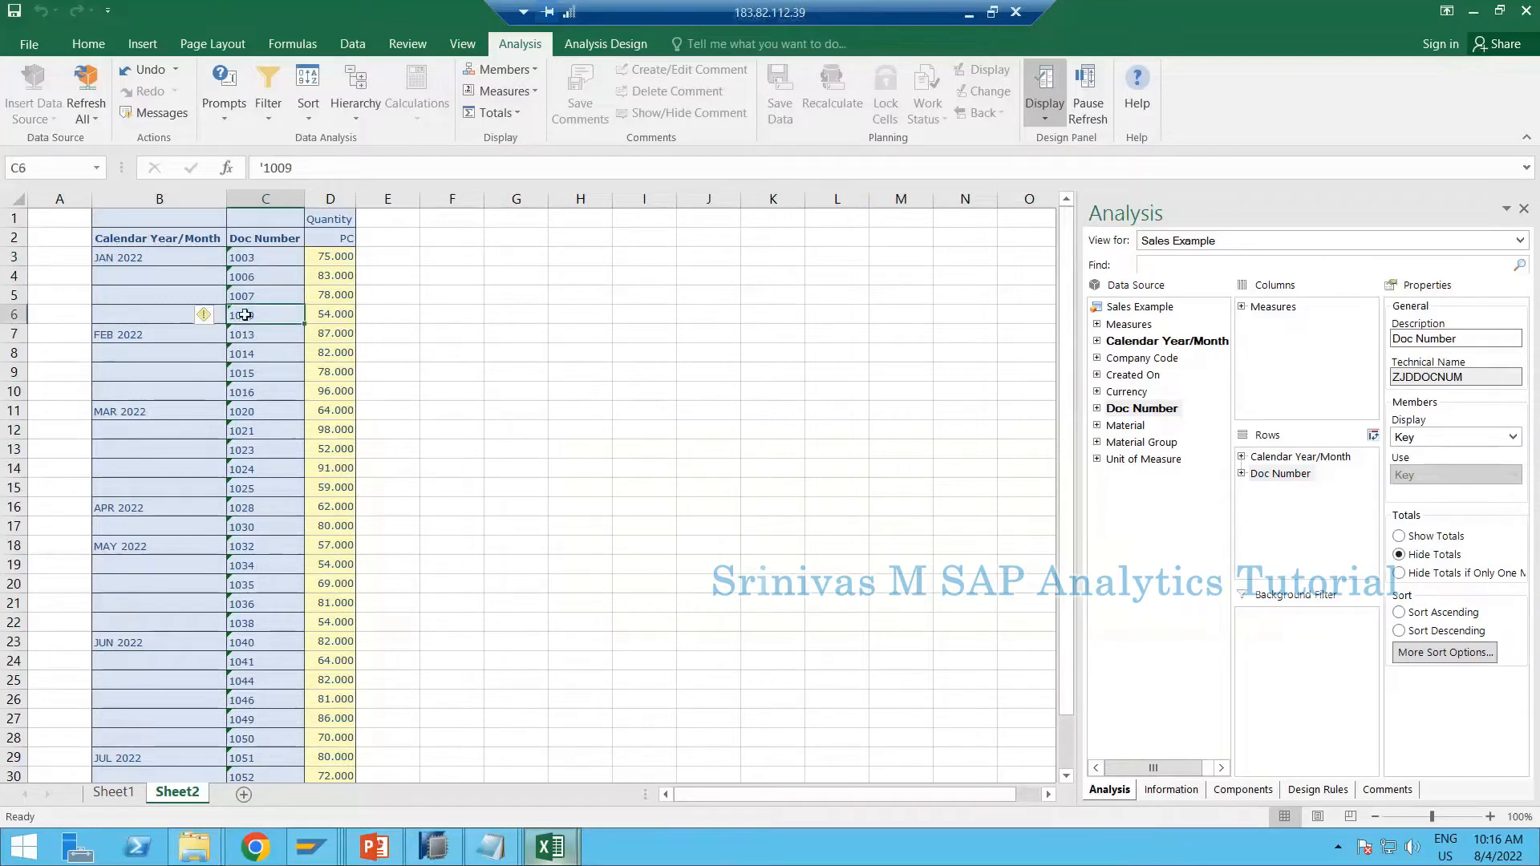
pyautogui.click(245, 258)
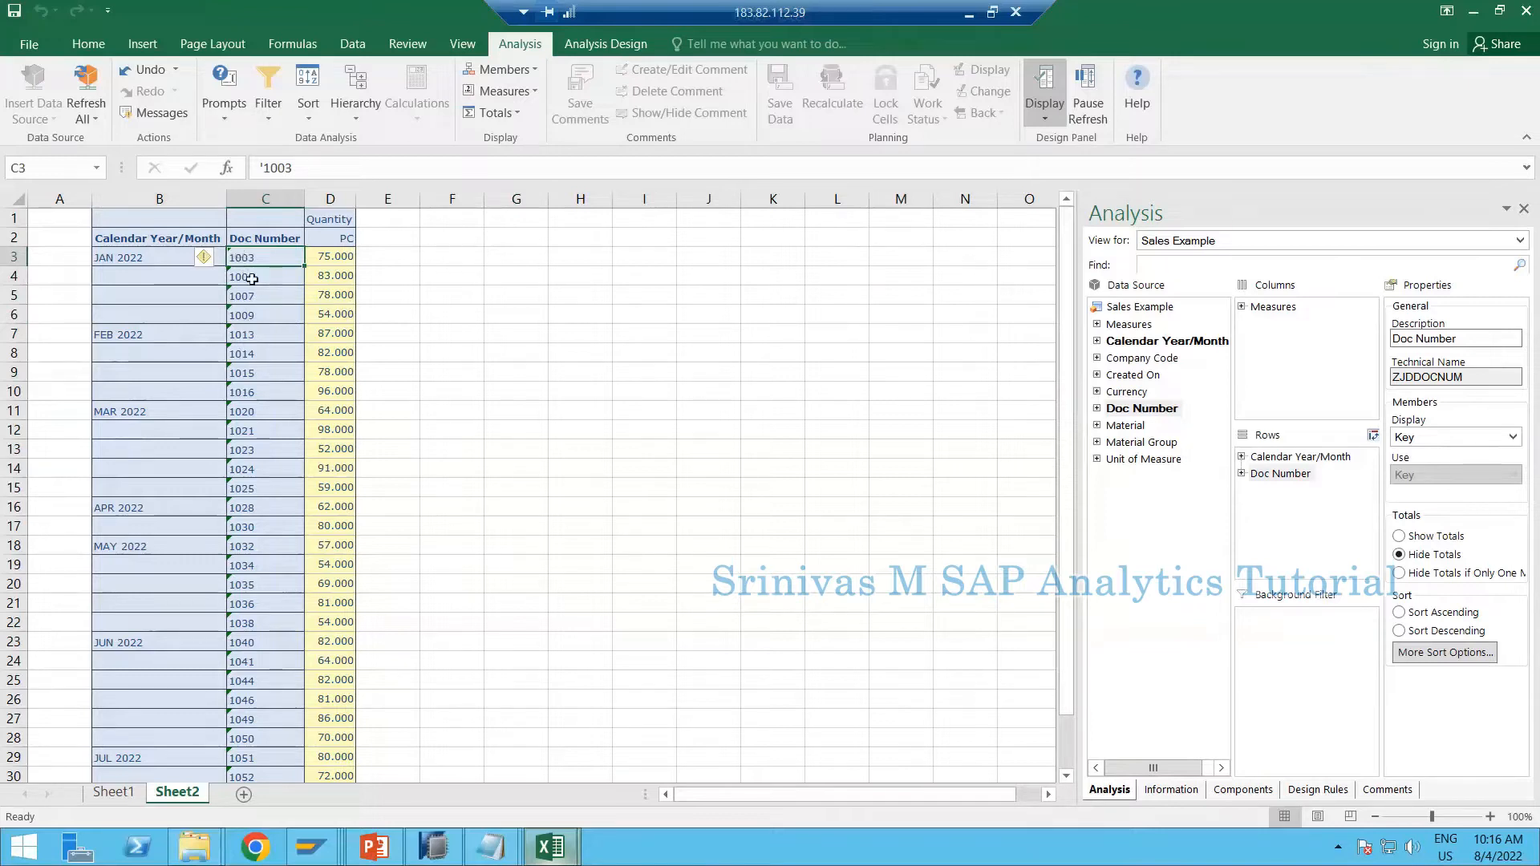
pyautogui.moveTo(253, 256); pyautogui.dragTo(257, 314)
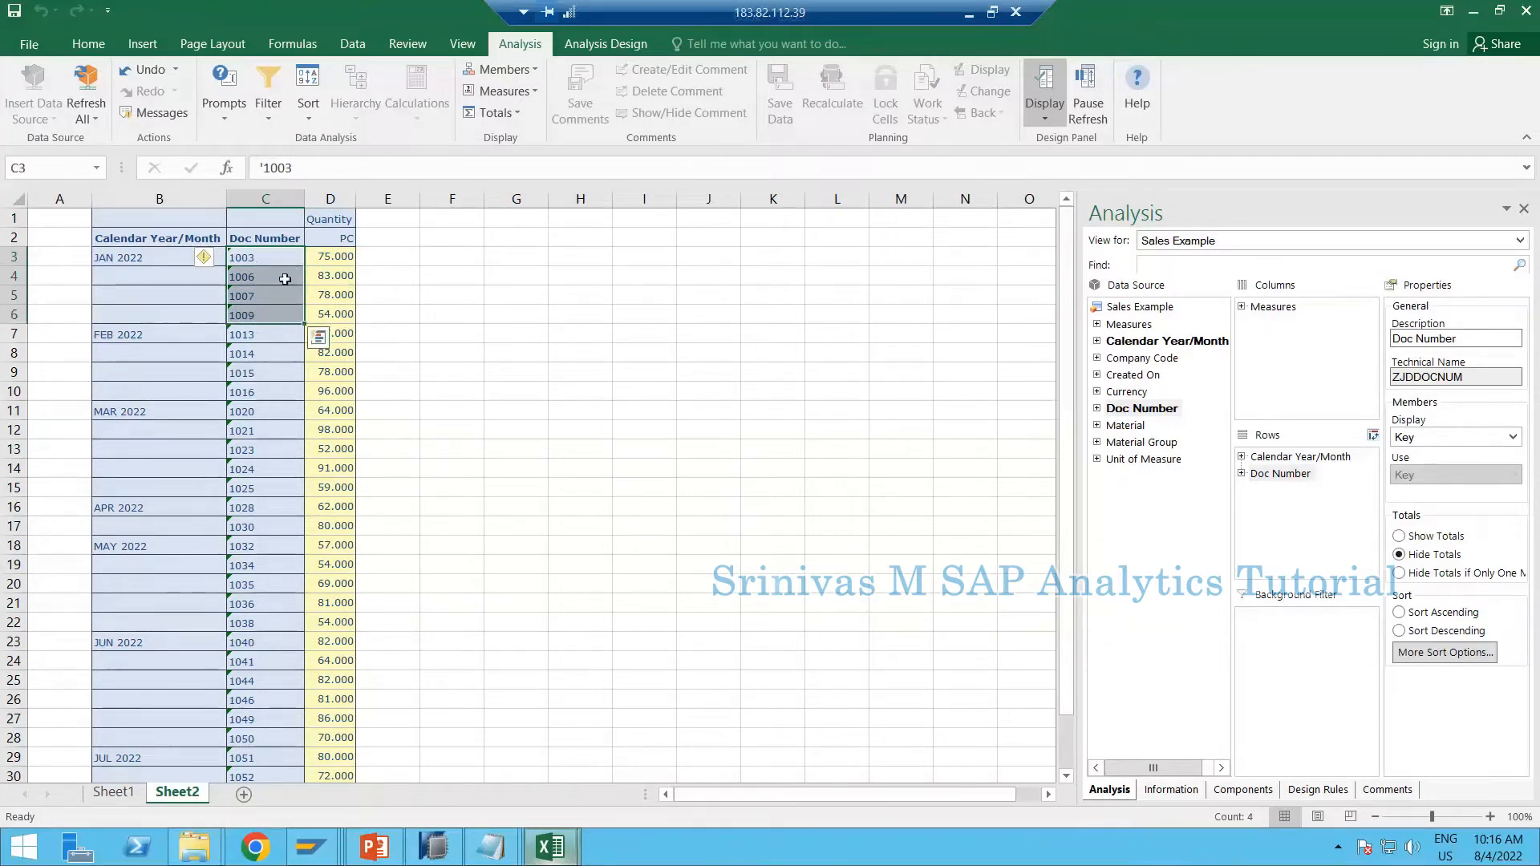
pyautogui.moveTo(284, 257); pyautogui.dragTo(288, 314)
pyautogui.click(261, 263)
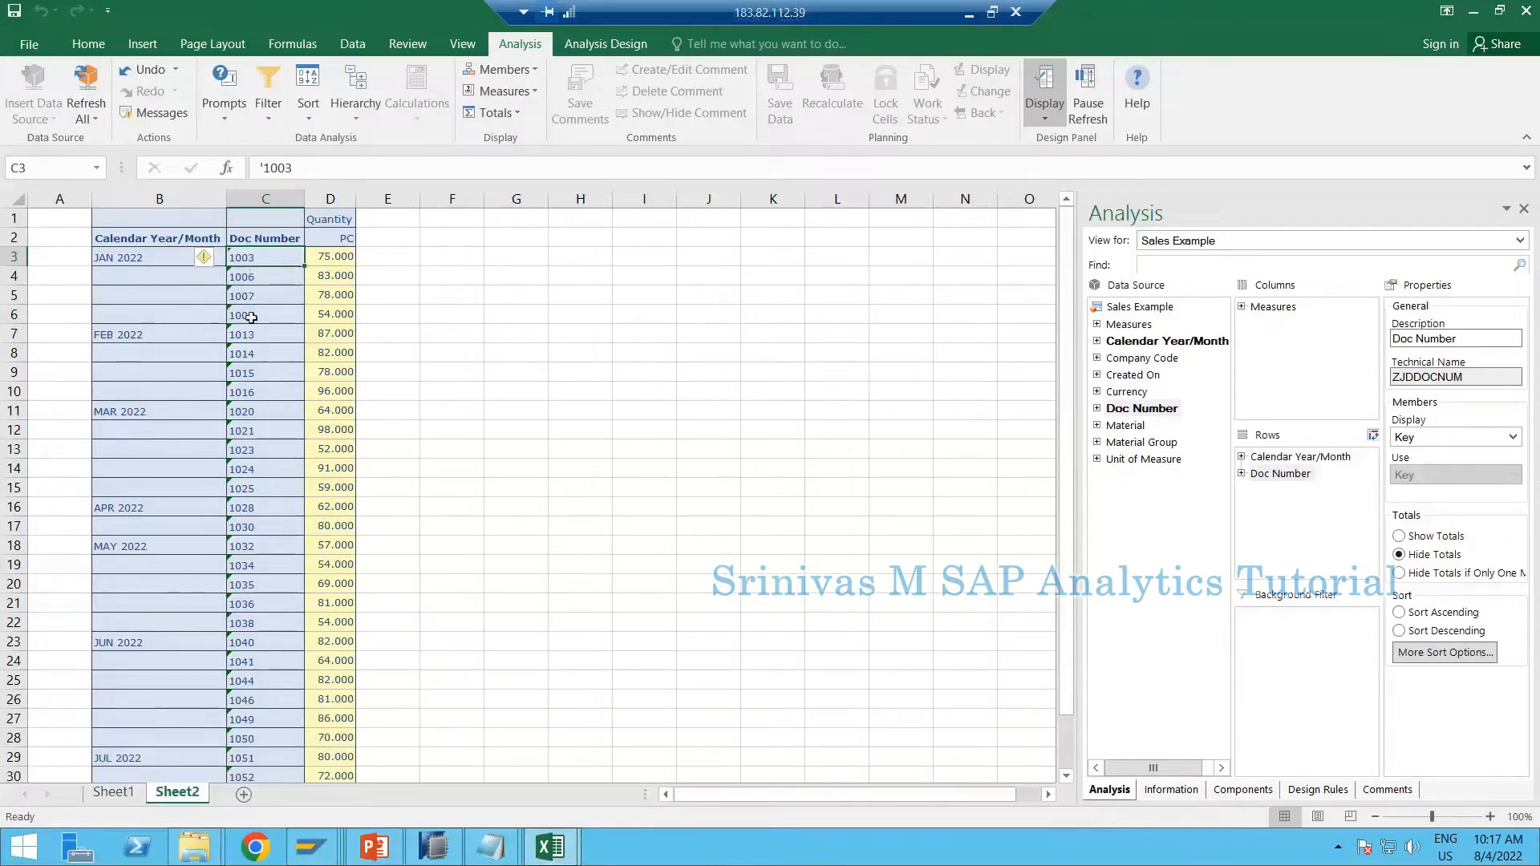
# Step: Switch to SAP HANA Studio and start a new variable on the Doc Number characteristic in the InfoProvider
pyautogui.click(433, 847)
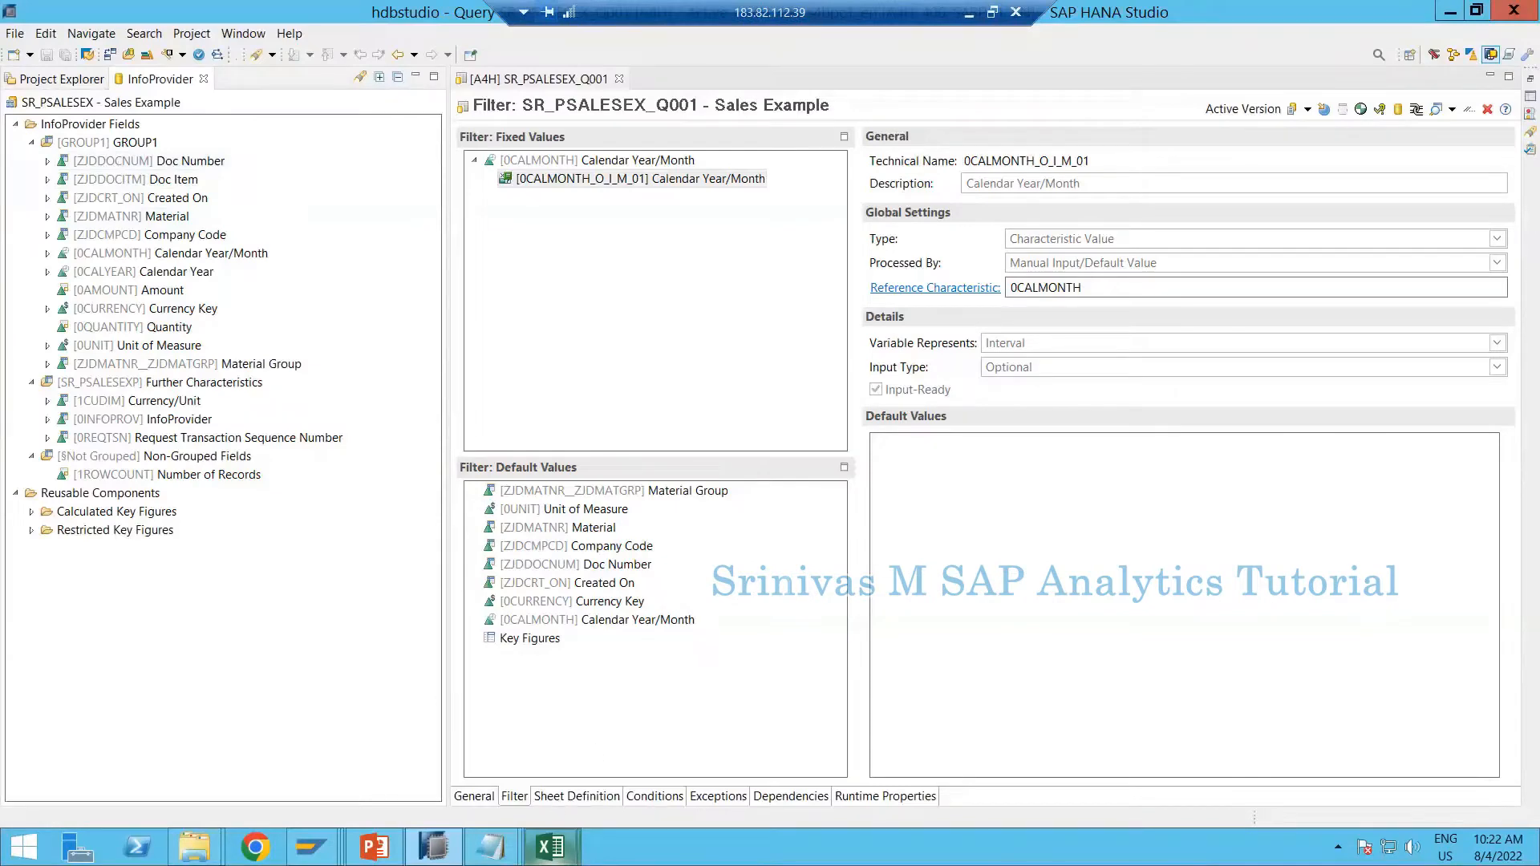
pyautogui.moveTo(553, 857)
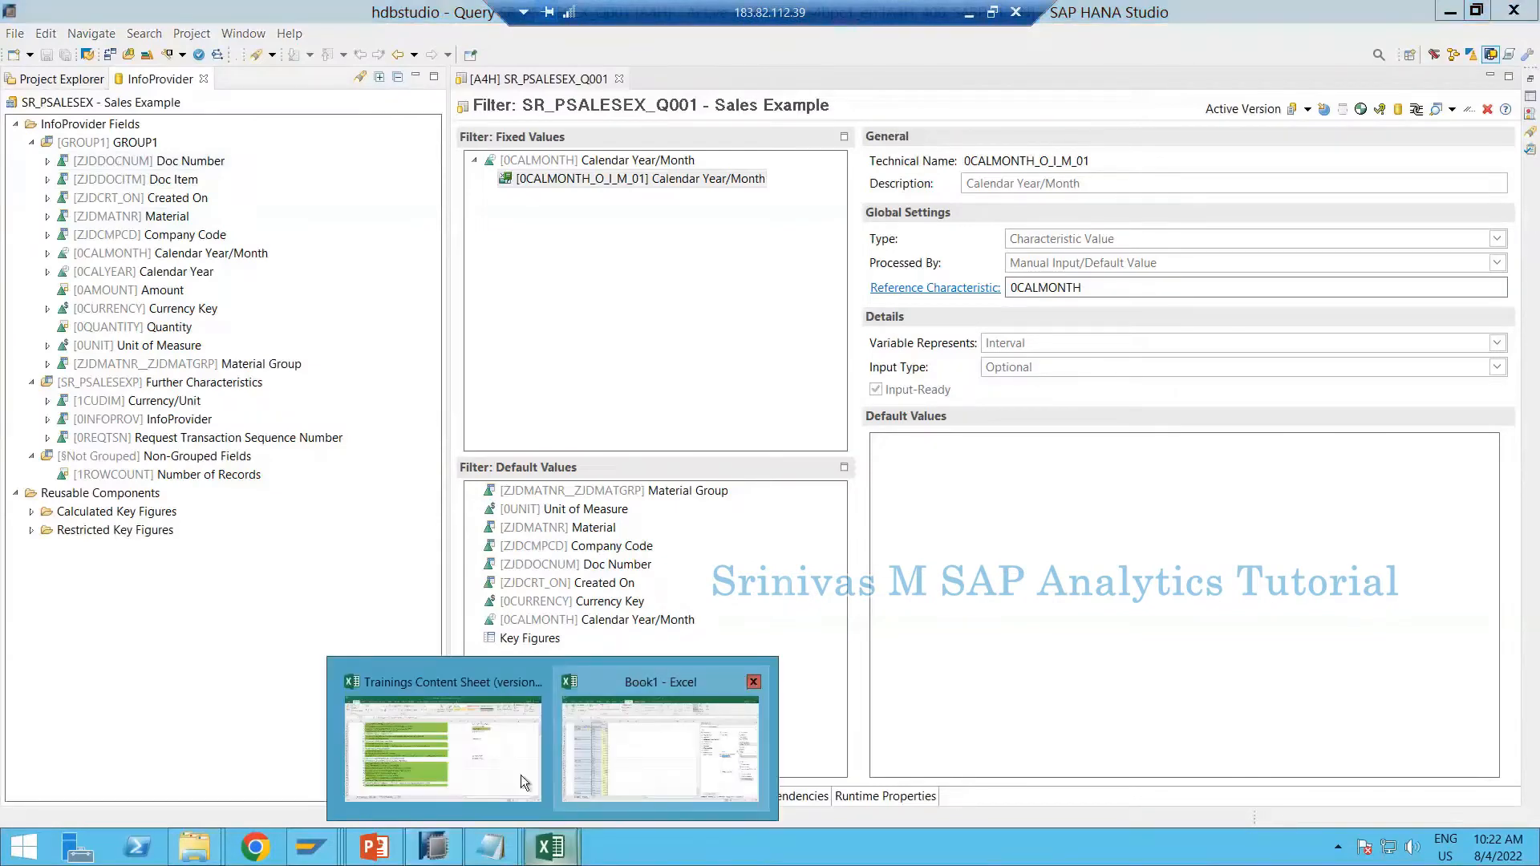
pyautogui.click(609, 722)
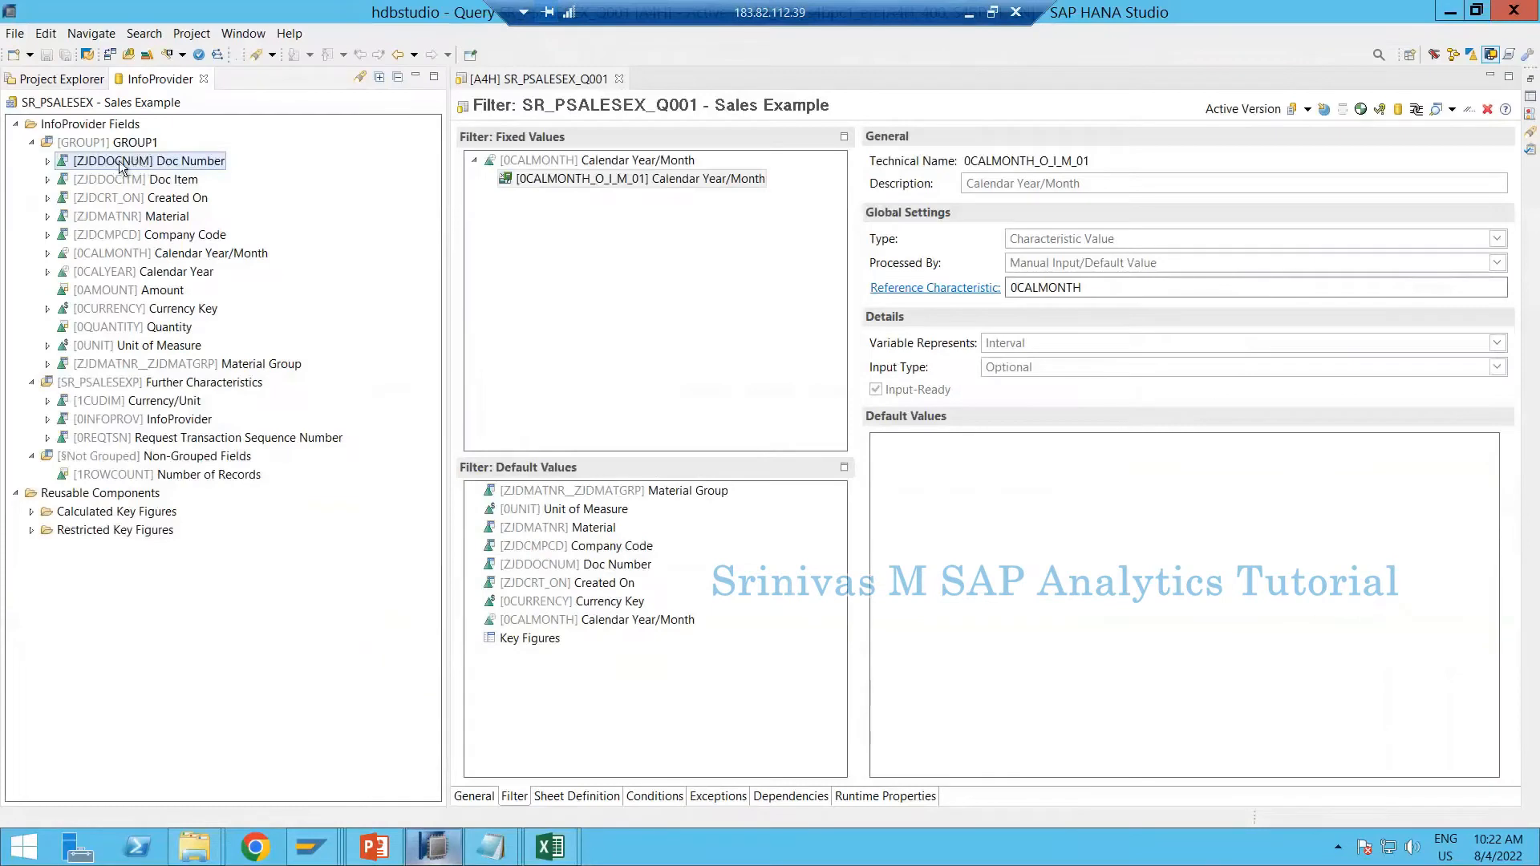
pyautogui.rightClick(119, 162)
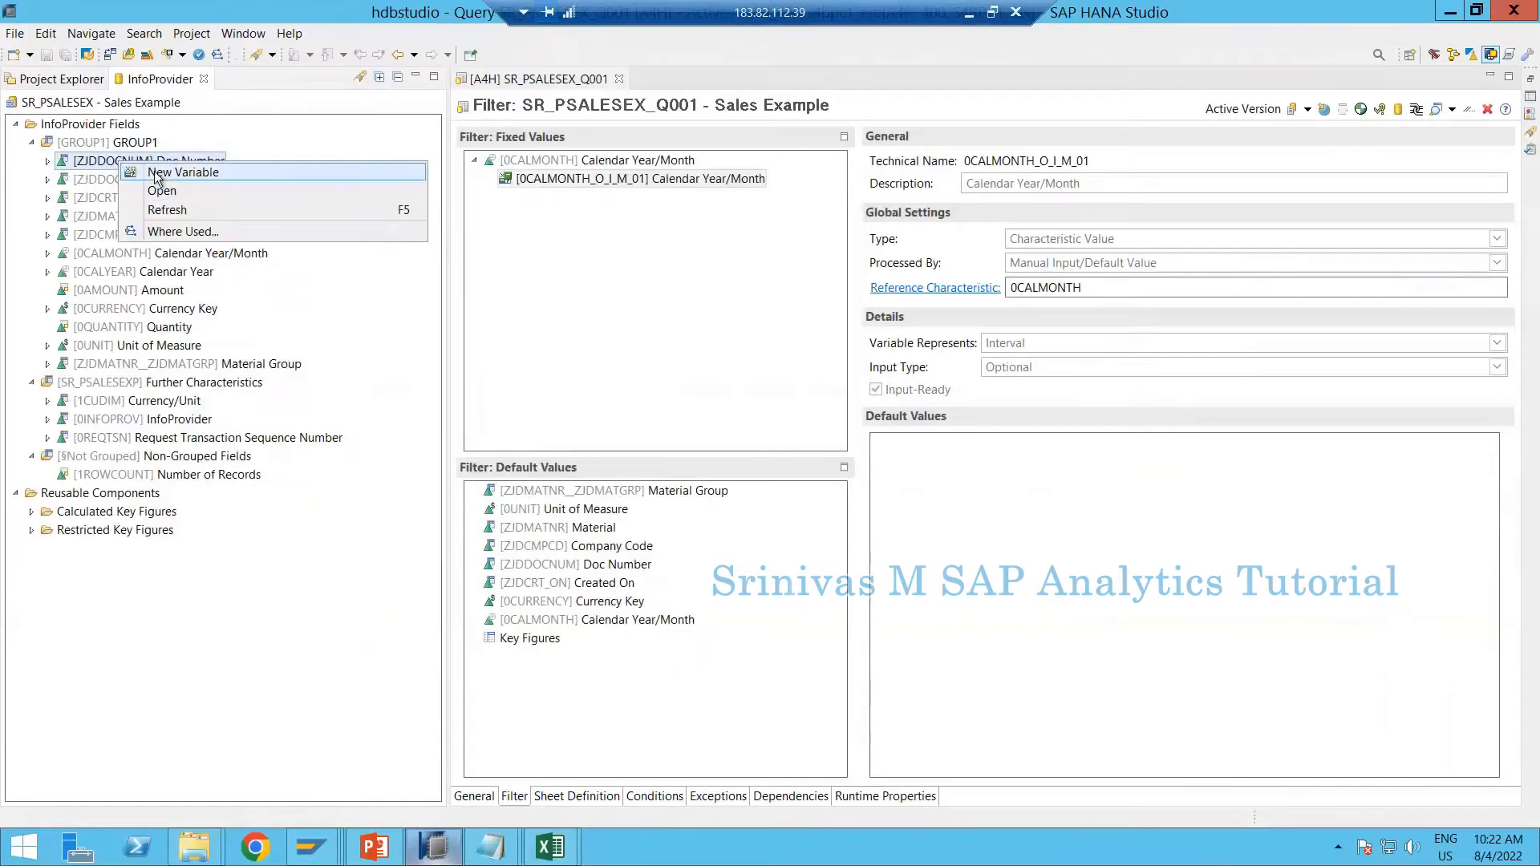
pyautogui.click(156, 173)
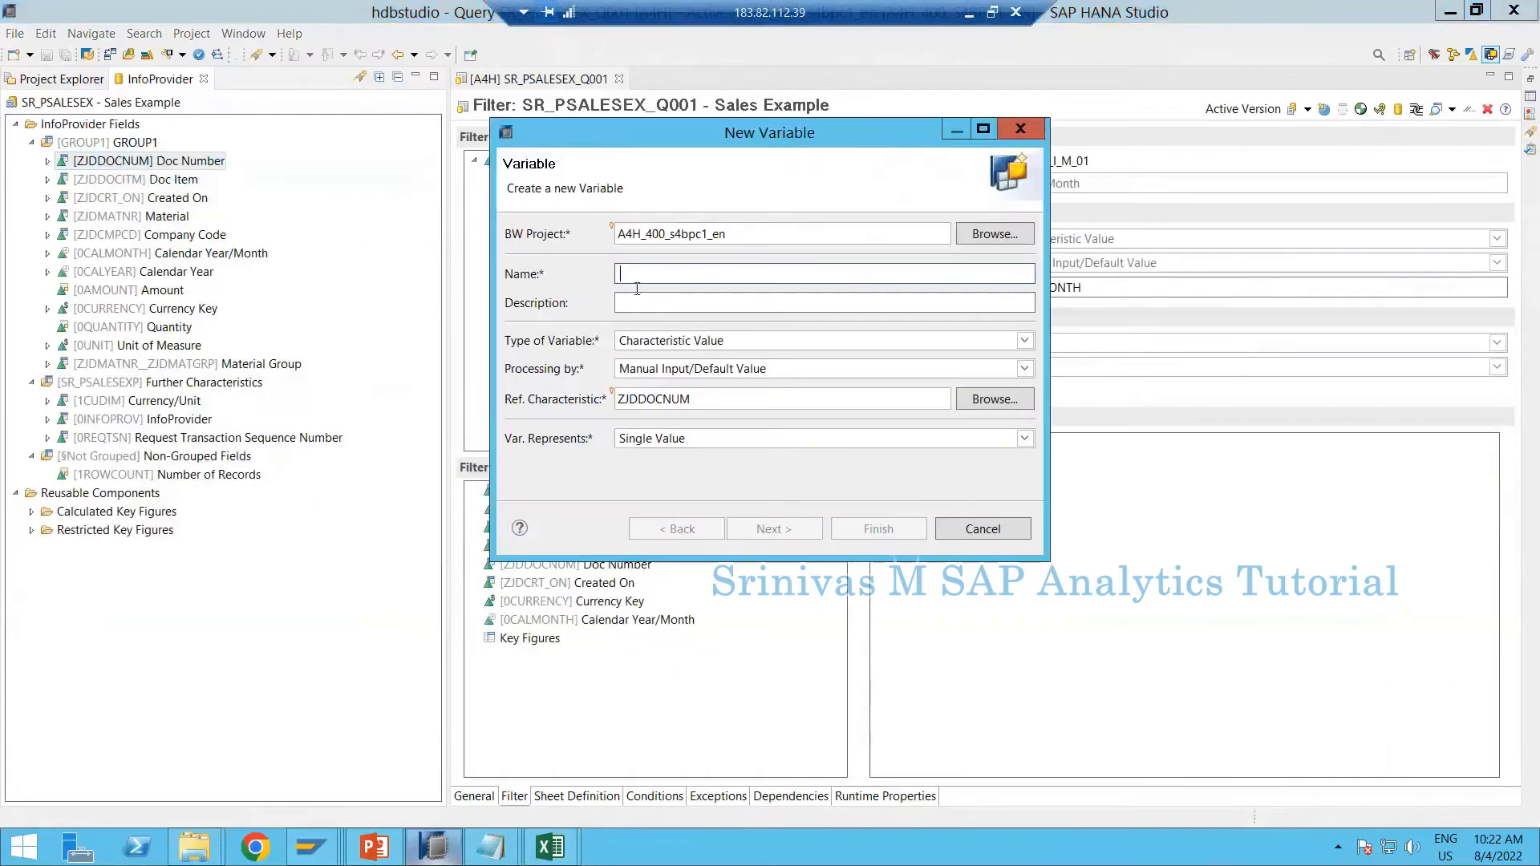
# Step: Name the new variable ZJDDOCNUM_COUNT and give it the description Document Count
pyautogui.doubleClick(643, 399)
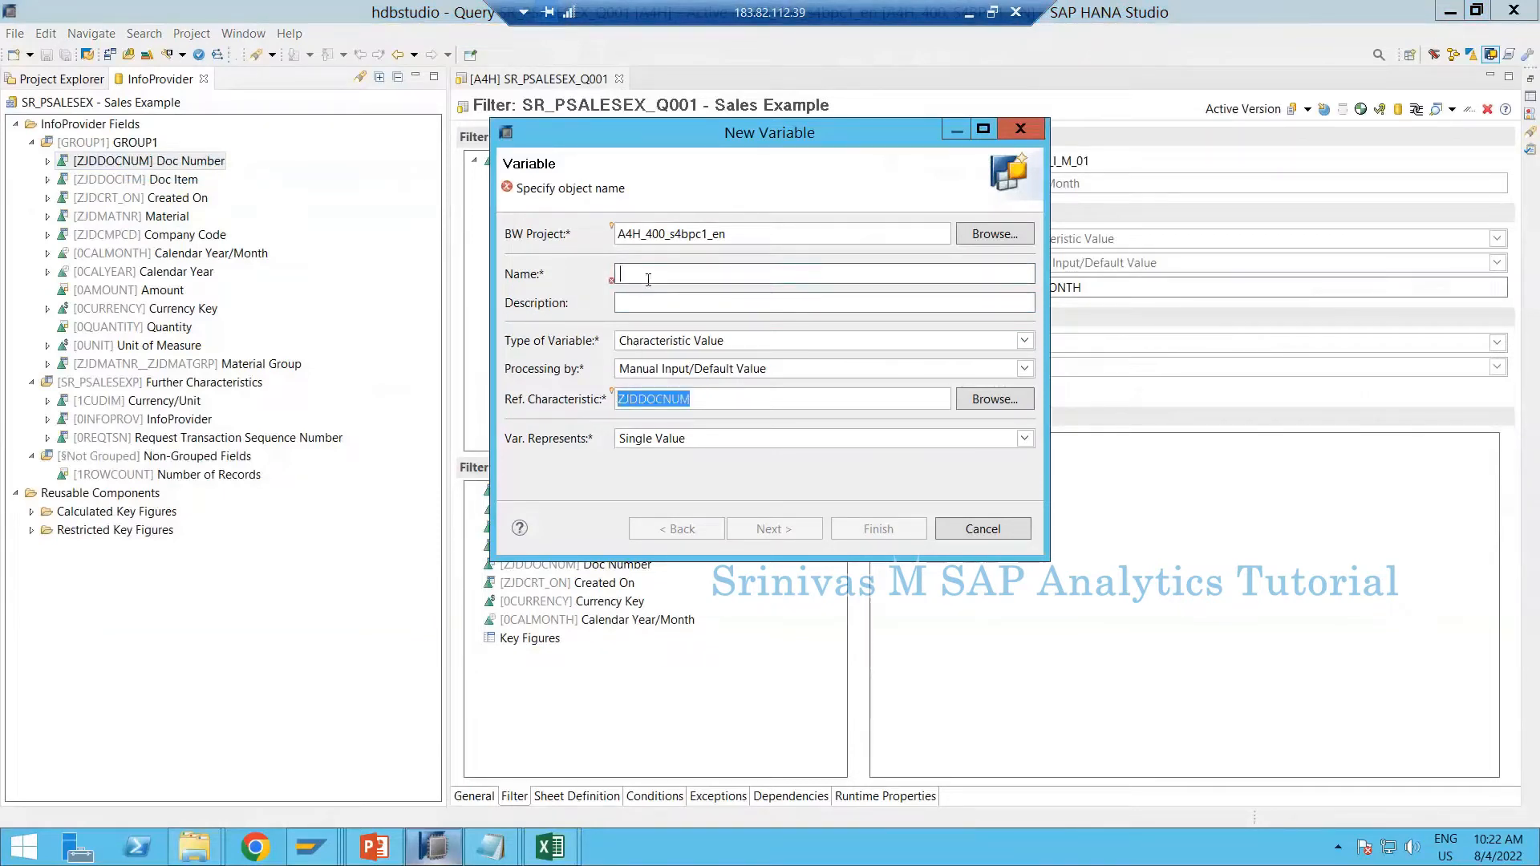
pyautogui.write('ZJDDOCNUM')
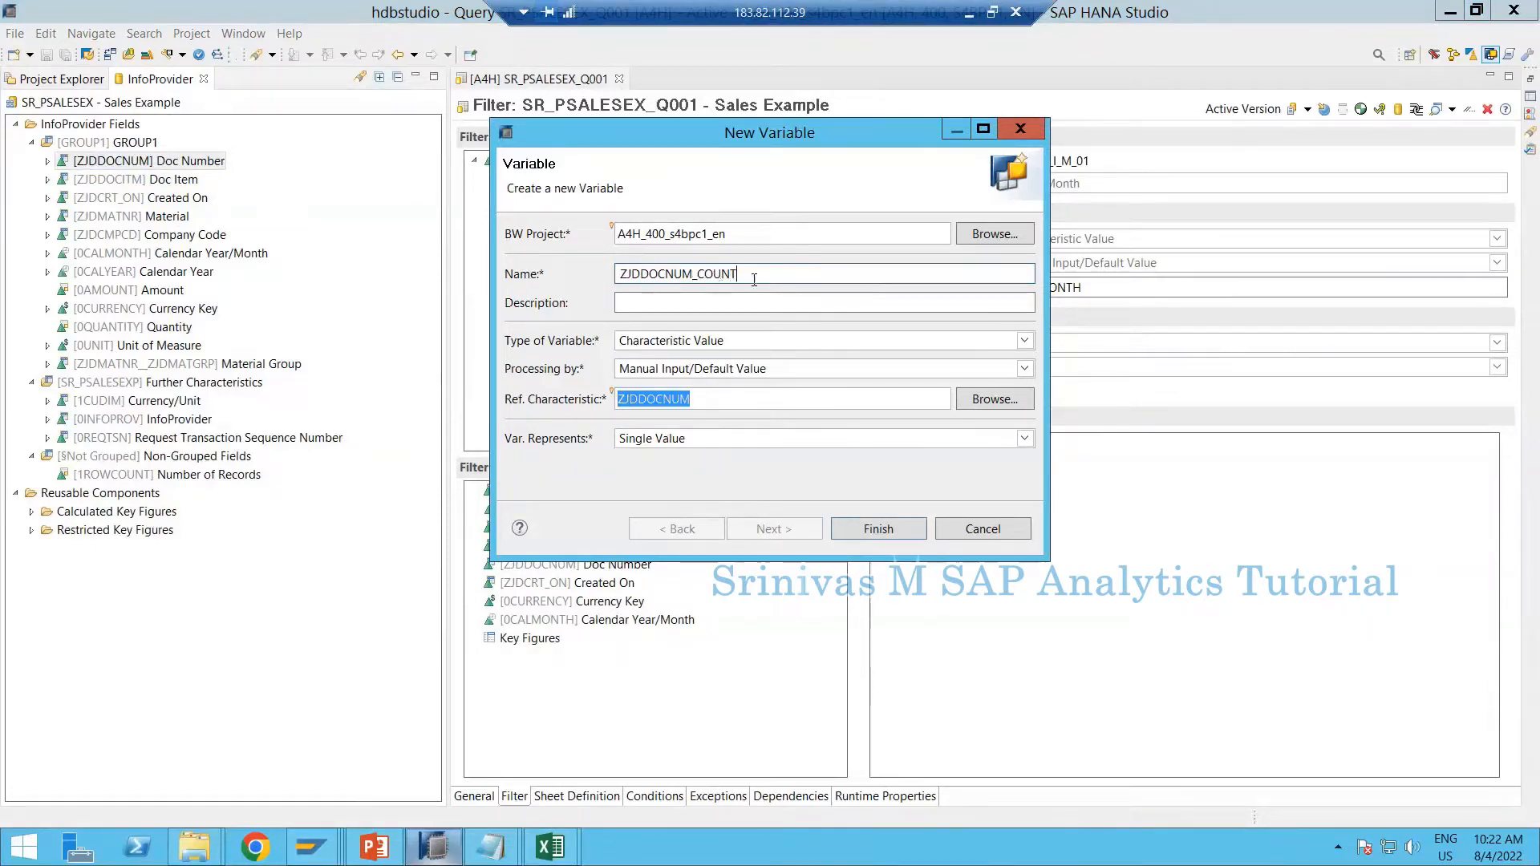
pyautogui.click(658, 300)
pyautogui.write('D')
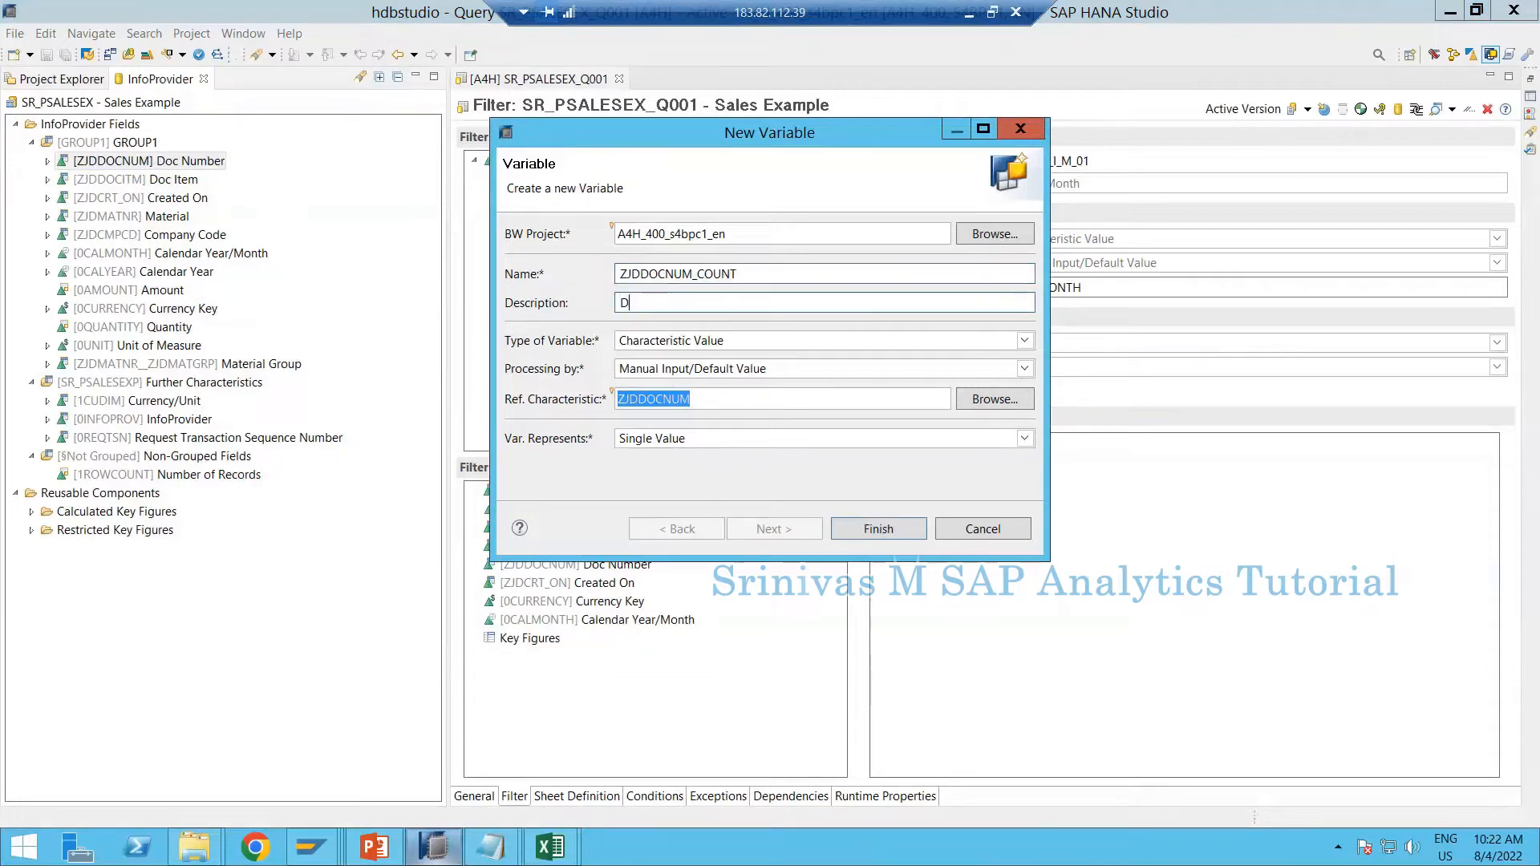
pyautogui.write('ocument Count')
# Step: Set the new variable's type to Formula and its processing to Replacement Path
pyautogui.click(645, 342)
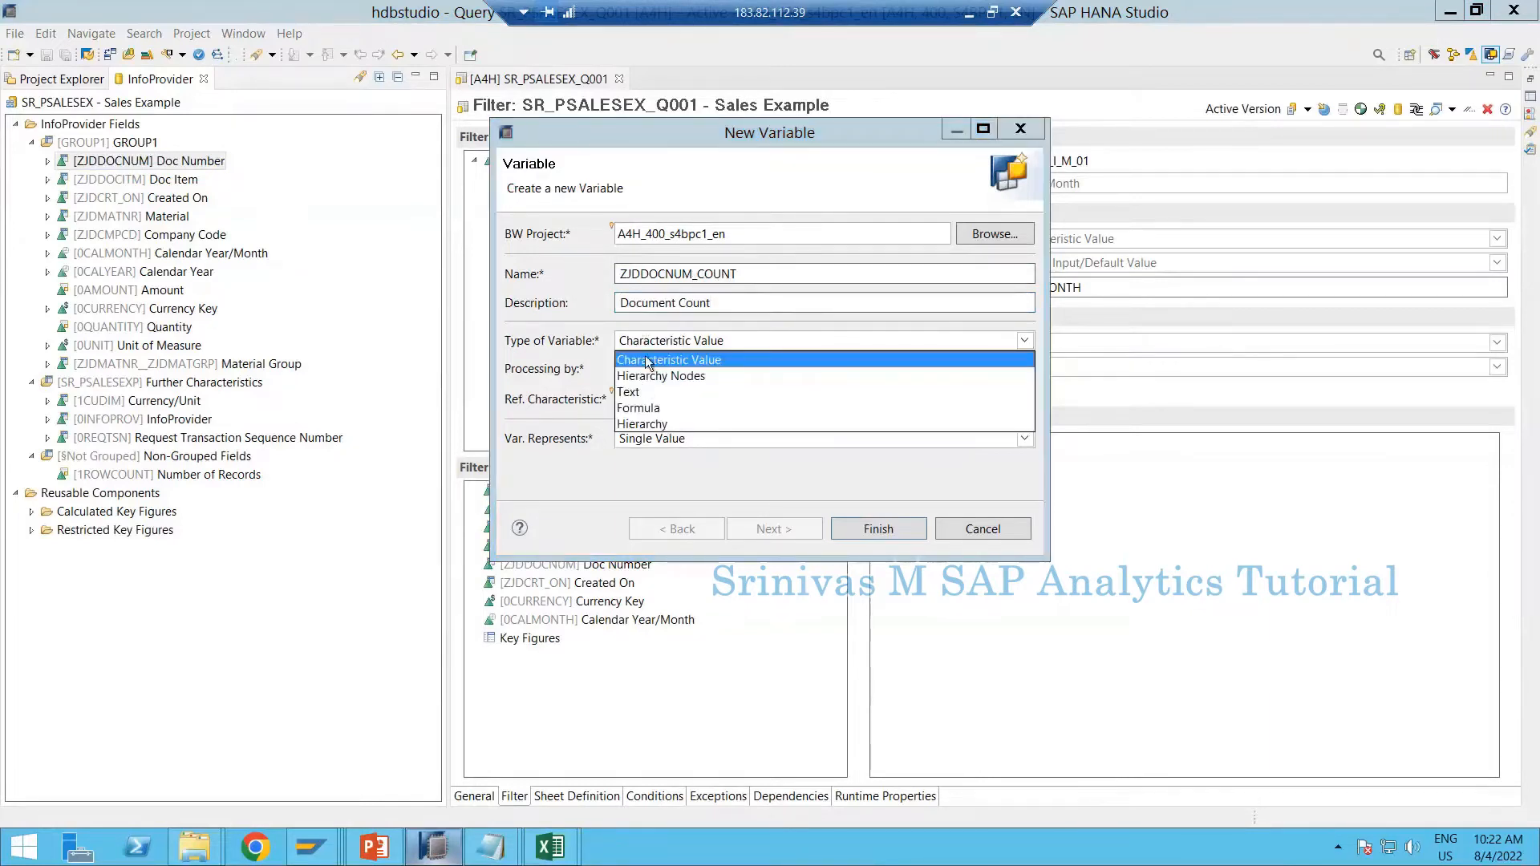
pyautogui.click(646, 409)
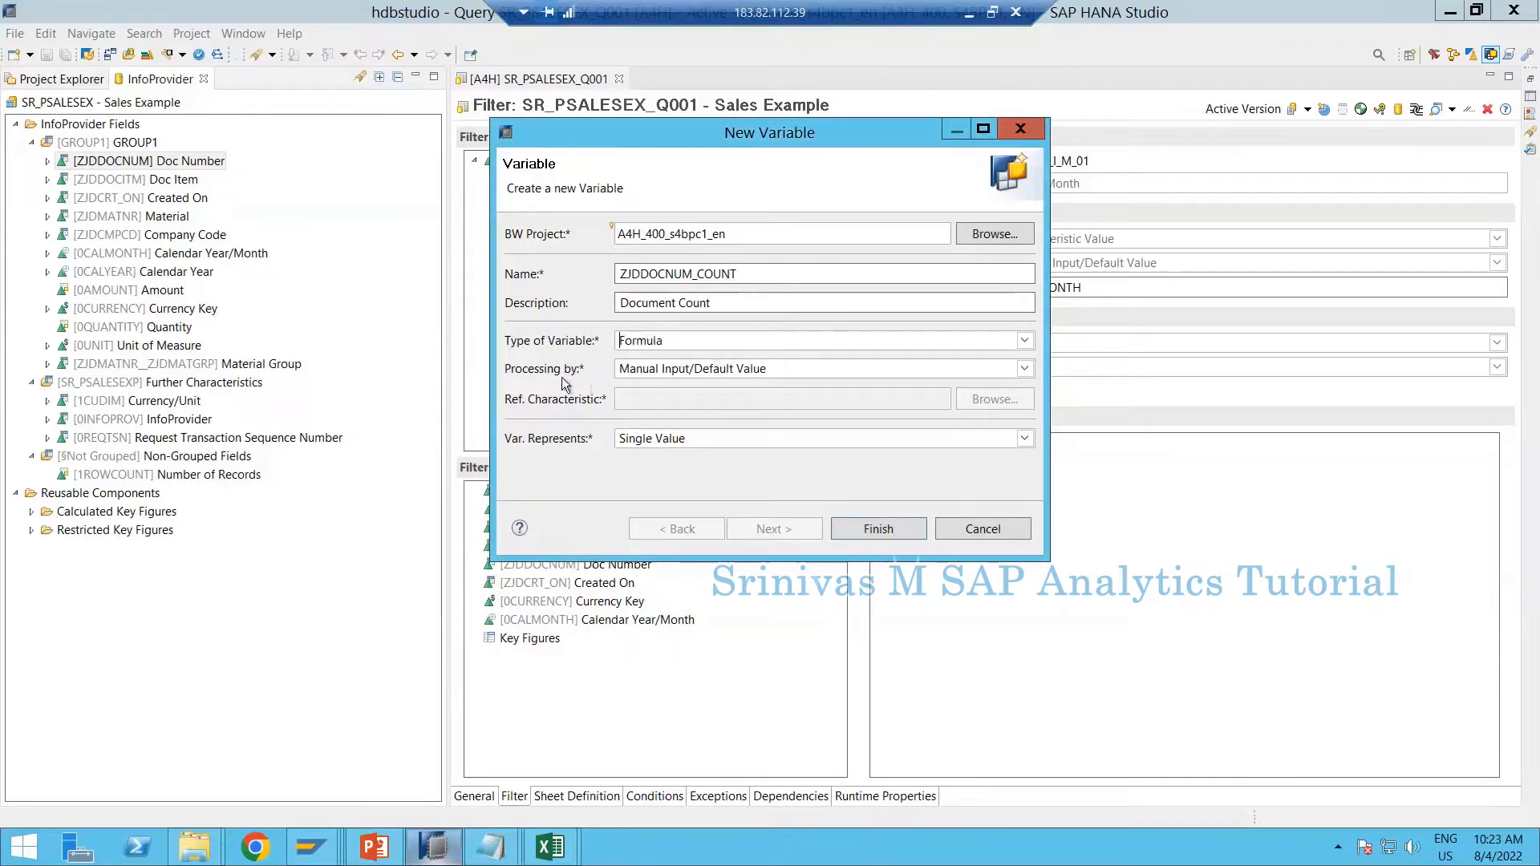
pyautogui.click(643, 372)
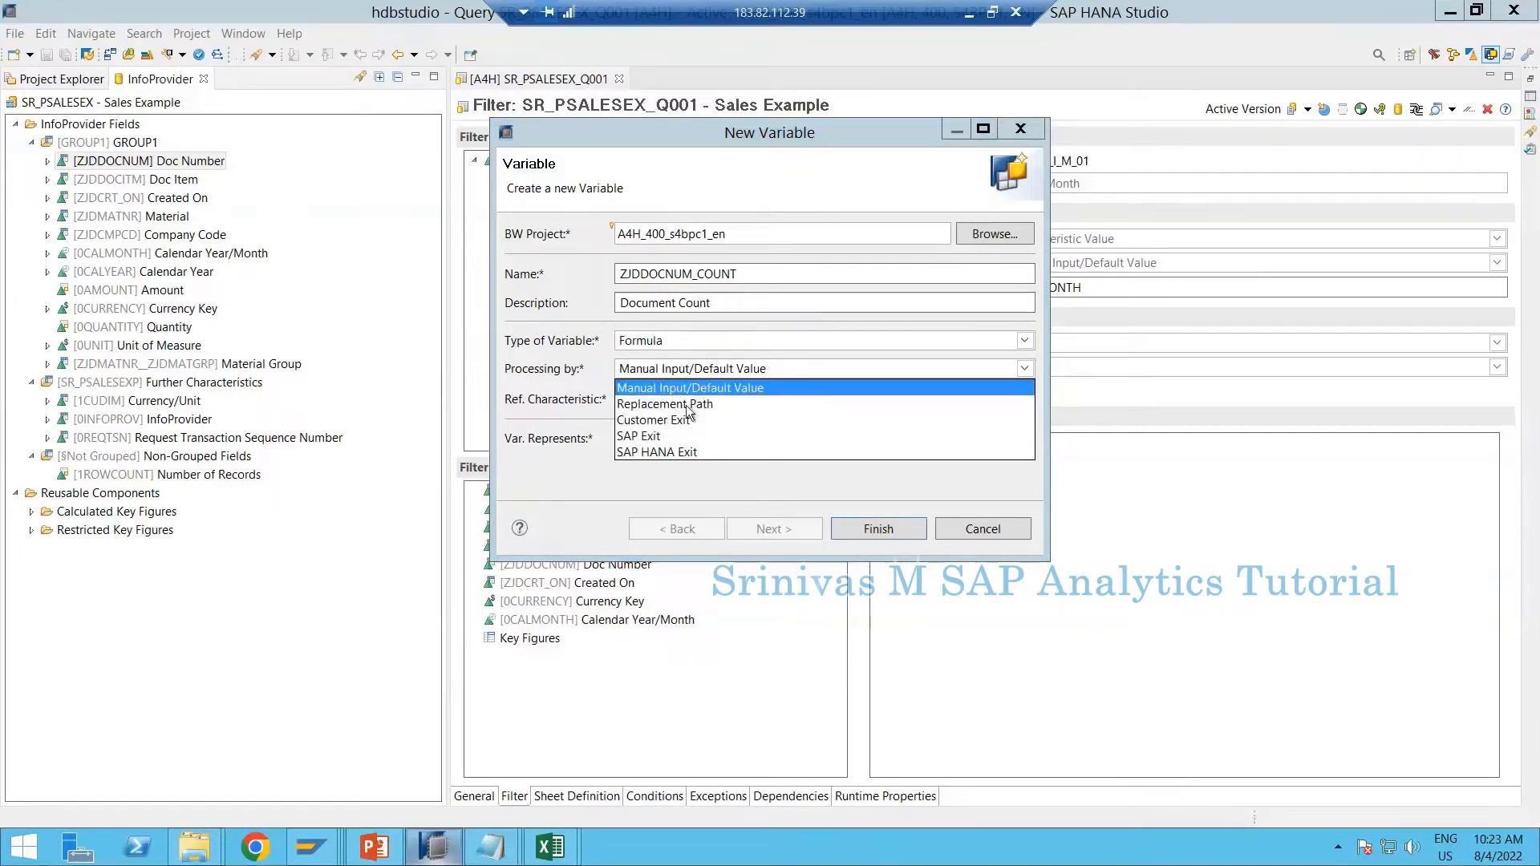
pyautogui.click(678, 404)
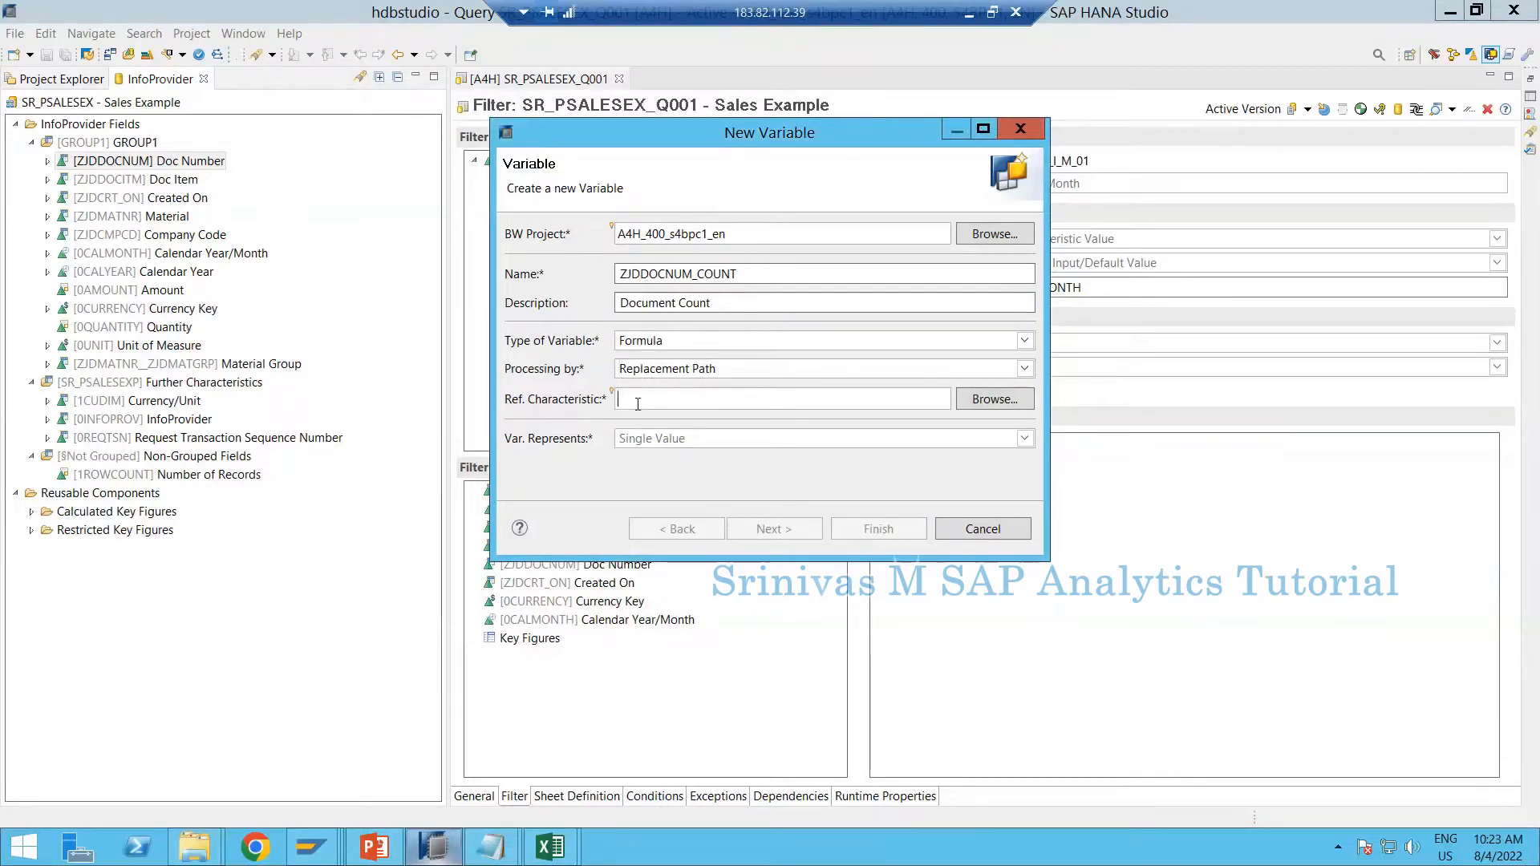
# Step: Find the Doc Number characteristic ZJDDOCNUM and assign it as the formula variable's reference characteristic
pyautogui.click(994, 400)
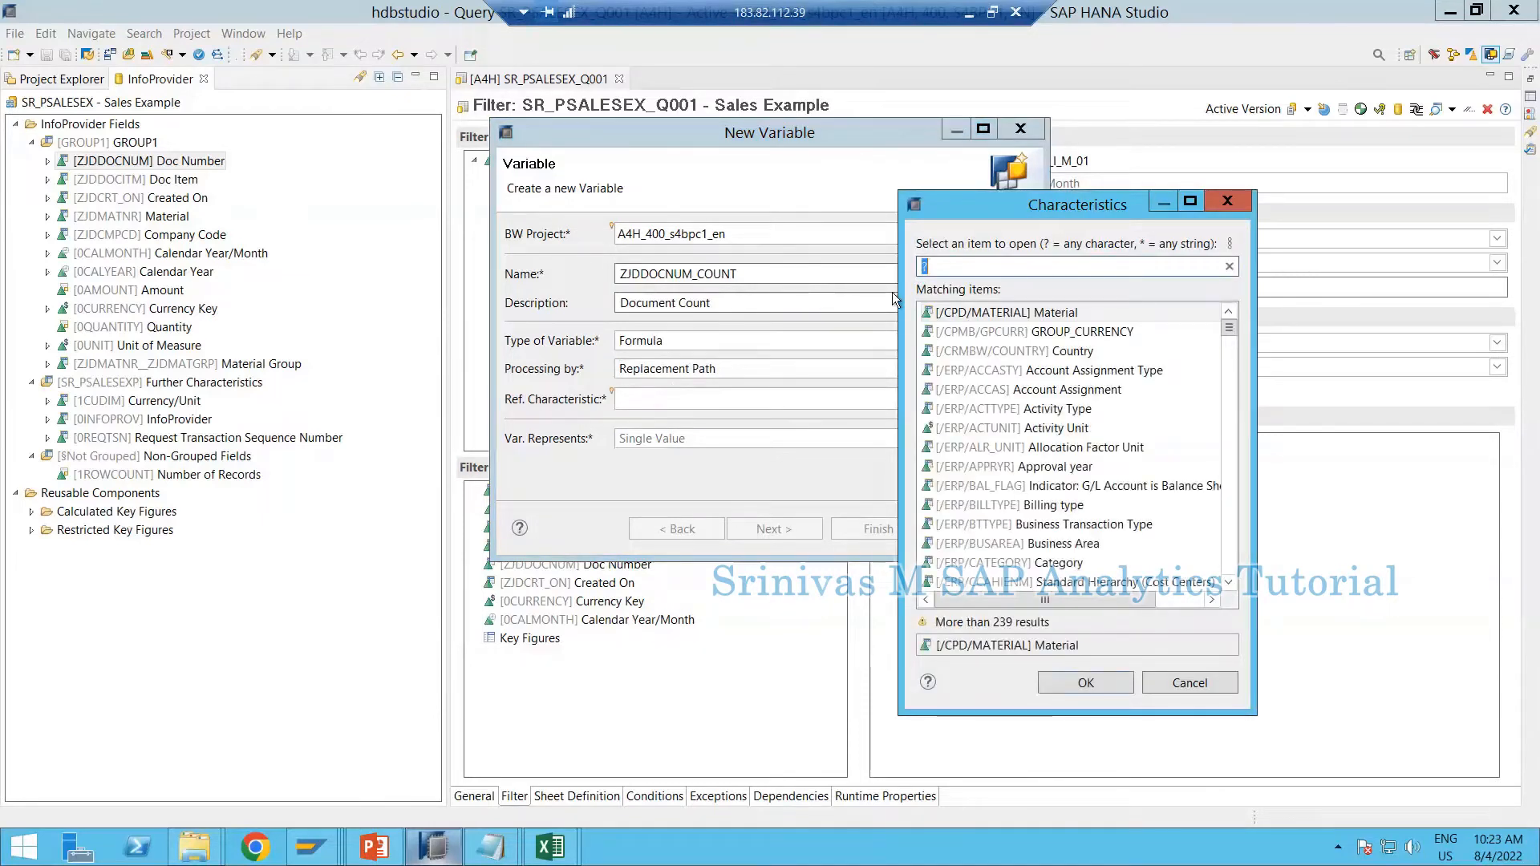
pyautogui.write('ZJD')
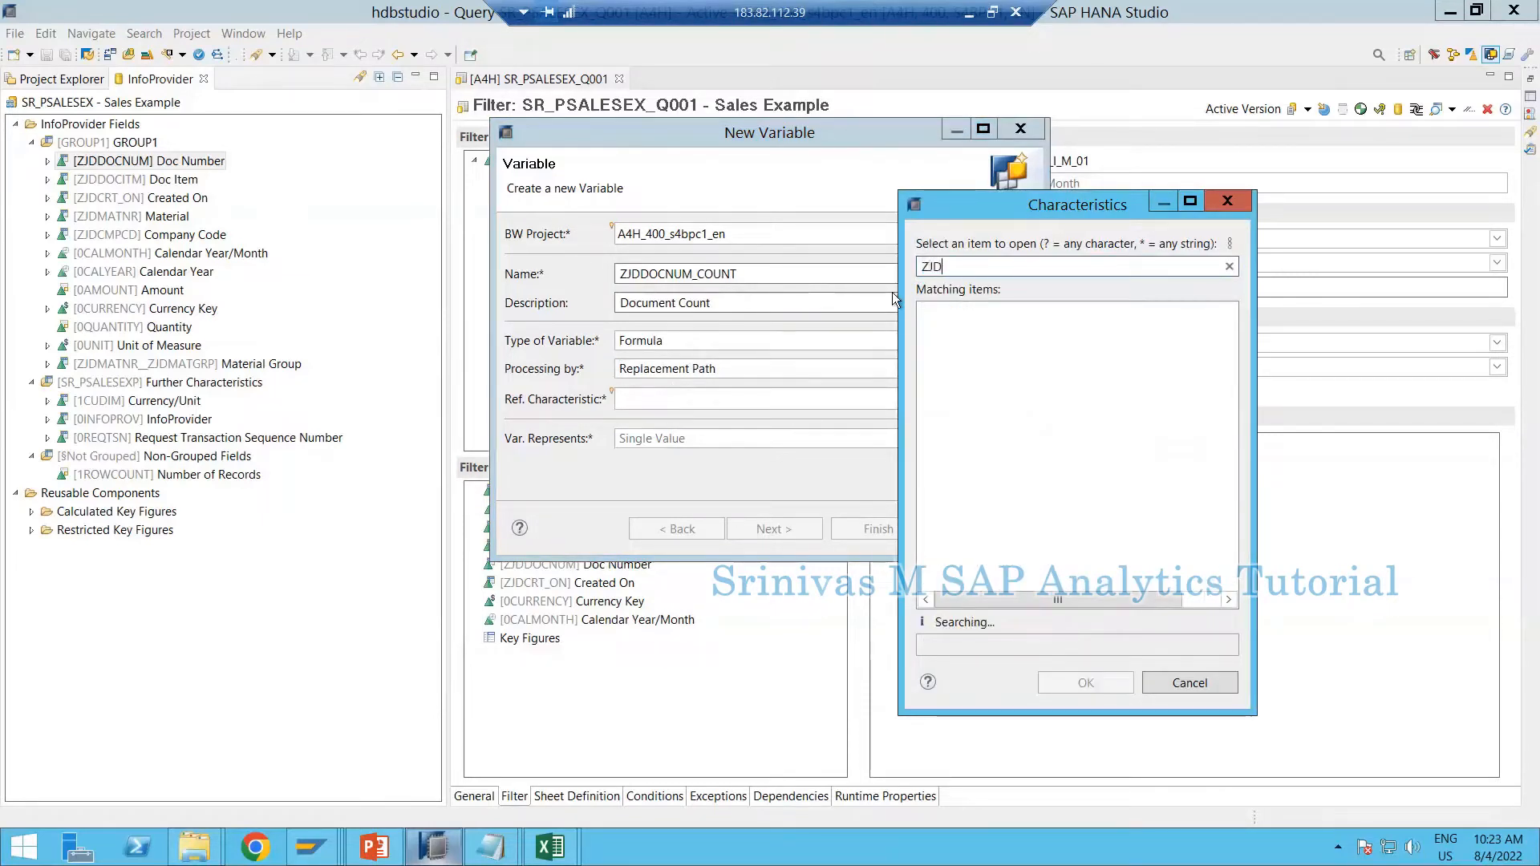
pyautogui.write('DOCN')
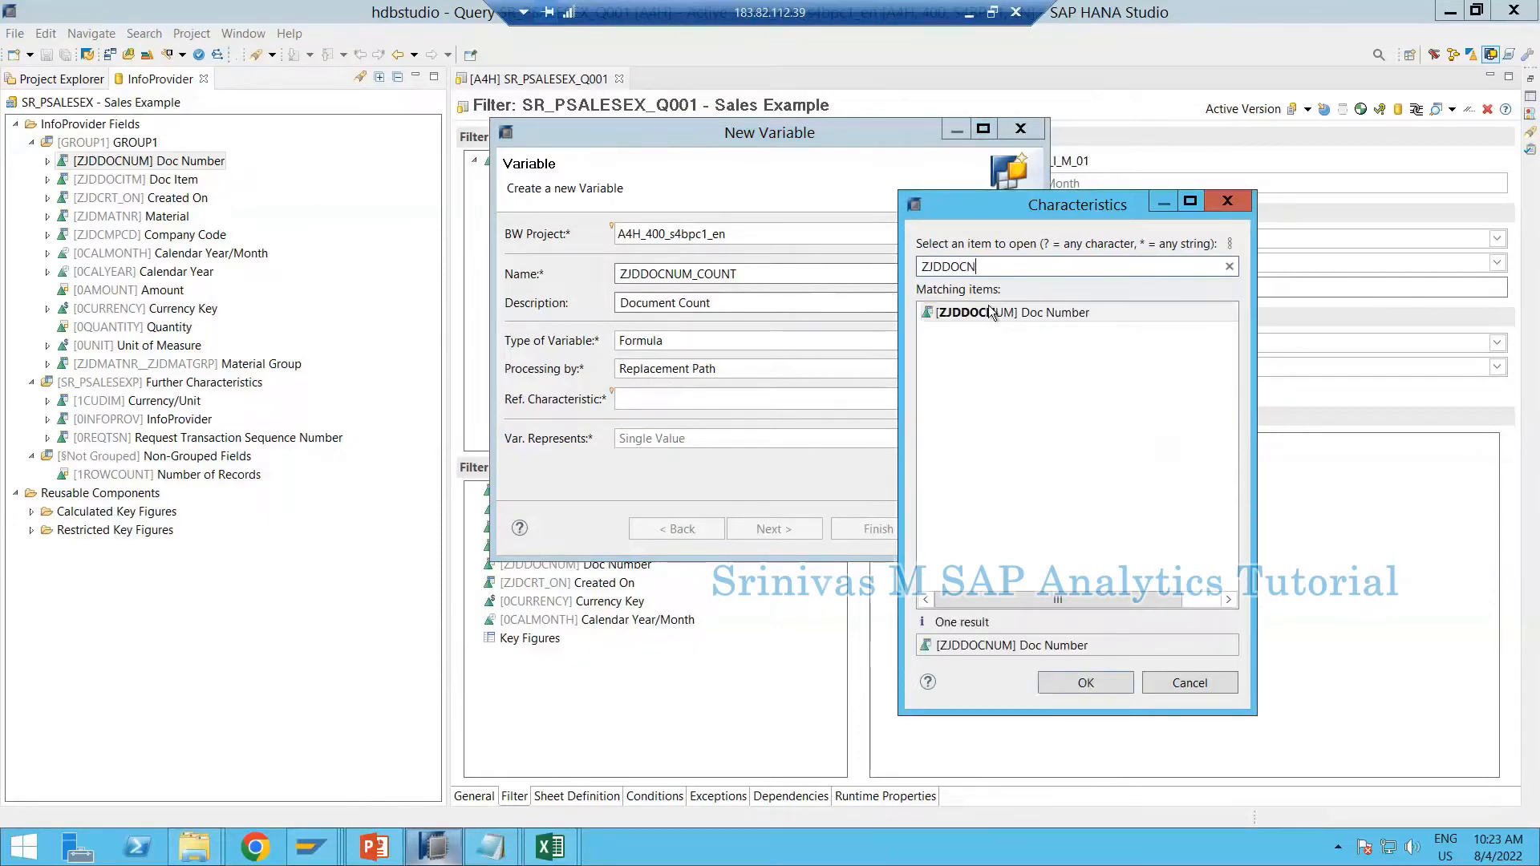
pyautogui.doubleClick(991, 312)
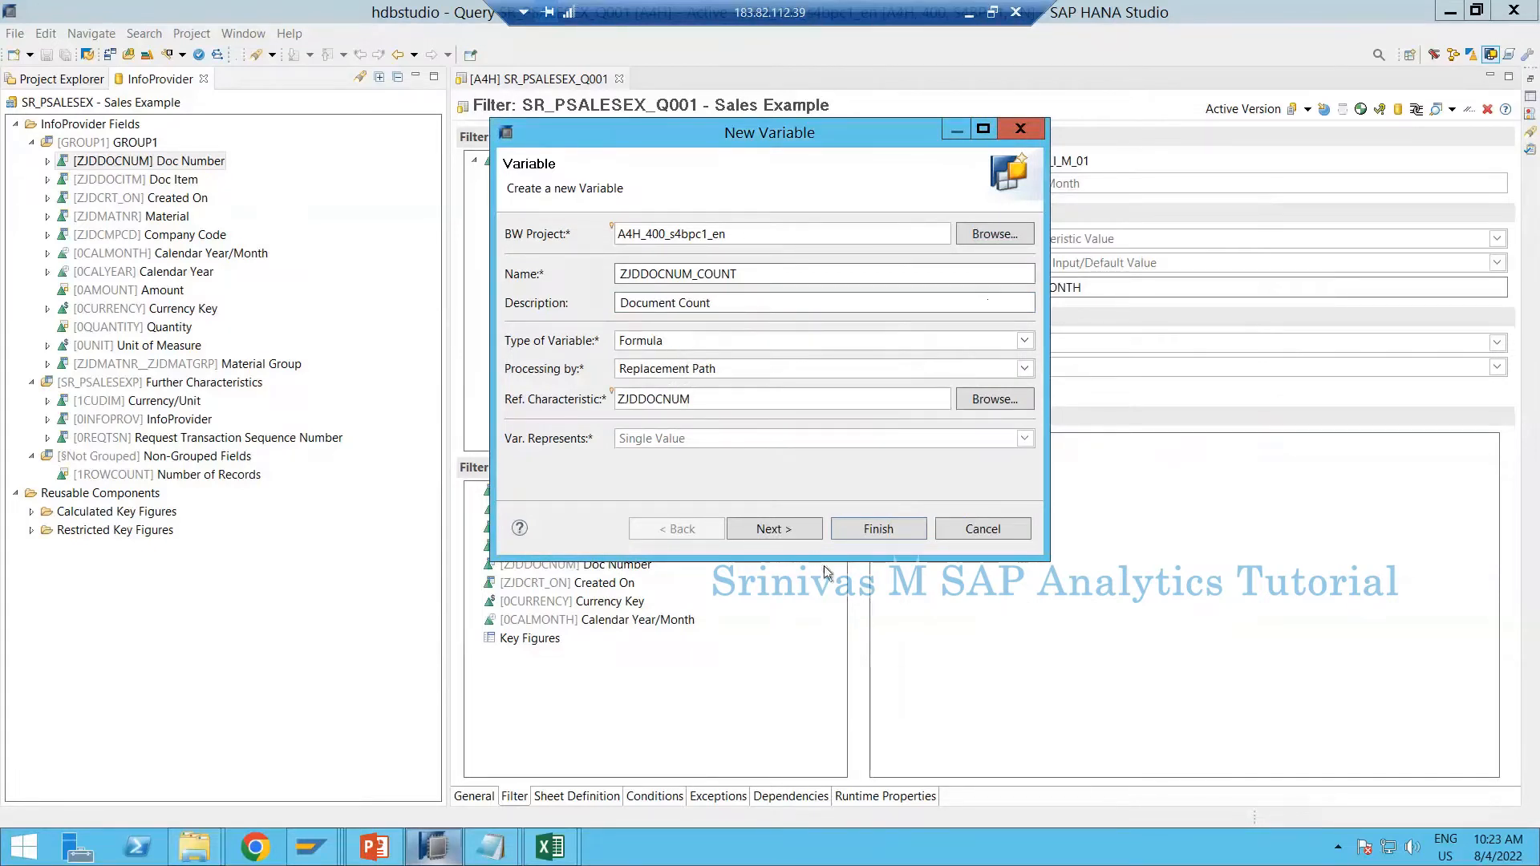
# Step: Choose InfoObject as the source that replaces the variable and finish creating ZJDDOCNUM_COUNT
pyautogui.click(789, 533)
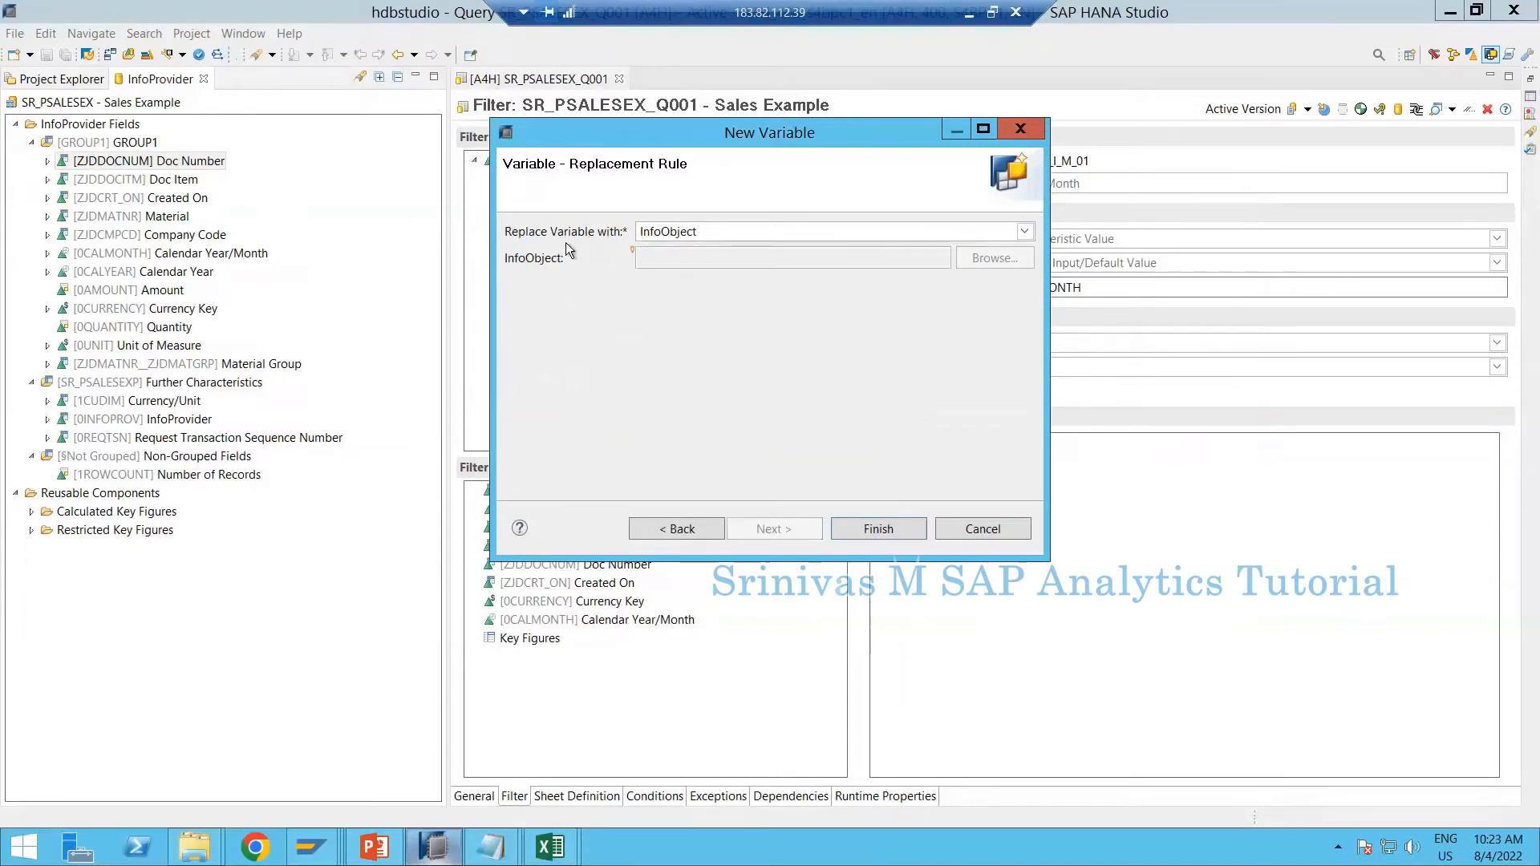
pyautogui.click(711, 232)
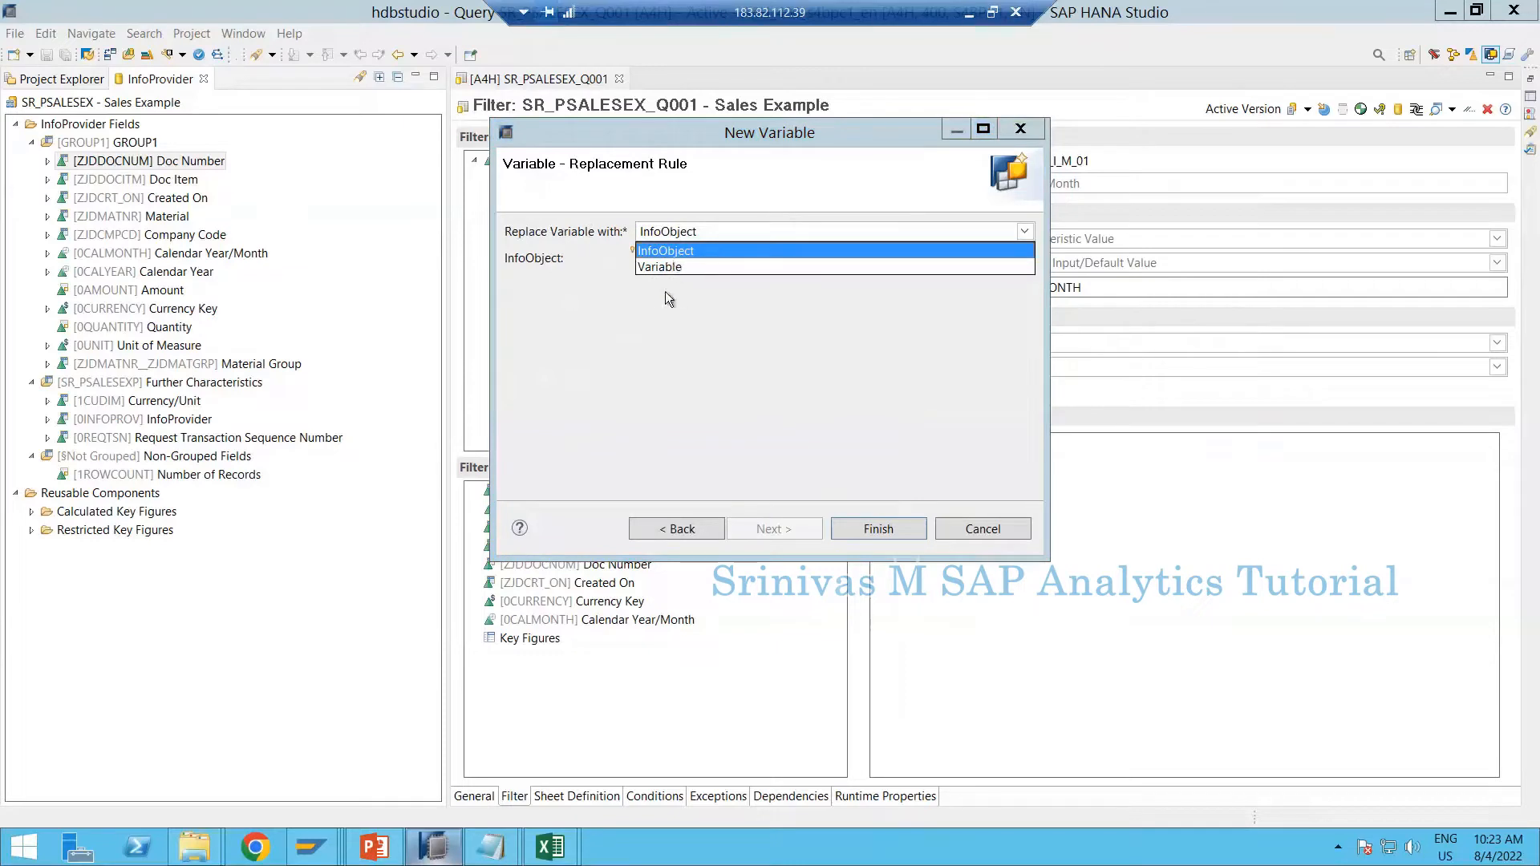
pyautogui.click(672, 252)
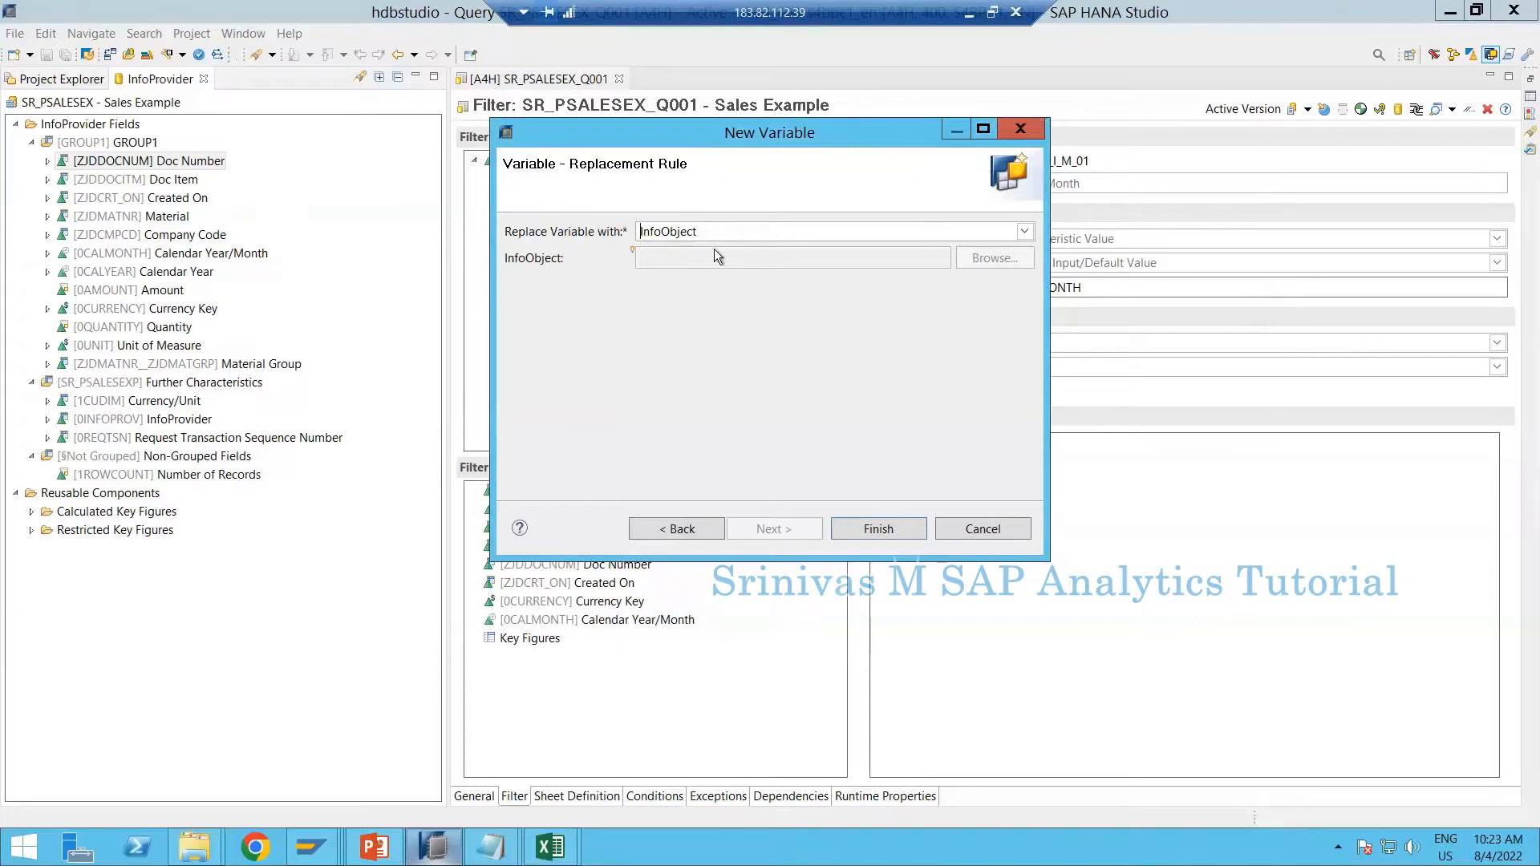
pyautogui.click(859, 527)
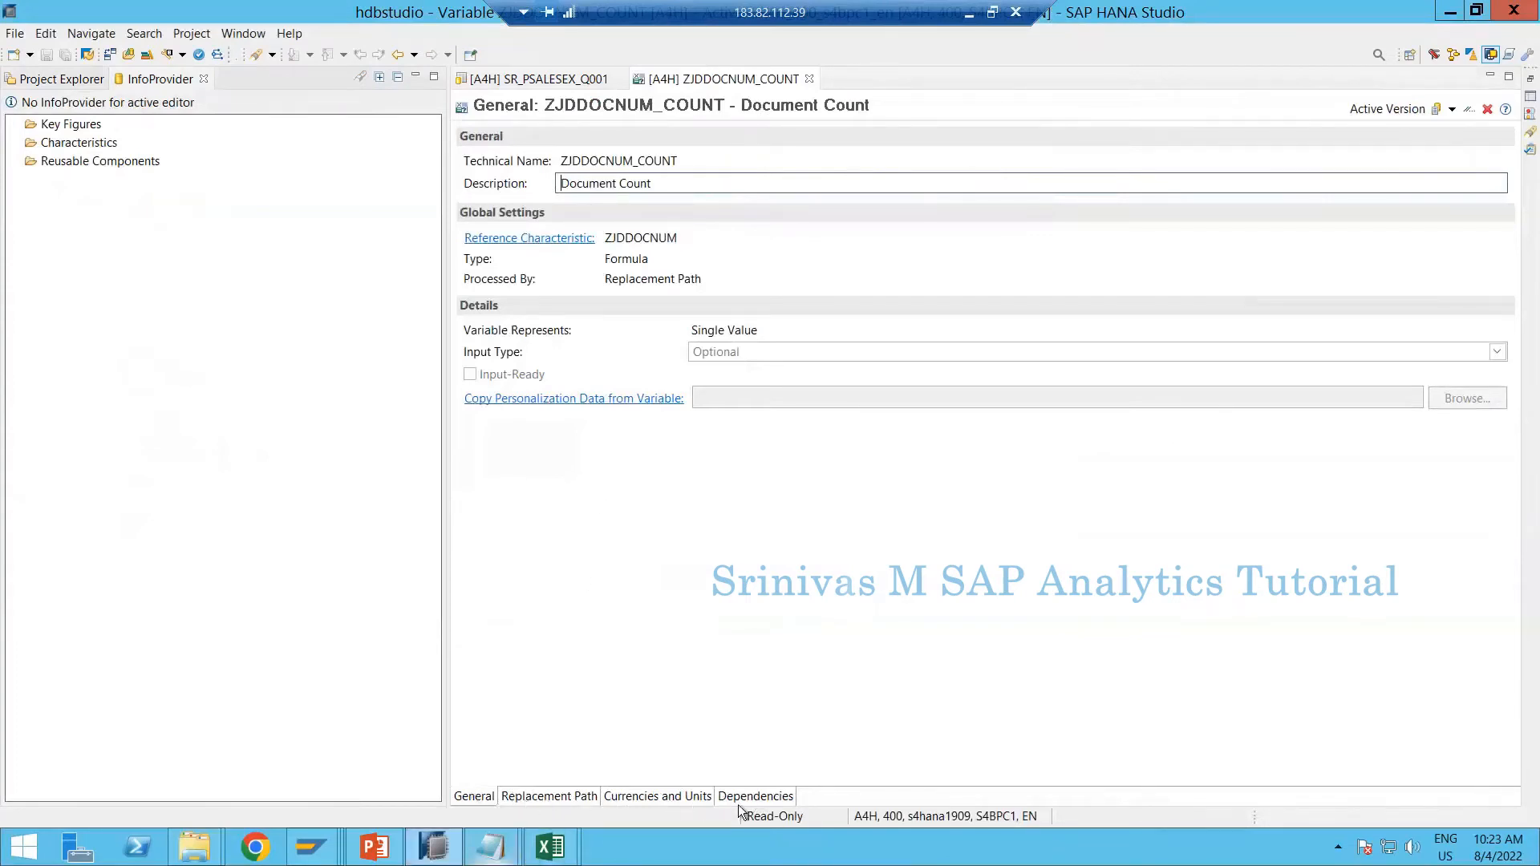
# Step: Set ZJDDOCNUM_COUNT to be replaced with [1ATTRREF] Characteristic Reference (Constant 1) and save the variable
pyautogui.click(528, 798)
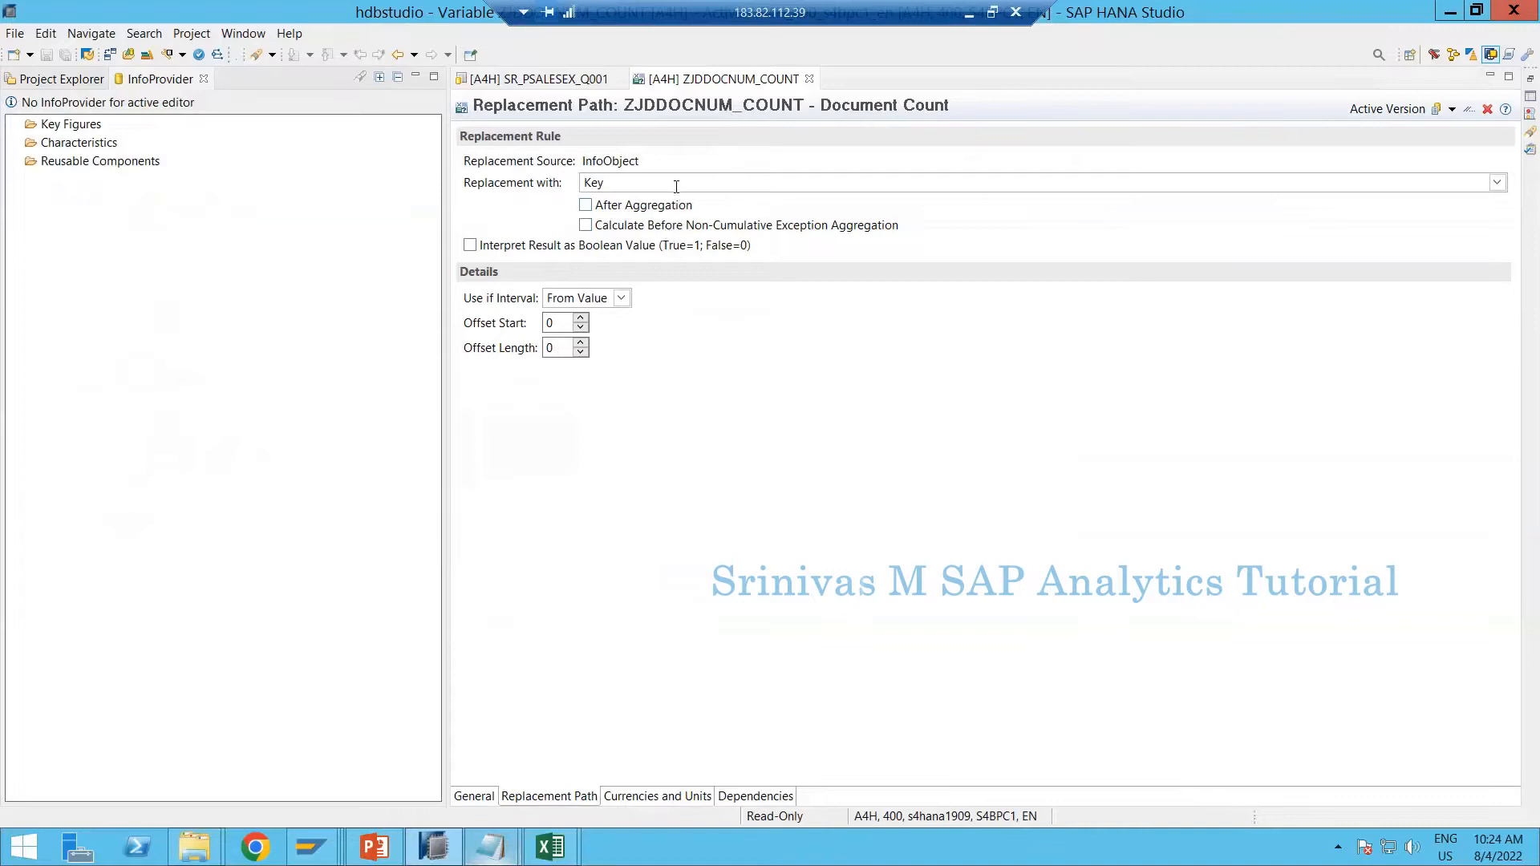
pyautogui.click(1496, 183)
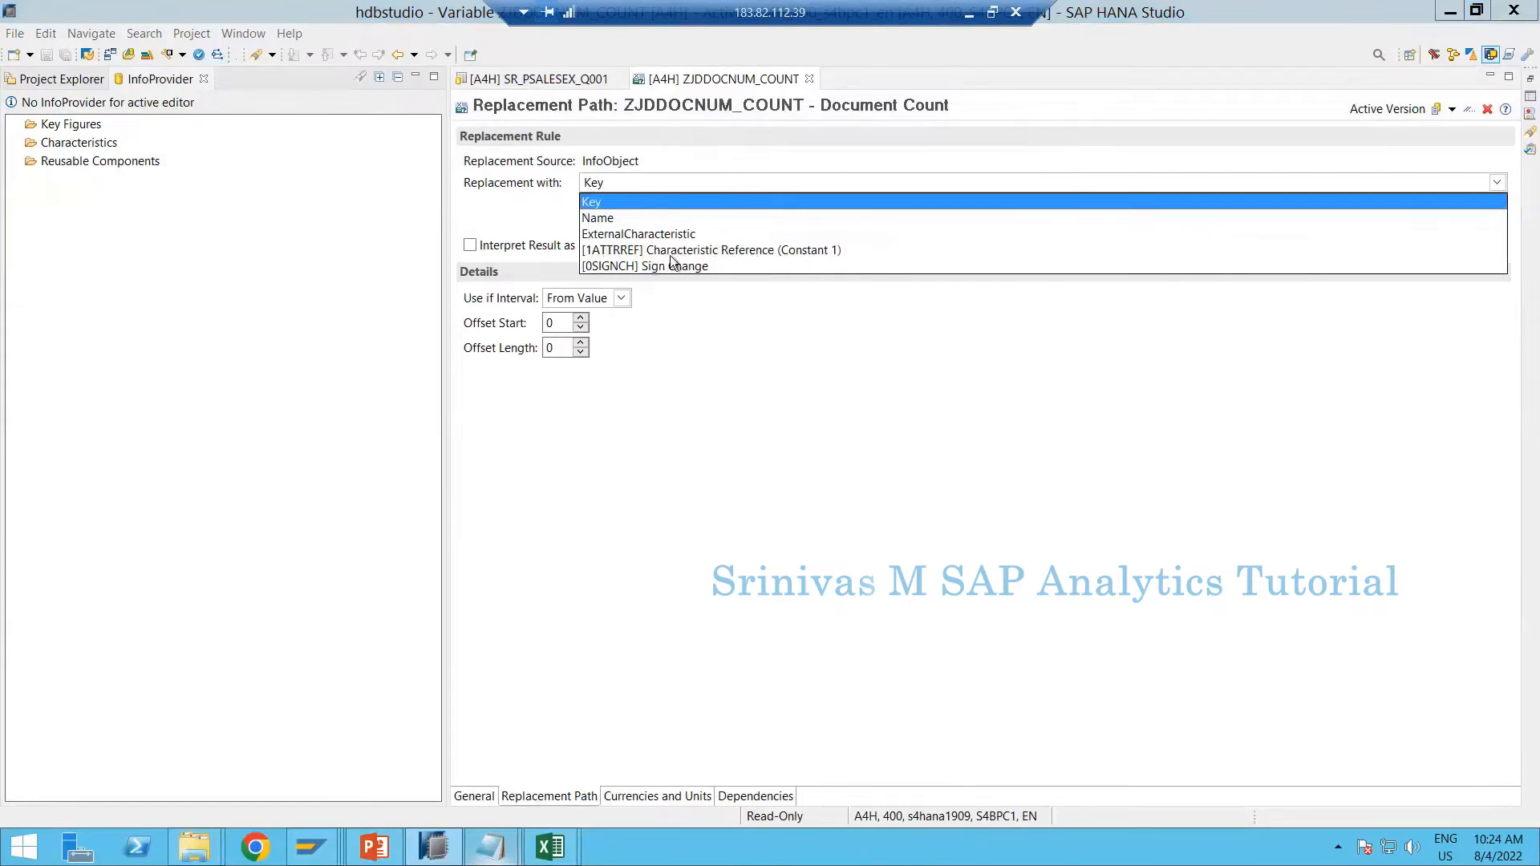
pyautogui.click(758, 252)
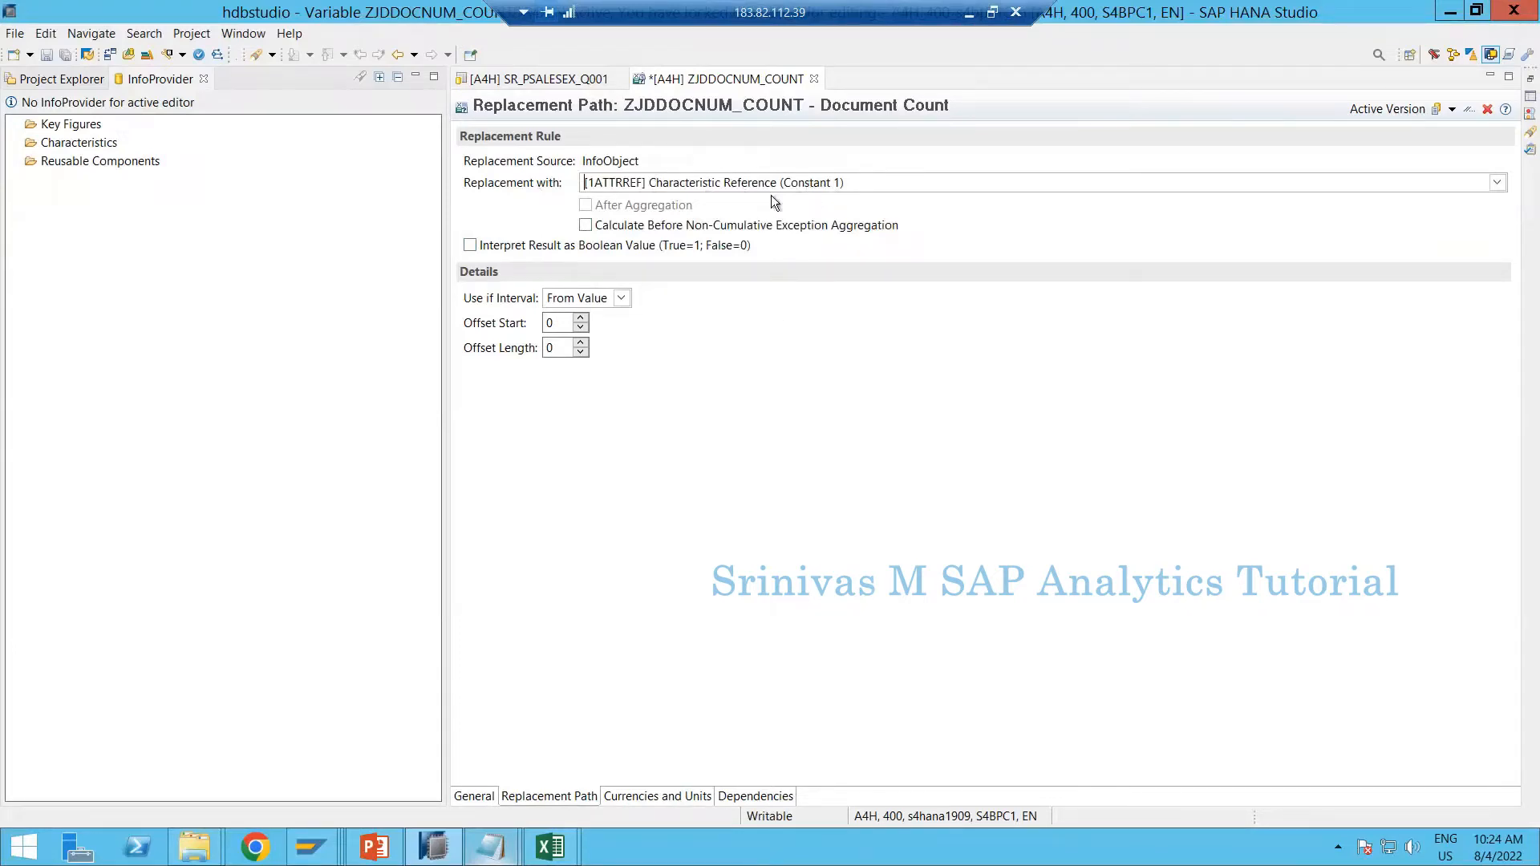
pyautogui.click(642, 796)
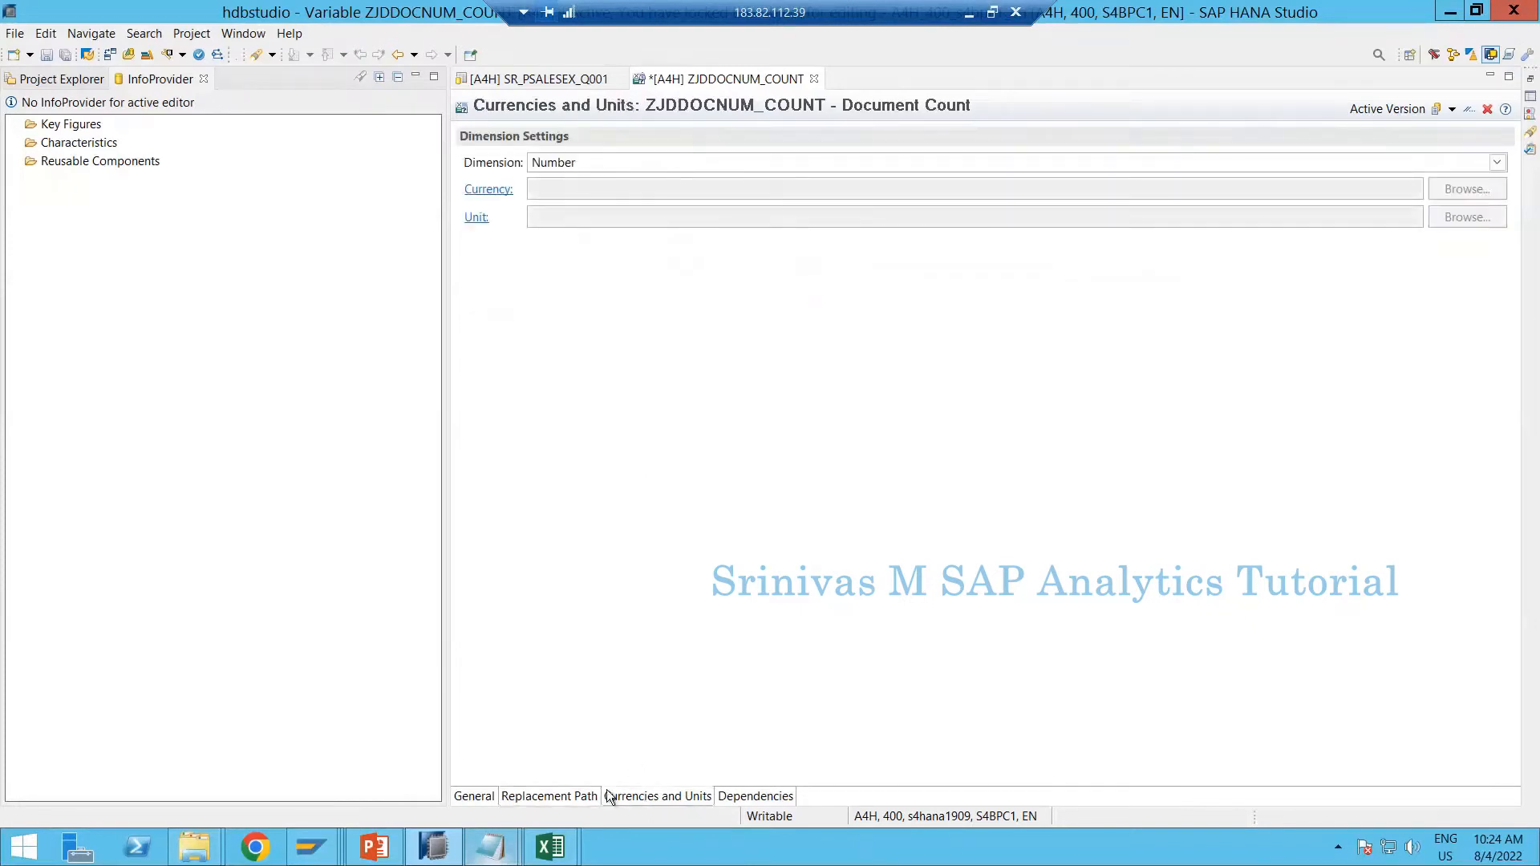
pyautogui.click(550, 796)
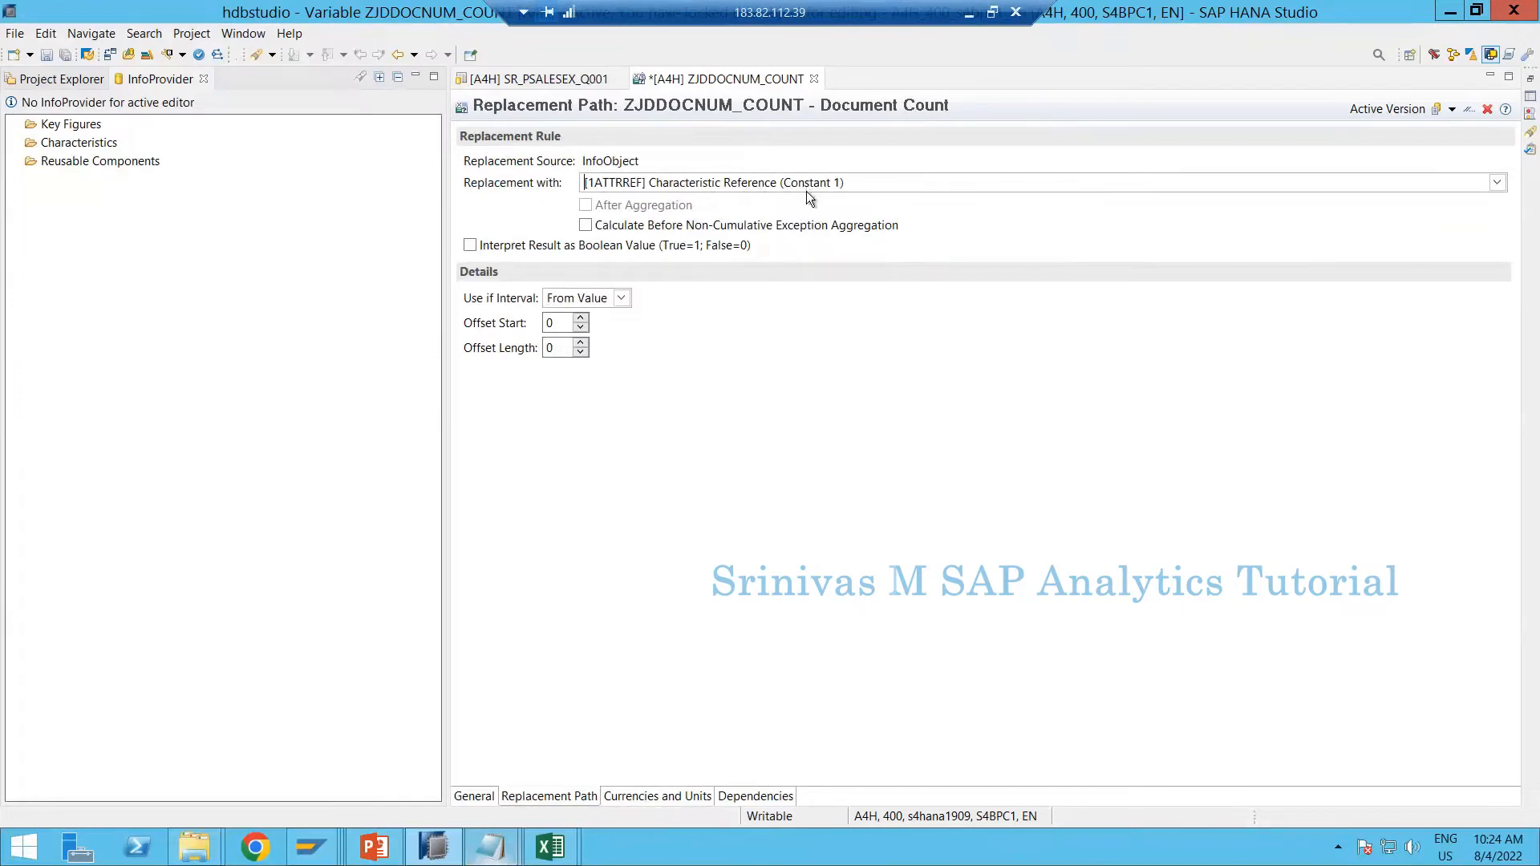
pyautogui.click(46, 56)
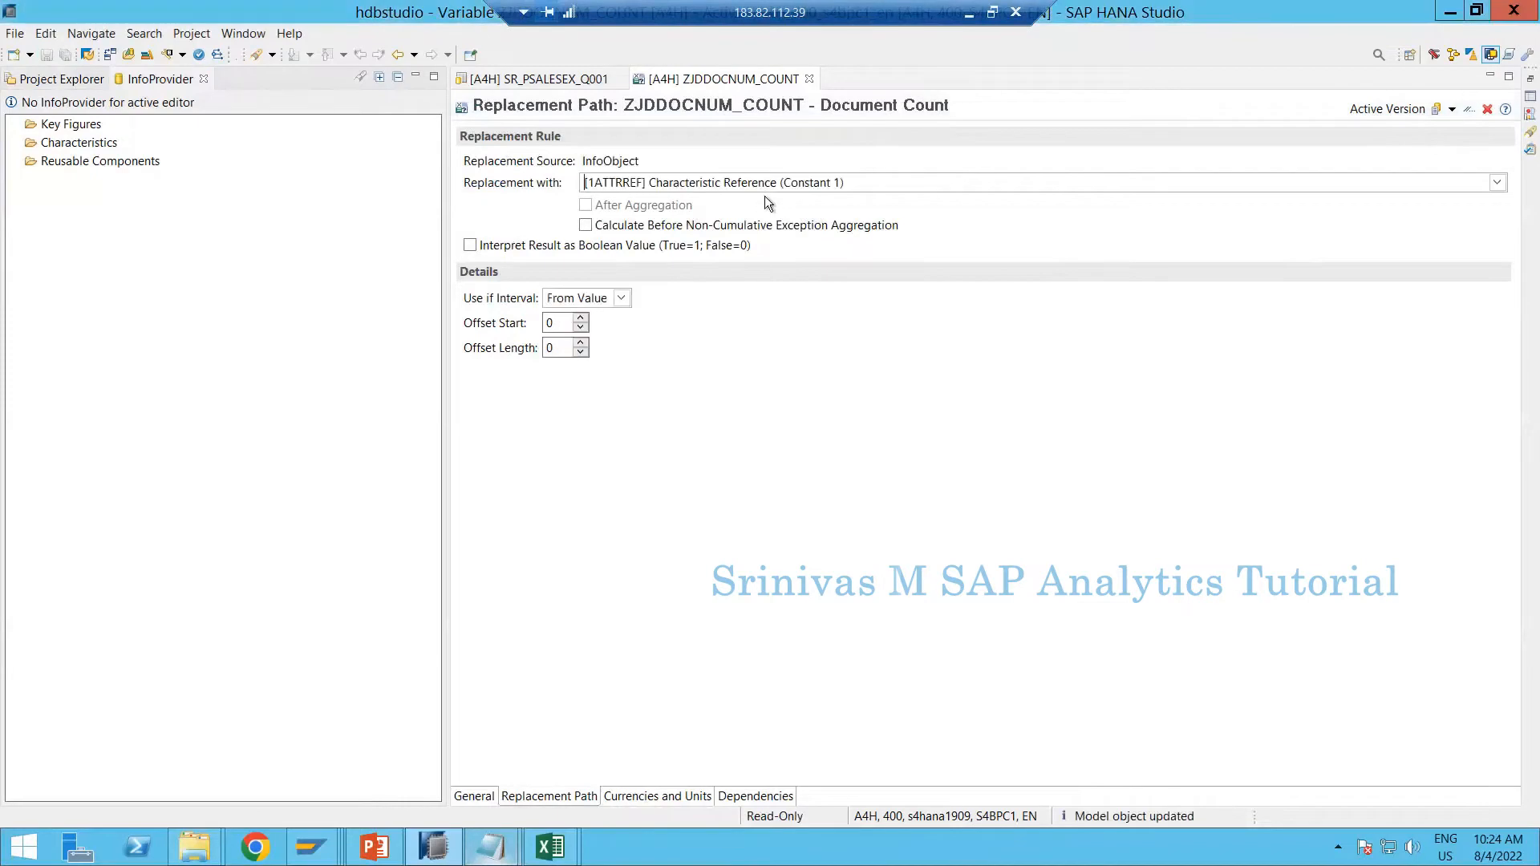
# Step: Look through the characteristic value variables under Doc Number in the fields of query SR_PSALESEX_Q001
pyautogui.click(474, 77)
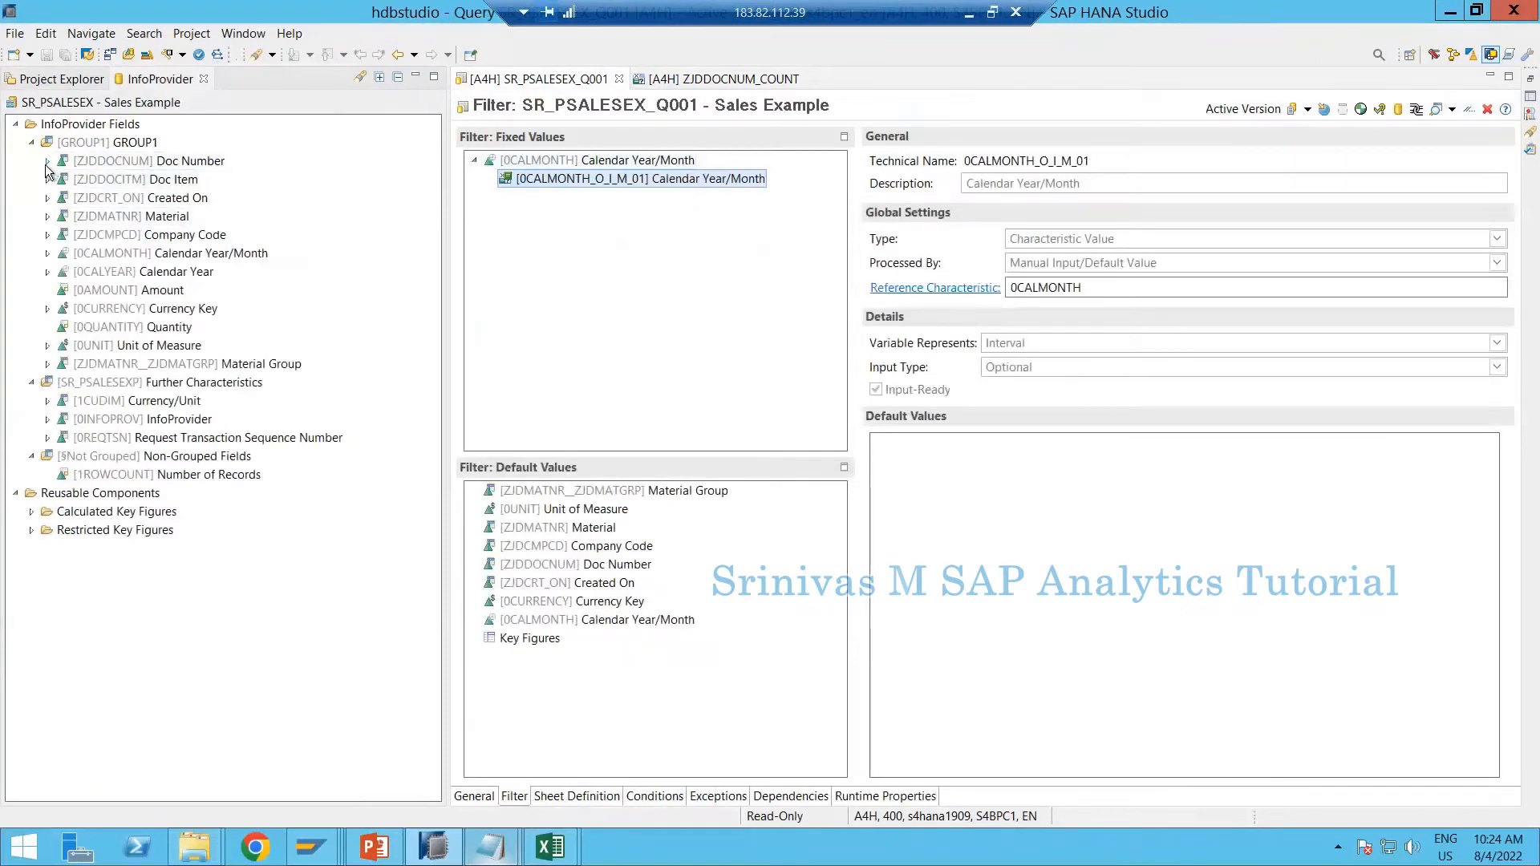
pyautogui.click(47, 162)
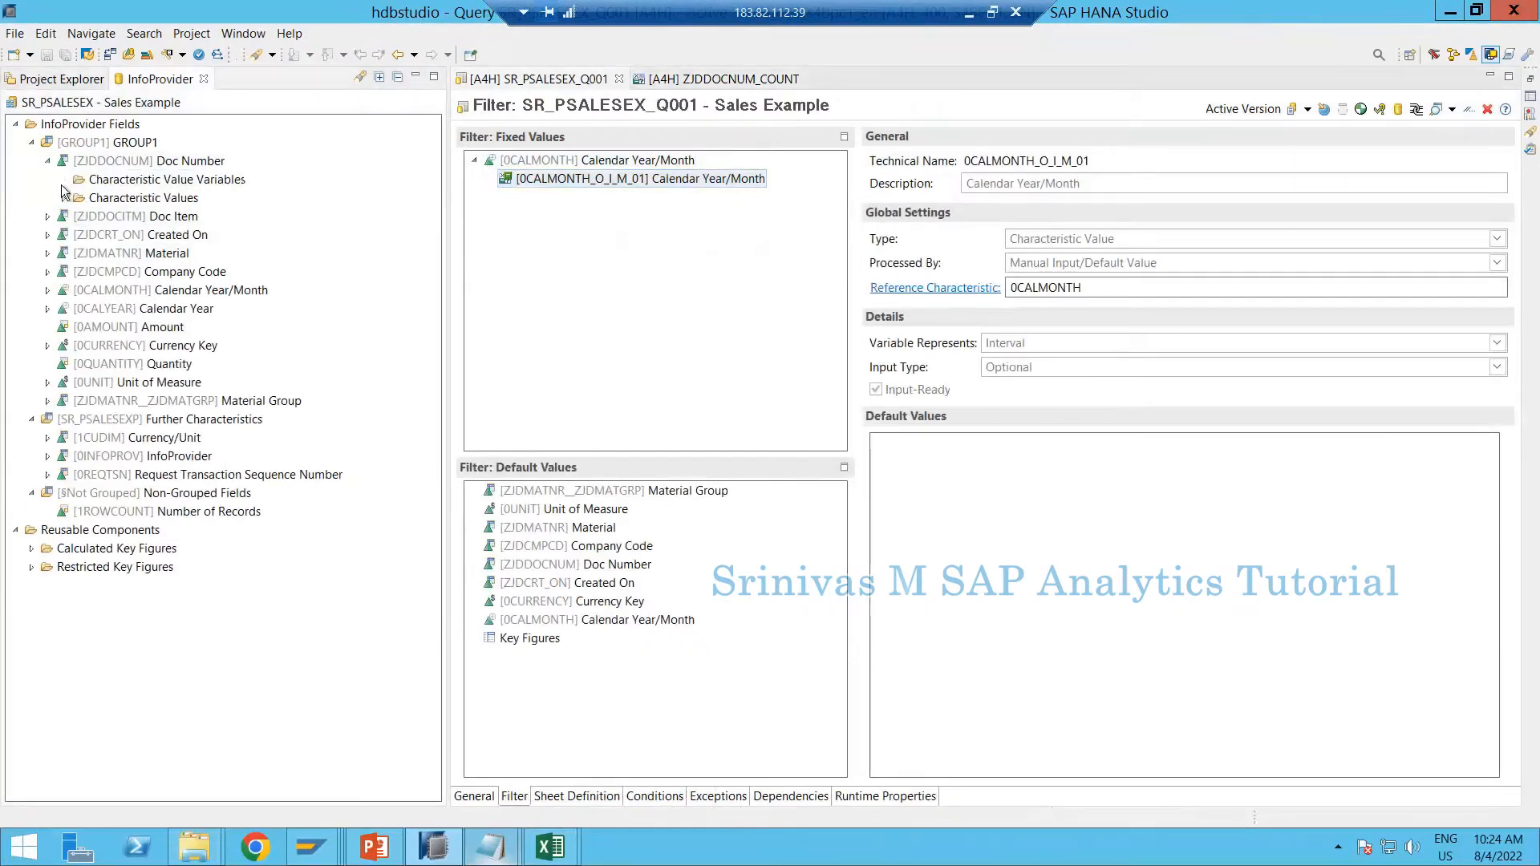
pyautogui.click(189, 163)
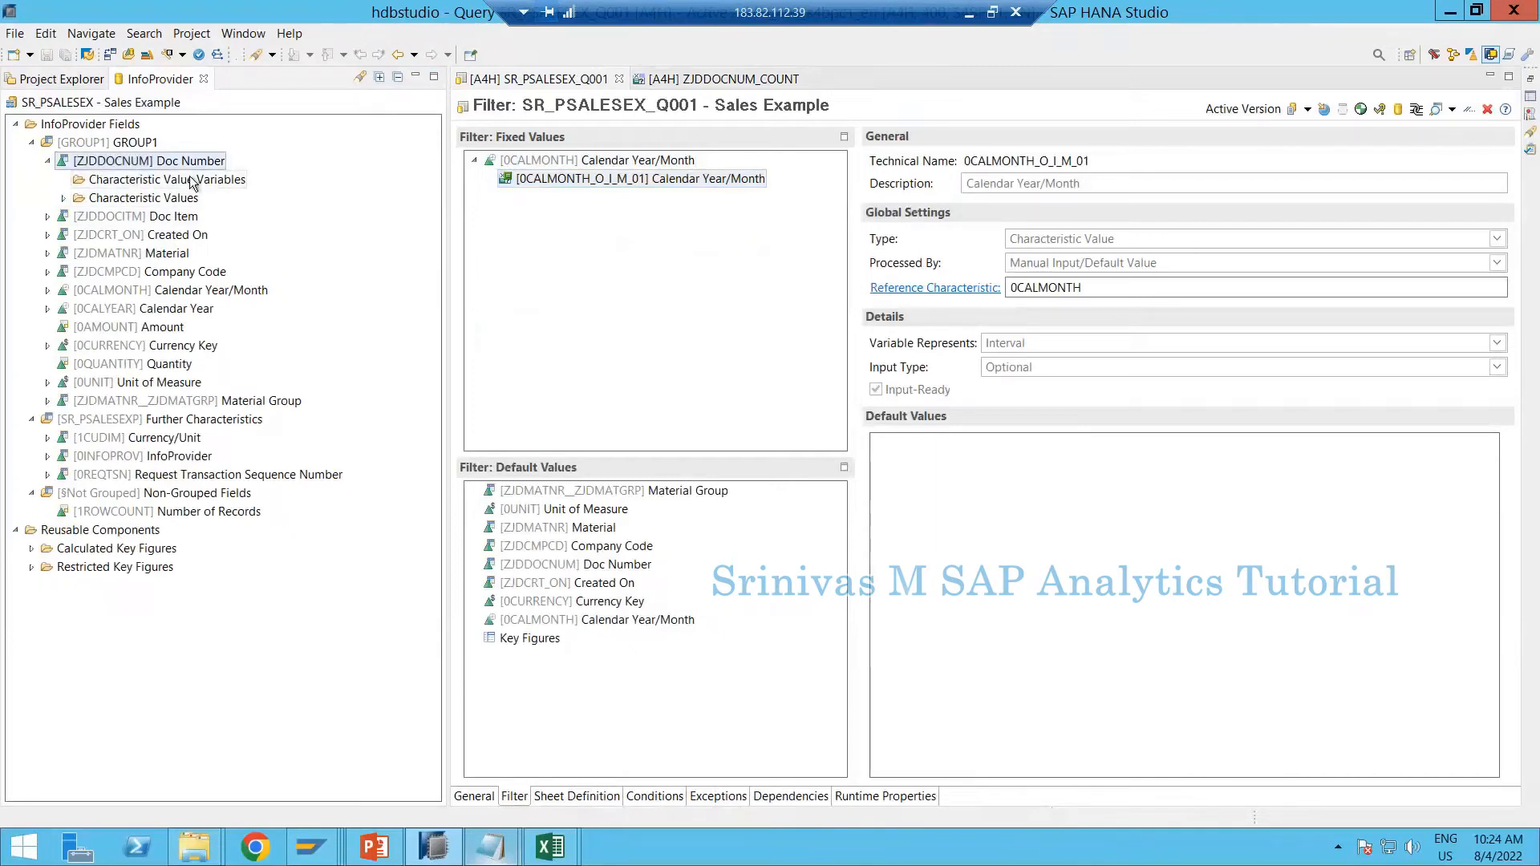
pyautogui.click(192, 183)
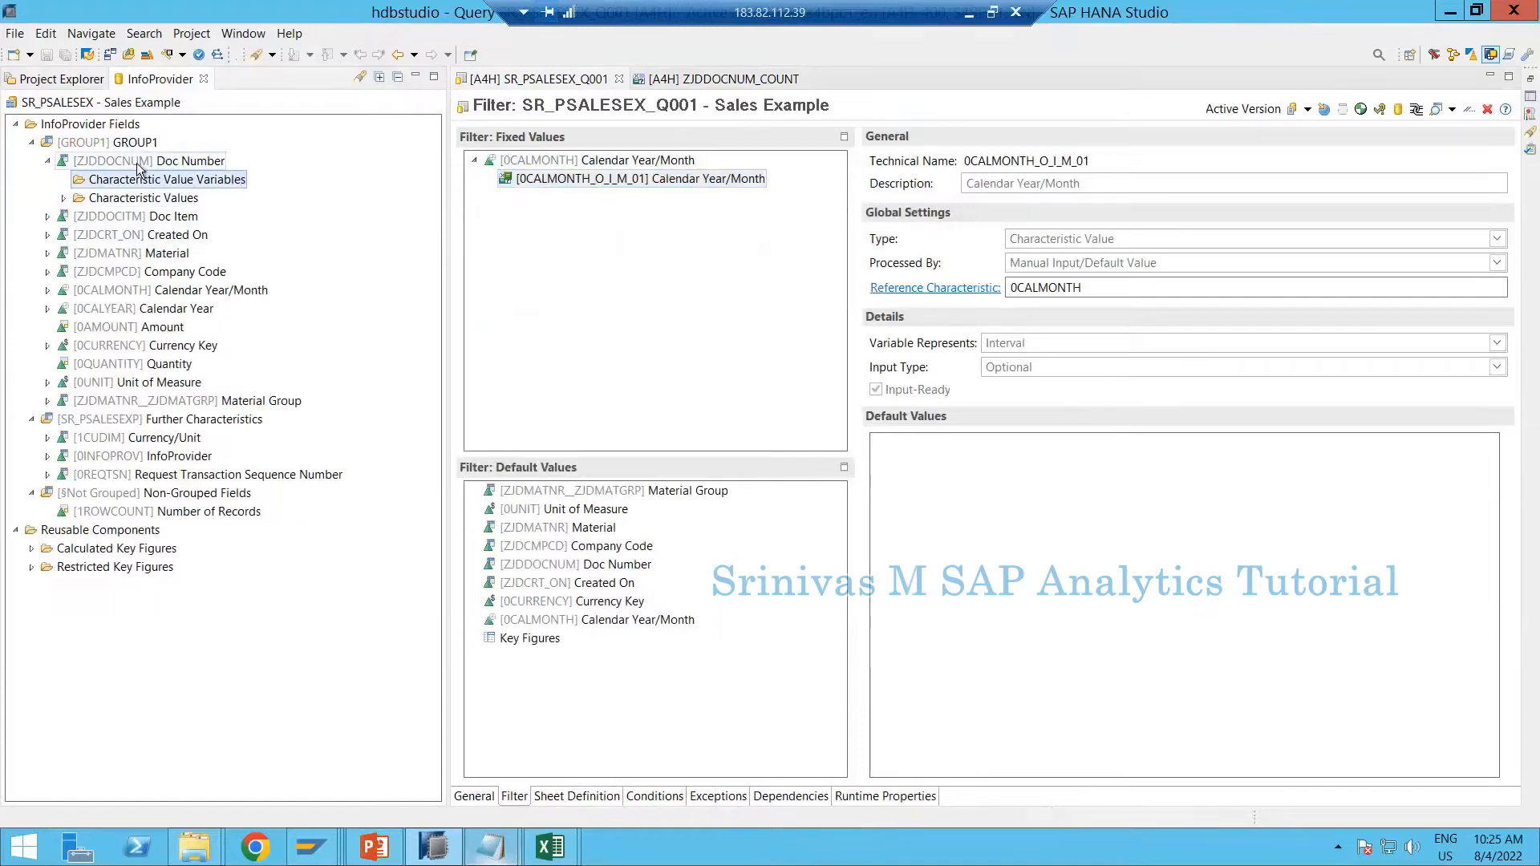
# Step: Refresh the Characteristic folder in the project tree and look up the formula variables of Doc Number
pyautogui.click(73, 80)
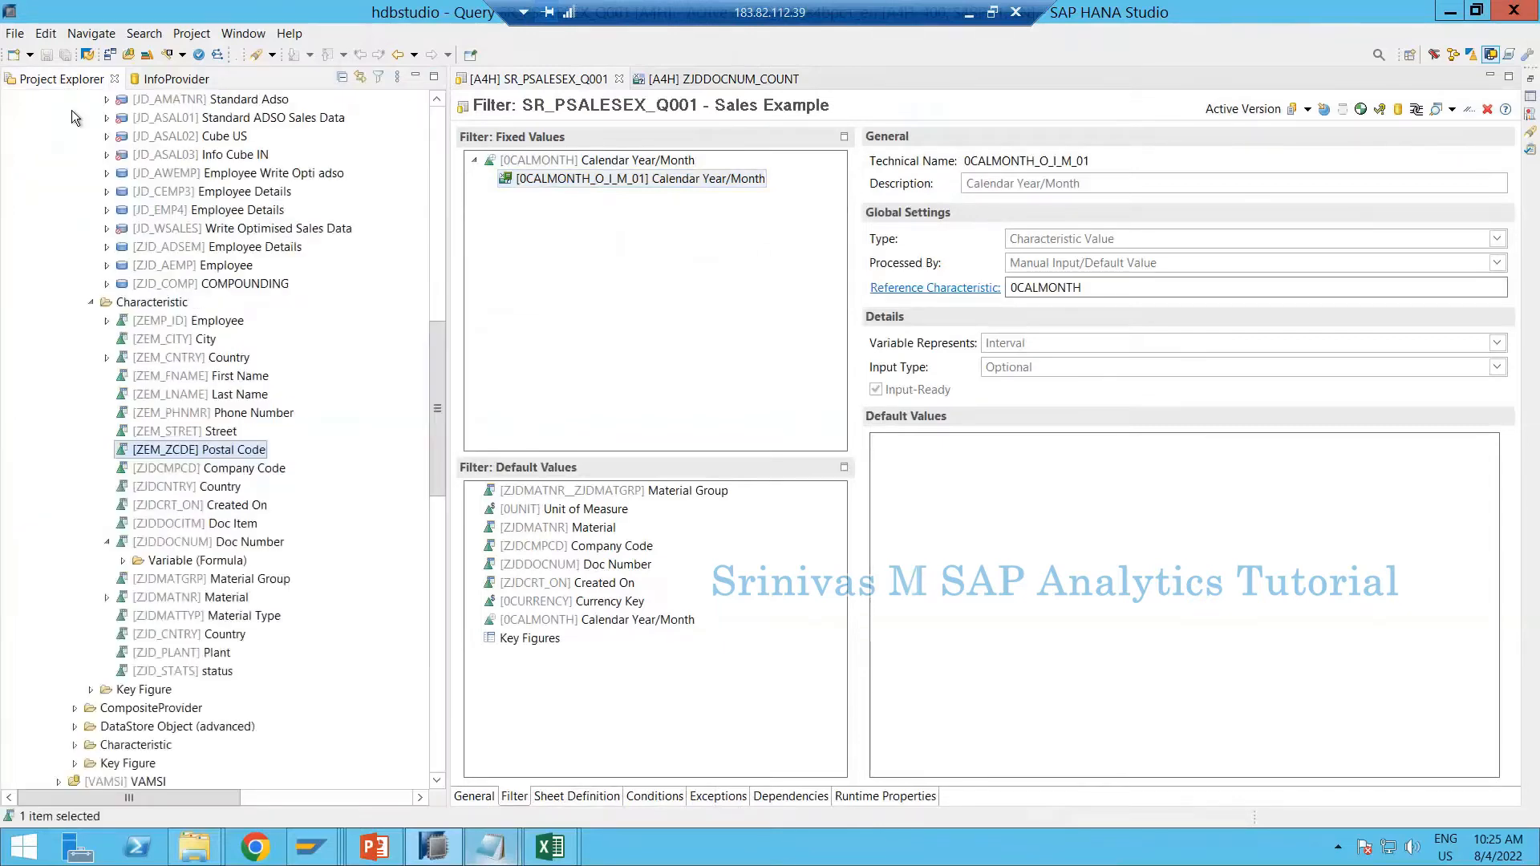
pyautogui.rightClick(148, 303)
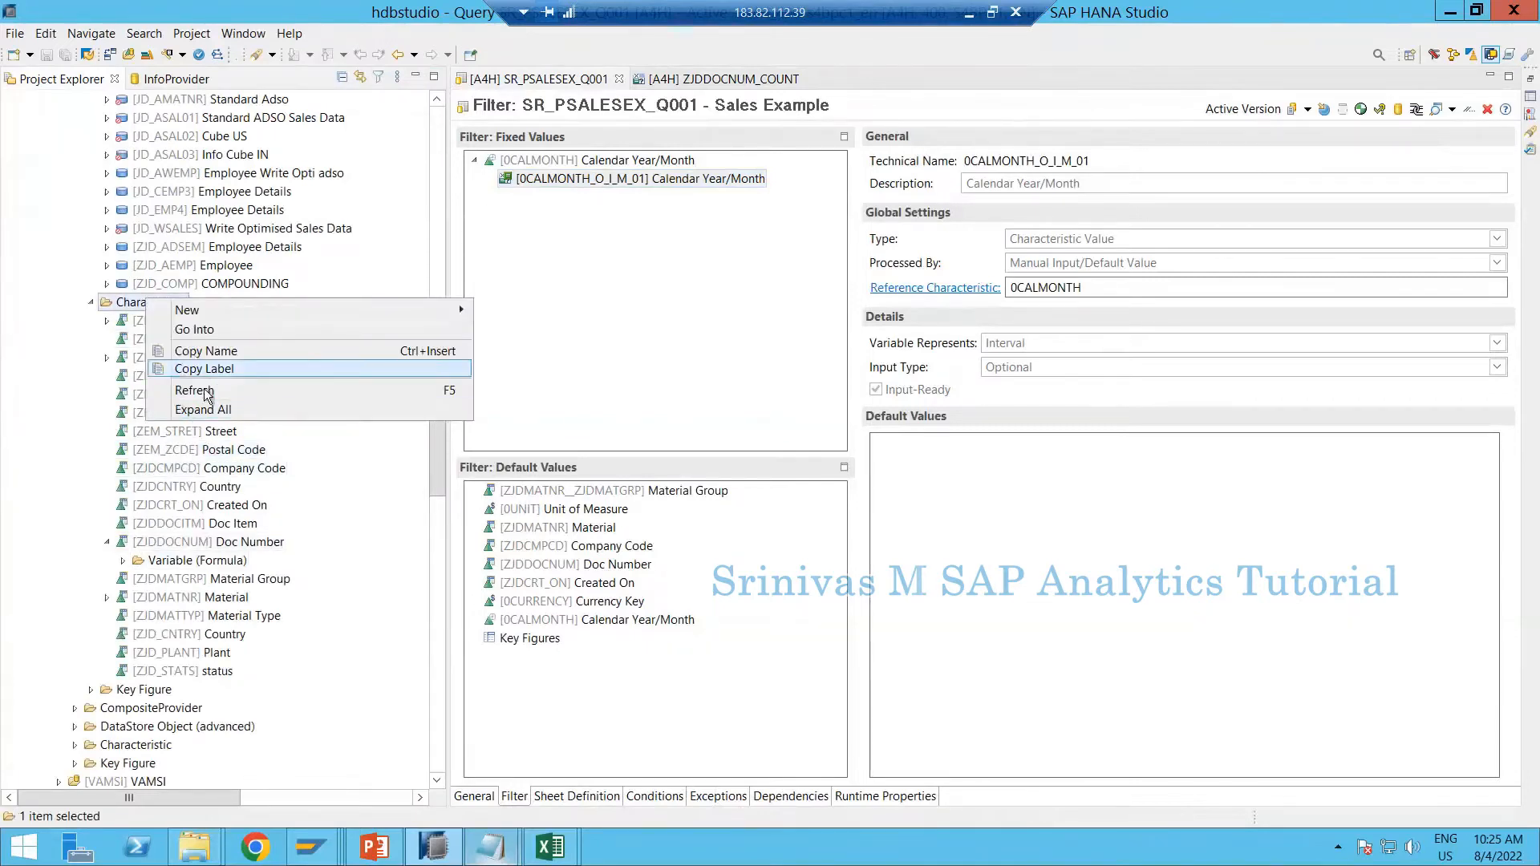
pyautogui.click(207, 391)
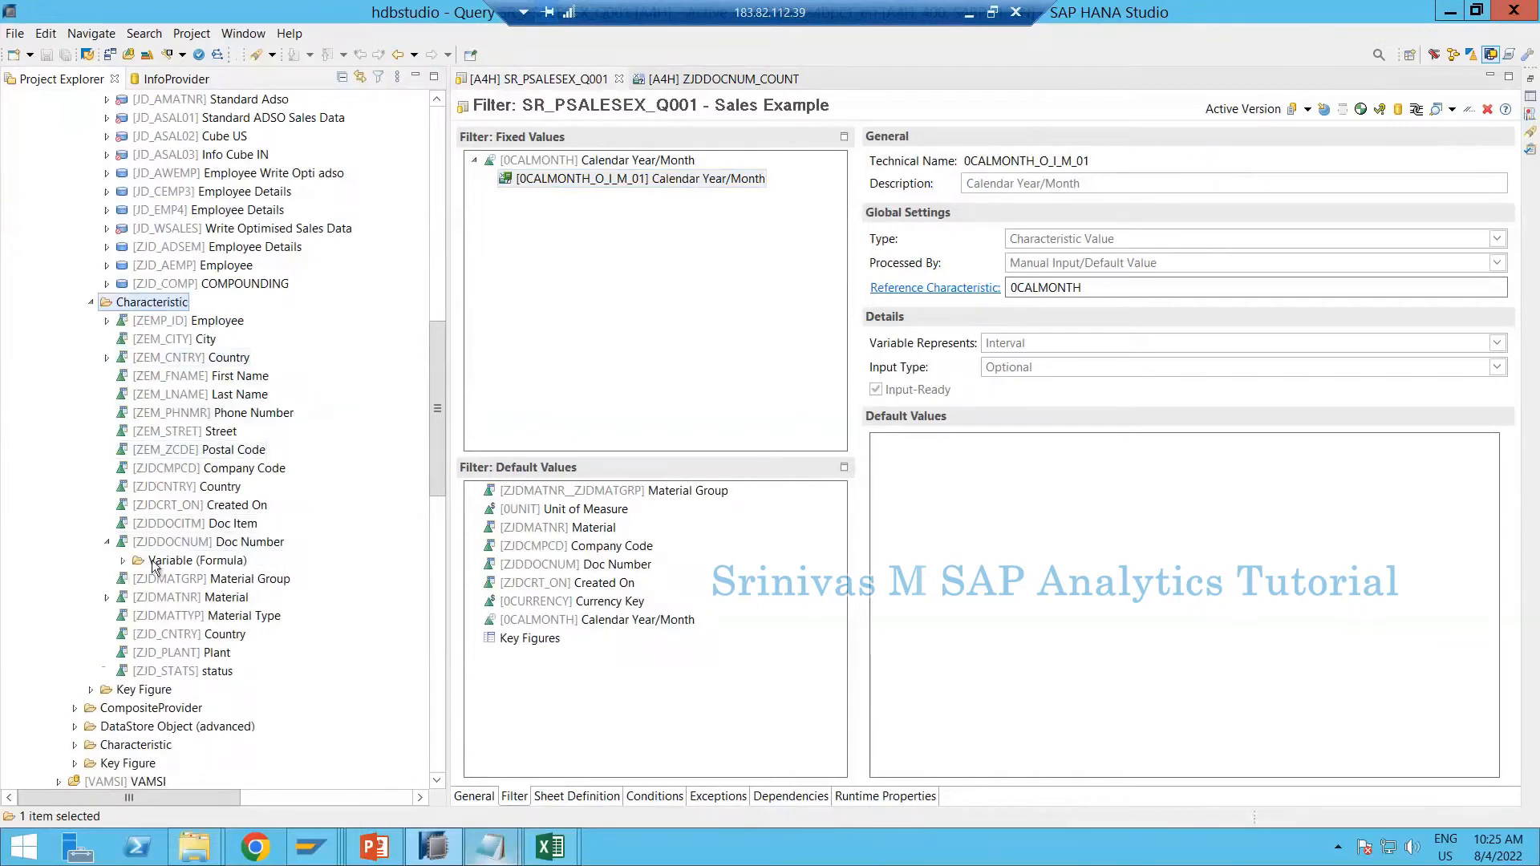
pyautogui.click(123, 561)
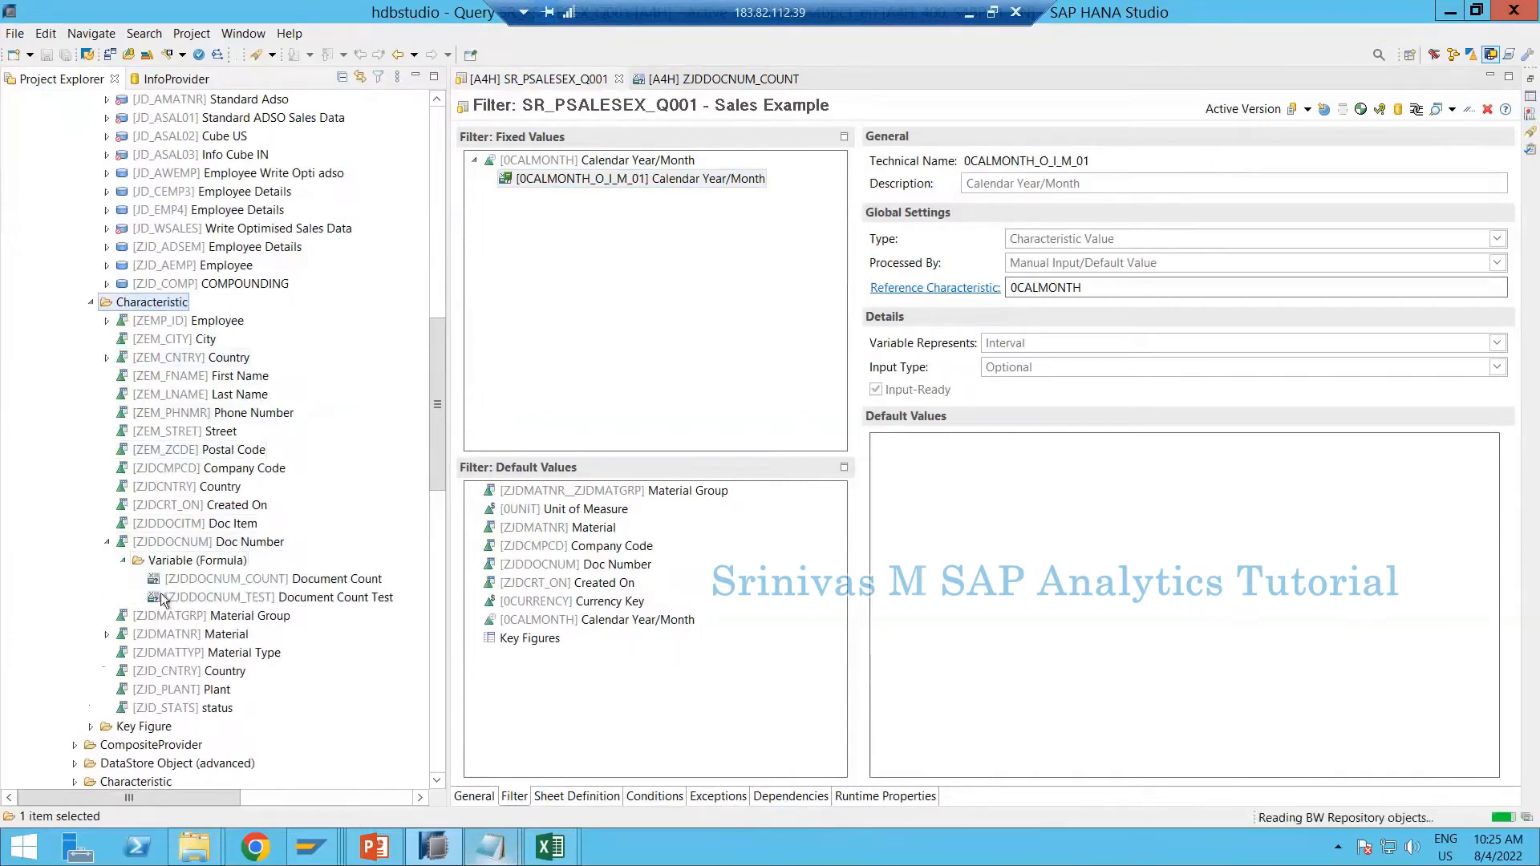
pyautogui.click(255, 584)
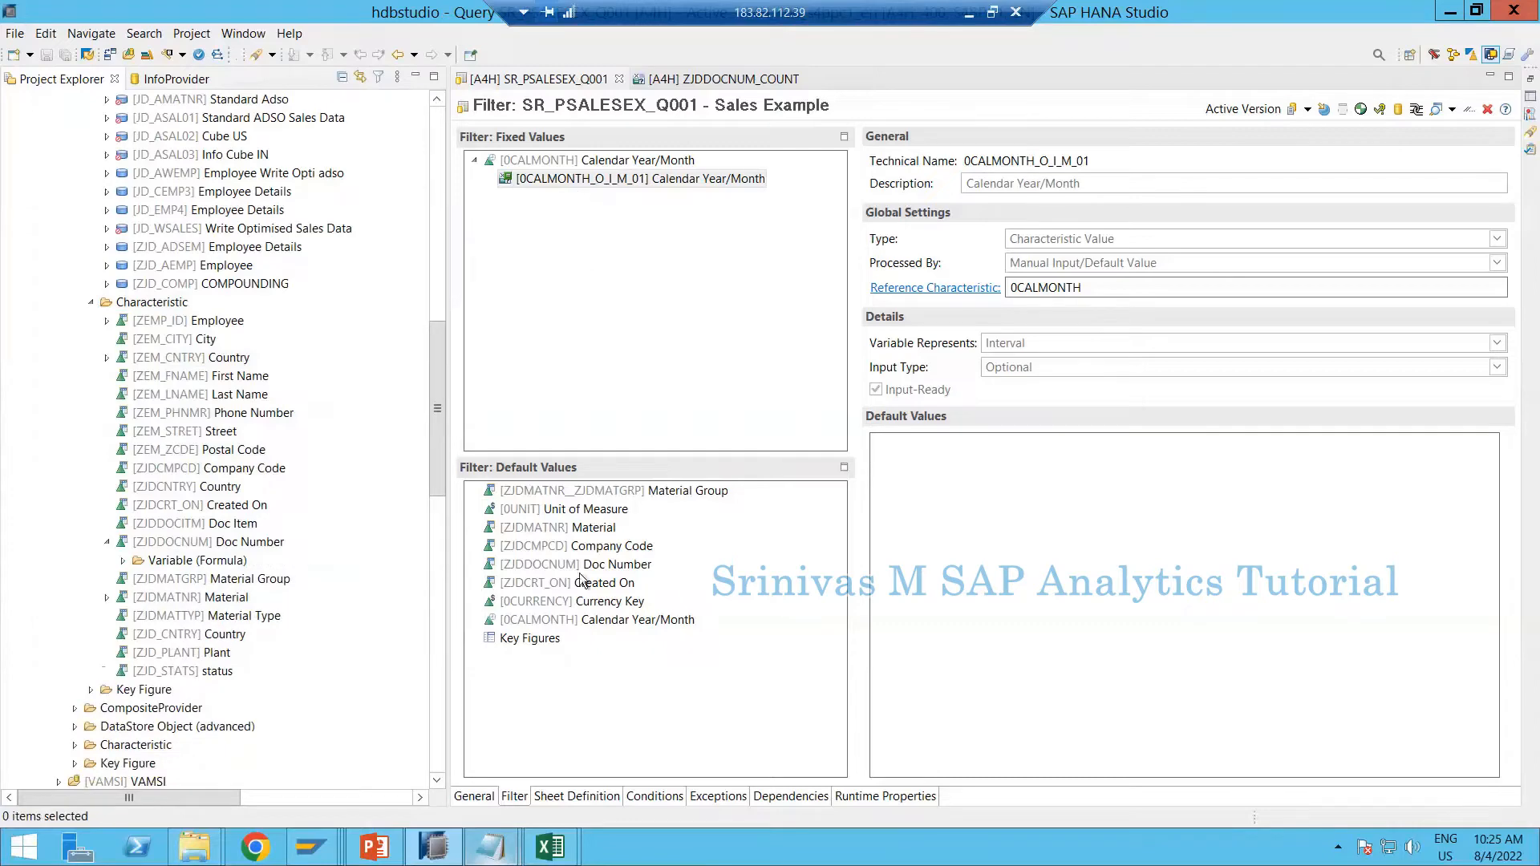
# Step: Start a new formula in the Key Figures structure of the query's sheet definition and describe it as Doc Count
pyautogui.click(171, 83)
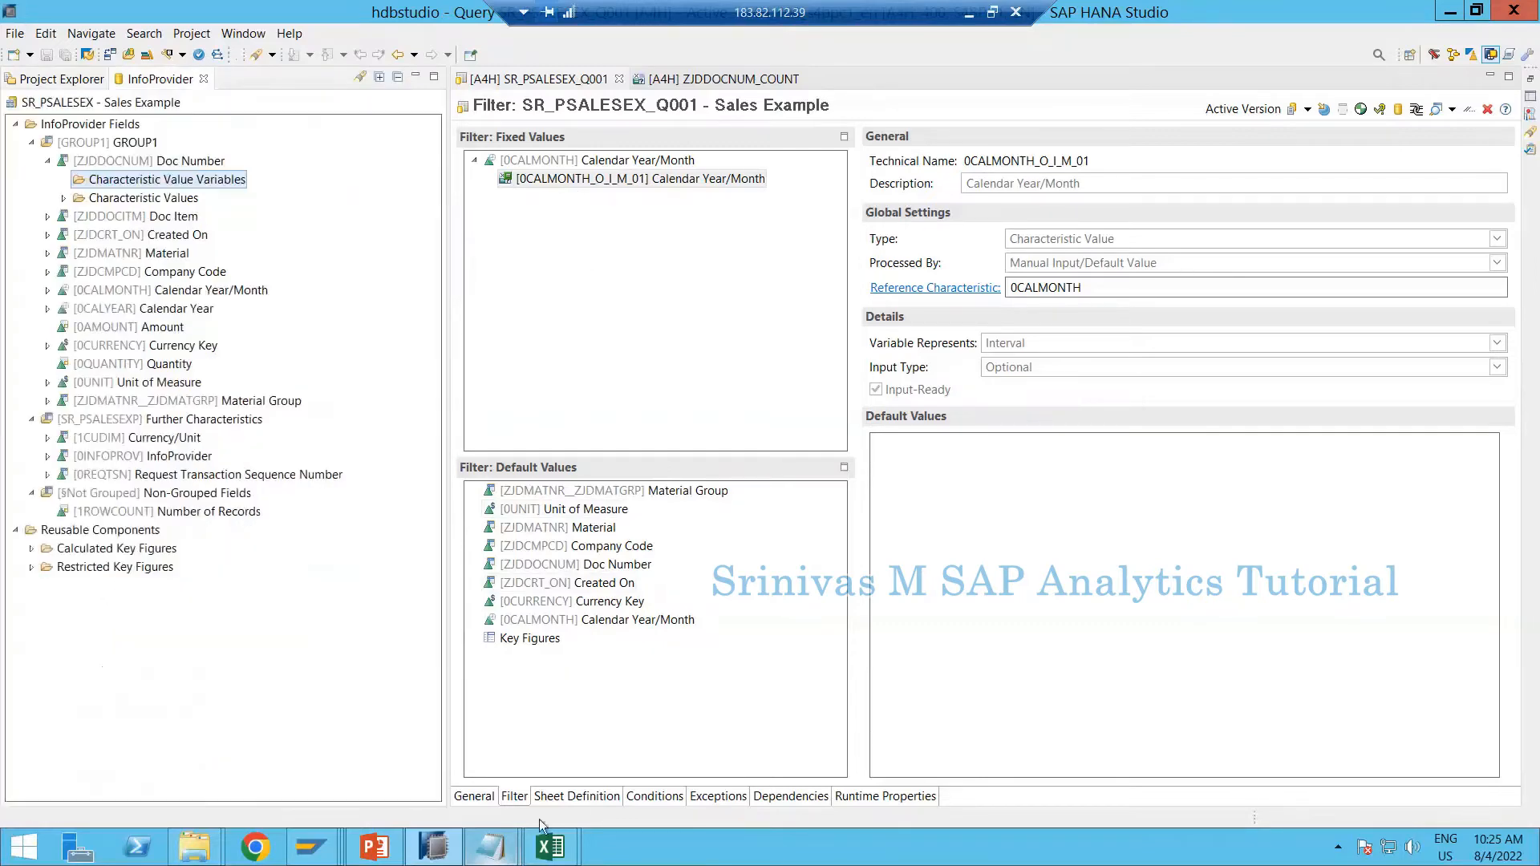
pyautogui.click(589, 797)
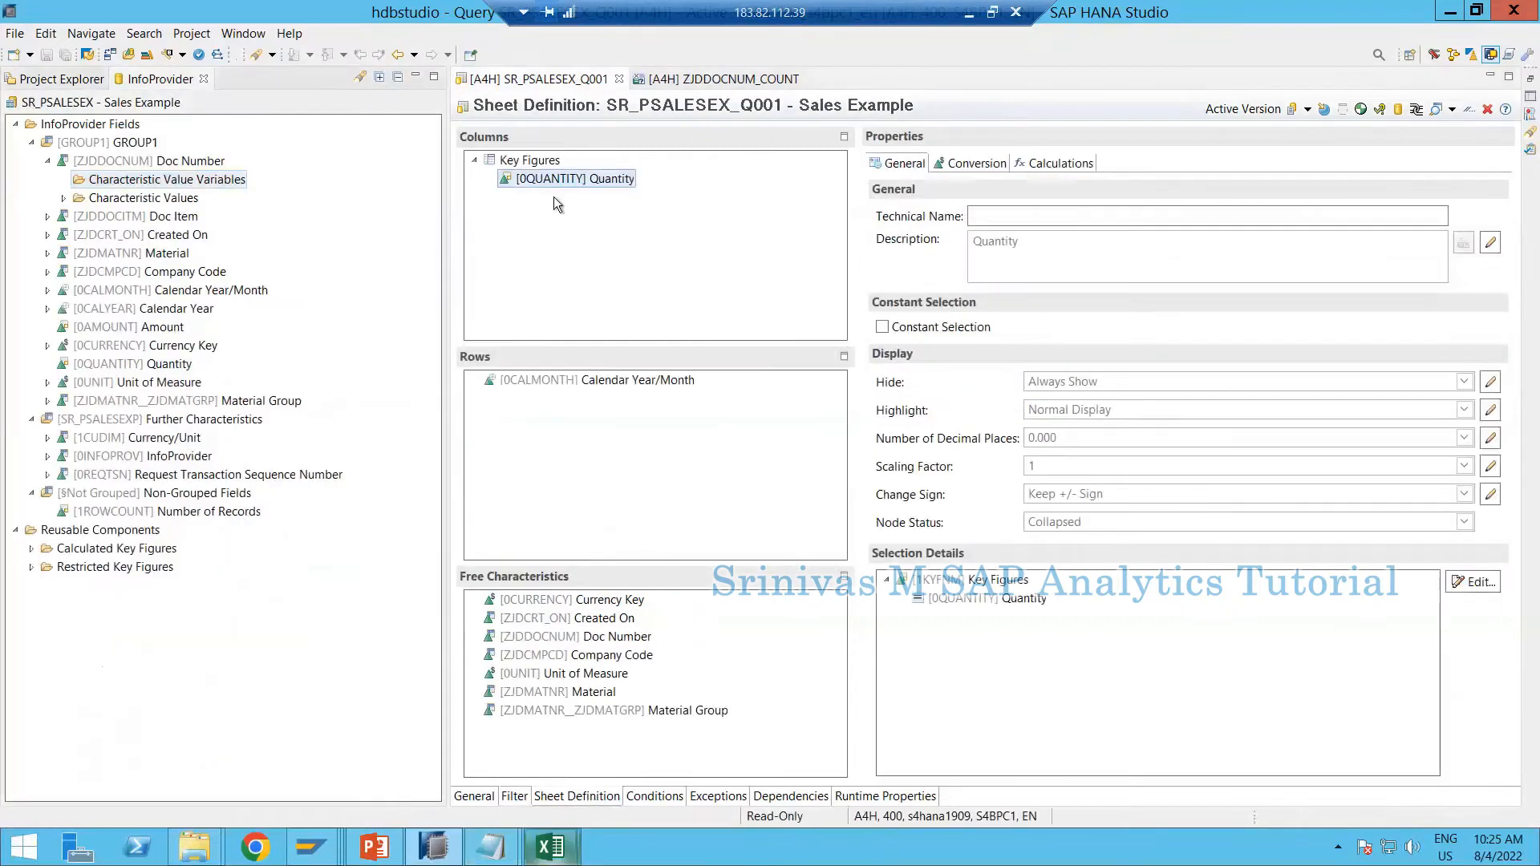
pyautogui.click(531, 162)
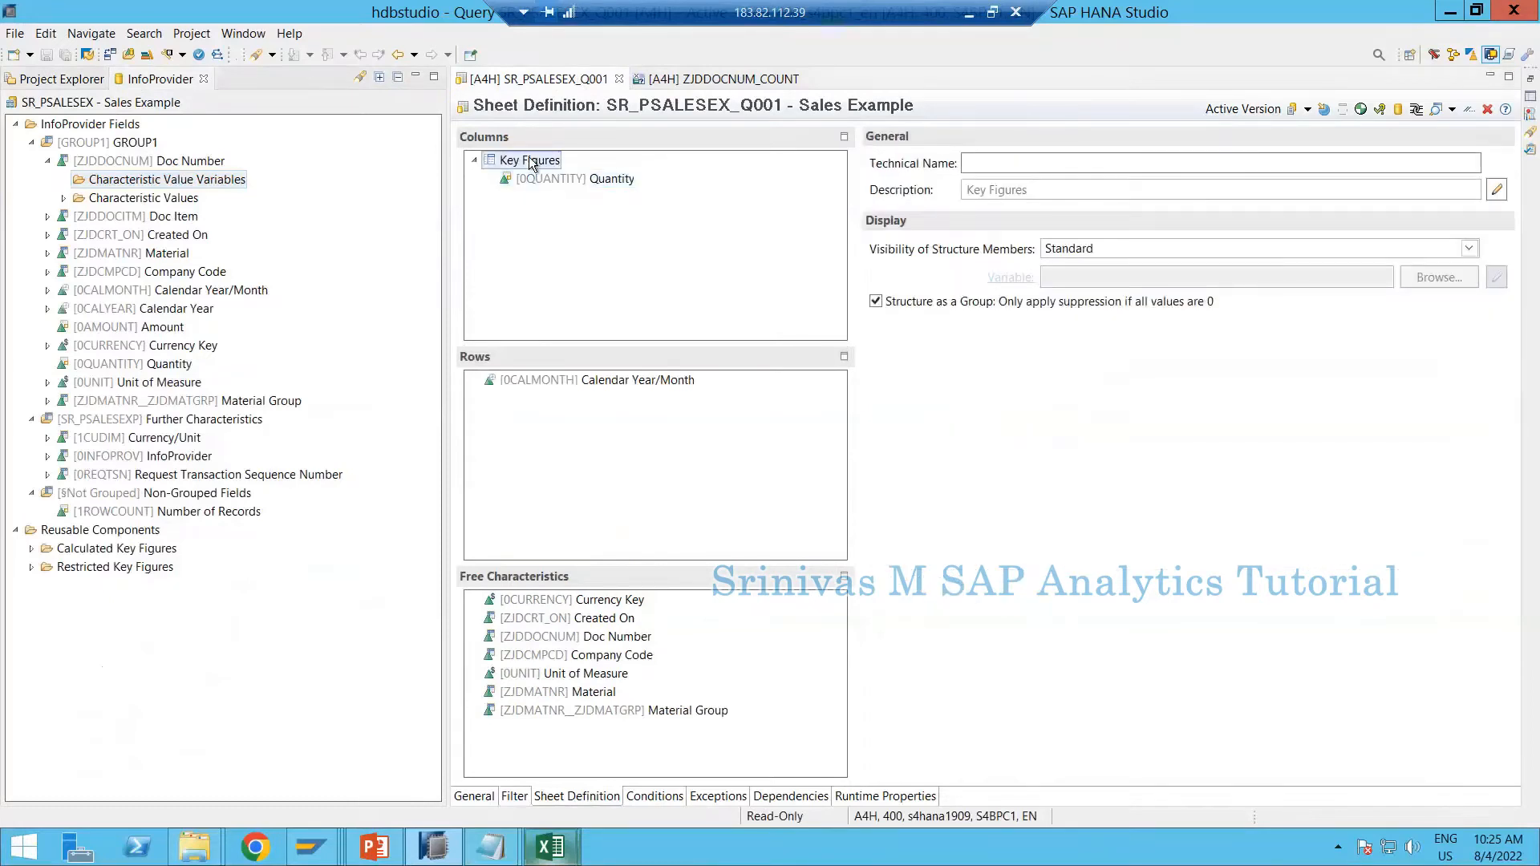
pyautogui.rightClick(531, 163)
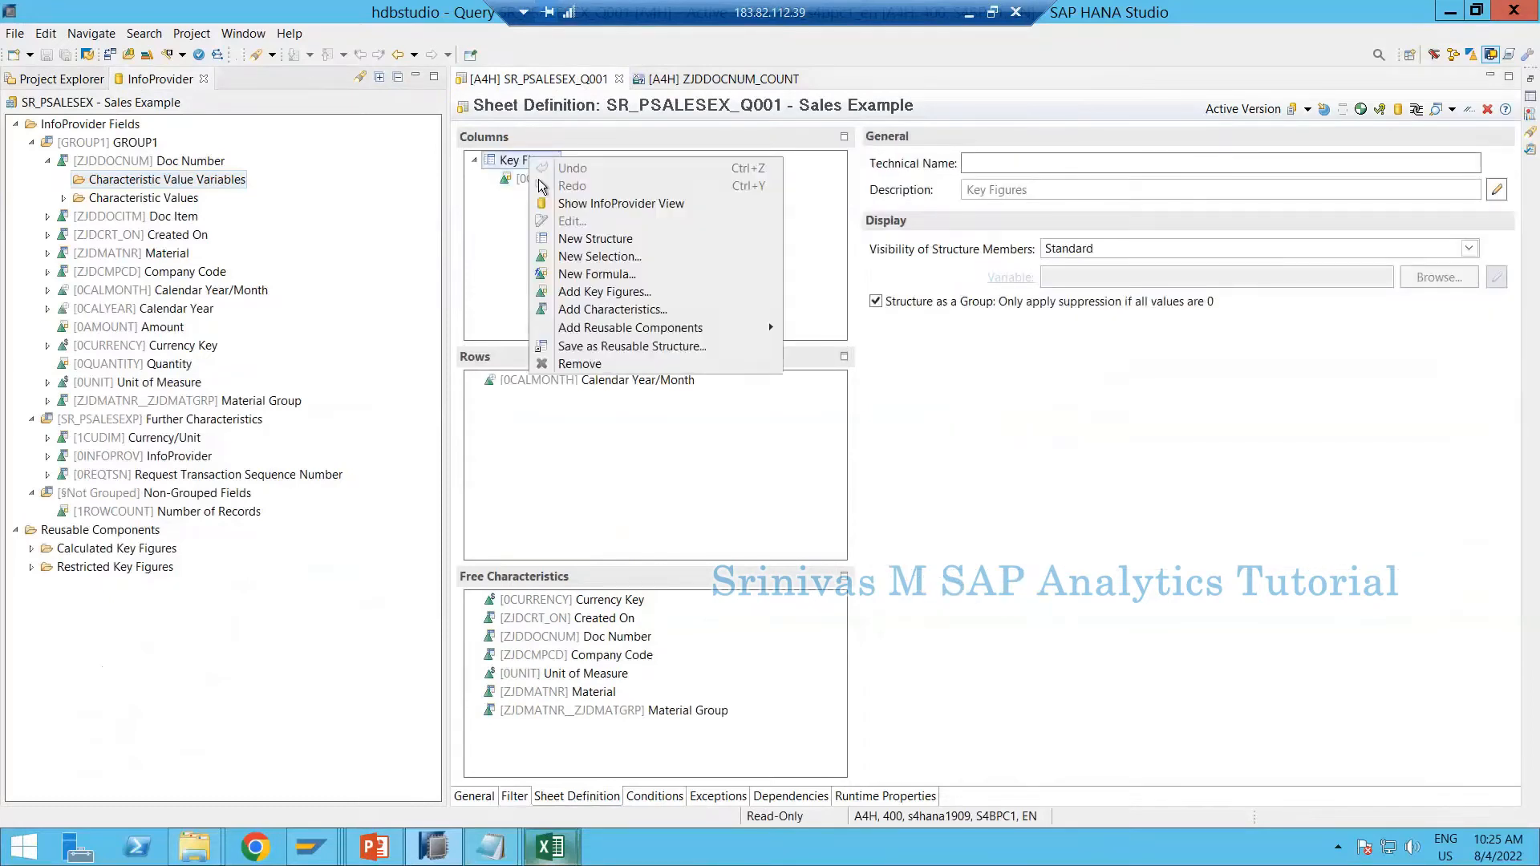
pyautogui.click(603, 277)
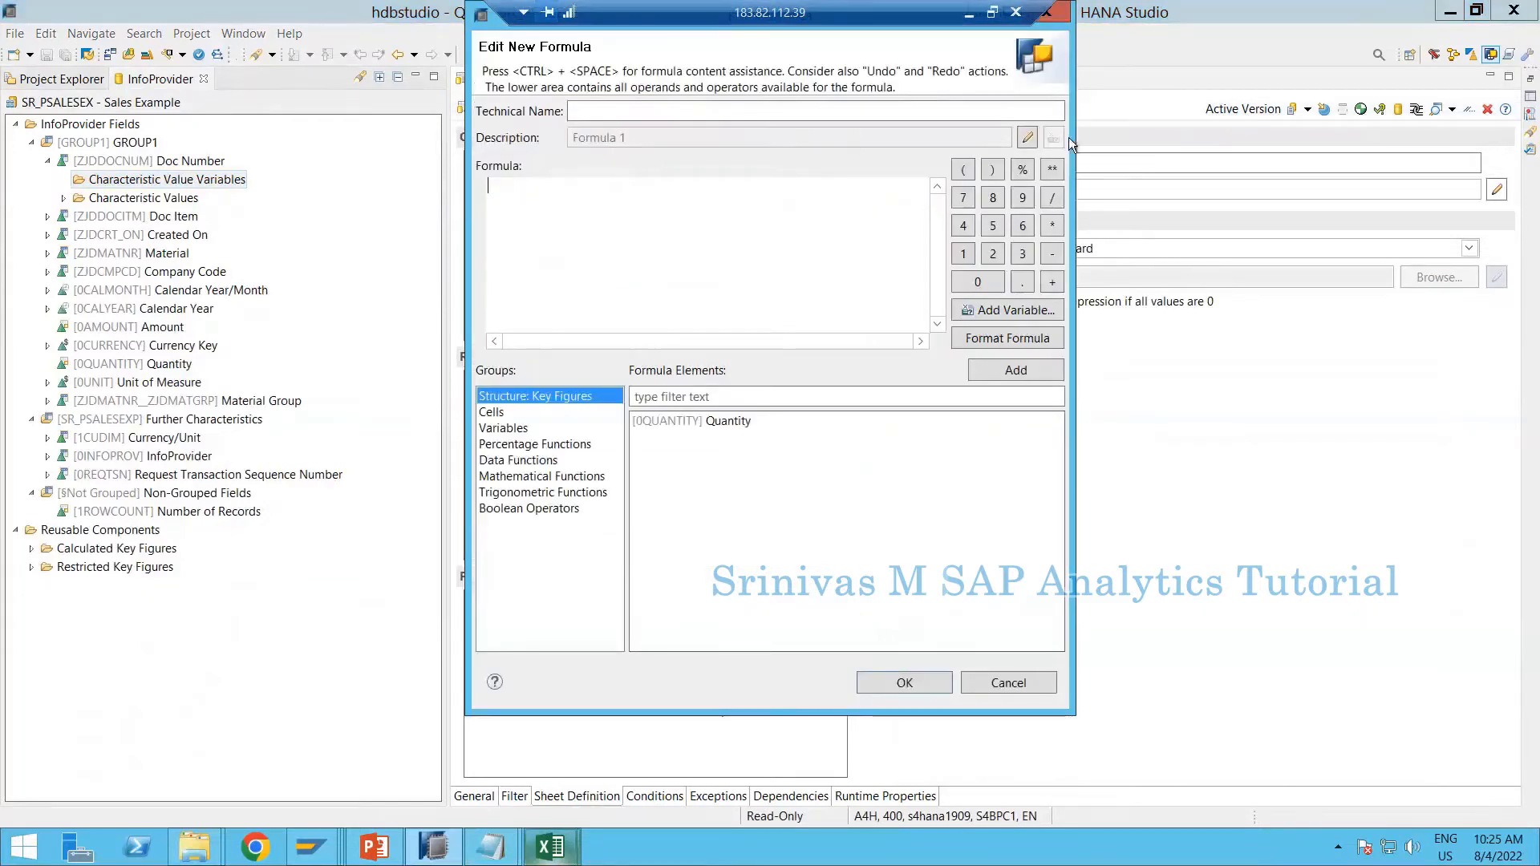
pyautogui.click(1026, 139)
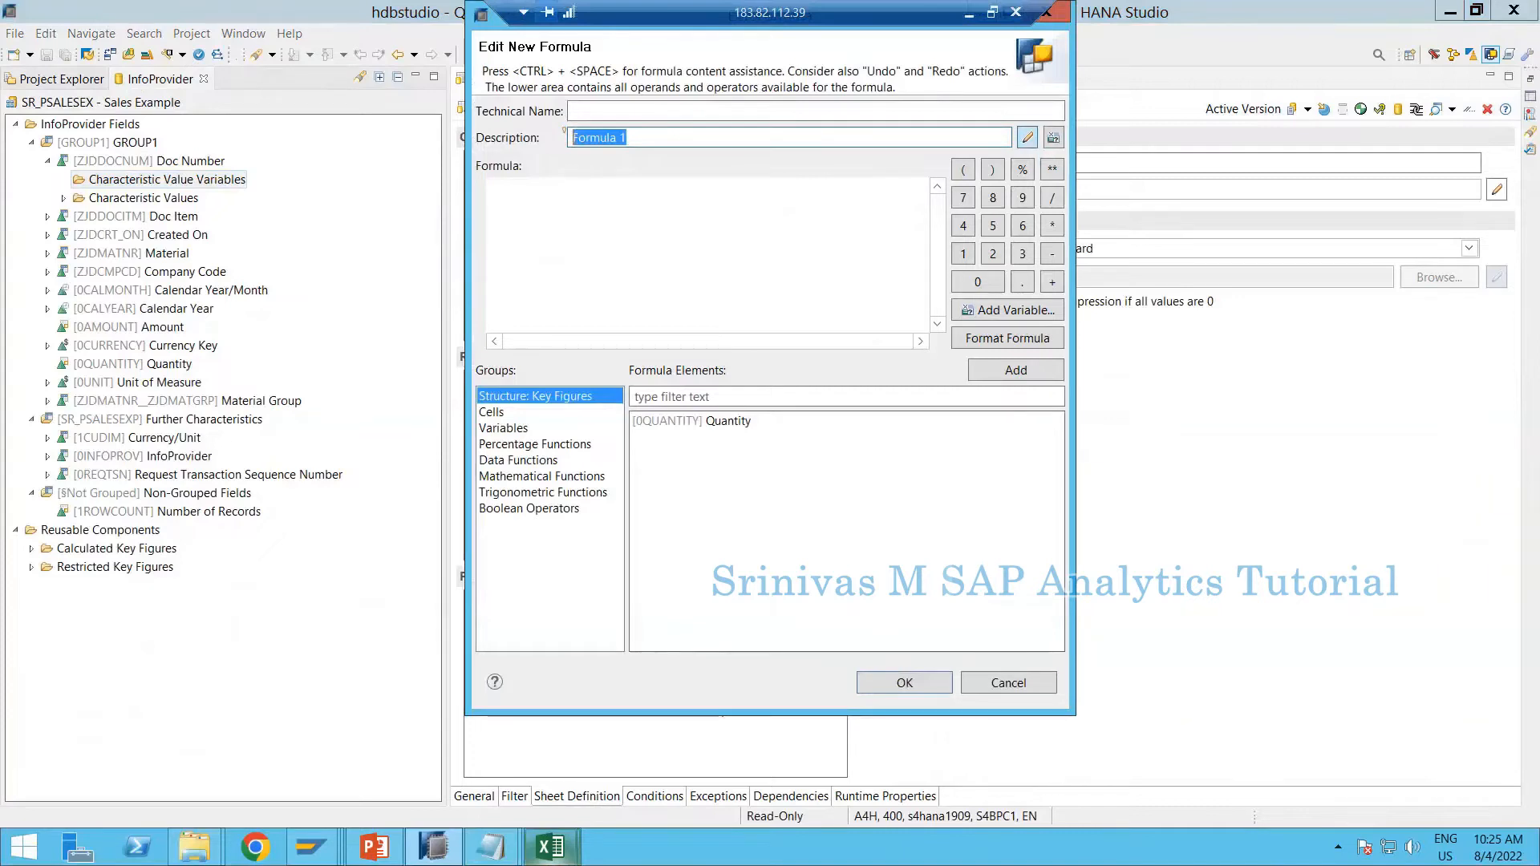
pyautogui.write('Doc Count')
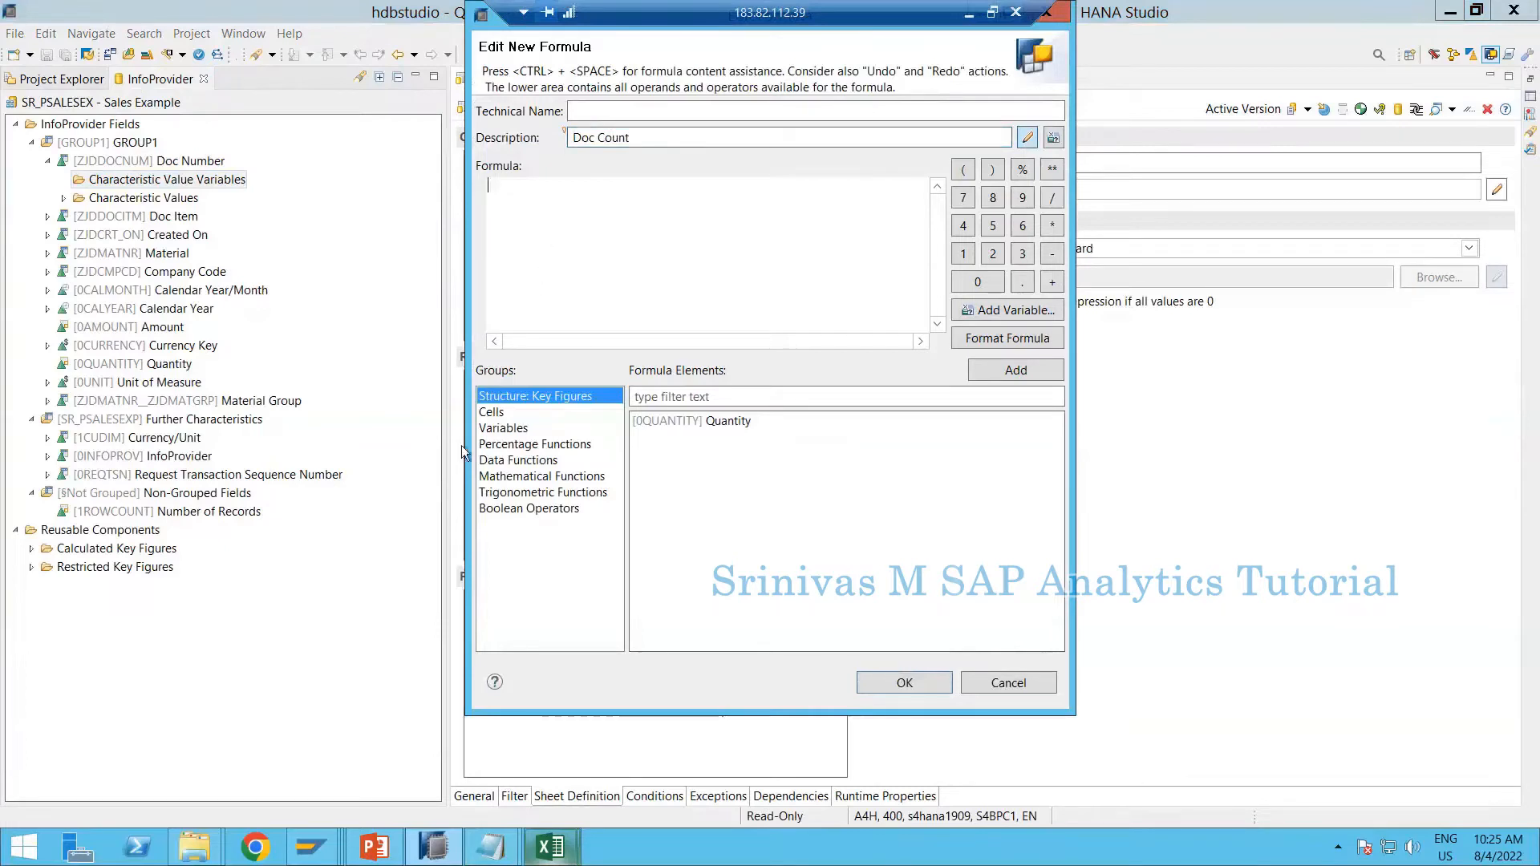
# Step: Insert the variable ZJDDOCNUM_COUNT into the Doc Count formula, confirm the formula and save the query
pyautogui.click(512, 431)
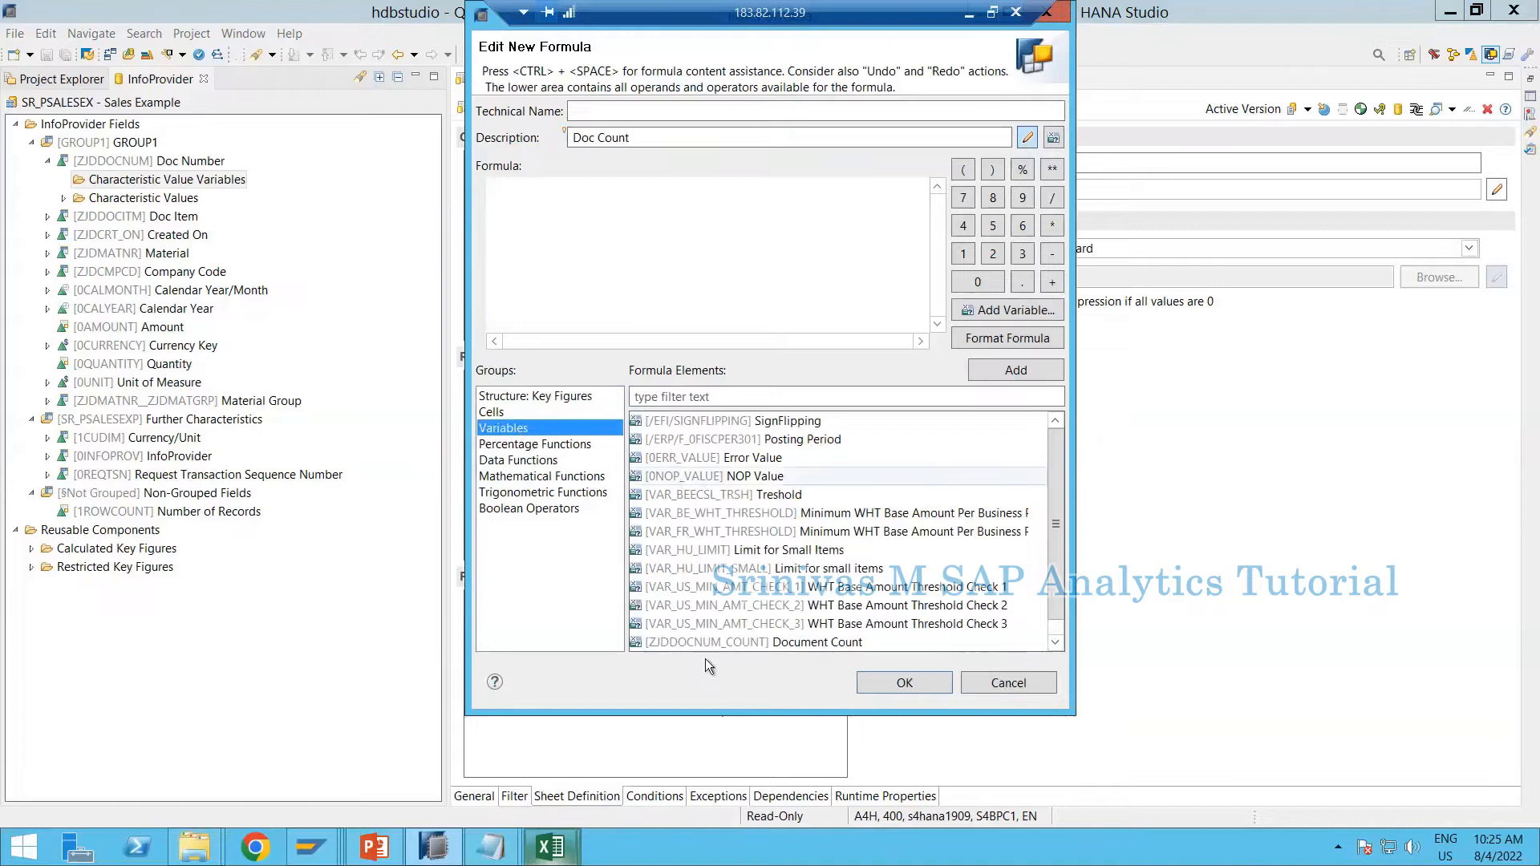
pyautogui.moveTo(1054, 529); pyautogui.dragTo(1054, 539)
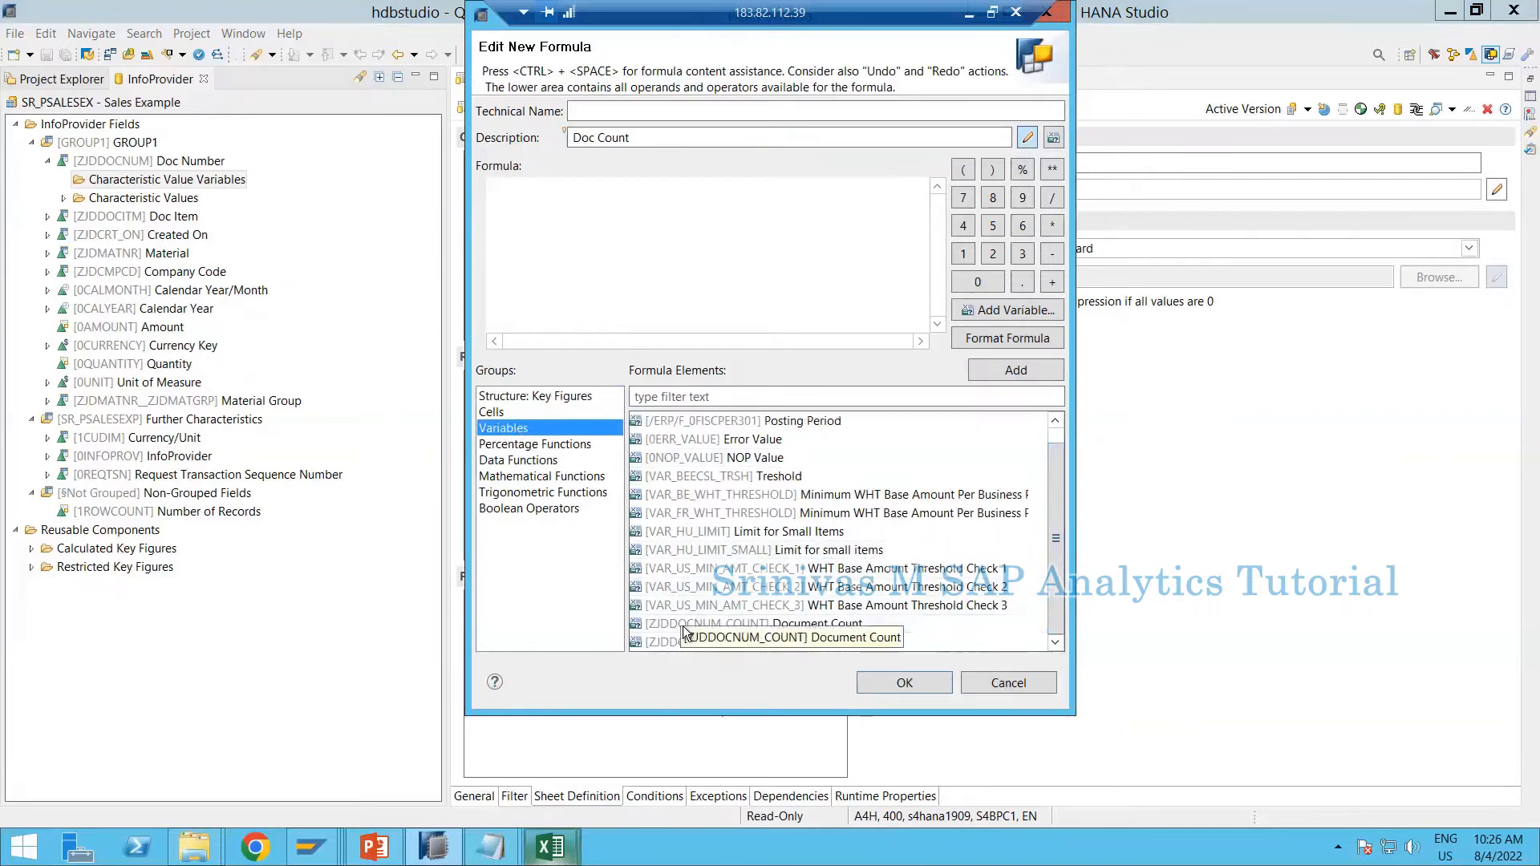
pyautogui.click(785, 636)
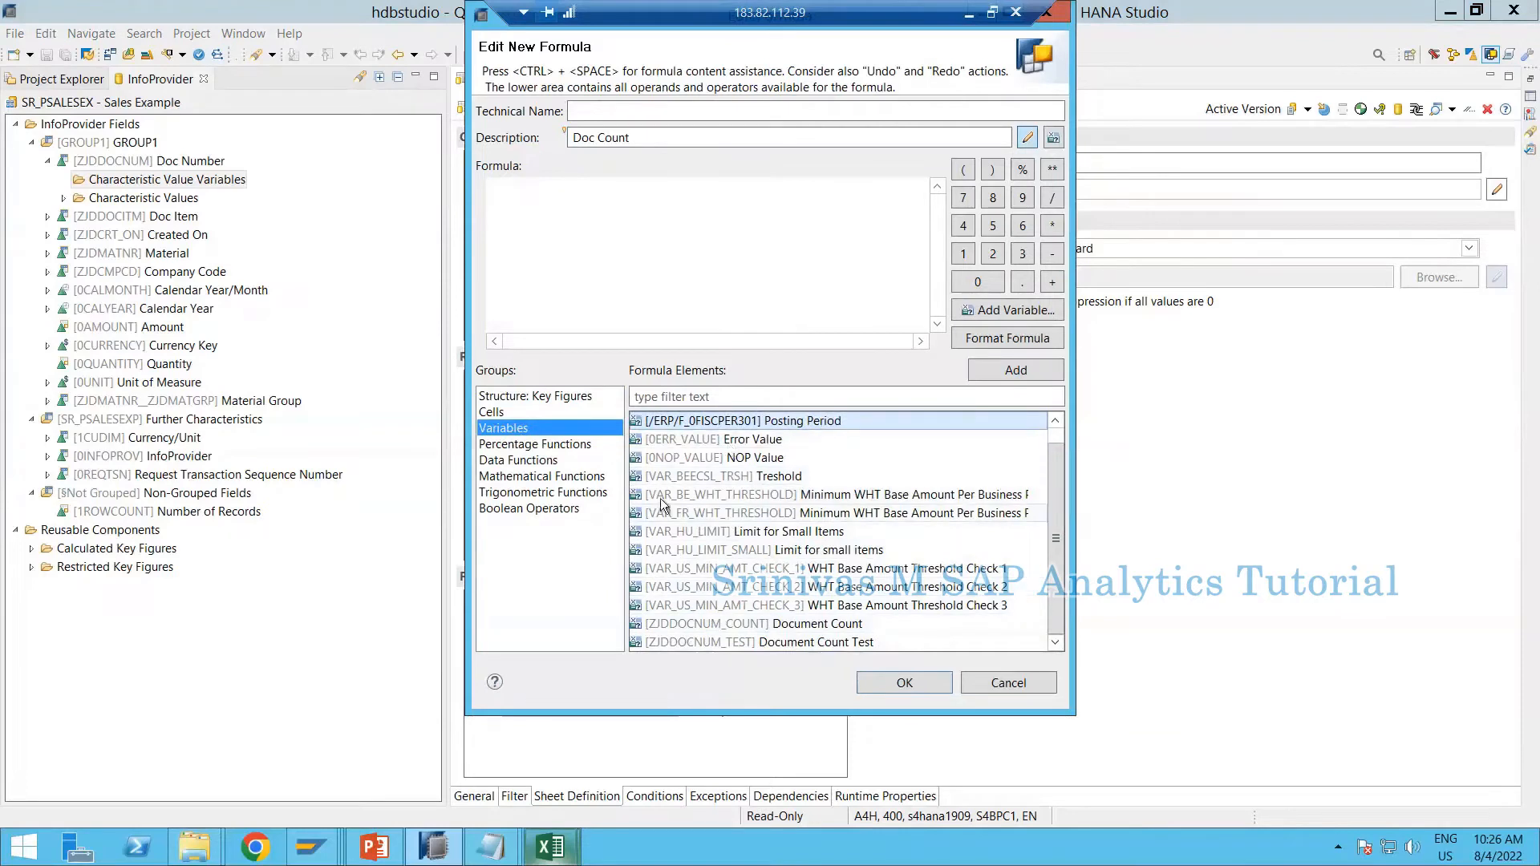
pyautogui.click(685, 627)
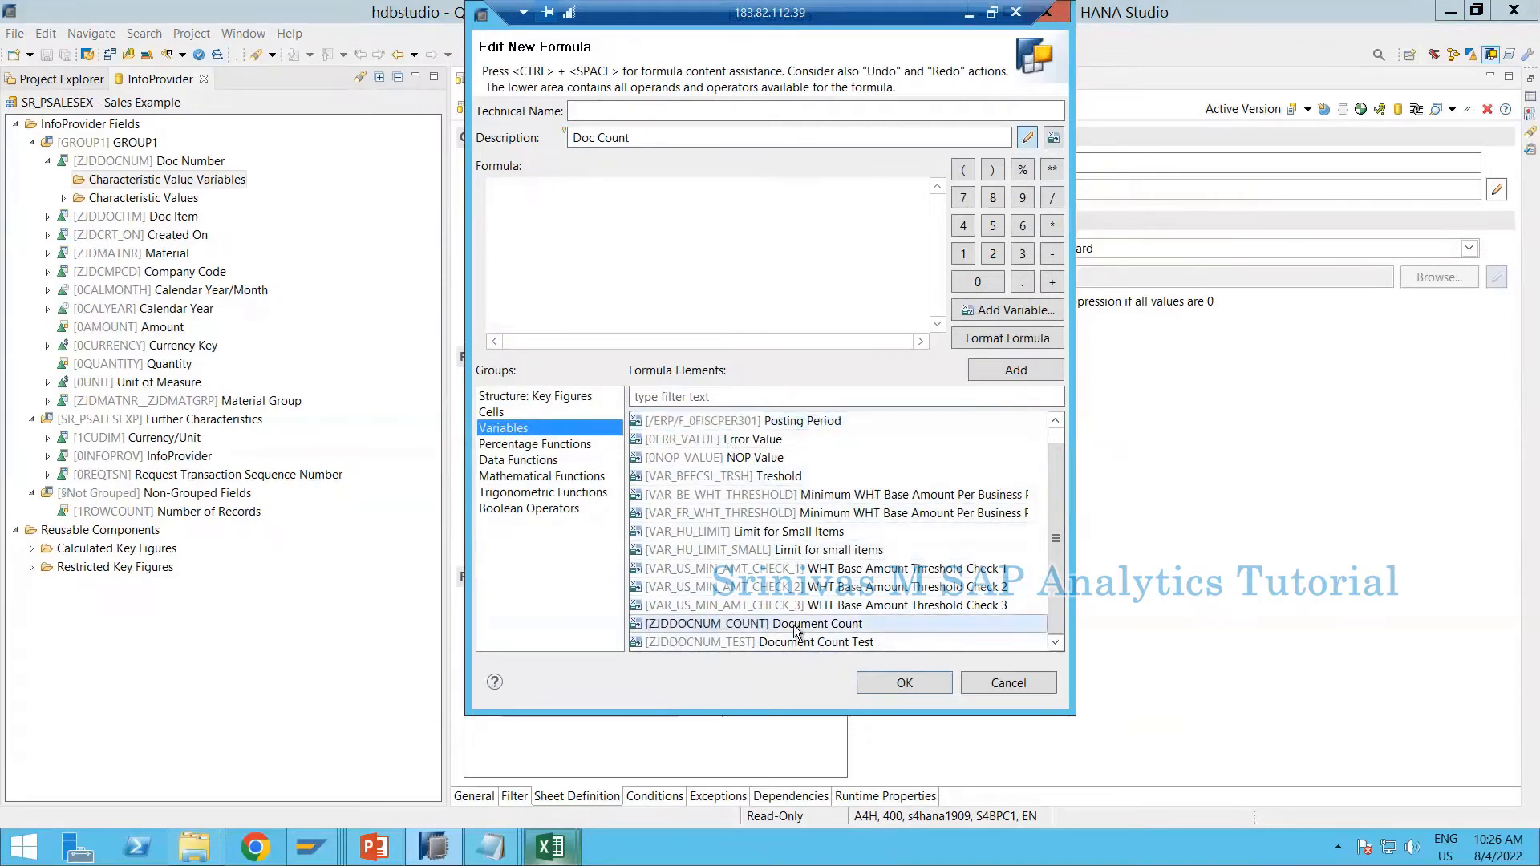
pyautogui.doubleClick(725, 625)
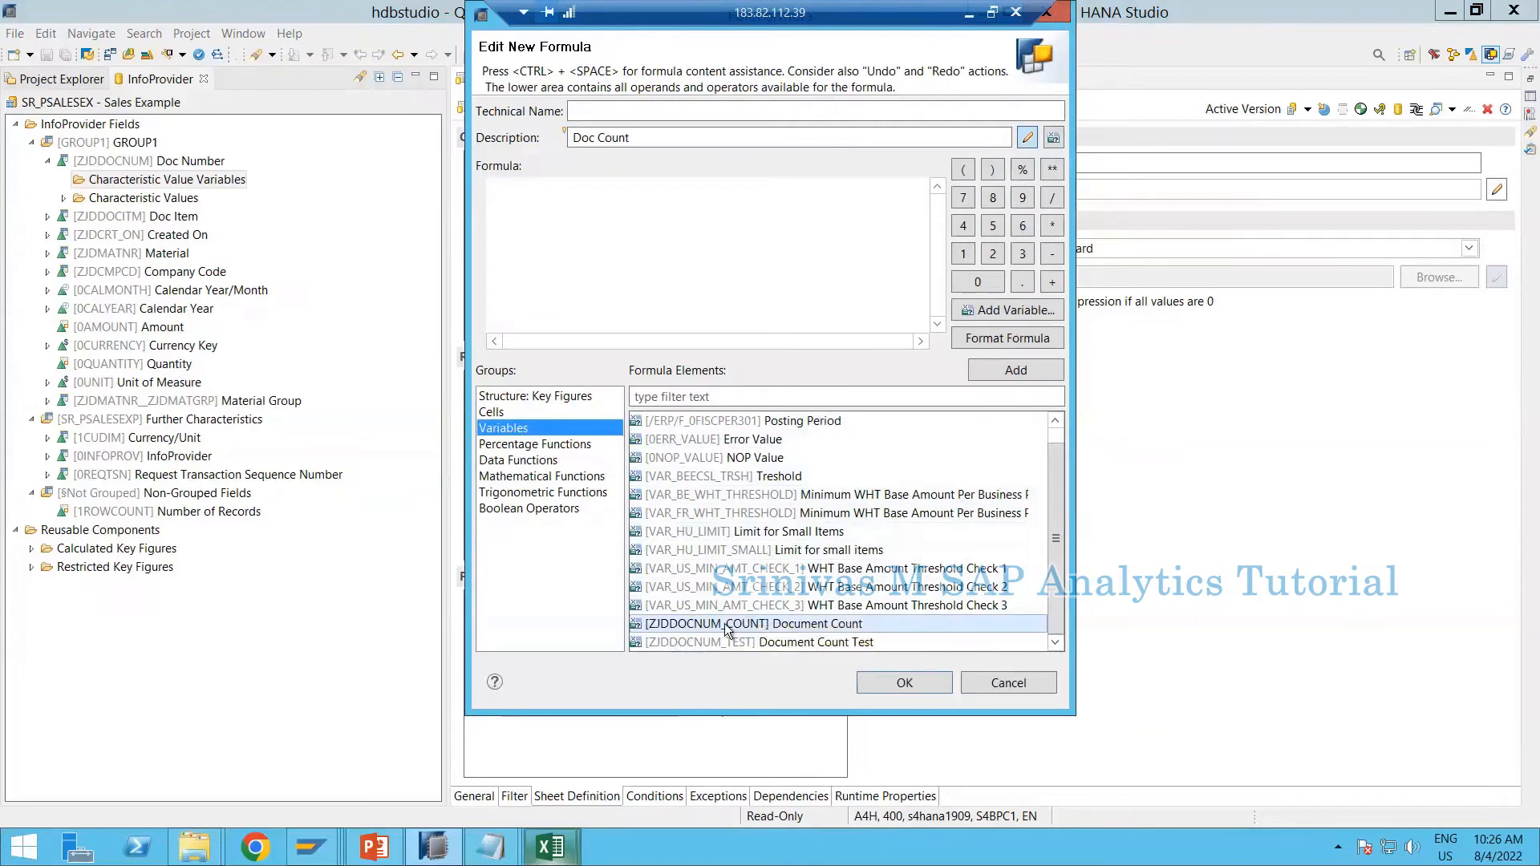
pyautogui.click(902, 682)
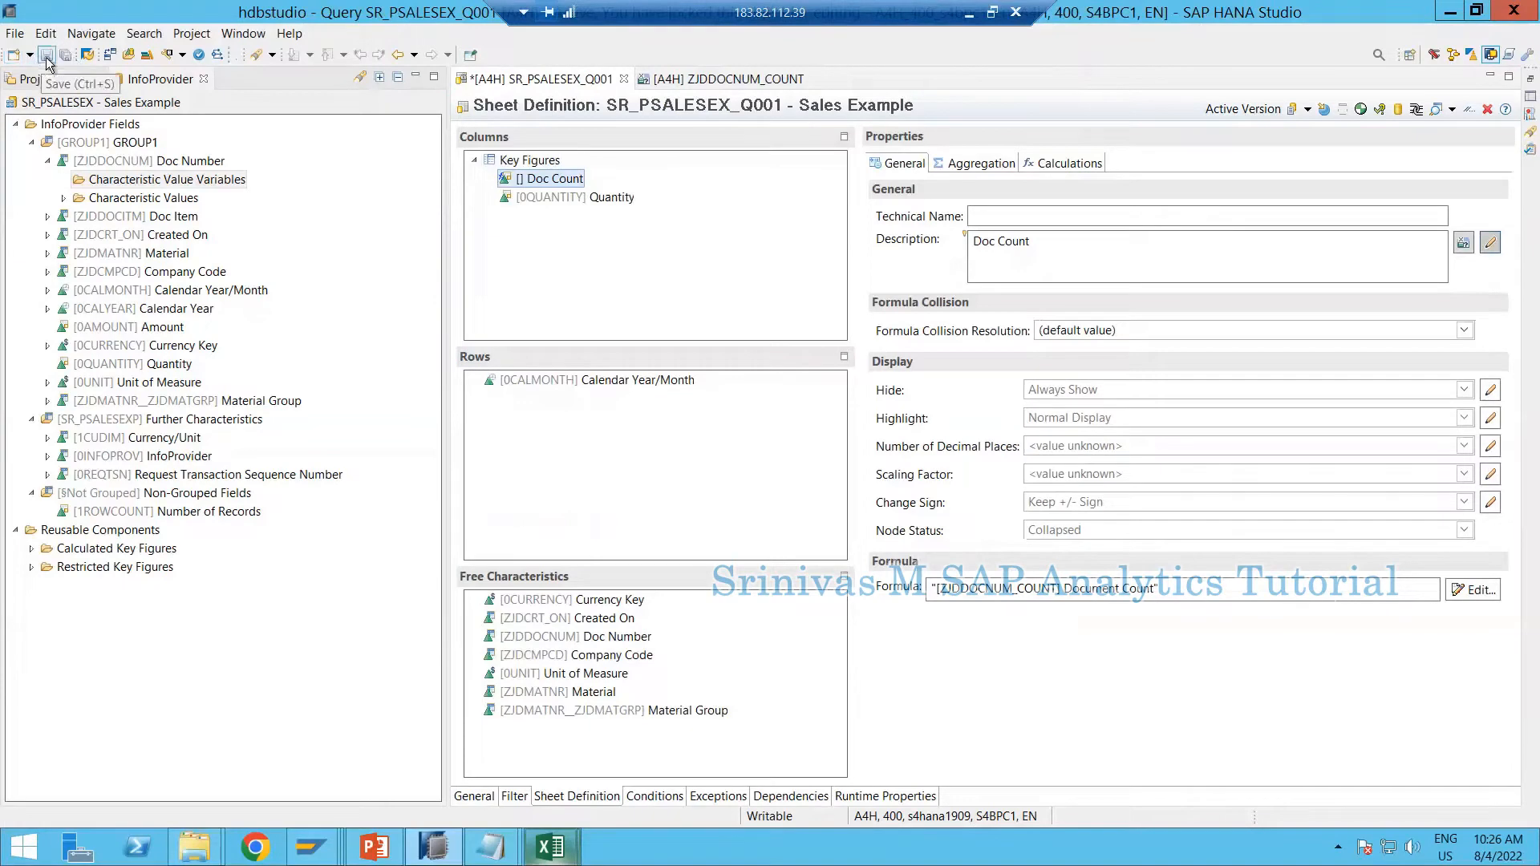
pyautogui.click(46, 56)
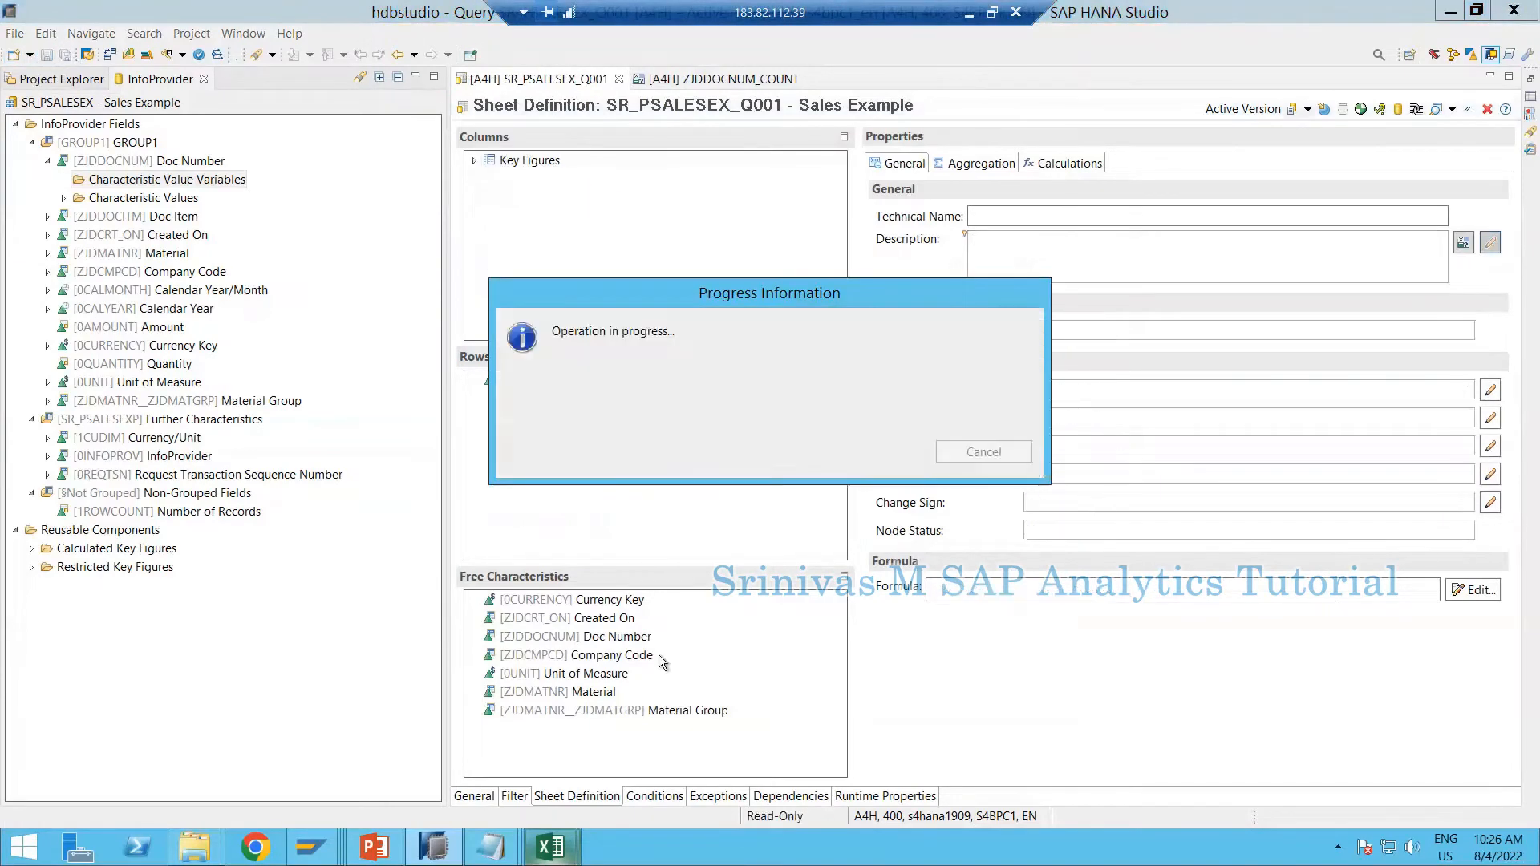
# Step: Switch to the Excel workbook Book1 and insert the Sales Example query at cell H1 of Sheet2, leaving the Calendar Year/Month prompt empty
pyautogui.moveTo(560, 854)
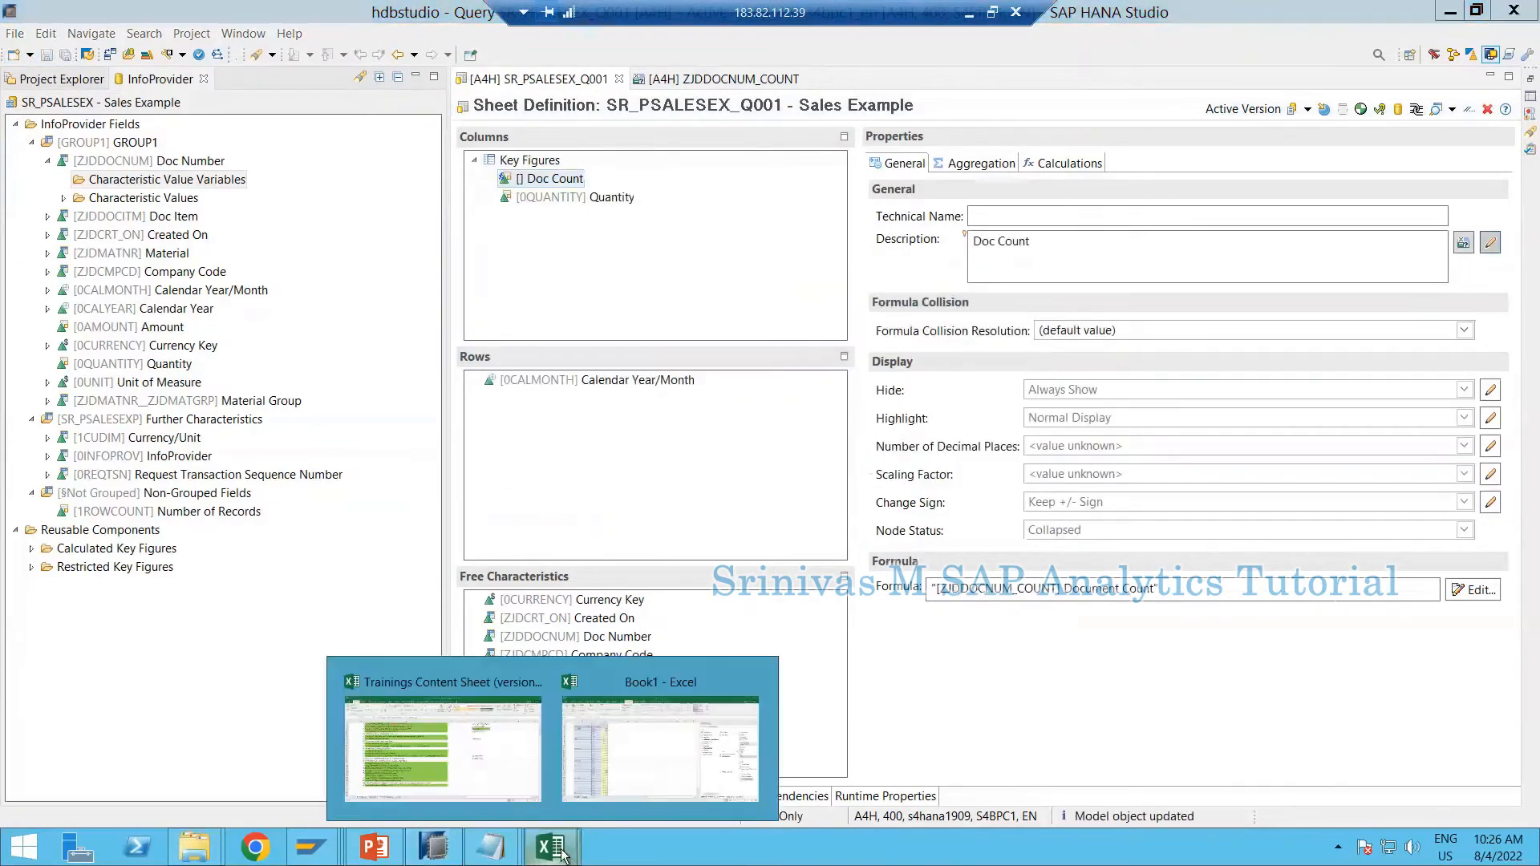
pyautogui.click(651, 773)
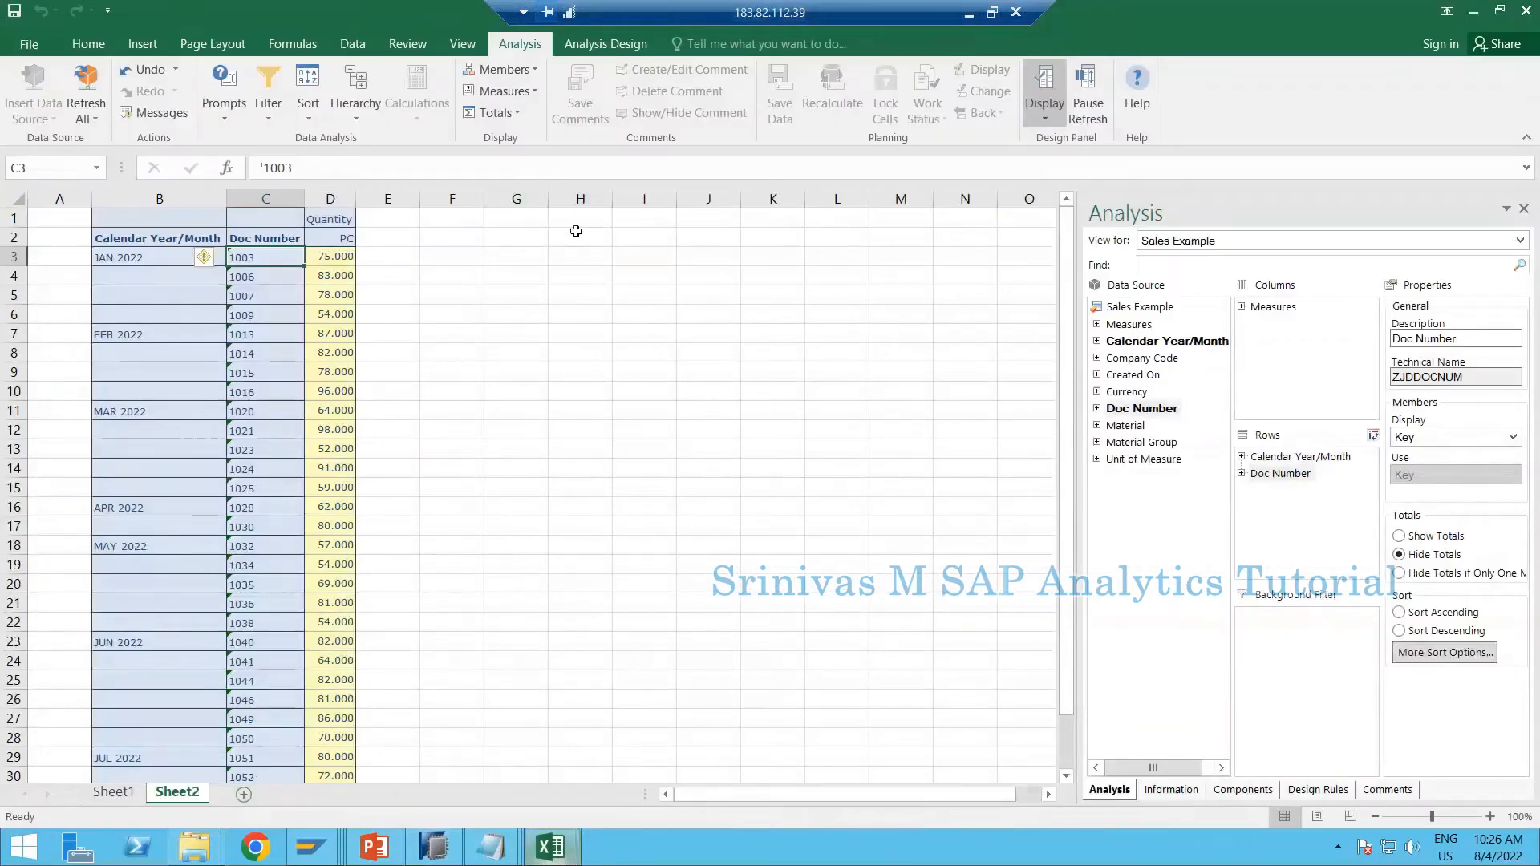
pyautogui.click(577, 222)
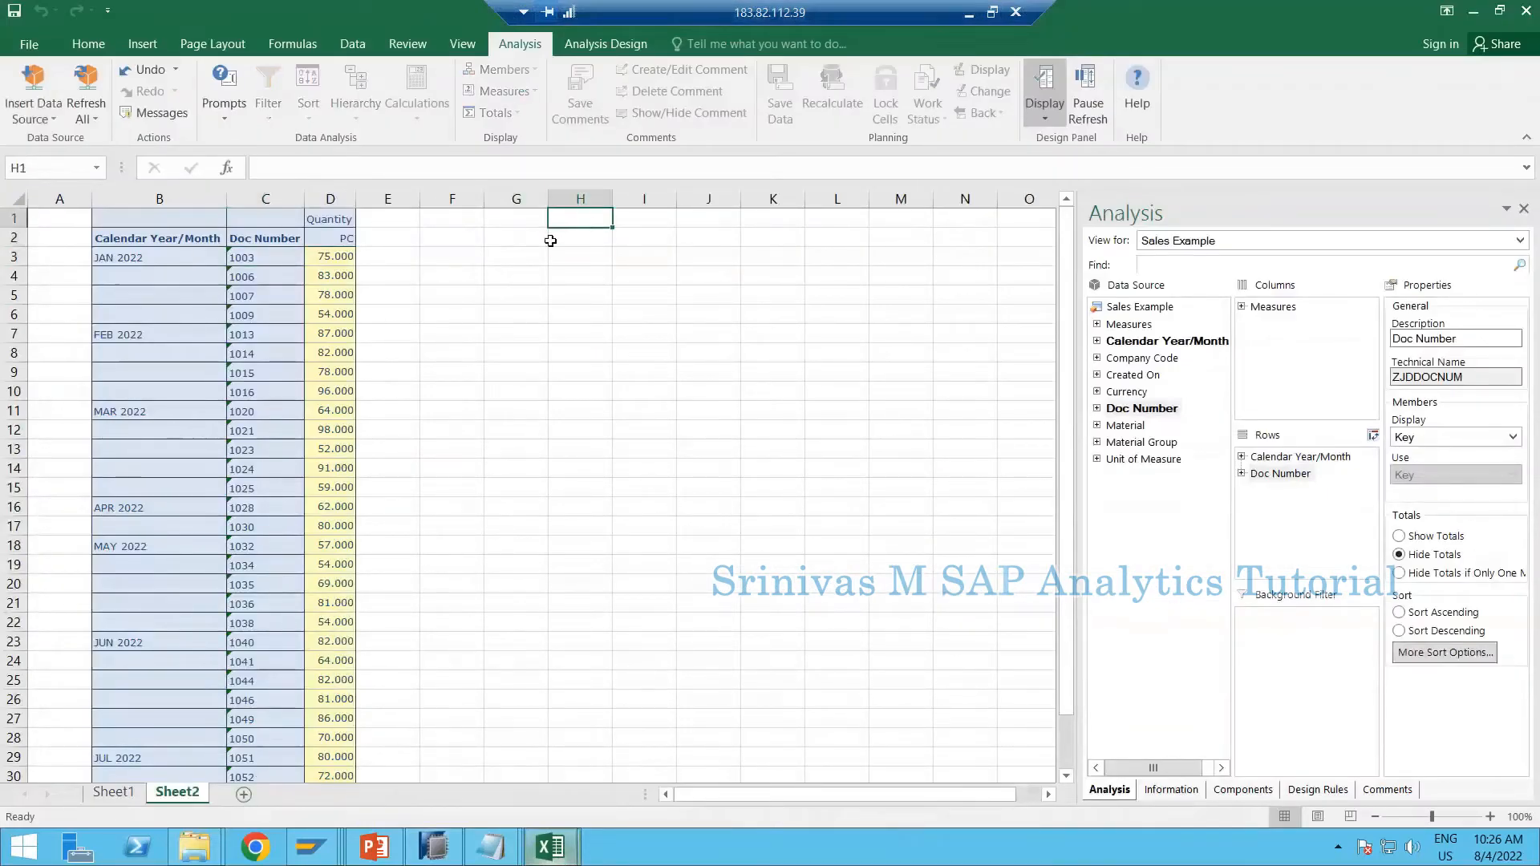
pyautogui.click(36, 112)
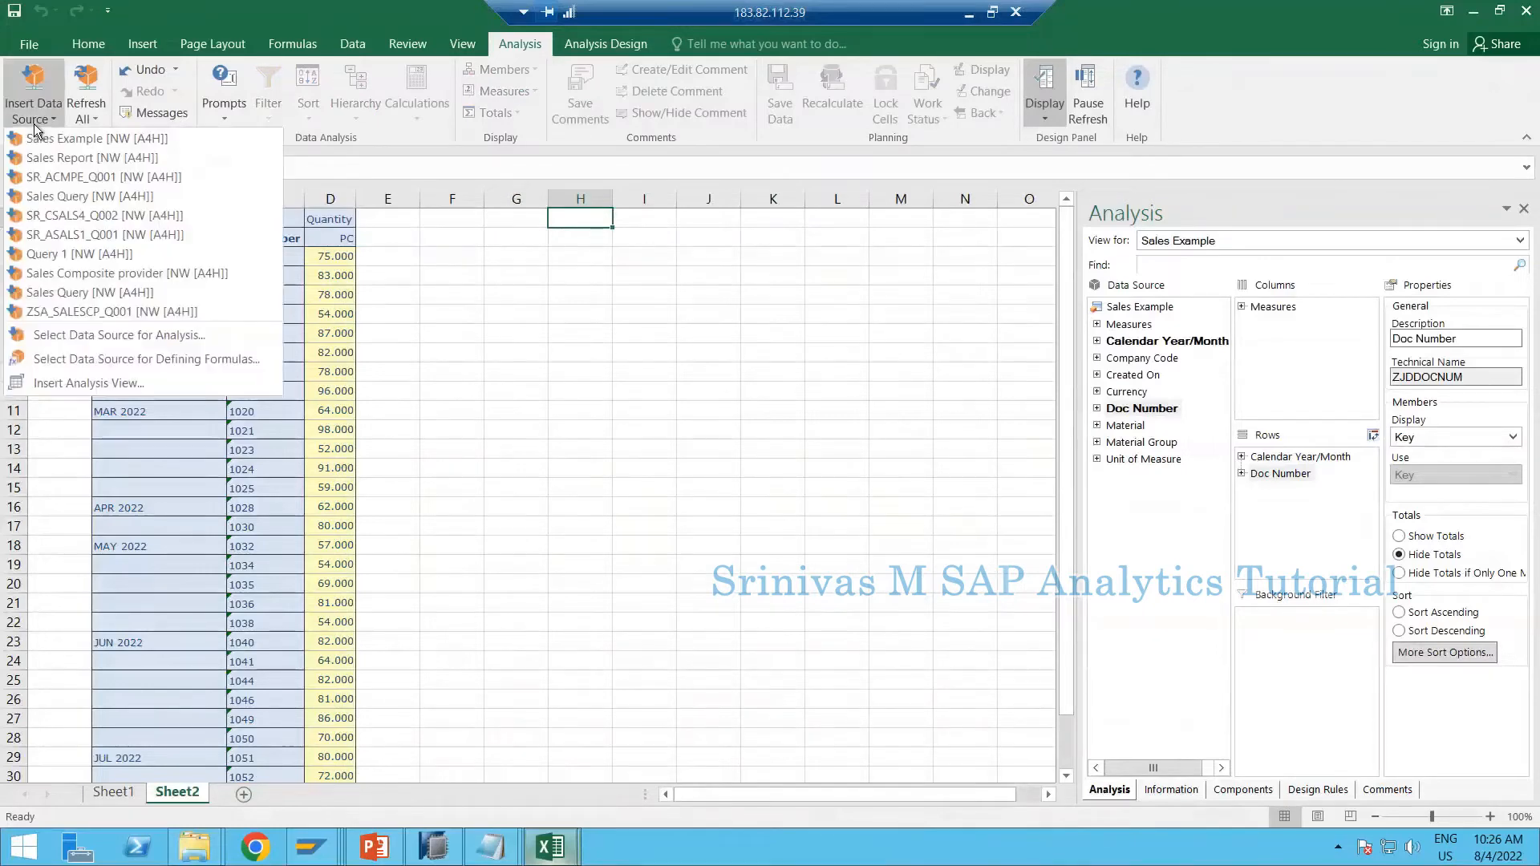
pyautogui.click(91, 335)
pyautogui.click(576, 312)
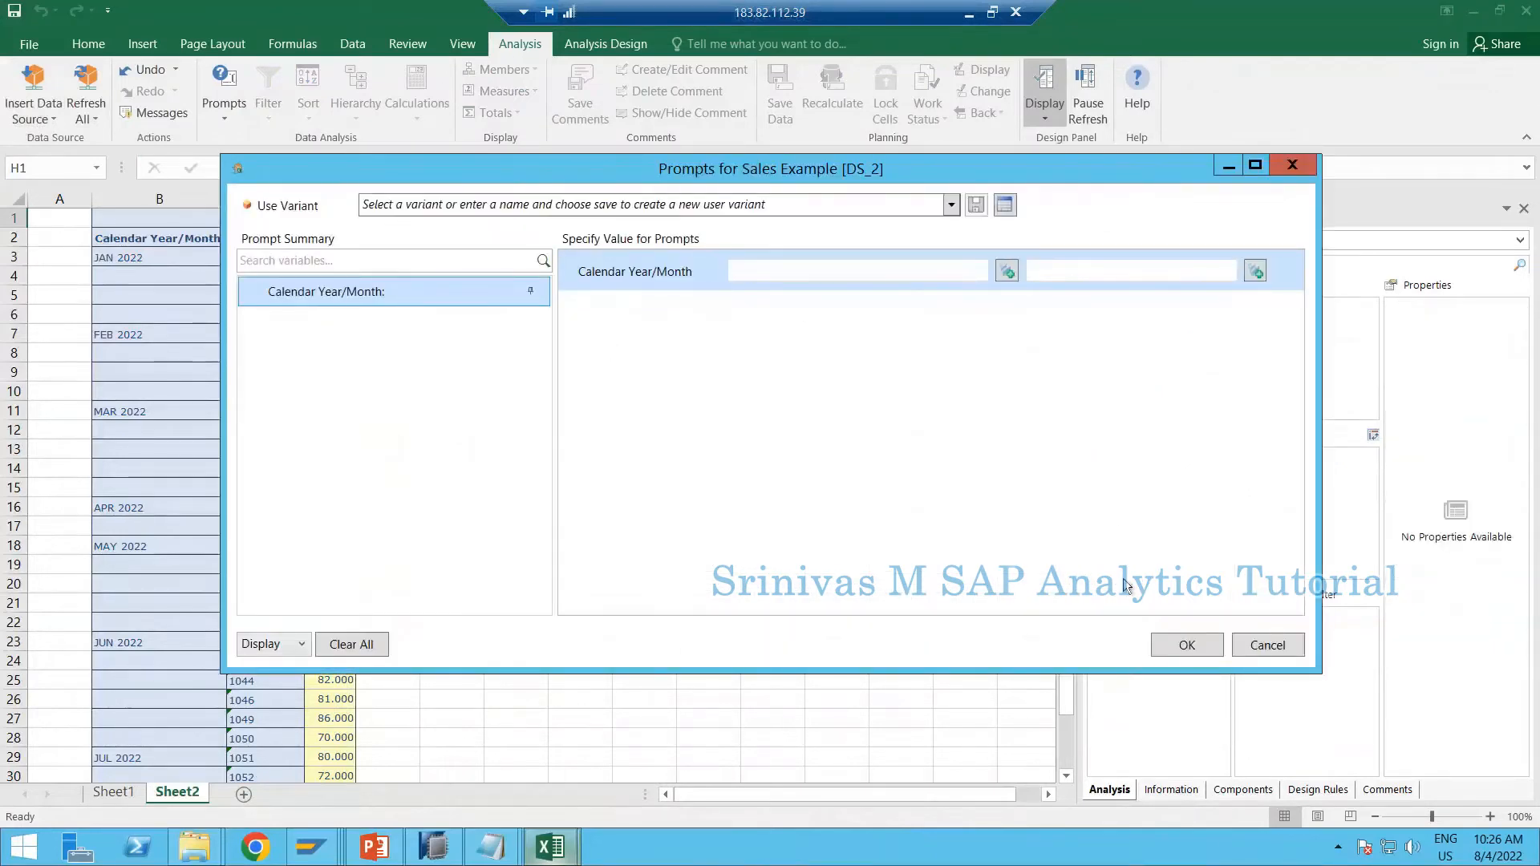
pyautogui.click(1178, 644)
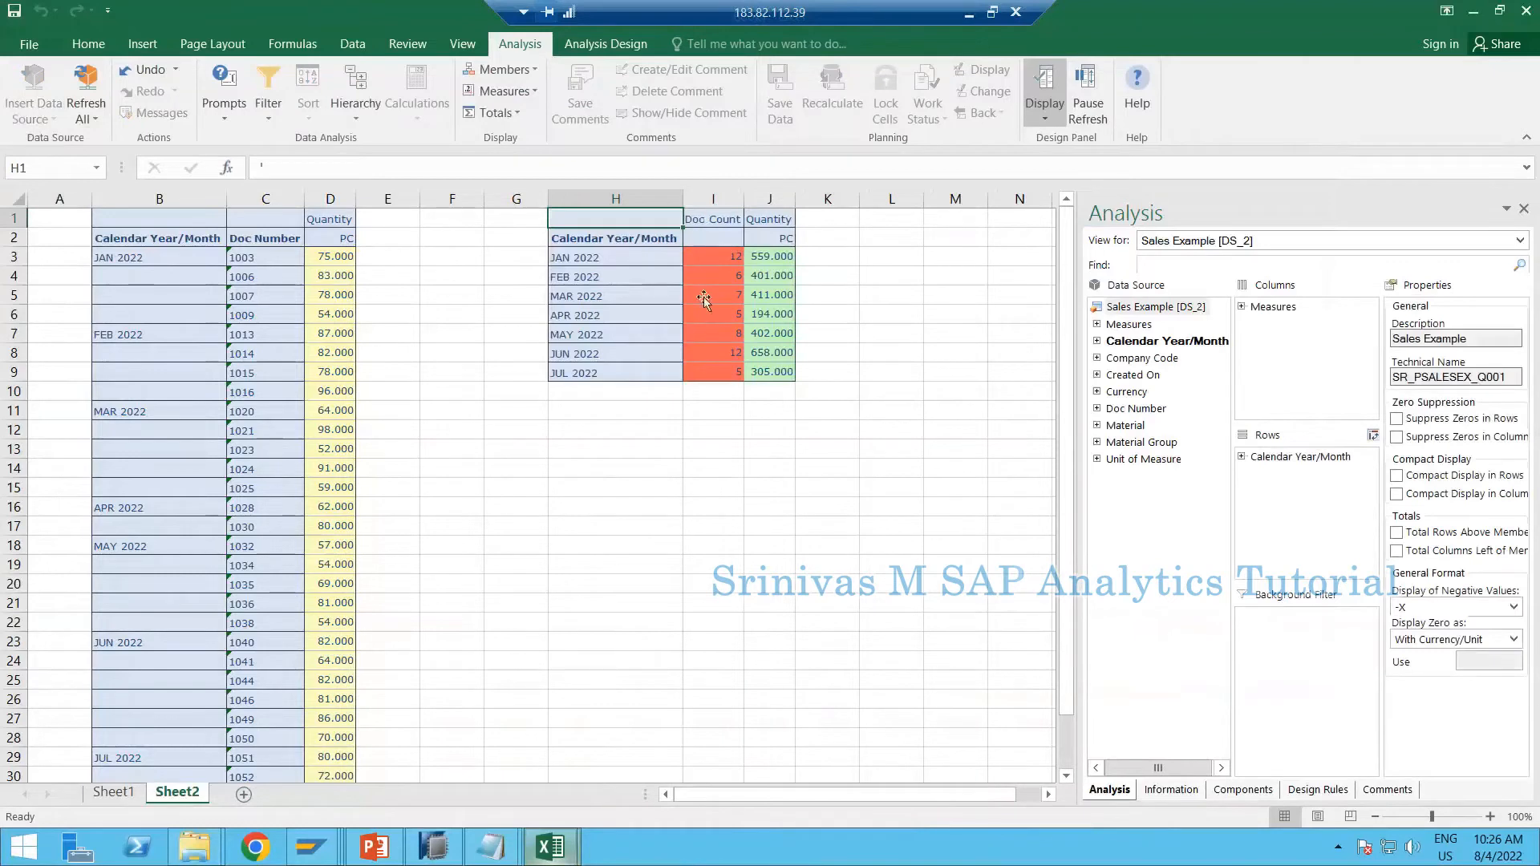
# Step: Examine the Doc Count values month by month in the Sales Example crosstab starting at H1
pyautogui.click(706, 222)
pyautogui.click(708, 279)
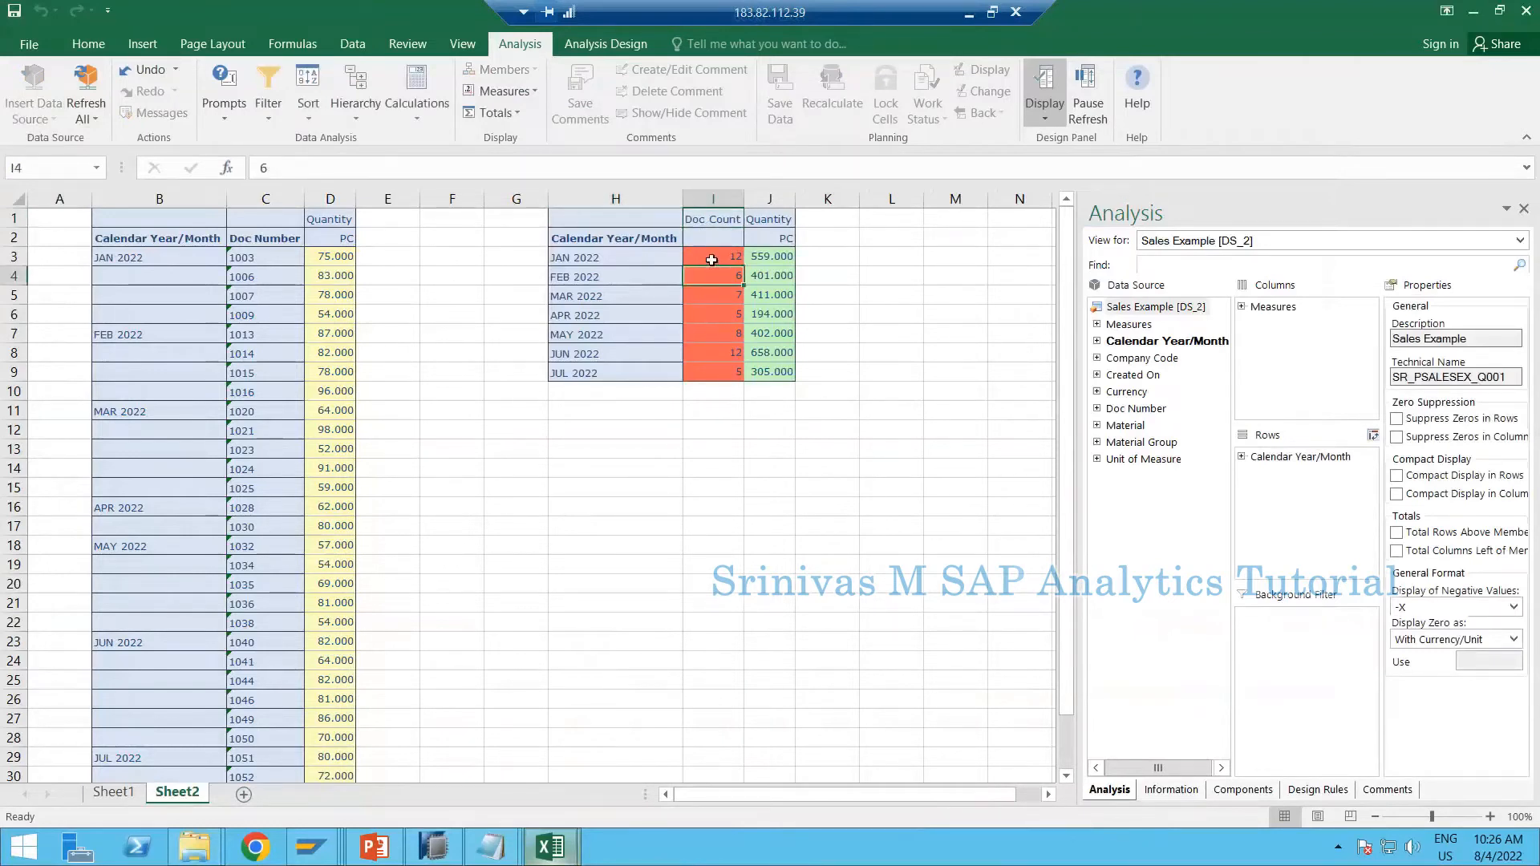
pyautogui.click(711, 258)
pyautogui.press('Down')
pyautogui.press('Down')
pyautogui.press('Down')
pyautogui.press('Down')
pyautogui.press('Down')
pyautogui.click(672, 259)
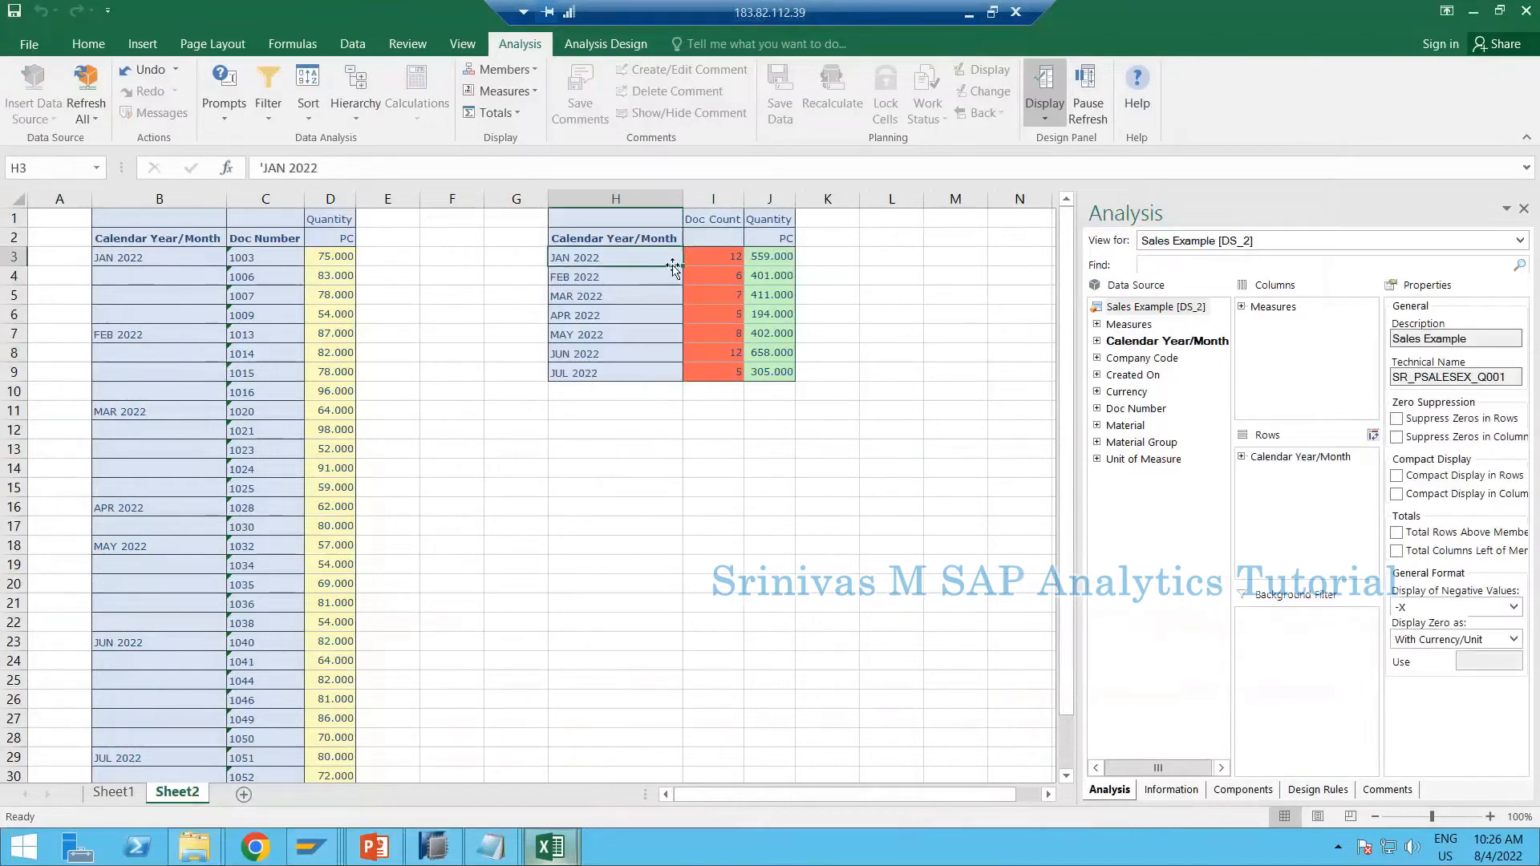
# Step: Compare the JAN 2022 Doc Count with the January document numbers listed in the crosstab in columns B to D
pyautogui.click(715, 256)
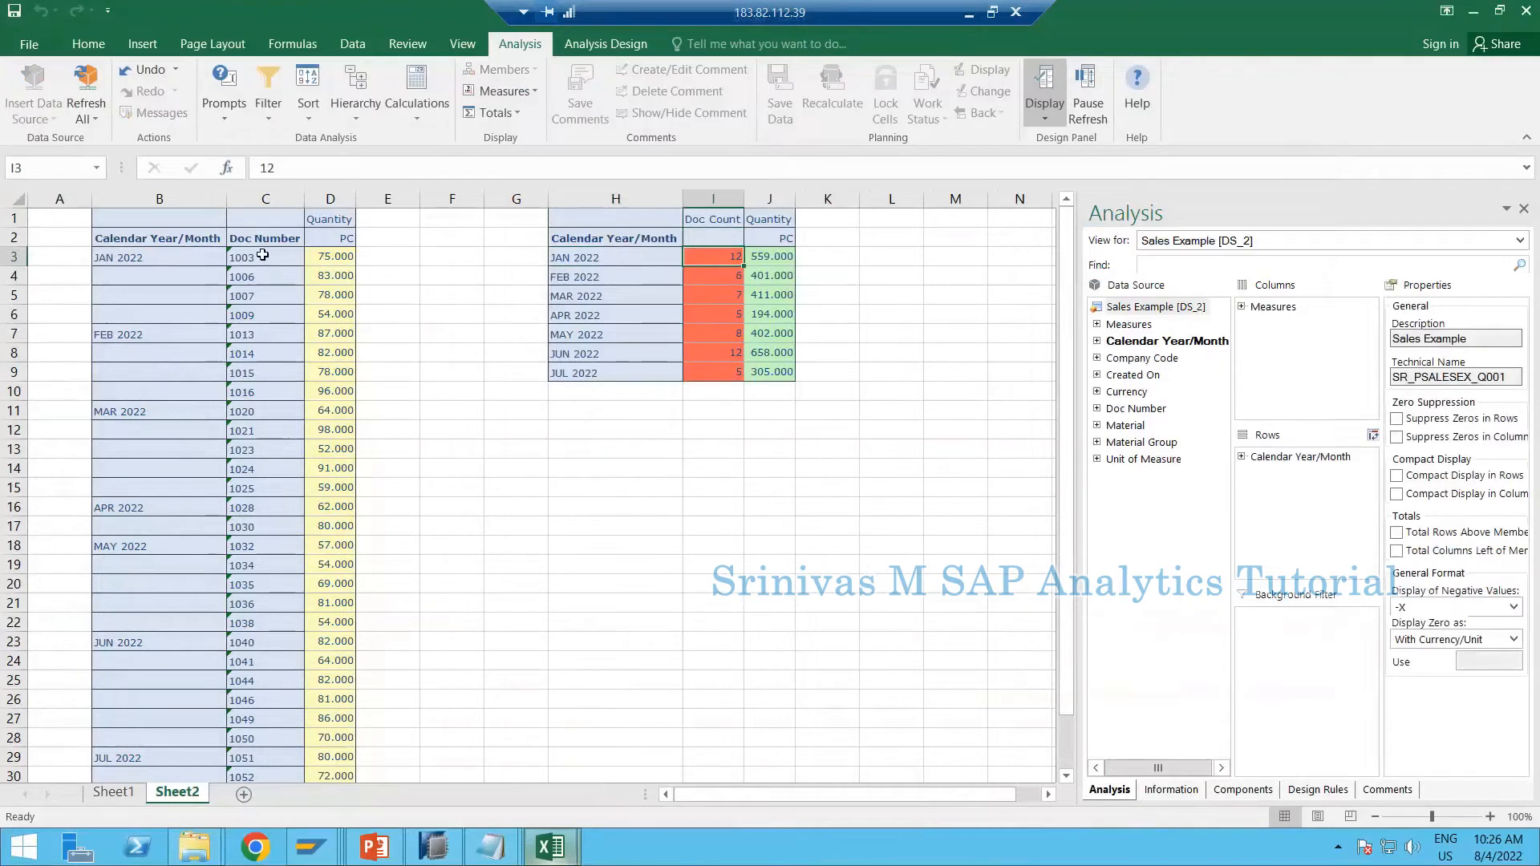
pyautogui.moveTo(262, 255); pyautogui.dragTo(269, 313)
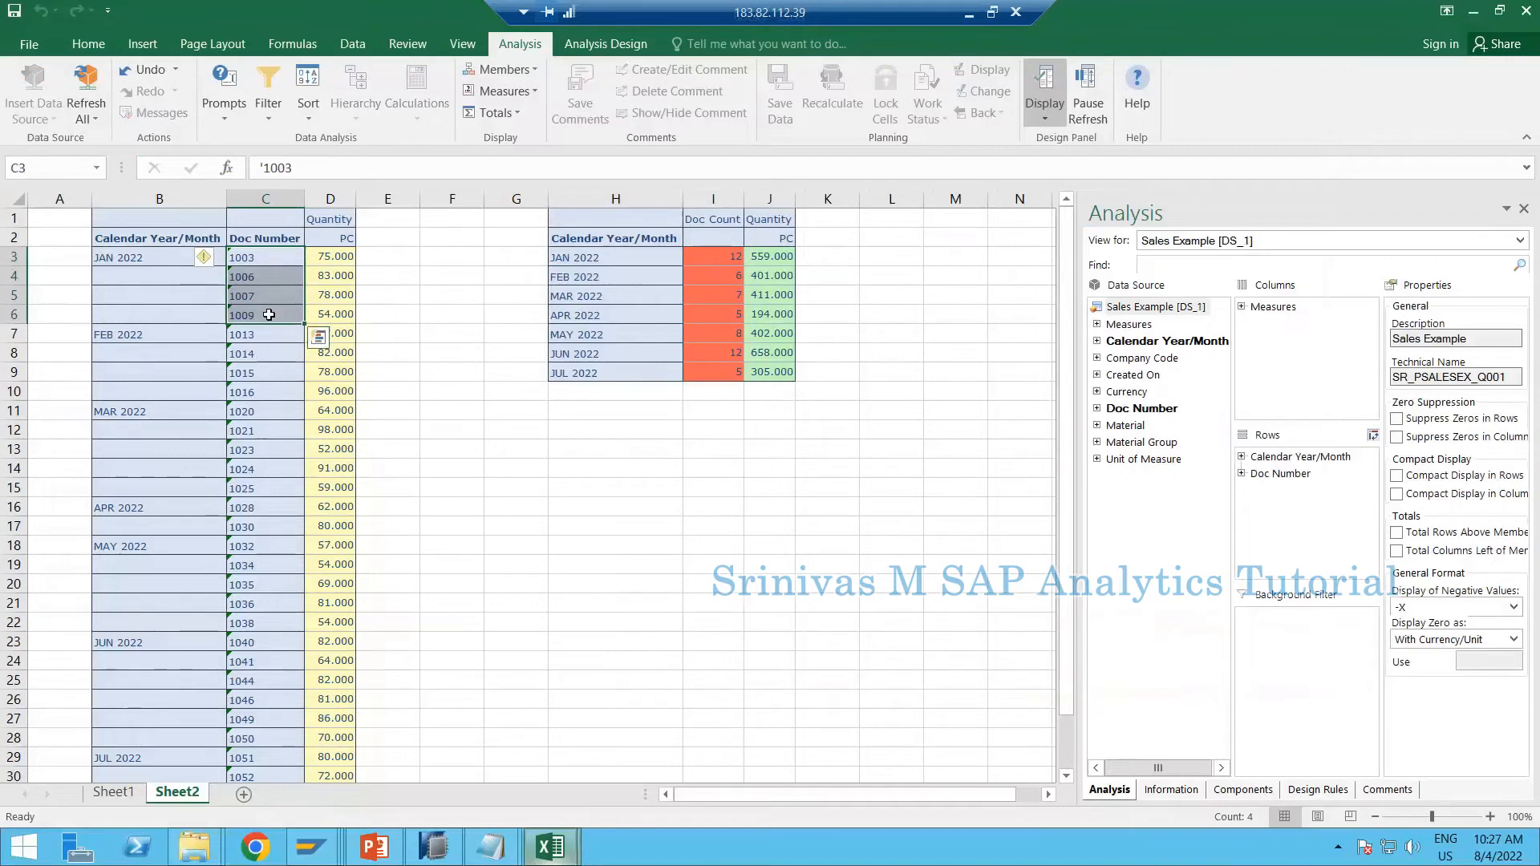
pyautogui.click(265, 257)
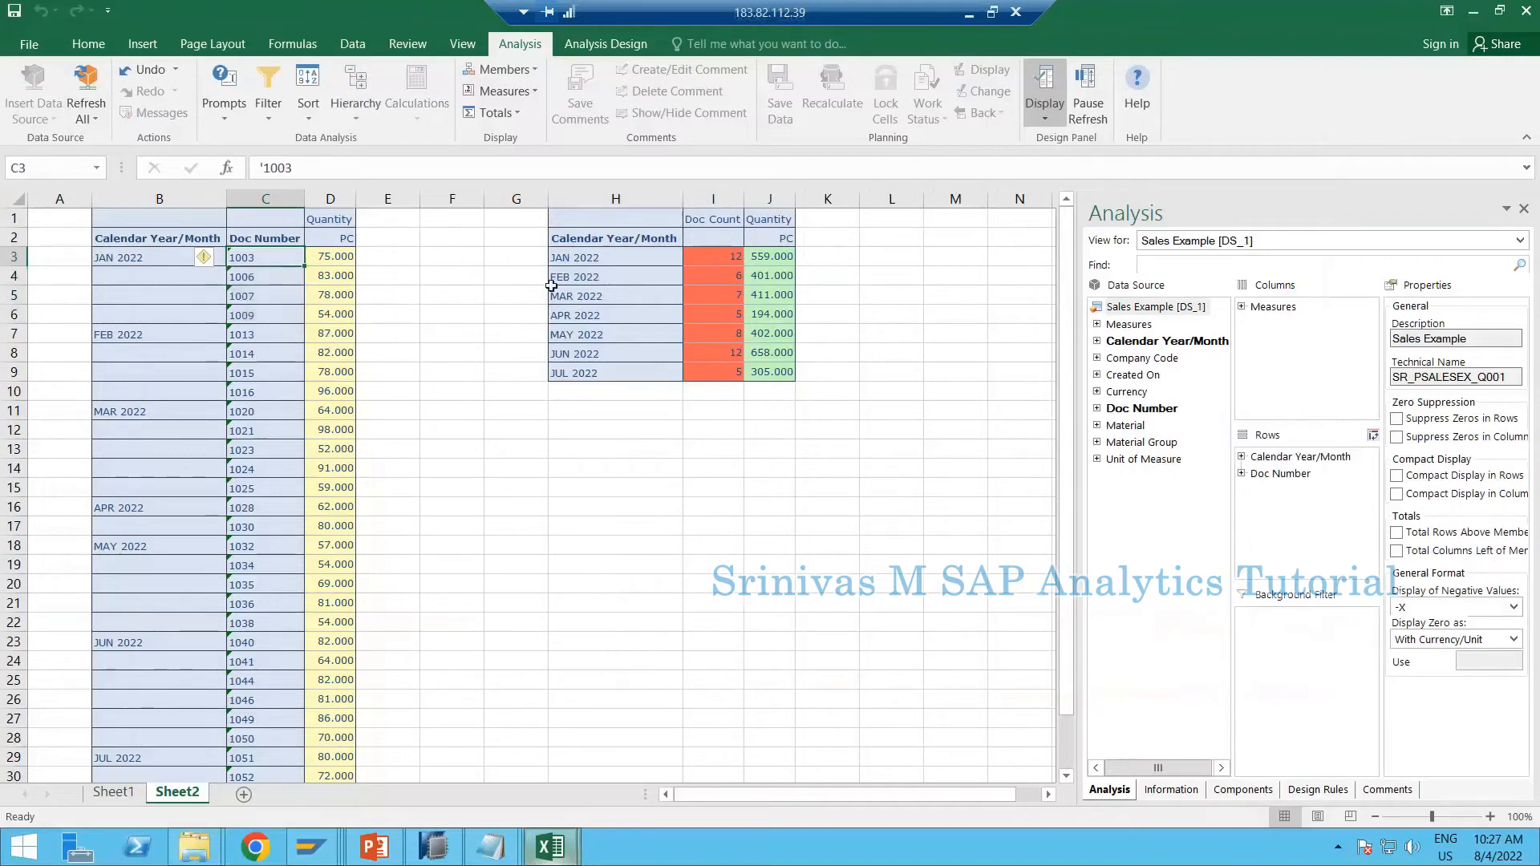
pyautogui.click(712, 258)
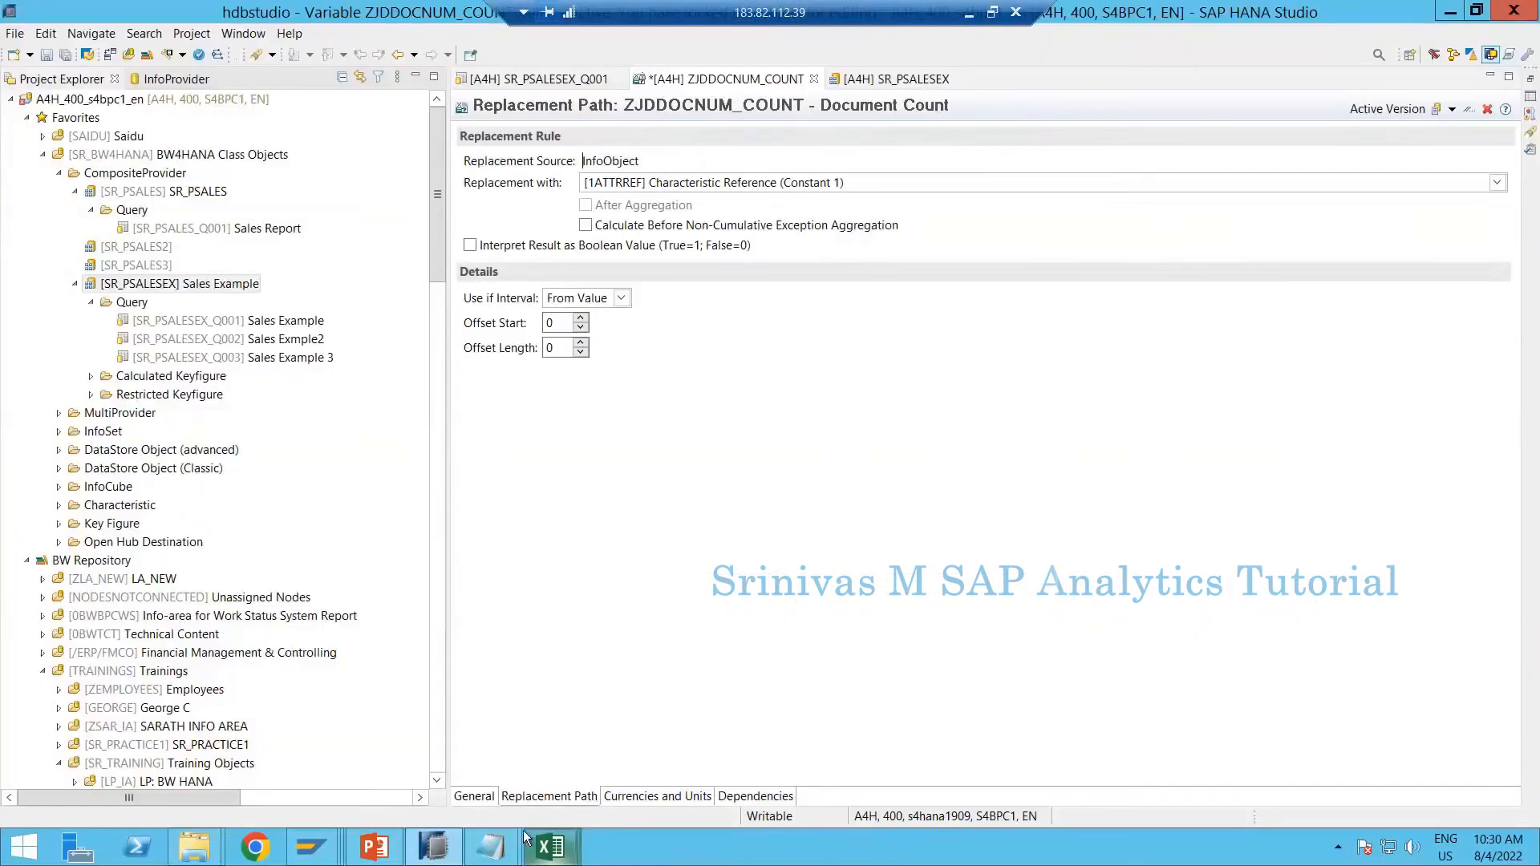
# Step: Return to the Excel crosstabs, check the January and February Doc Count, and recheck January against its document numbers in C3:C6
pyautogui.click(445, 855)
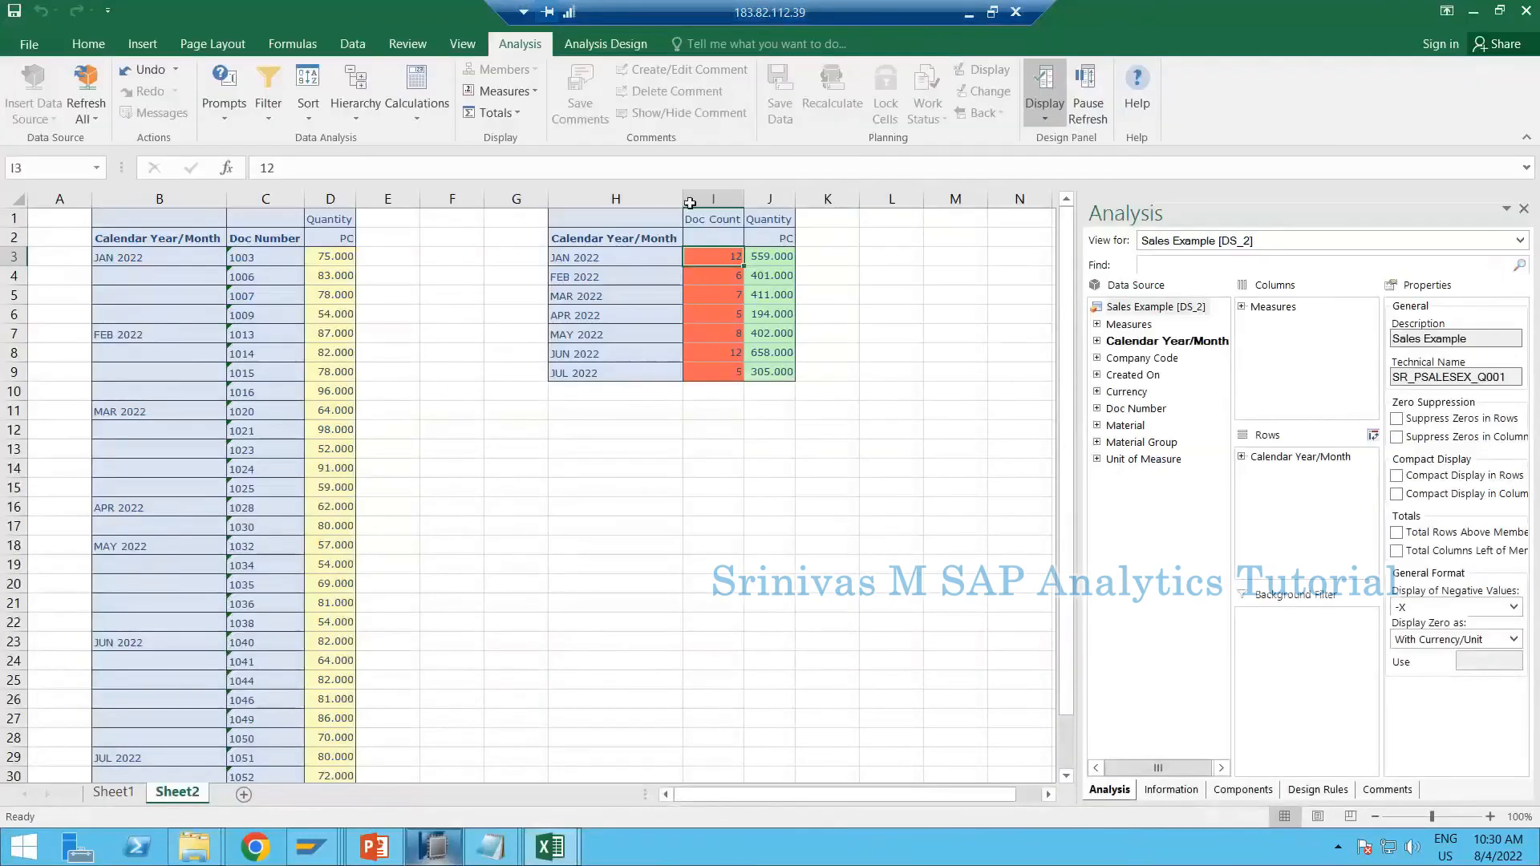
pyautogui.click(606, 263)
pyautogui.click(725, 254)
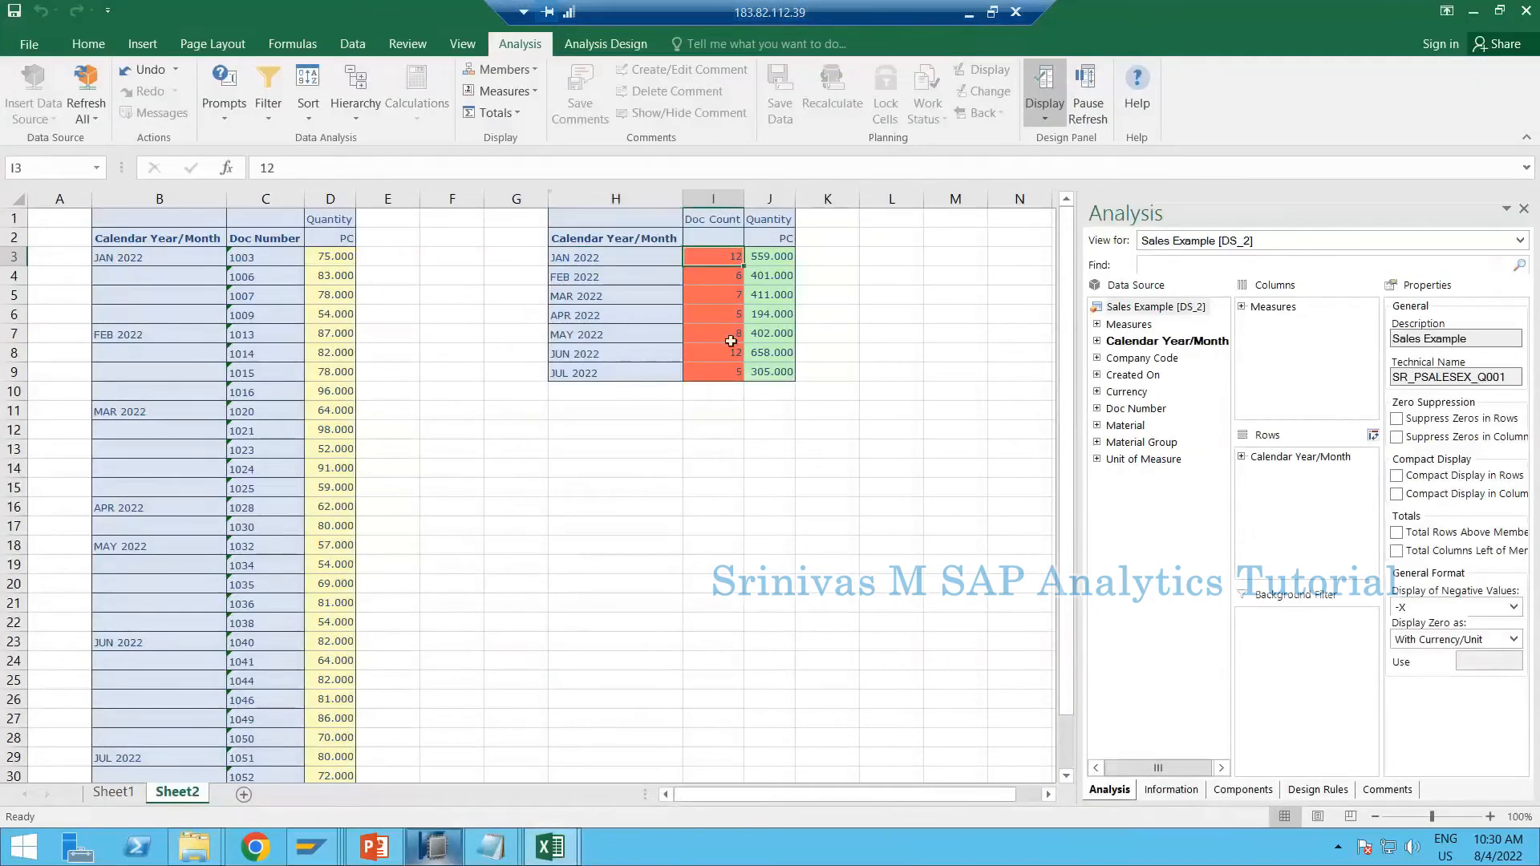
pyautogui.click(638, 275)
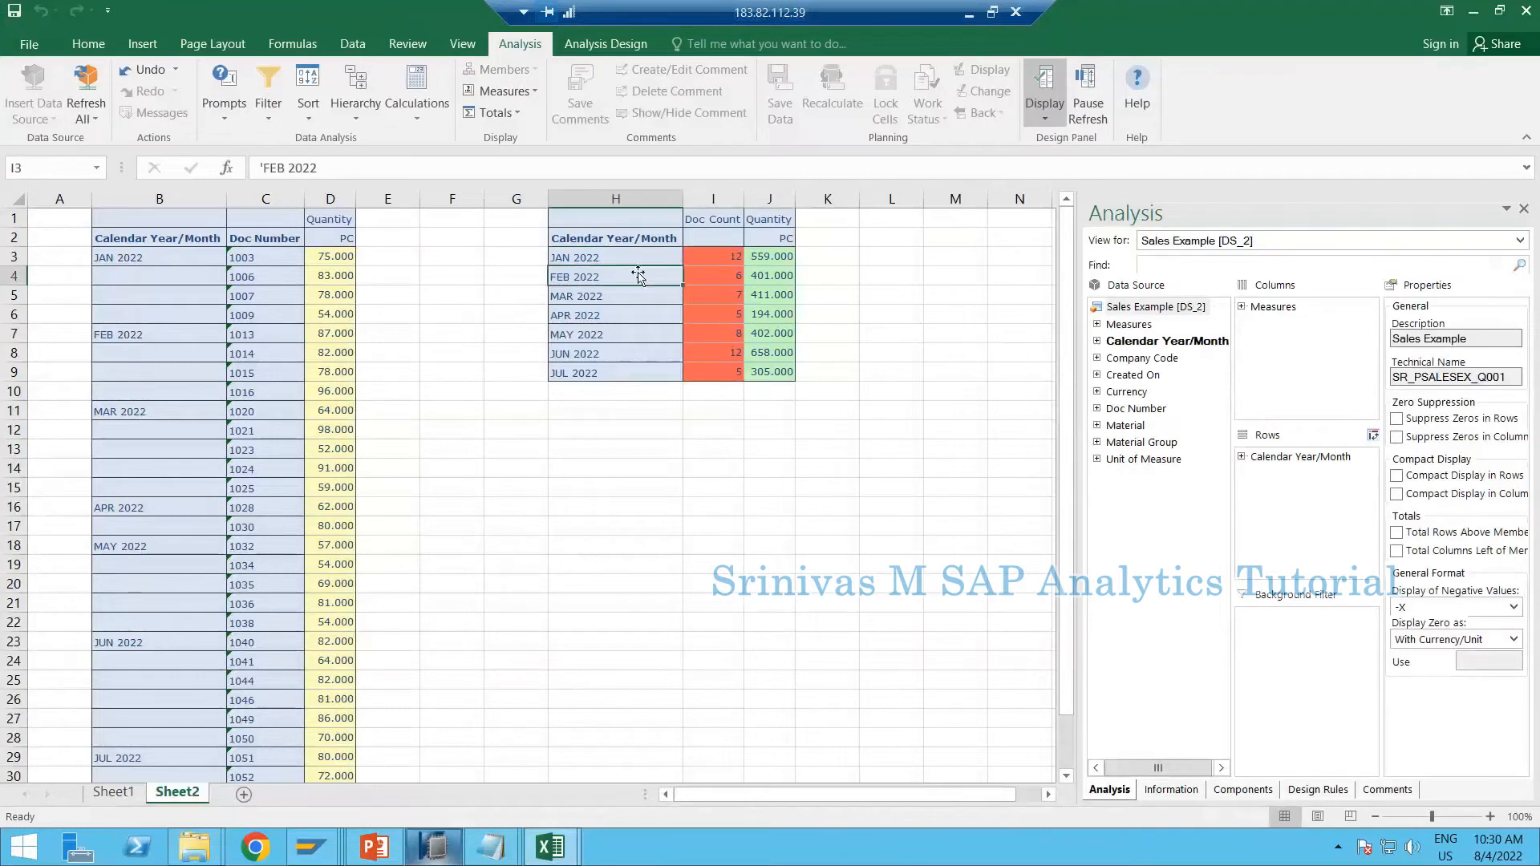
pyautogui.click(720, 276)
pyautogui.click(729, 258)
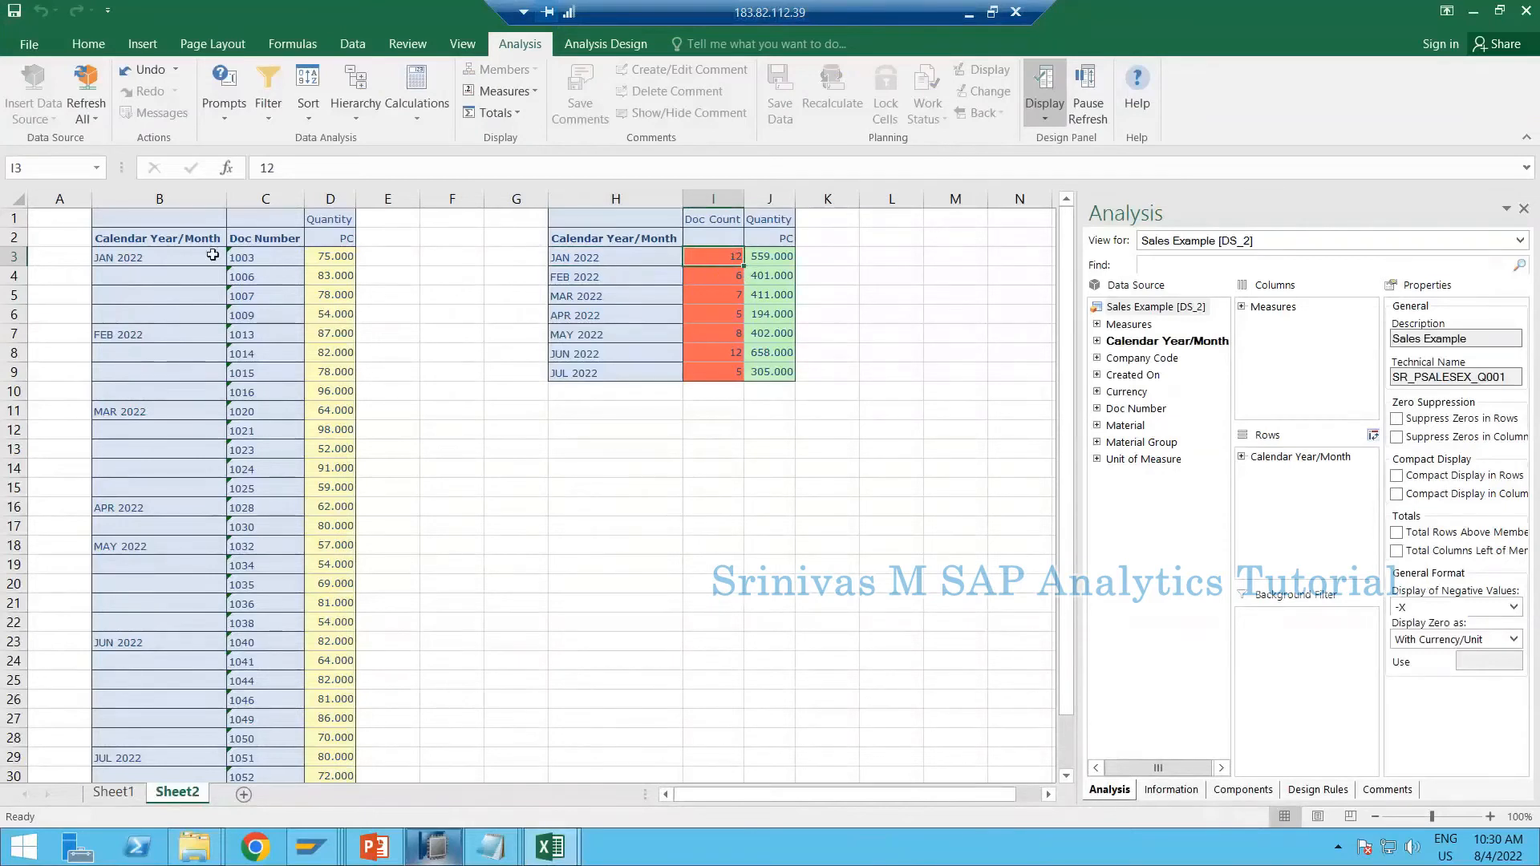
pyautogui.moveTo(257, 255); pyautogui.dragTo(271, 316)
pyautogui.click(726, 266)
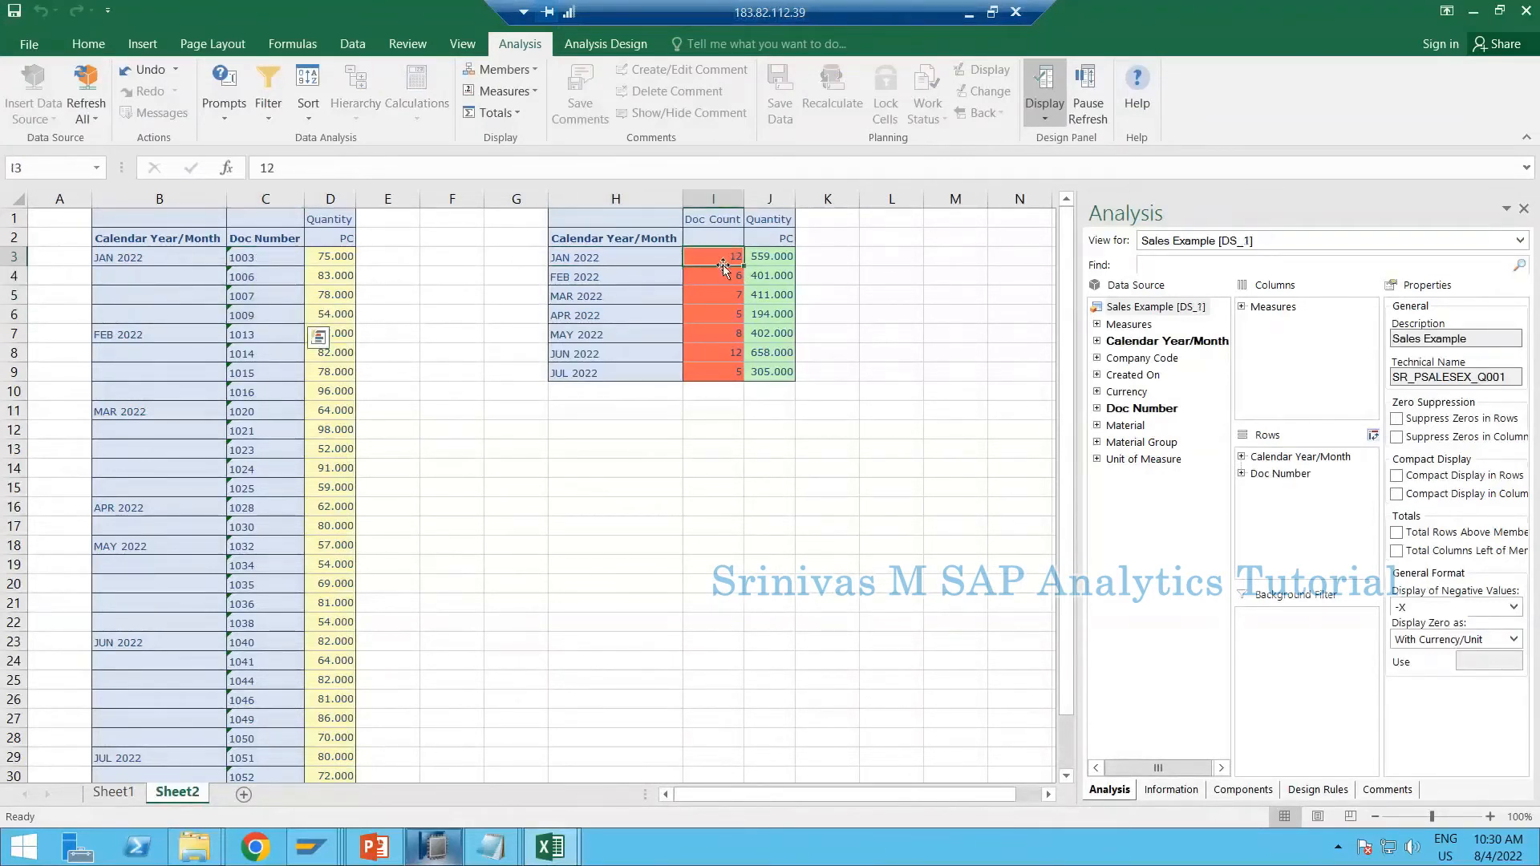
# Step: Switch to SAP HANA Studio, check the InfoProvider of query SR_PSALESEX_Q001, and open CompositeProvider SR_PSALESEX to inspect its source DataStore object
pyautogui.click(433, 846)
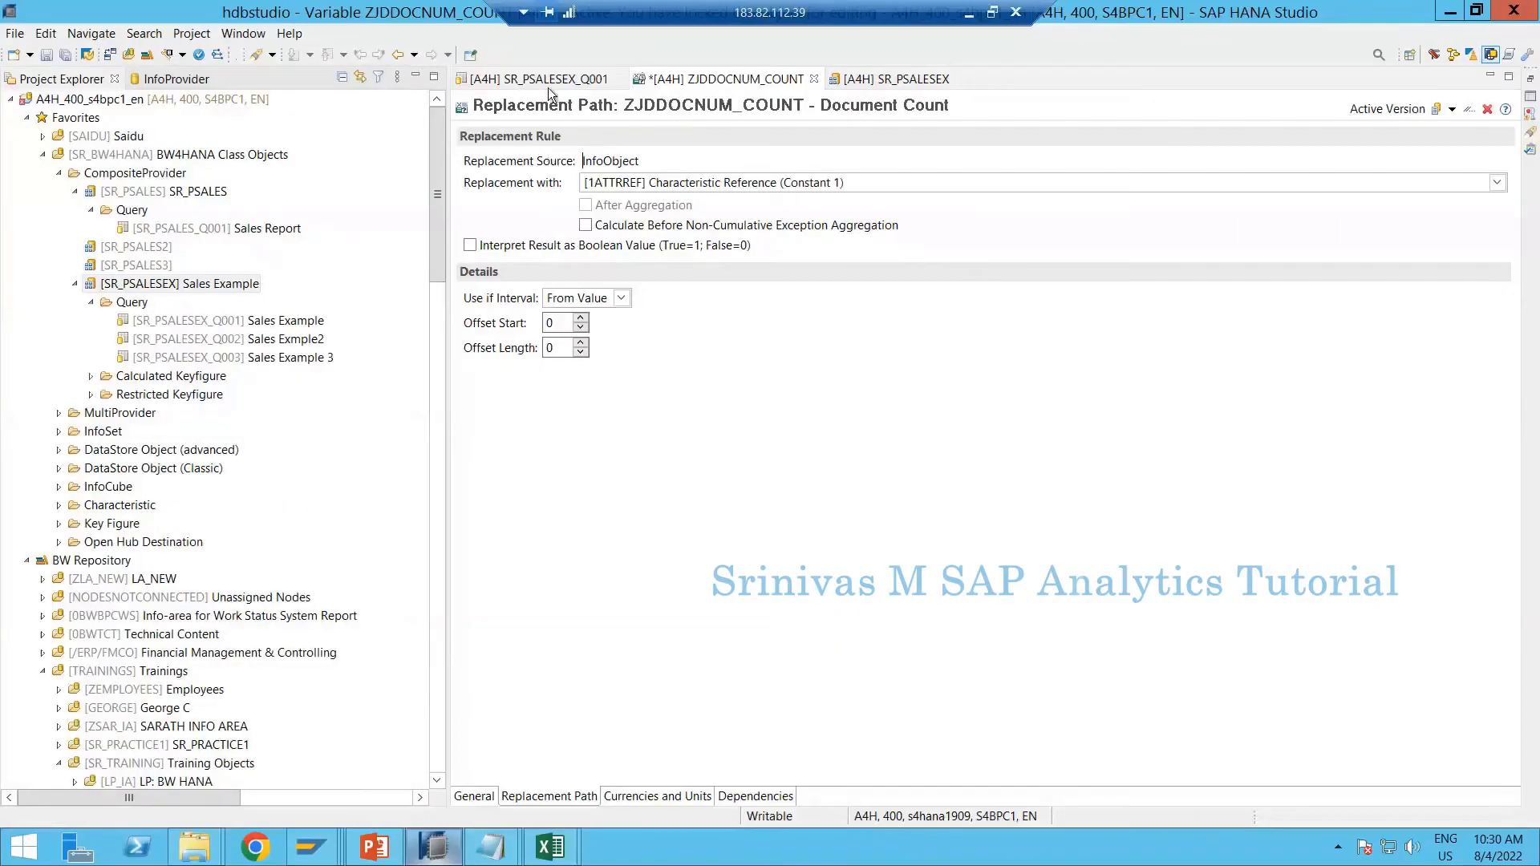
pyautogui.click(548, 83)
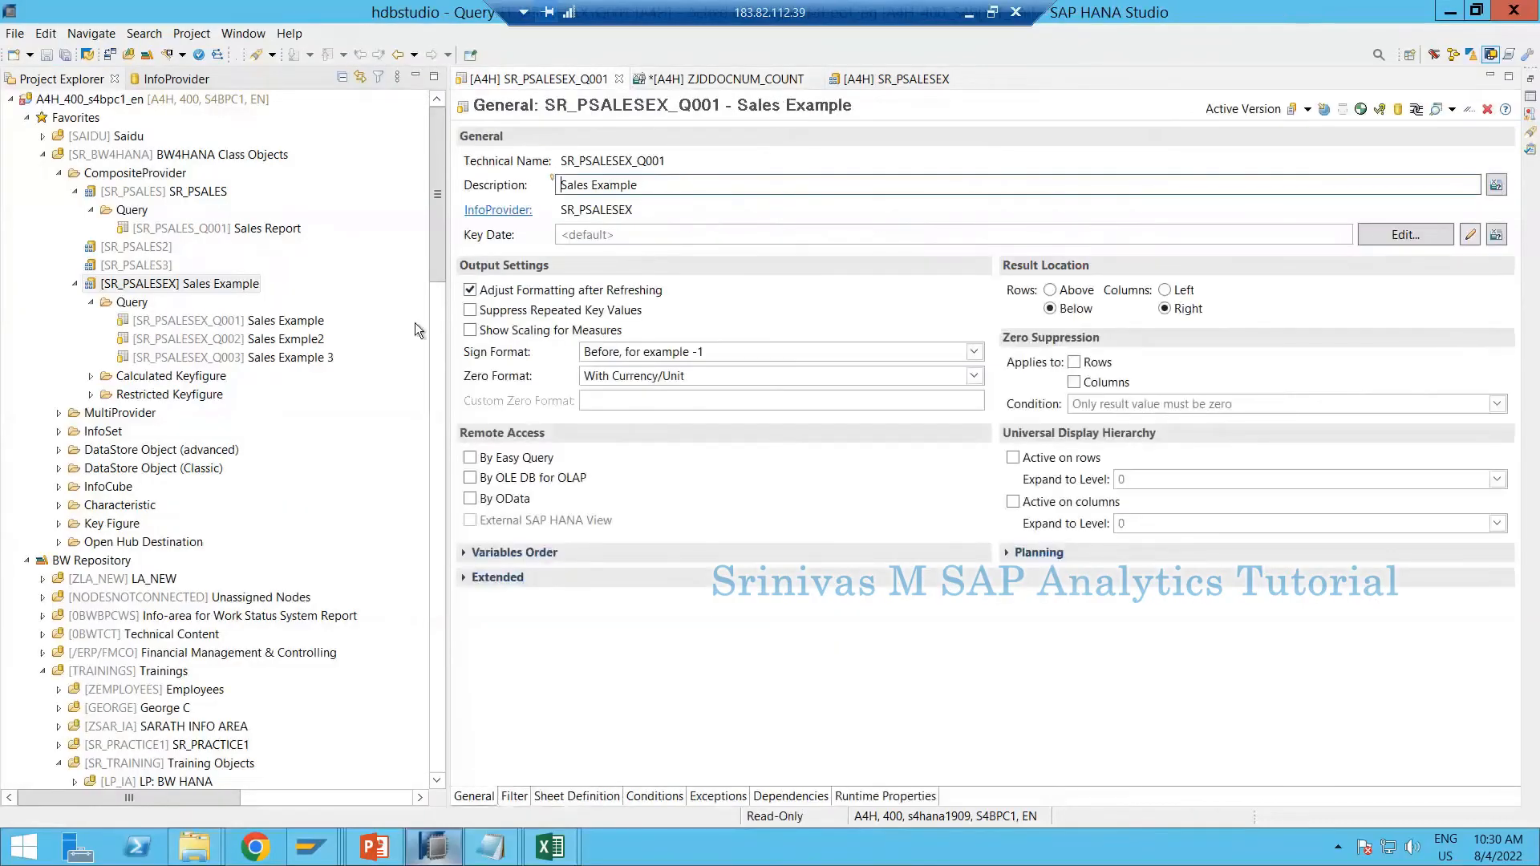
pyautogui.click(115, 289)
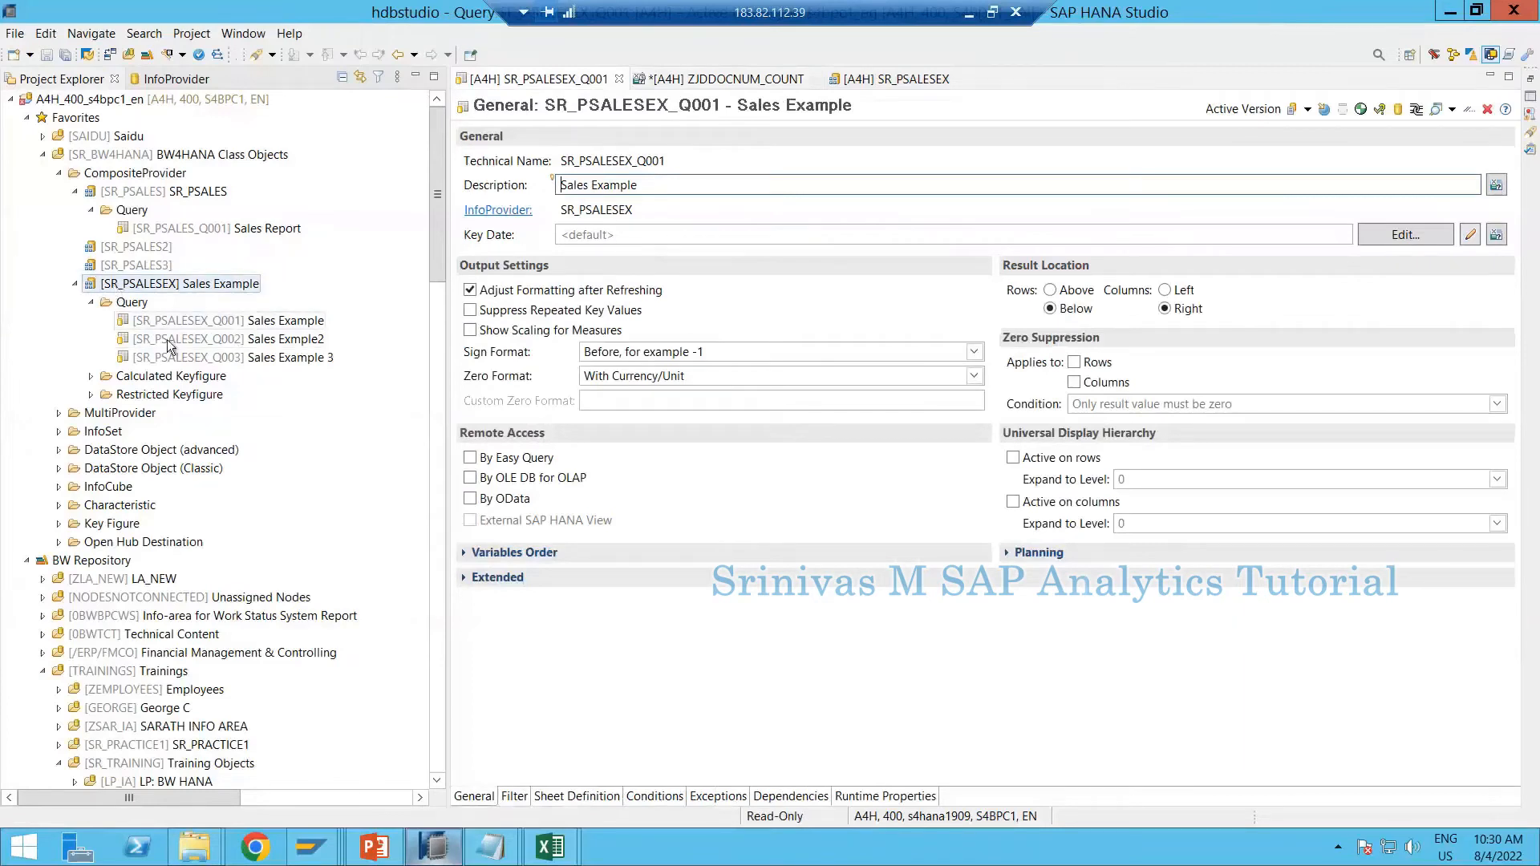
pyautogui.click(489, 797)
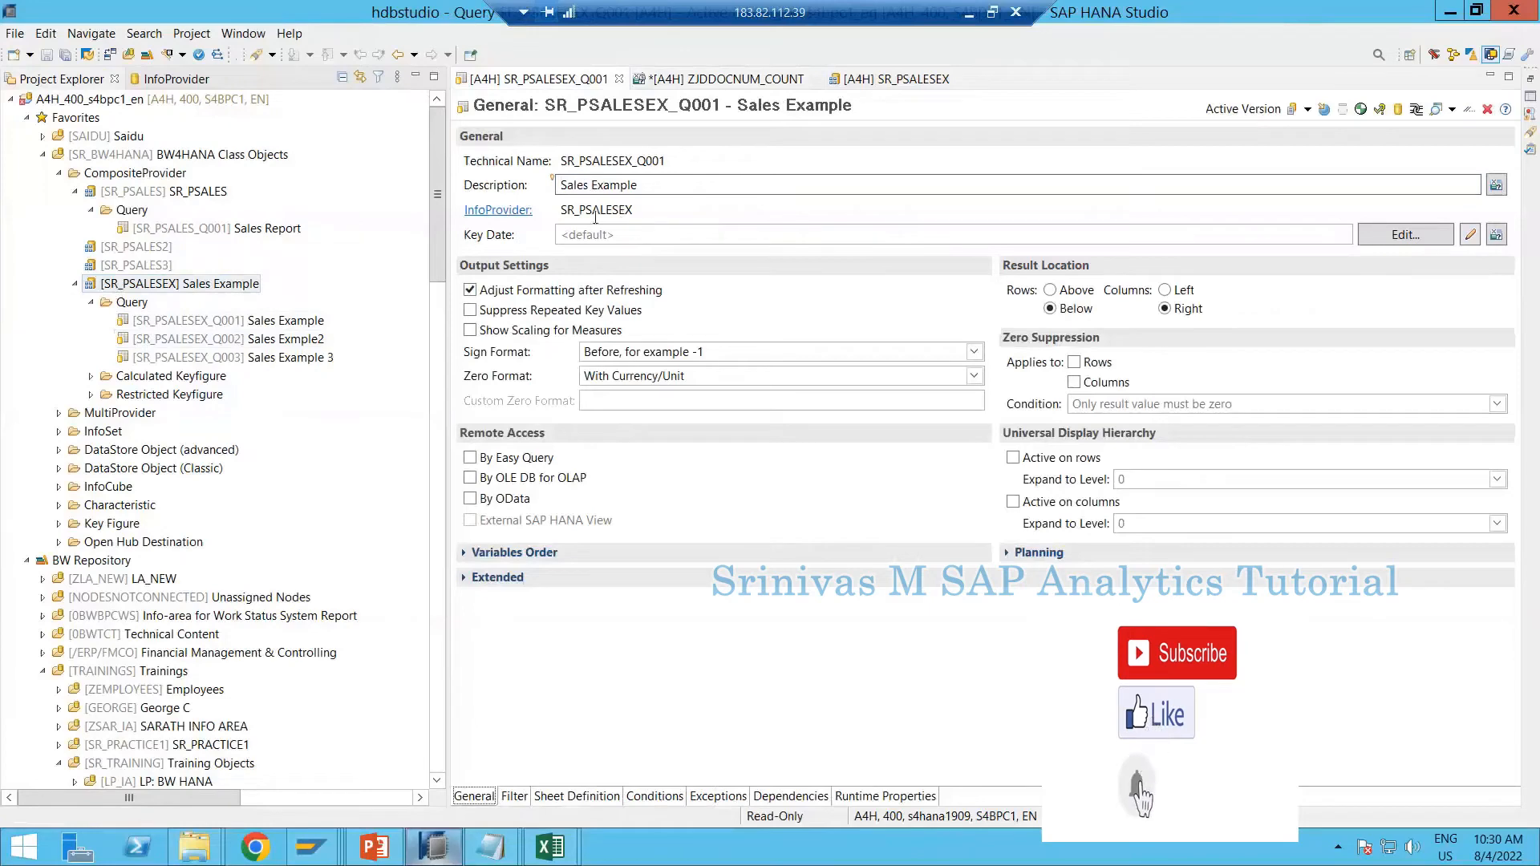
pyautogui.moveTo(633, 210); pyautogui.dragTo(559, 211)
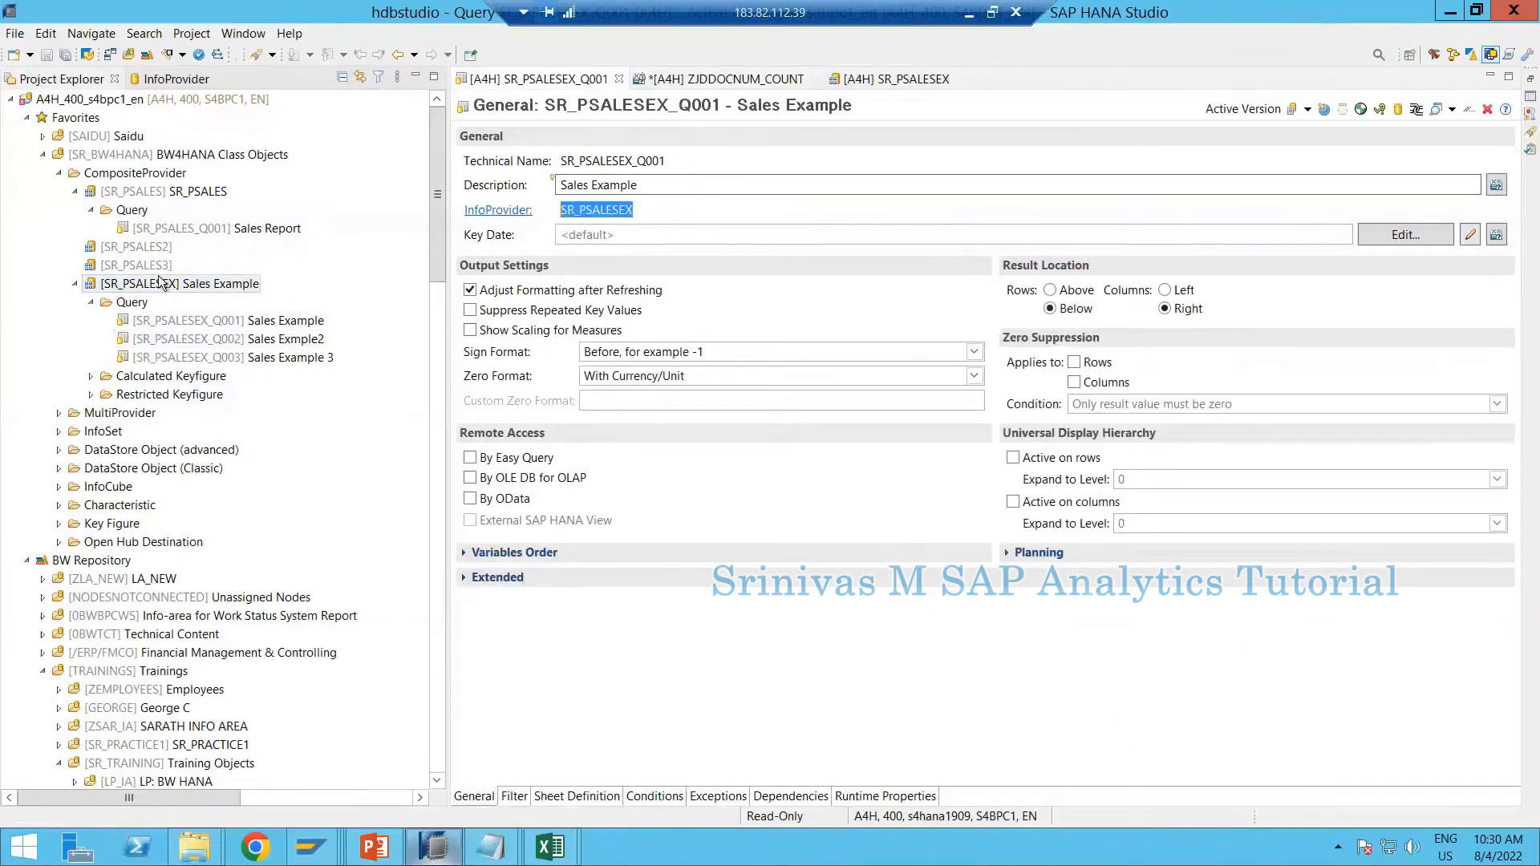
pyautogui.click(141, 286)
pyautogui.doubleClick(141, 285)
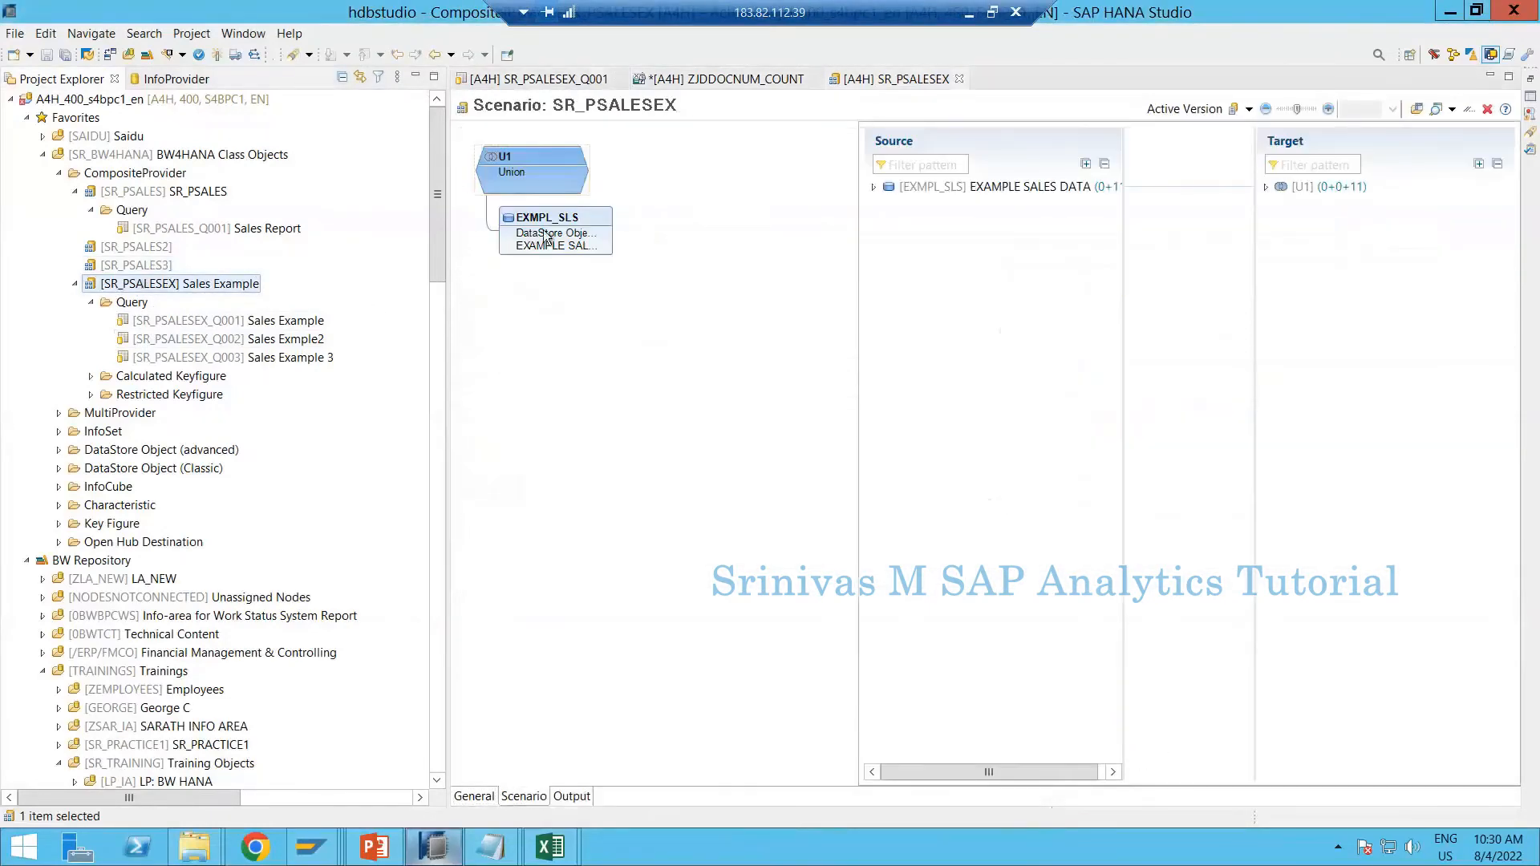
pyautogui.moveTo(542, 243)
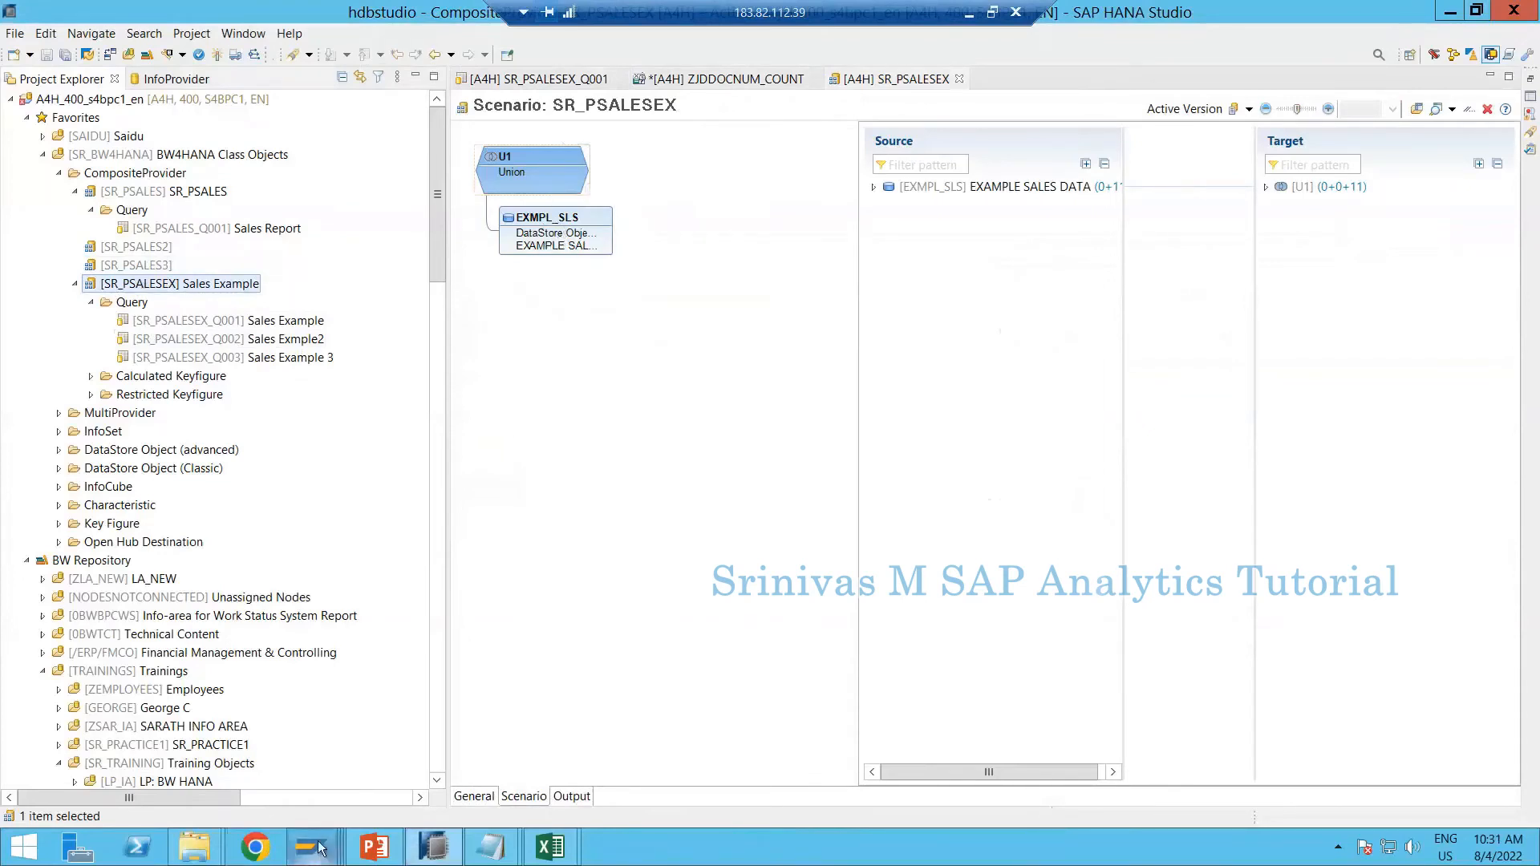
# Step: Switch to the SAP Data Browser showing table /BIC/AEXMPL_SLS2 and examine the CALMONTH column of its entries
pyautogui.moveTo(318, 849)
pyautogui.click(358, 772)
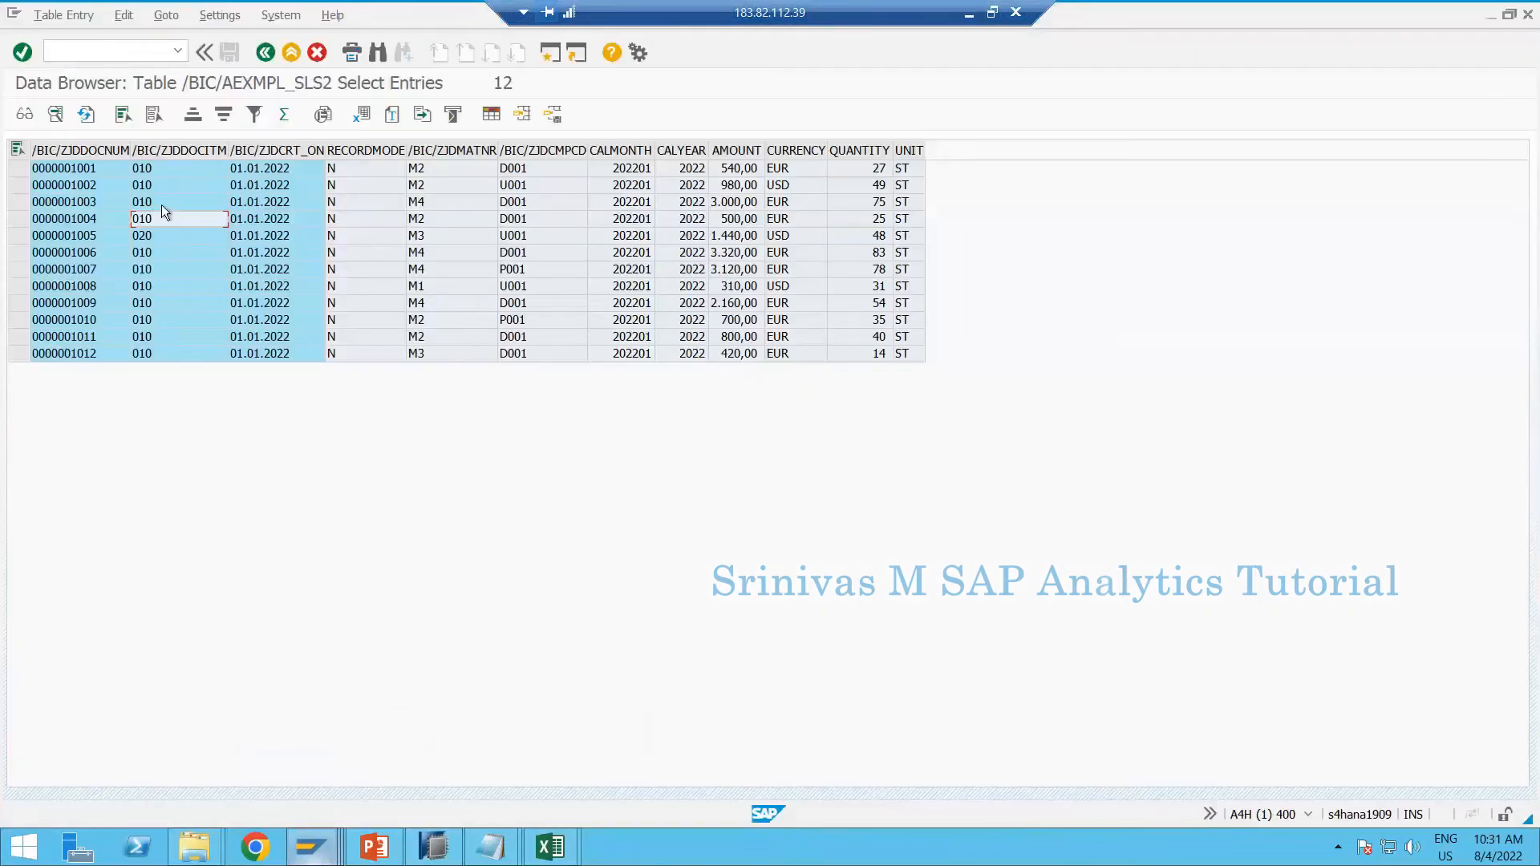
pyautogui.click(632, 152)
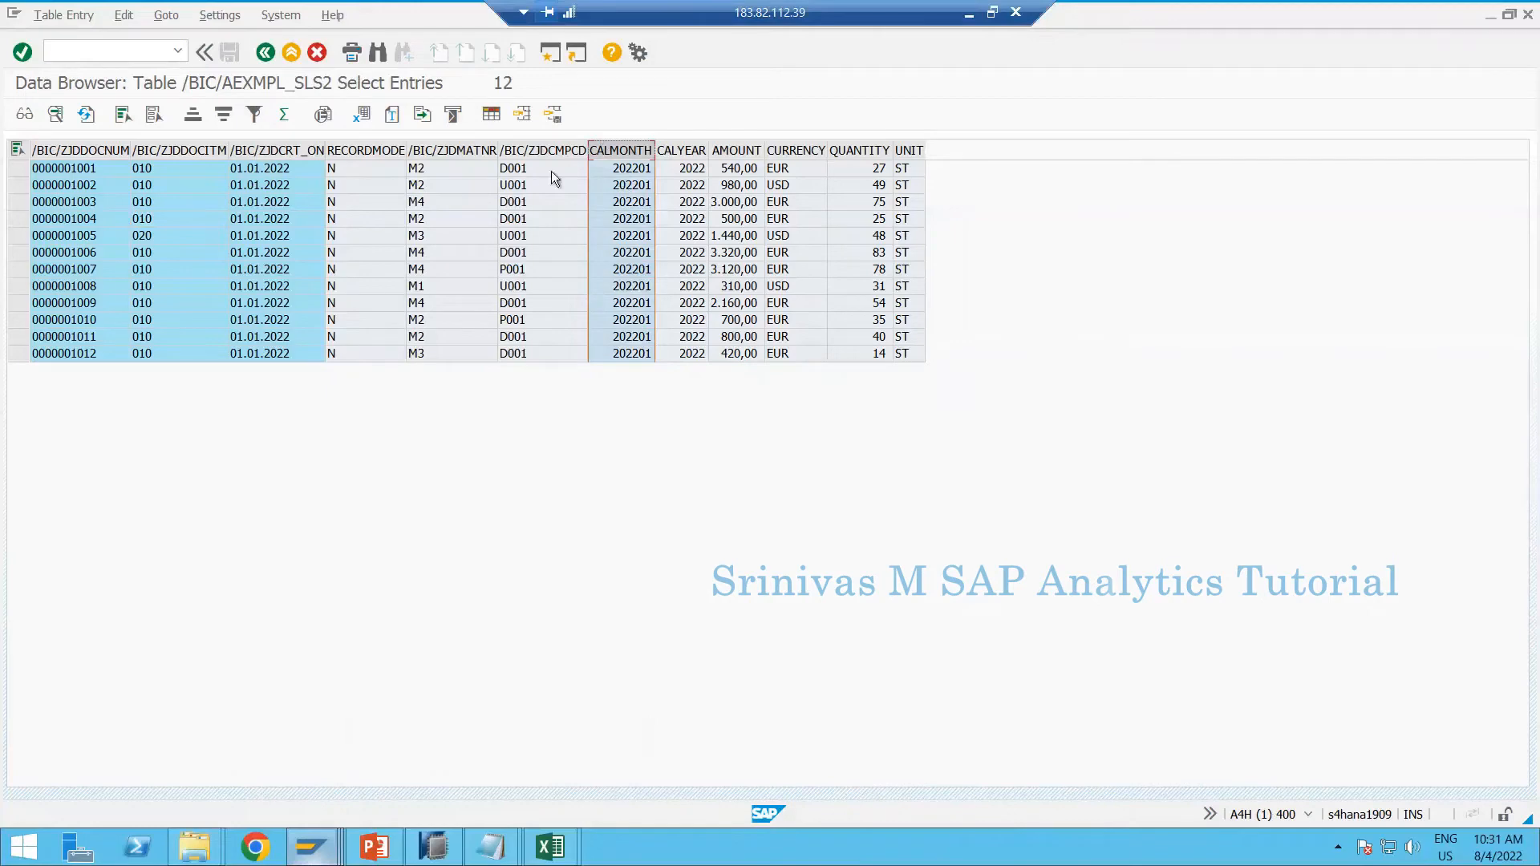
# Step: Switch to the Excel workbook Book1 and review the entire Doc Count column on Sheet2
pyautogui.moveTo(550, 847)
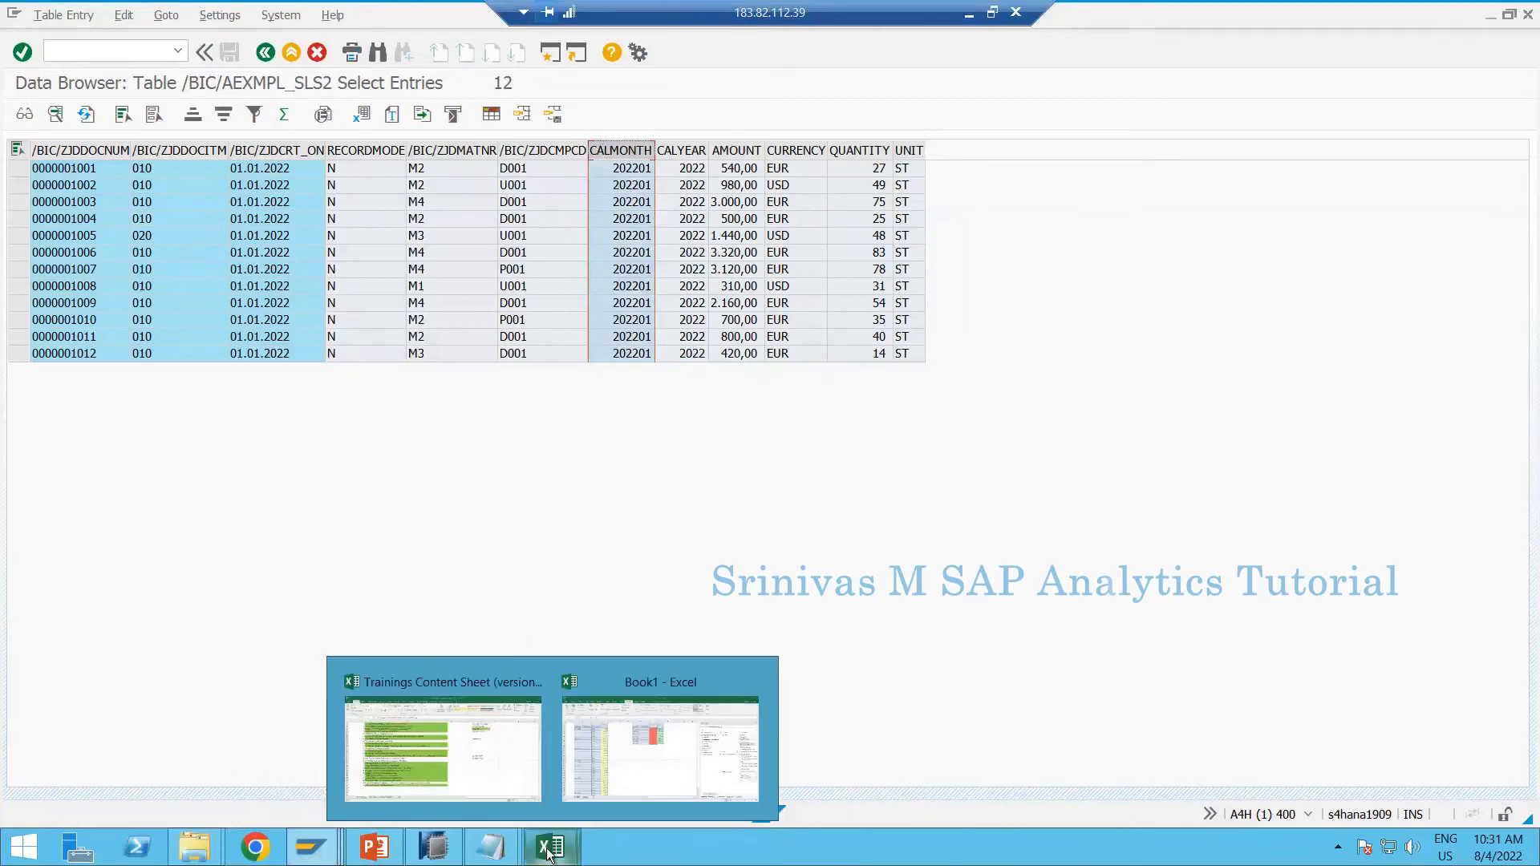
pyautogui.click(645, 766)
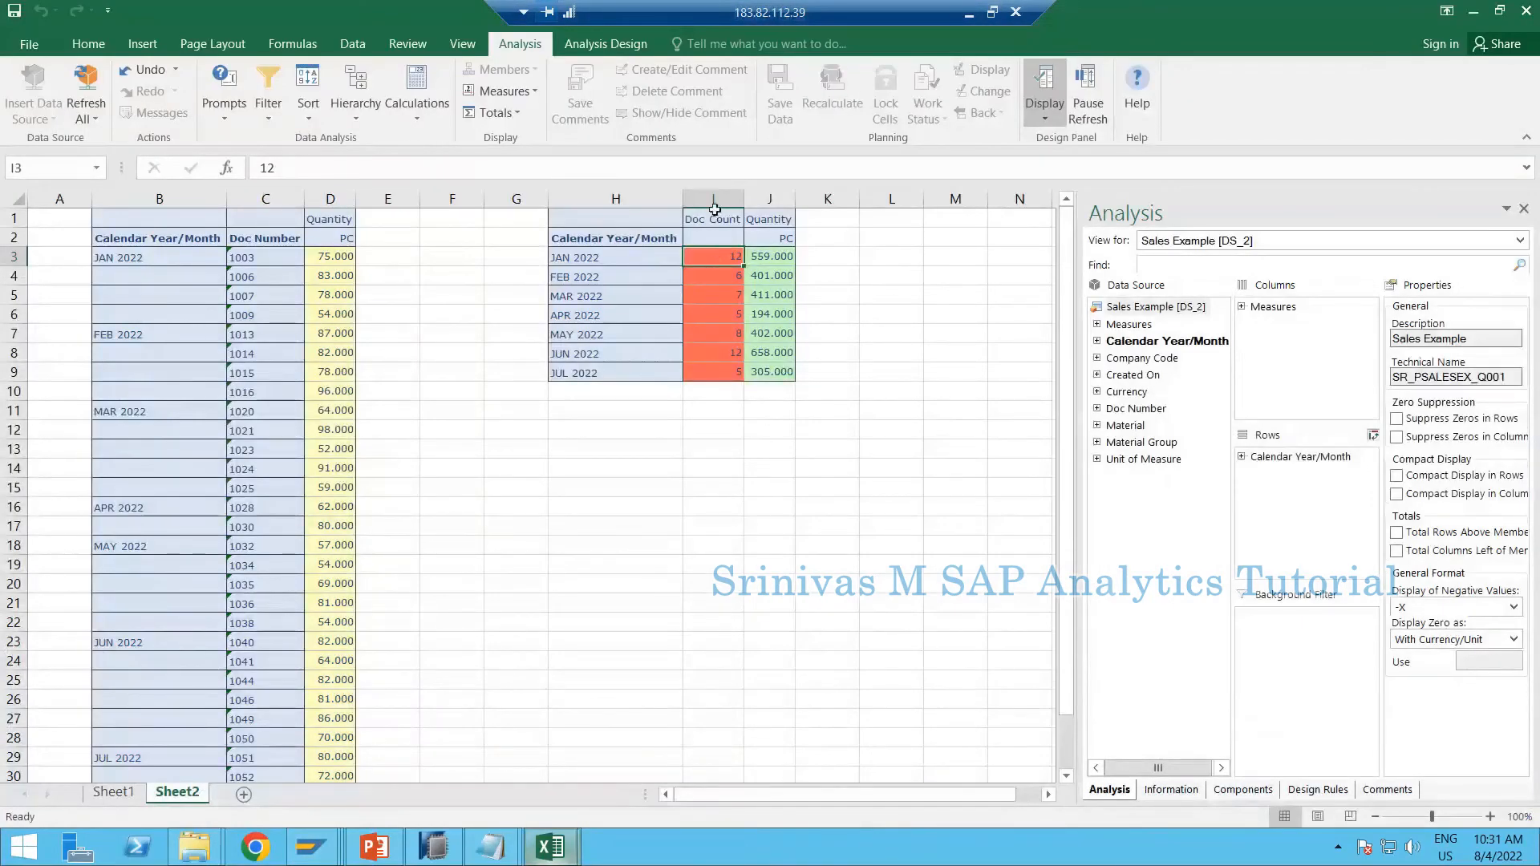
pyautogui.click(712, 198)
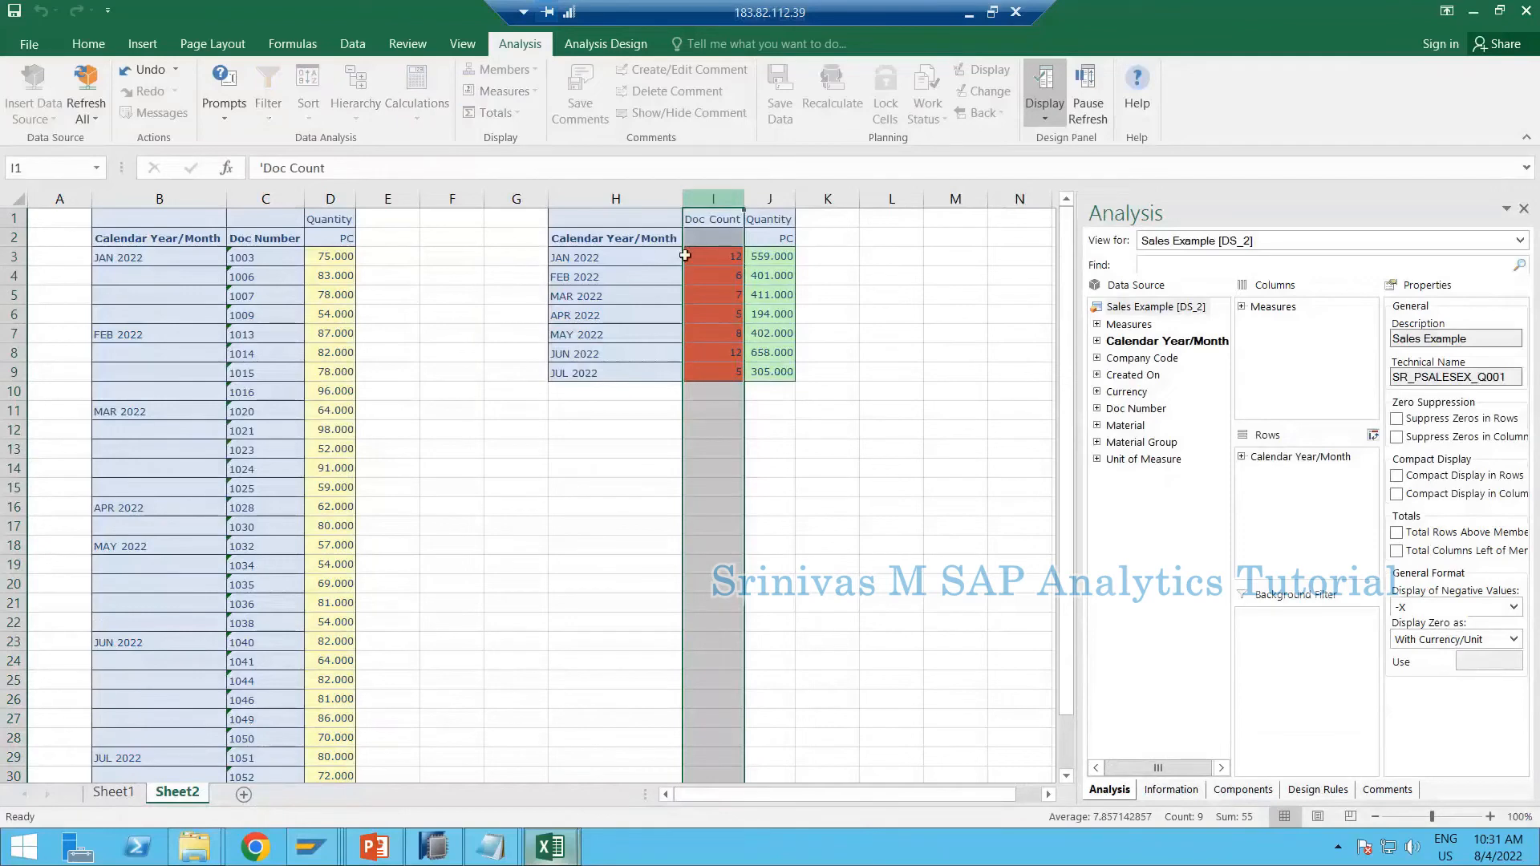
pyautogui.click(437, 852)
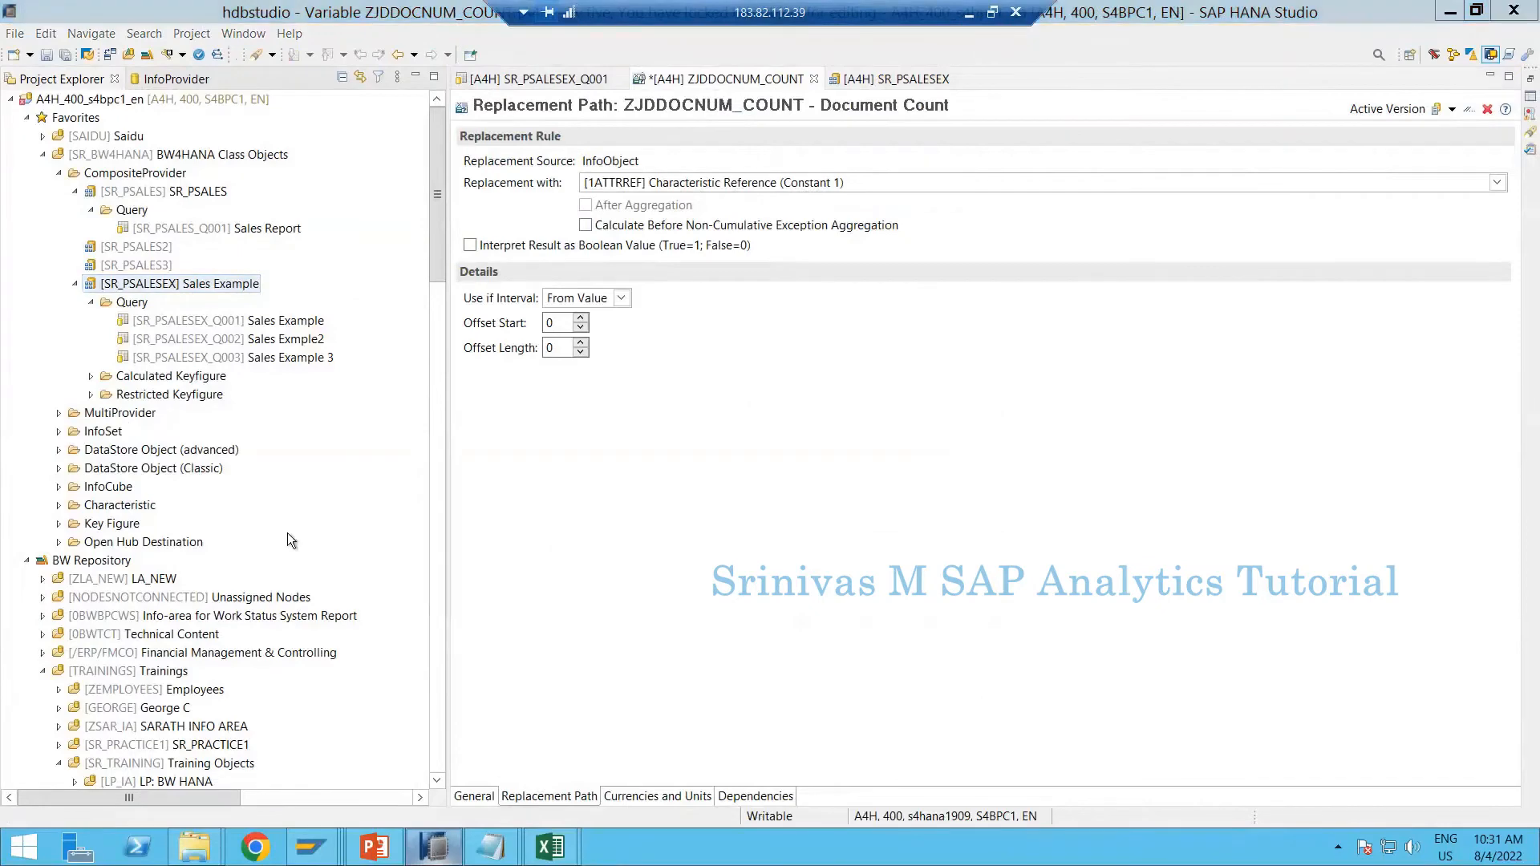
pyautogui.click(437, 851)
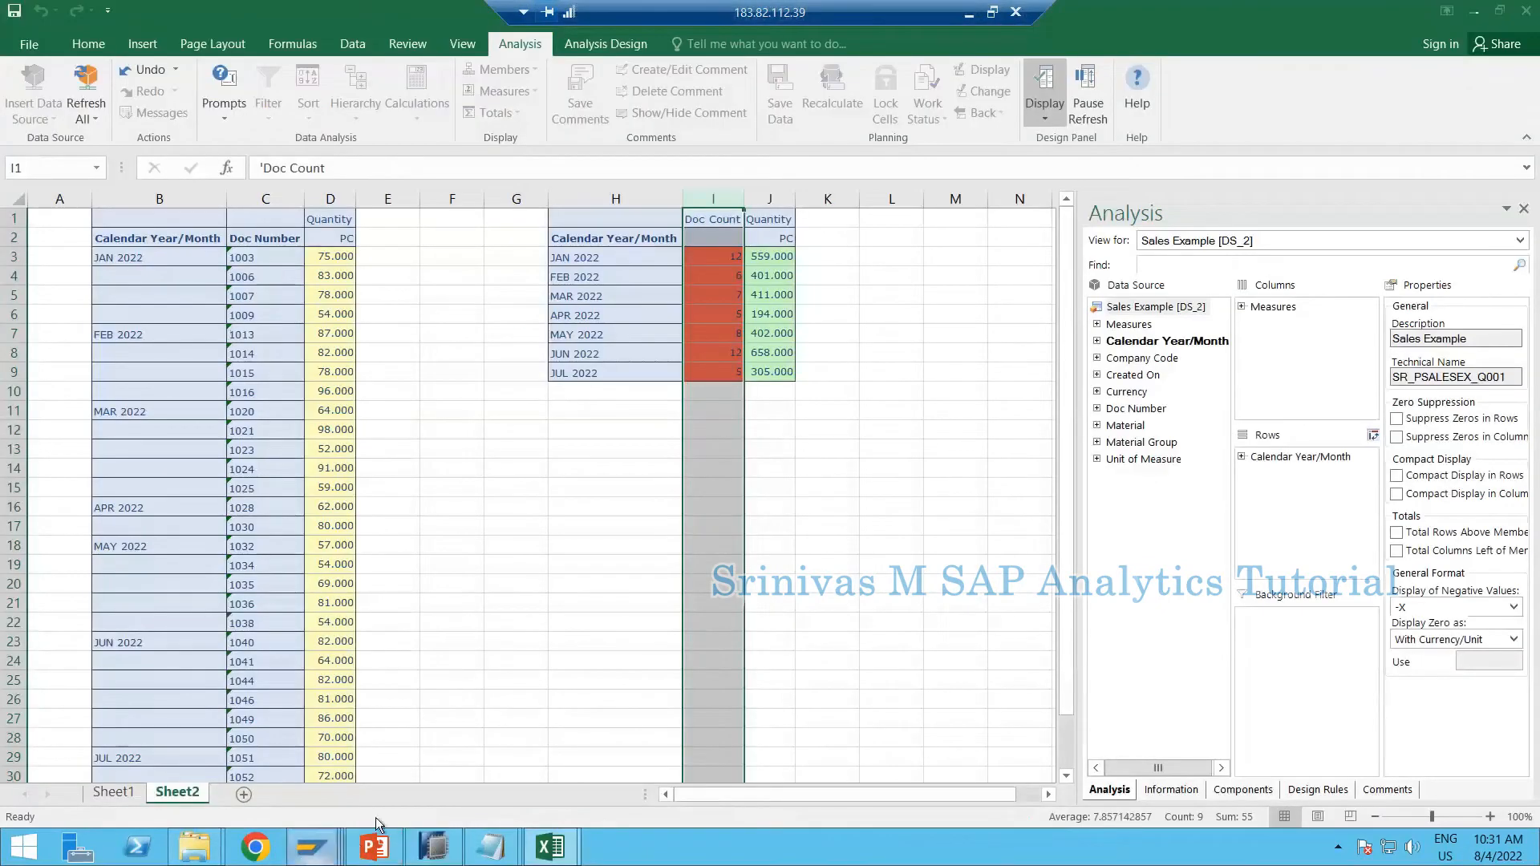
# Step: Check the Doc Count next to its month for MAR 2022 and JAN 2022 in the Excel crosstab
pyautogui.click(312, 847)
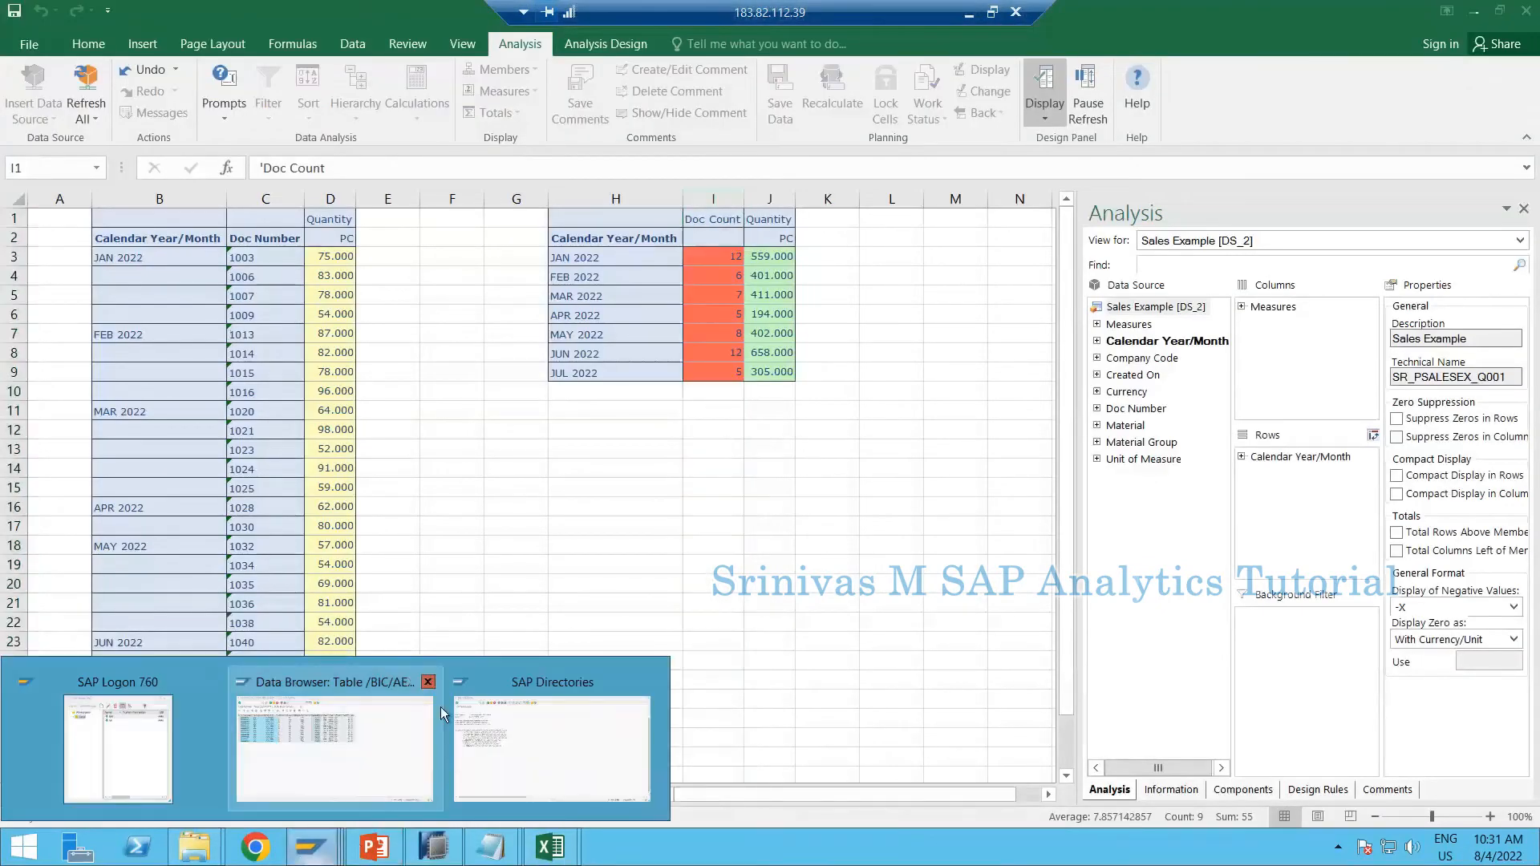
pyautogui.click(714, 262)
pyautogui.click(725, 254)
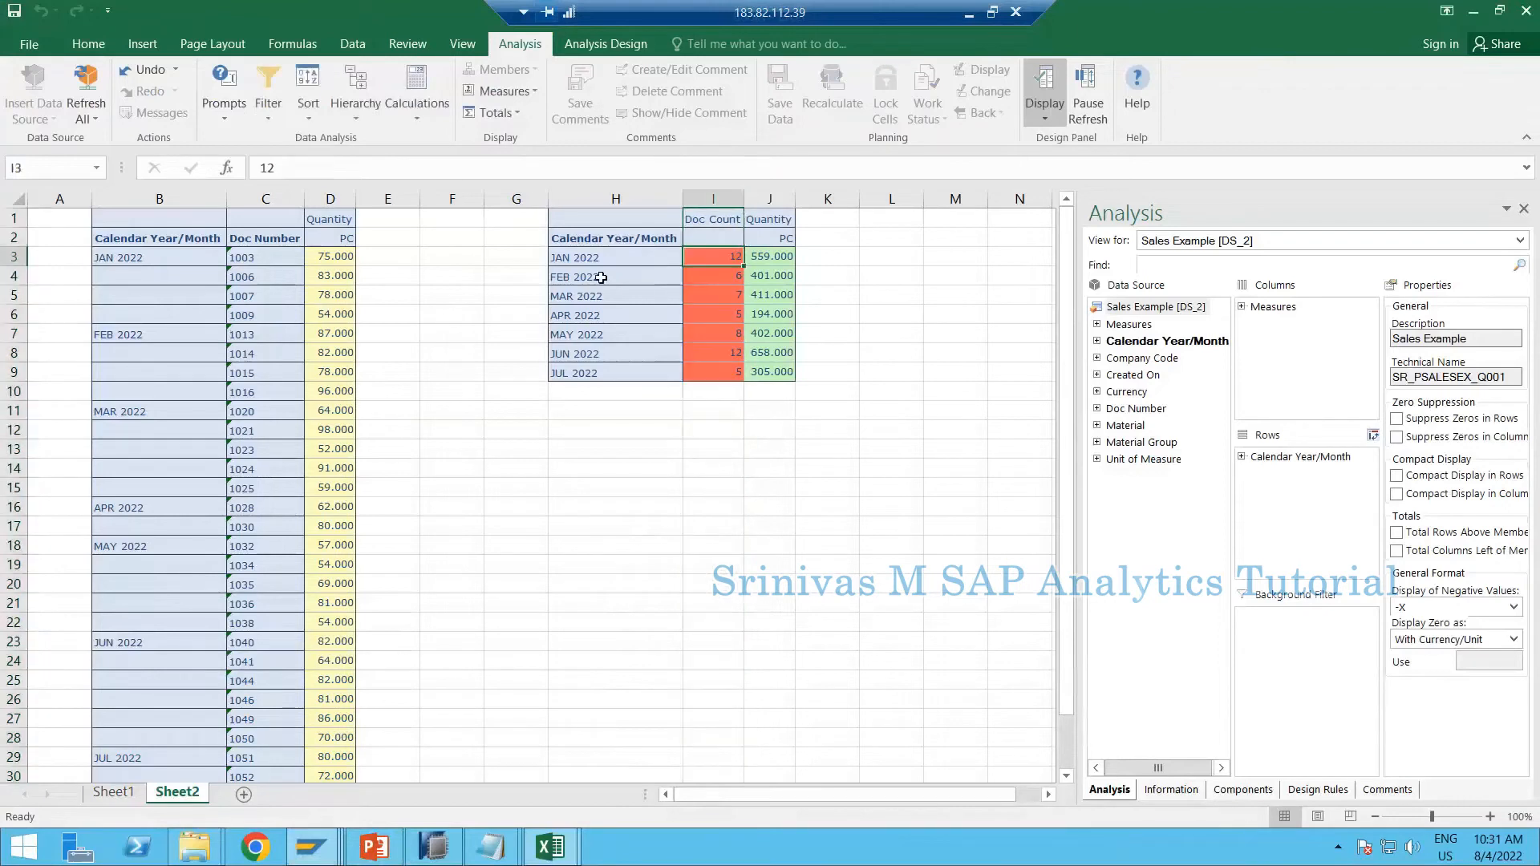
pyautogui.moveTo(598, 276); pyautogui.dragTo(712, 298)
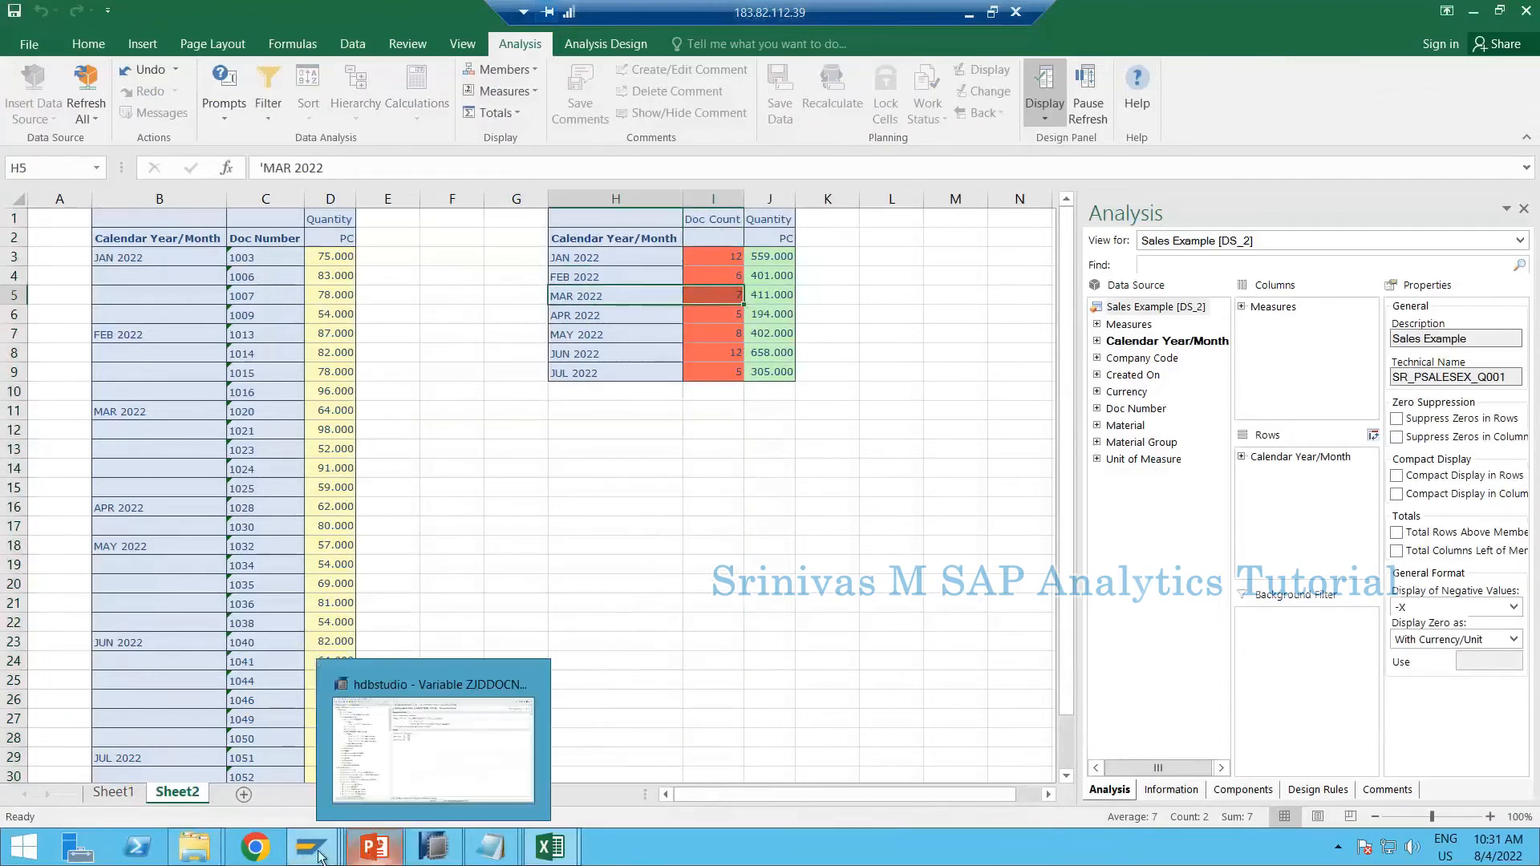
pyautogui.moveTo(602, 258); pyautogui.dragTo(709, 258)
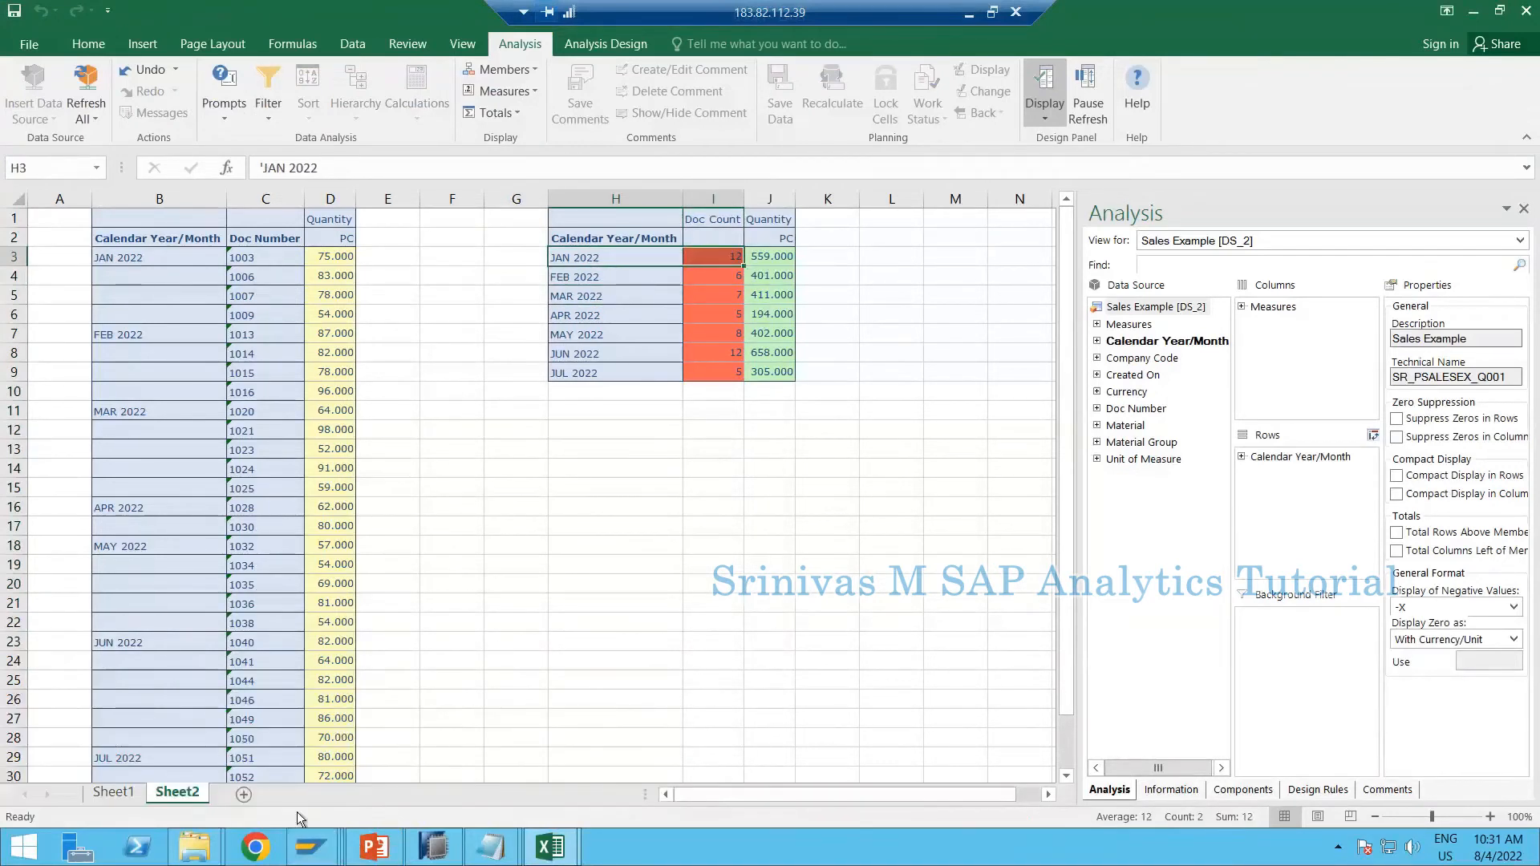
# Step: Switch to the Data Browser for /BIC/AEXMPL_SLS2 and look up the distinct /BIC/ZJDDOCNUM values offered by the filter's value help
pyautogui.click(325, 846)
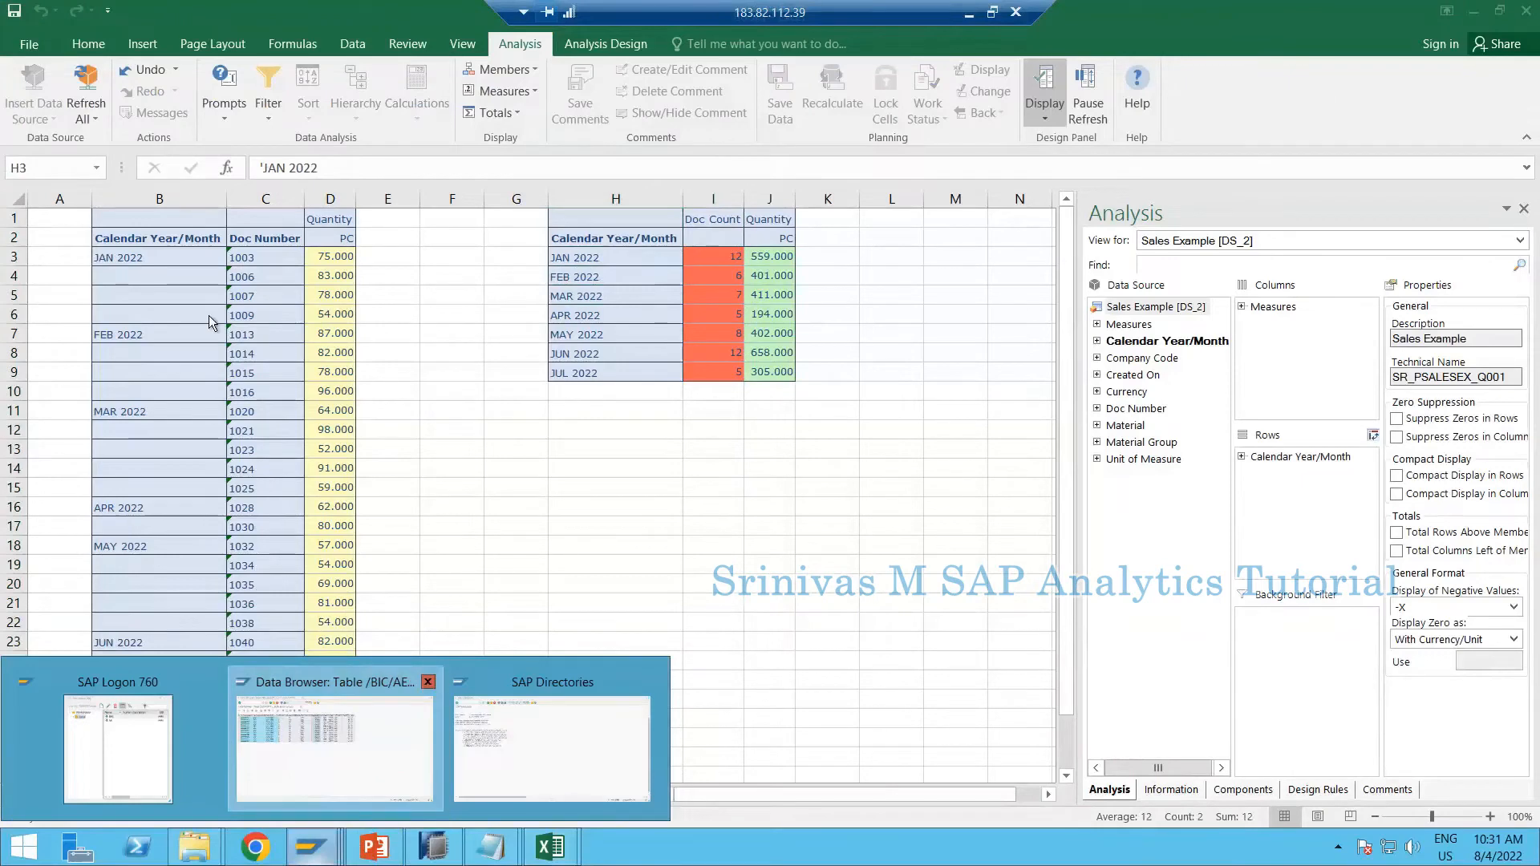
pyautogui.click(334, 750)
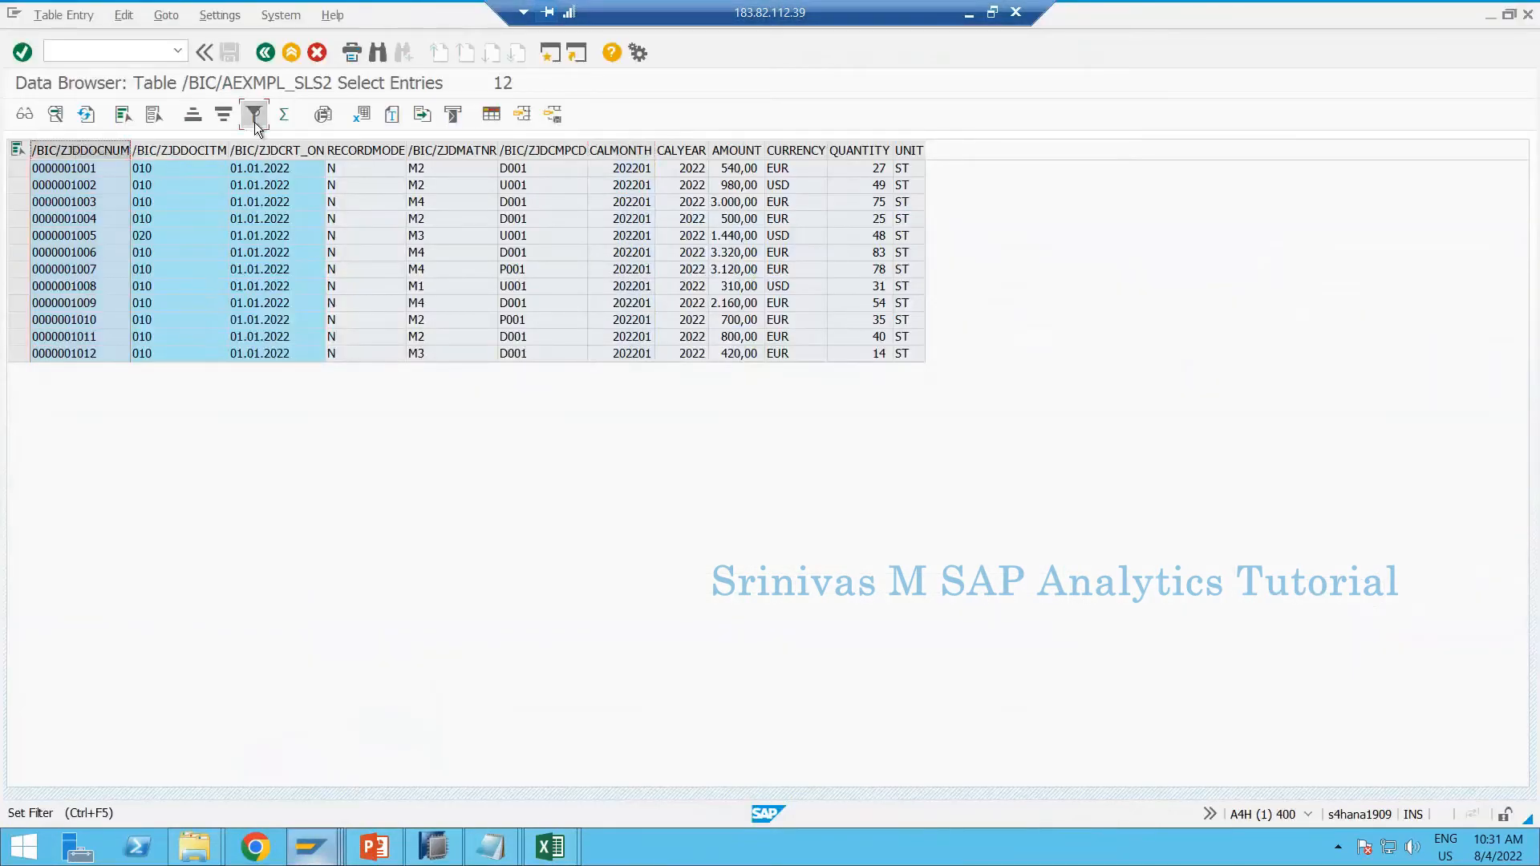
pyautogui.click(255, 119)
pyautogui.press('F4')
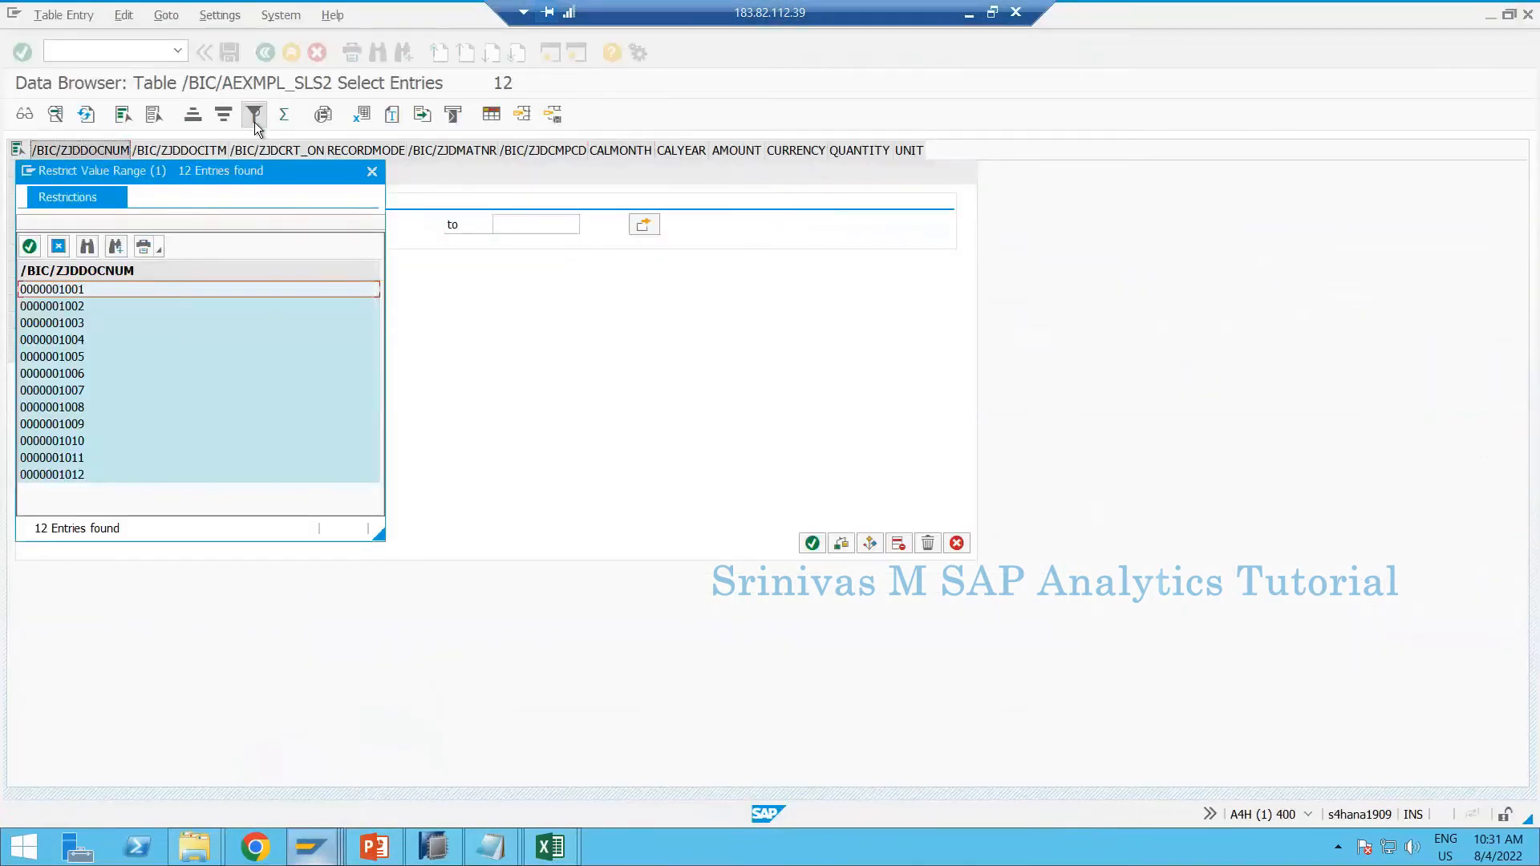
pyautogui.press('Escape')
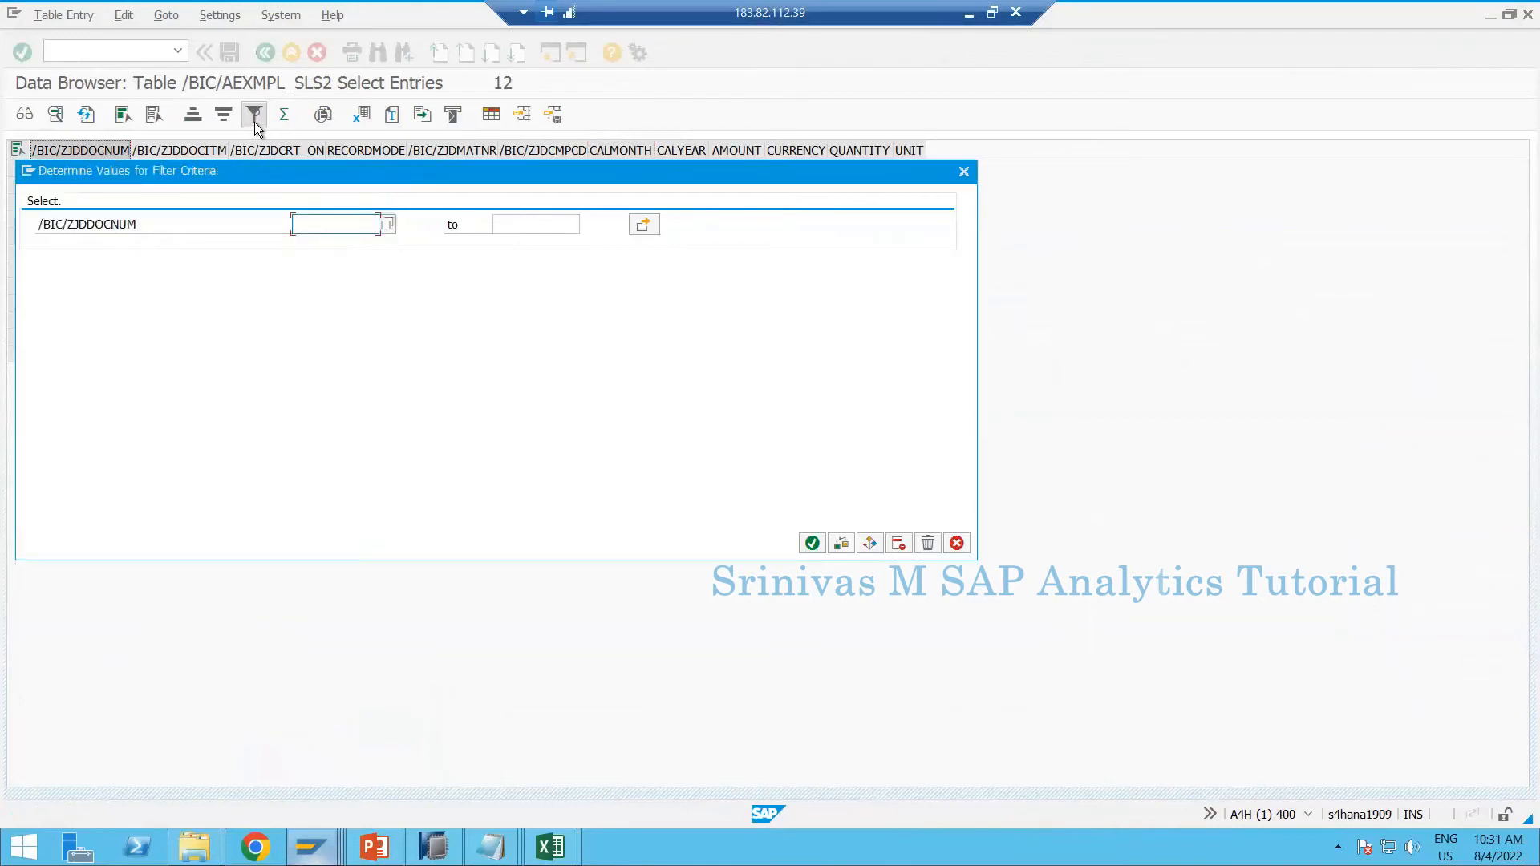
pyautogui.press('F4')
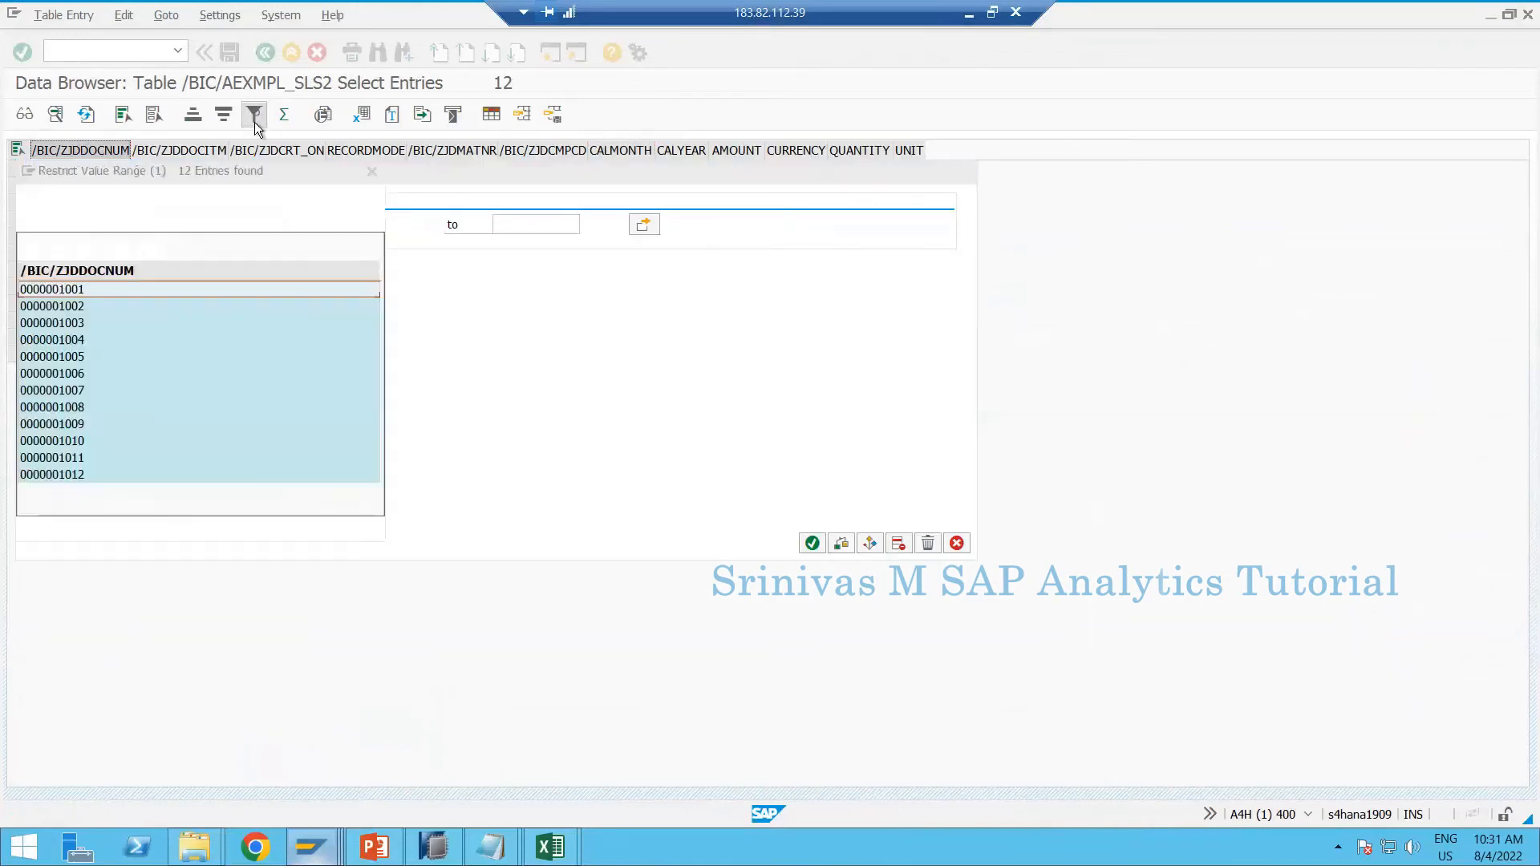
pyautogui.press('Escape')
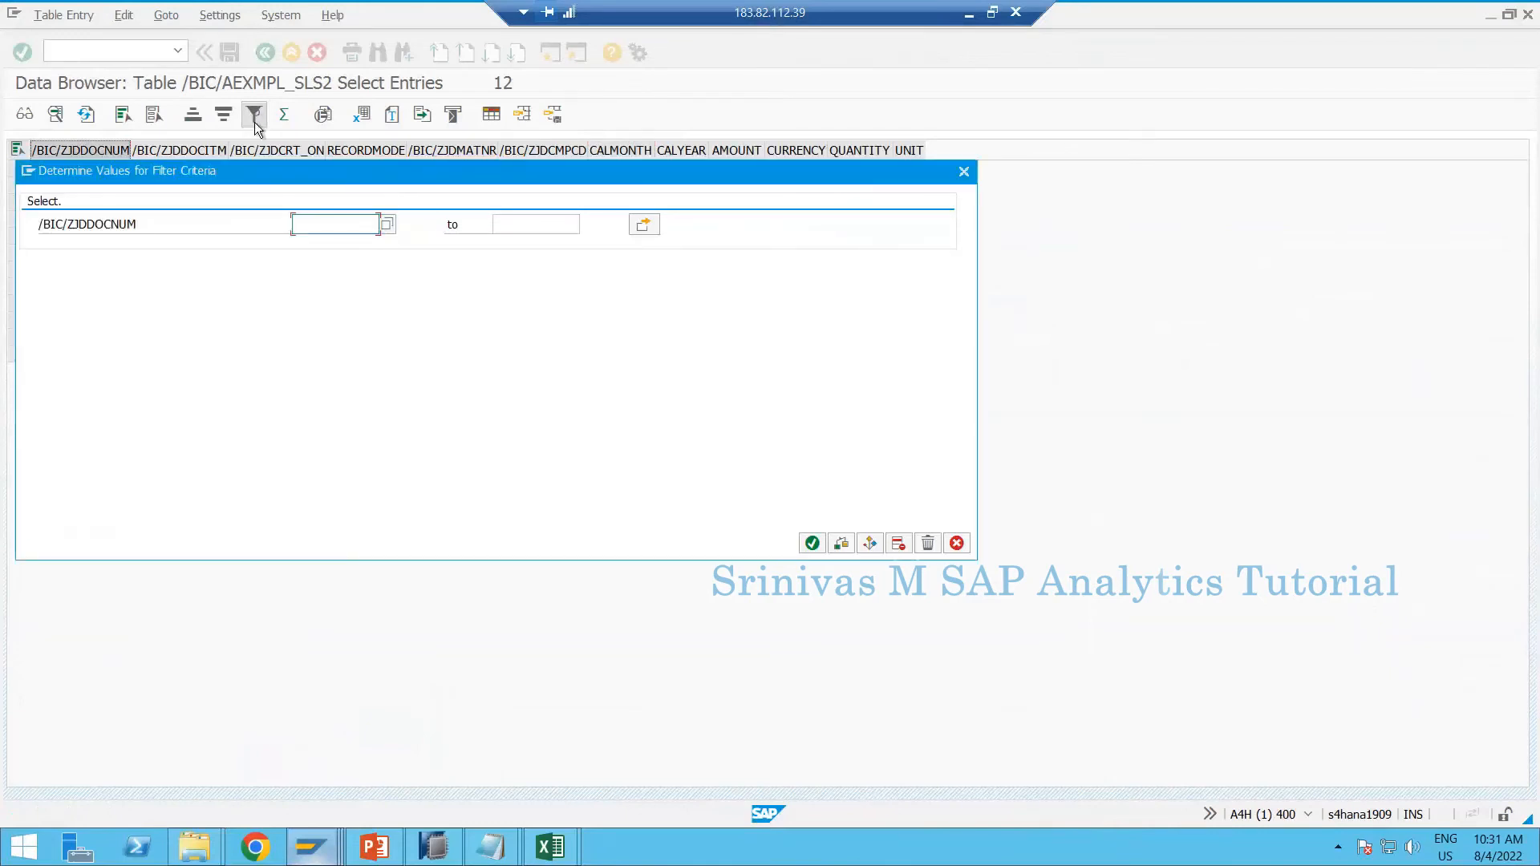
# Step: Close the filter criteria without entering a value and examine the /BIC/ZJDDOCNUM column of the table entries
pyautogui.press('Return')
pyautogui.click(332, 271)
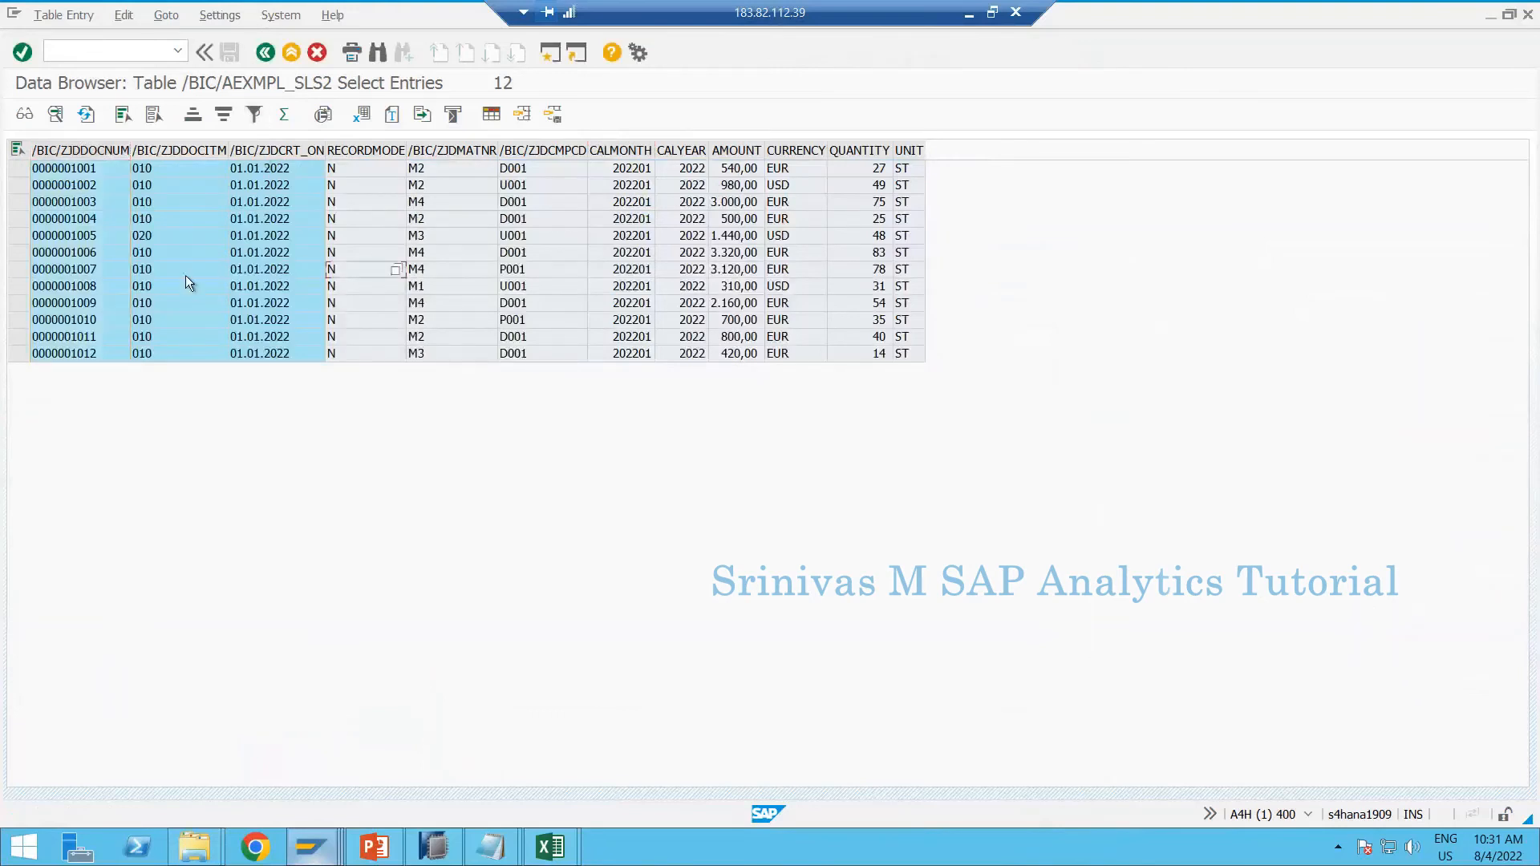
pyautogui.click(106, 286)
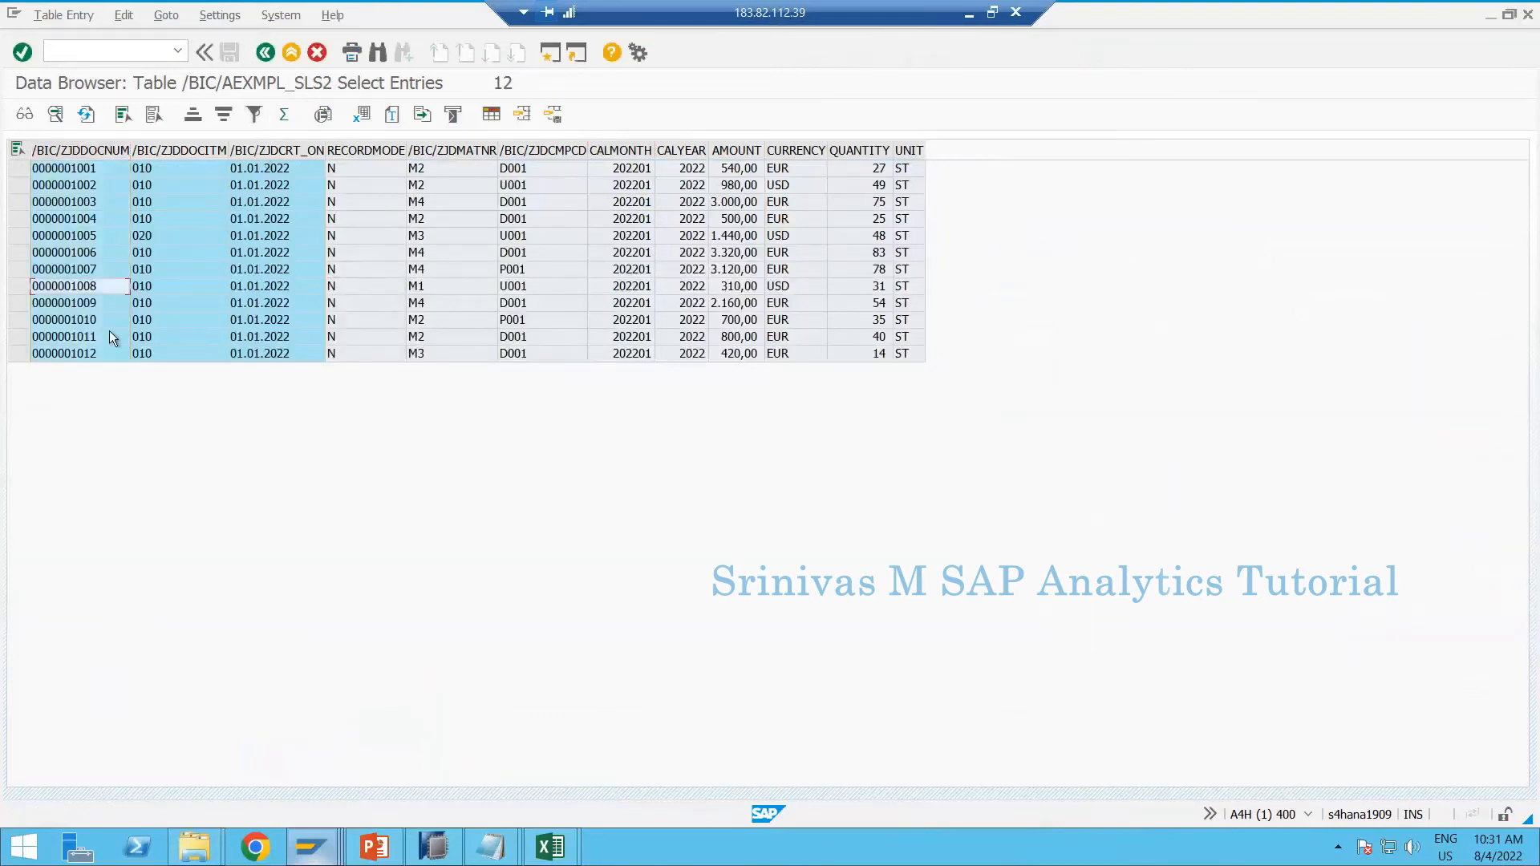
pyautogui.click(93, 153)
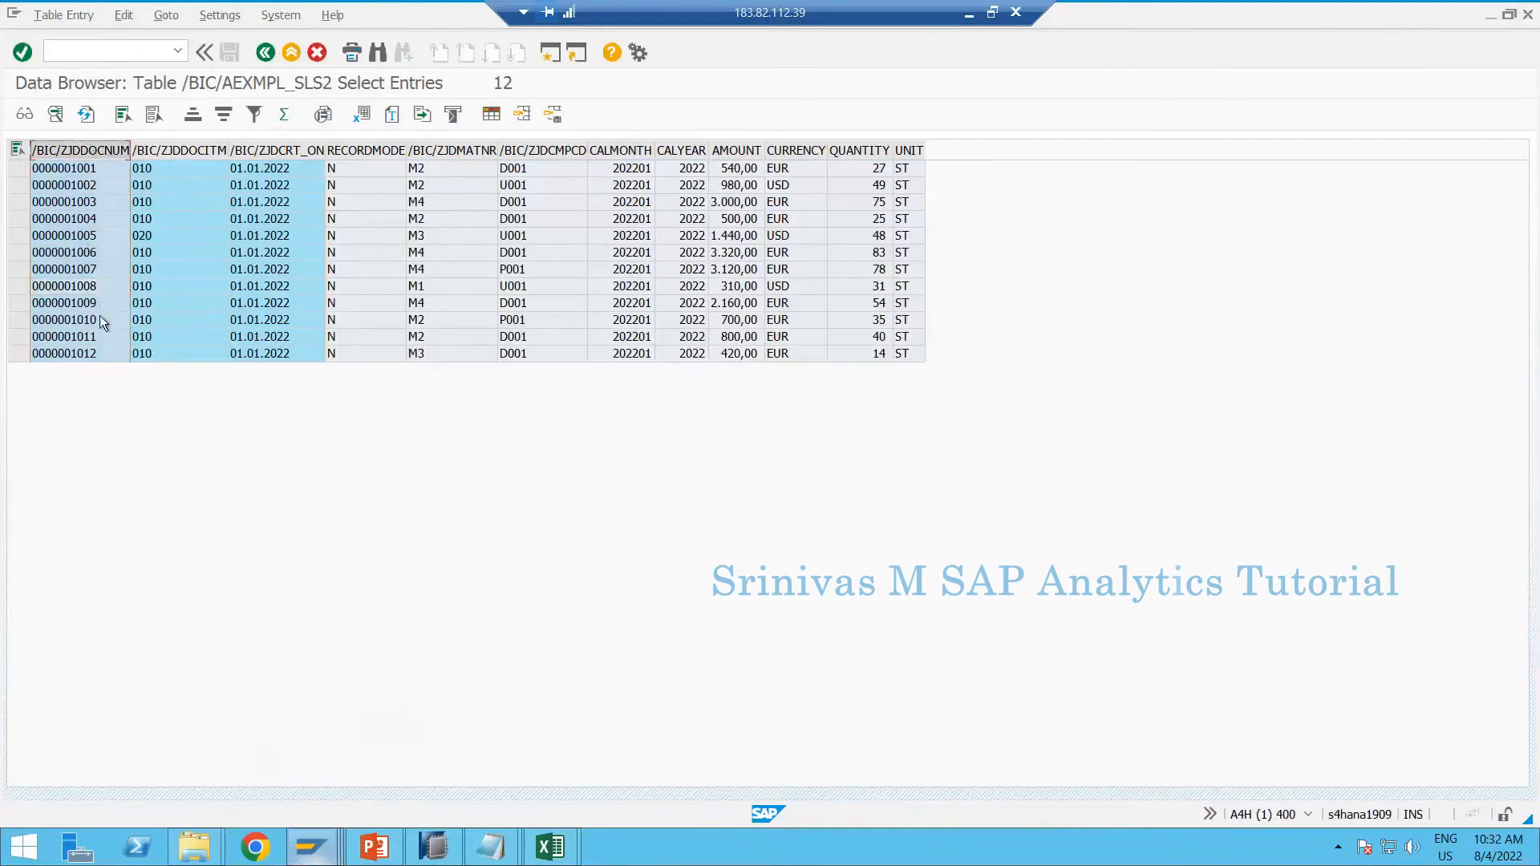
pyautogui.click(127, 319)
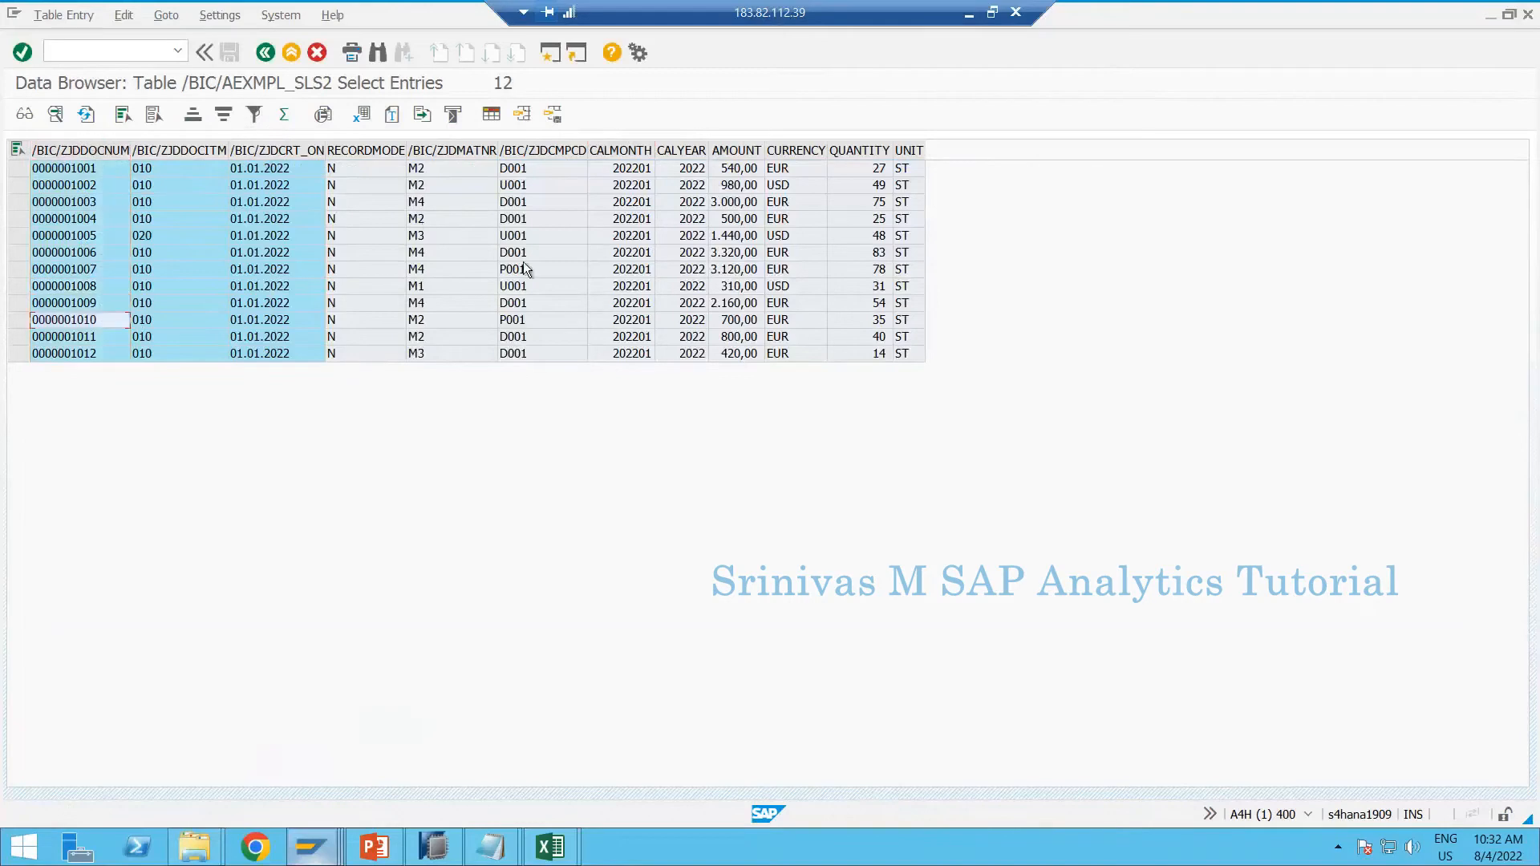
# Step: Switch to the Excel workbook Book1 and examine the JAN 2022 and FEB 2022 rows and Calendar Year/Month selection in crosstab DS_1
pyautogui.click(550, 846)
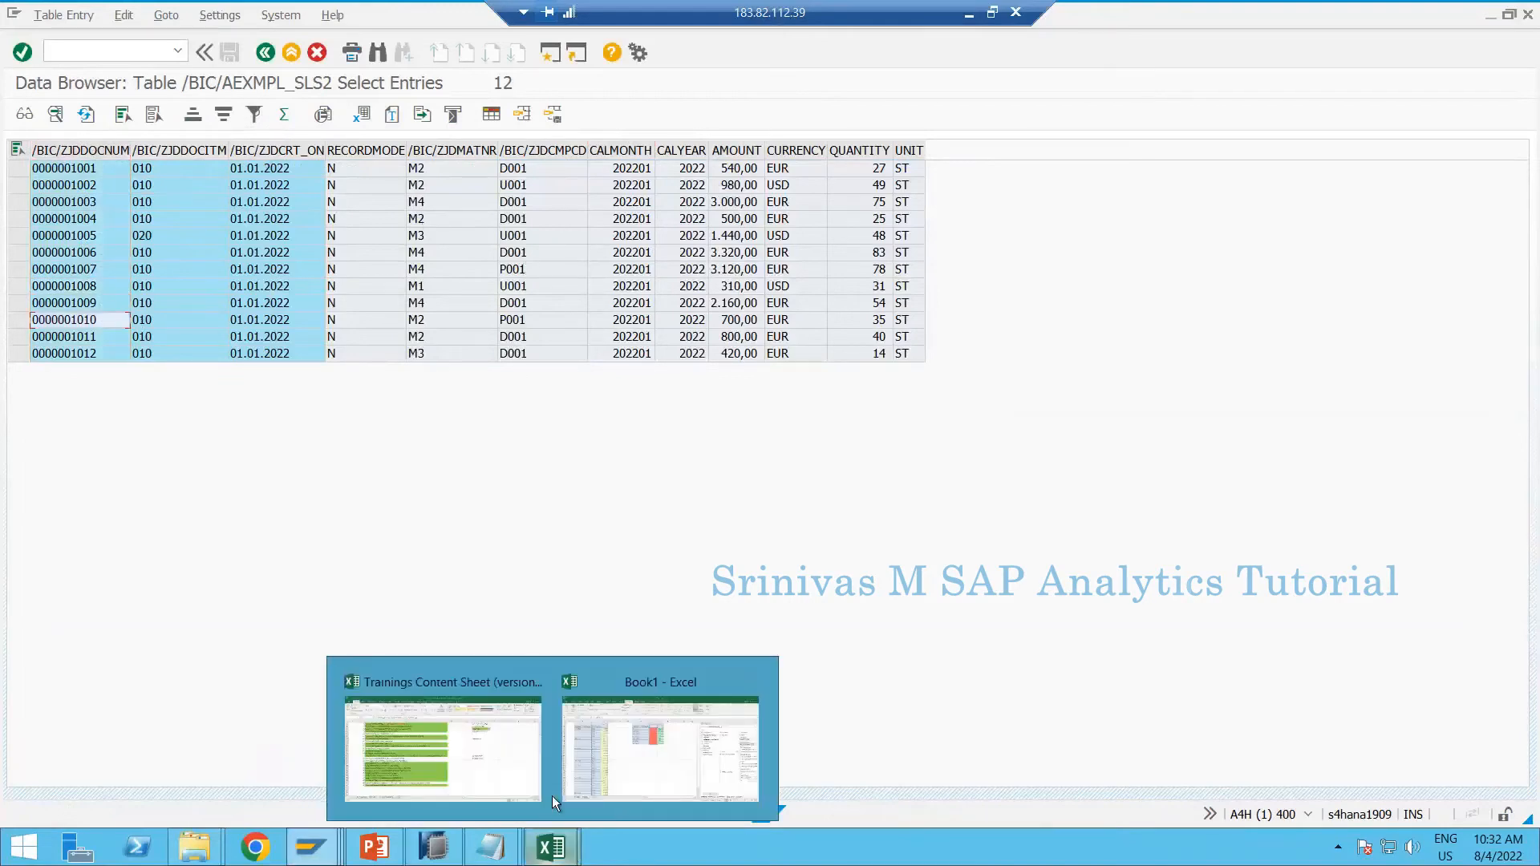
pyautogui.click(627, 768)
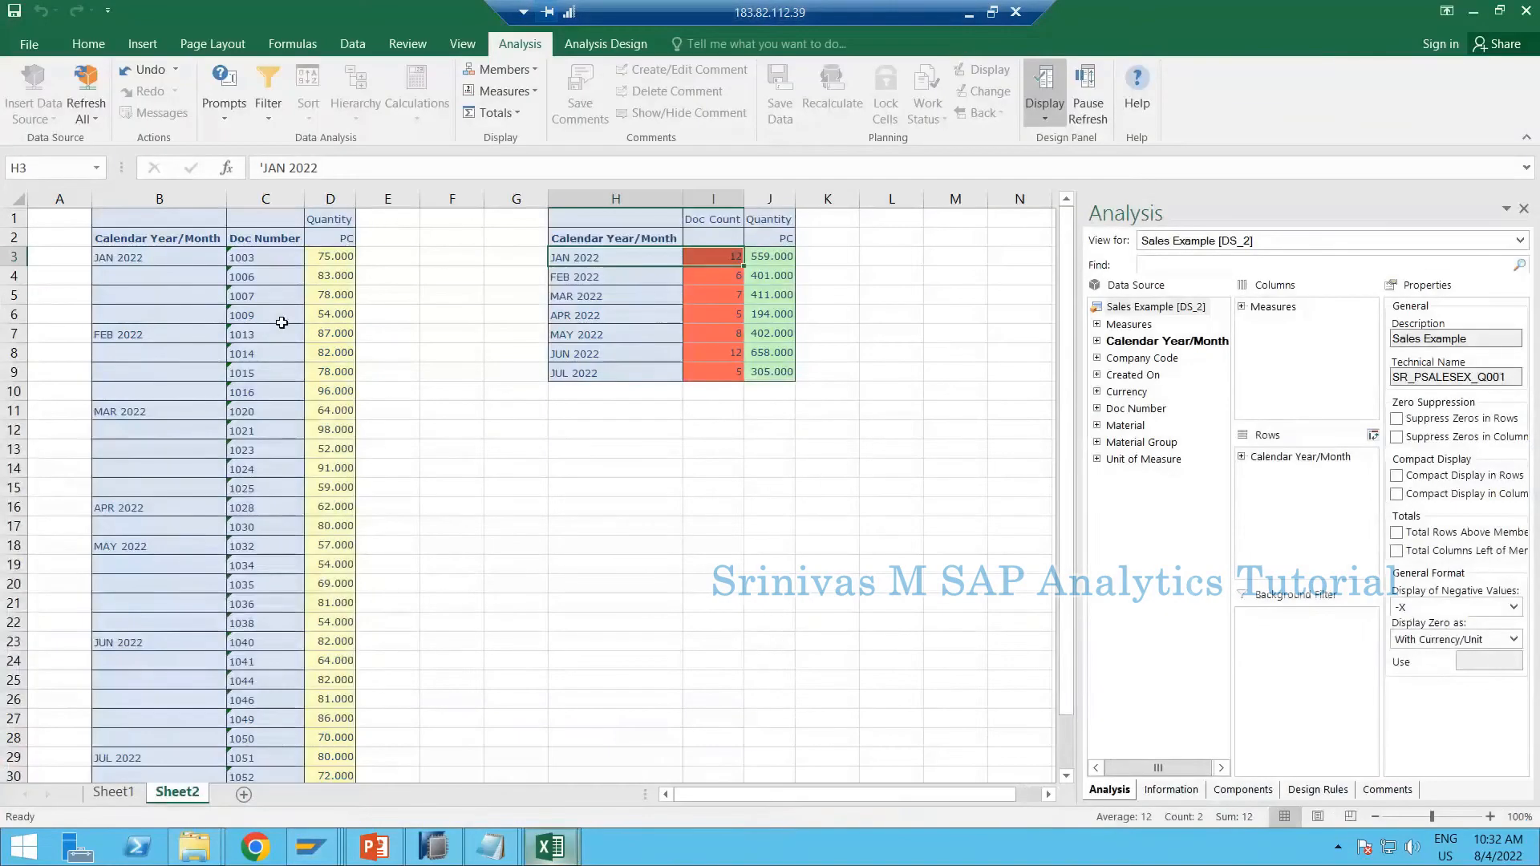
pyautogui.click(276, 259)
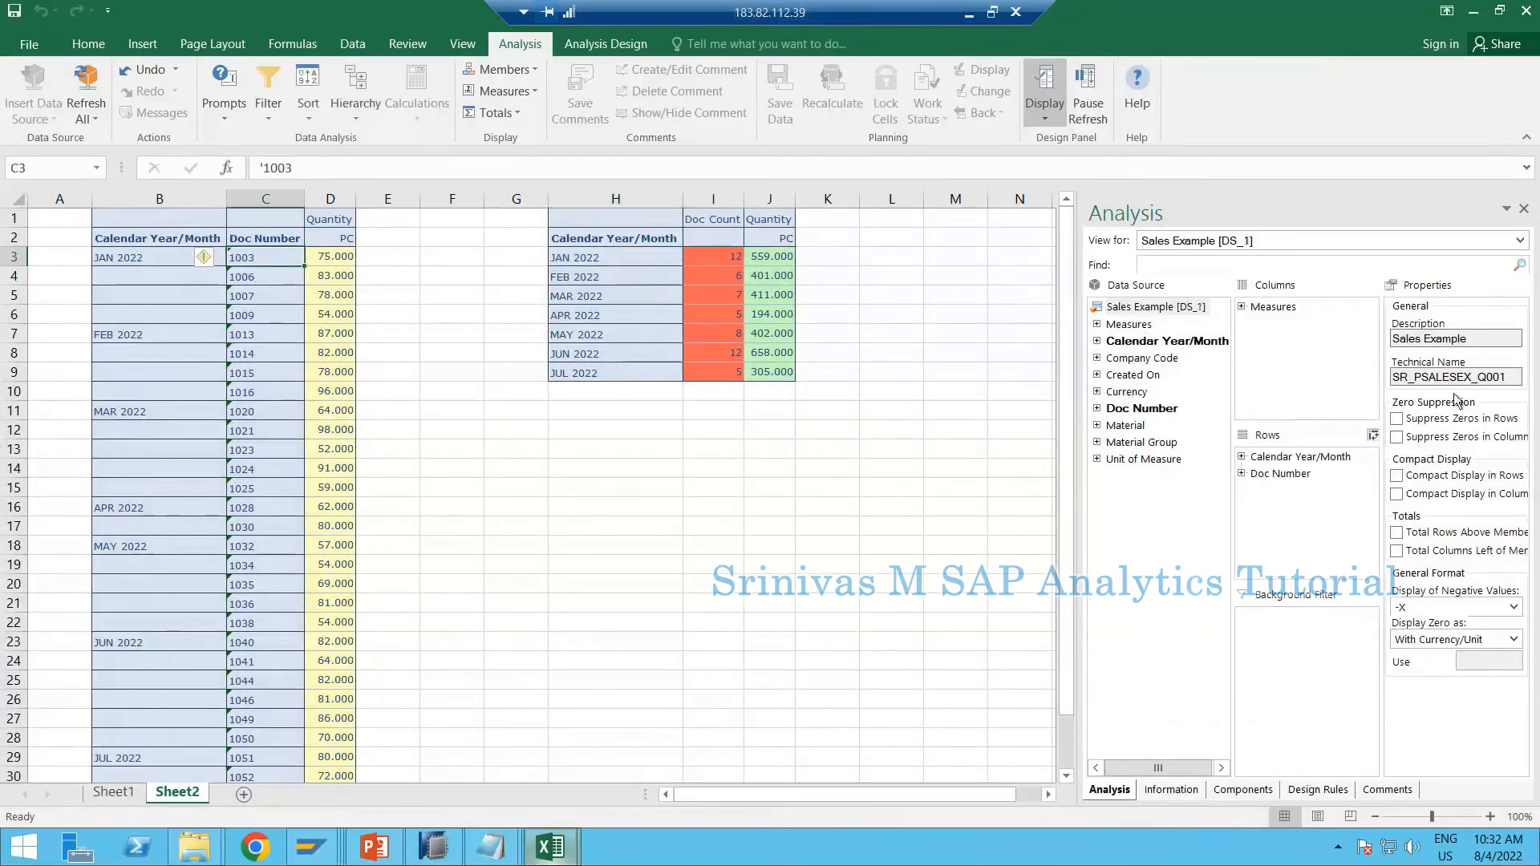
pyautogui.click(219, 379)
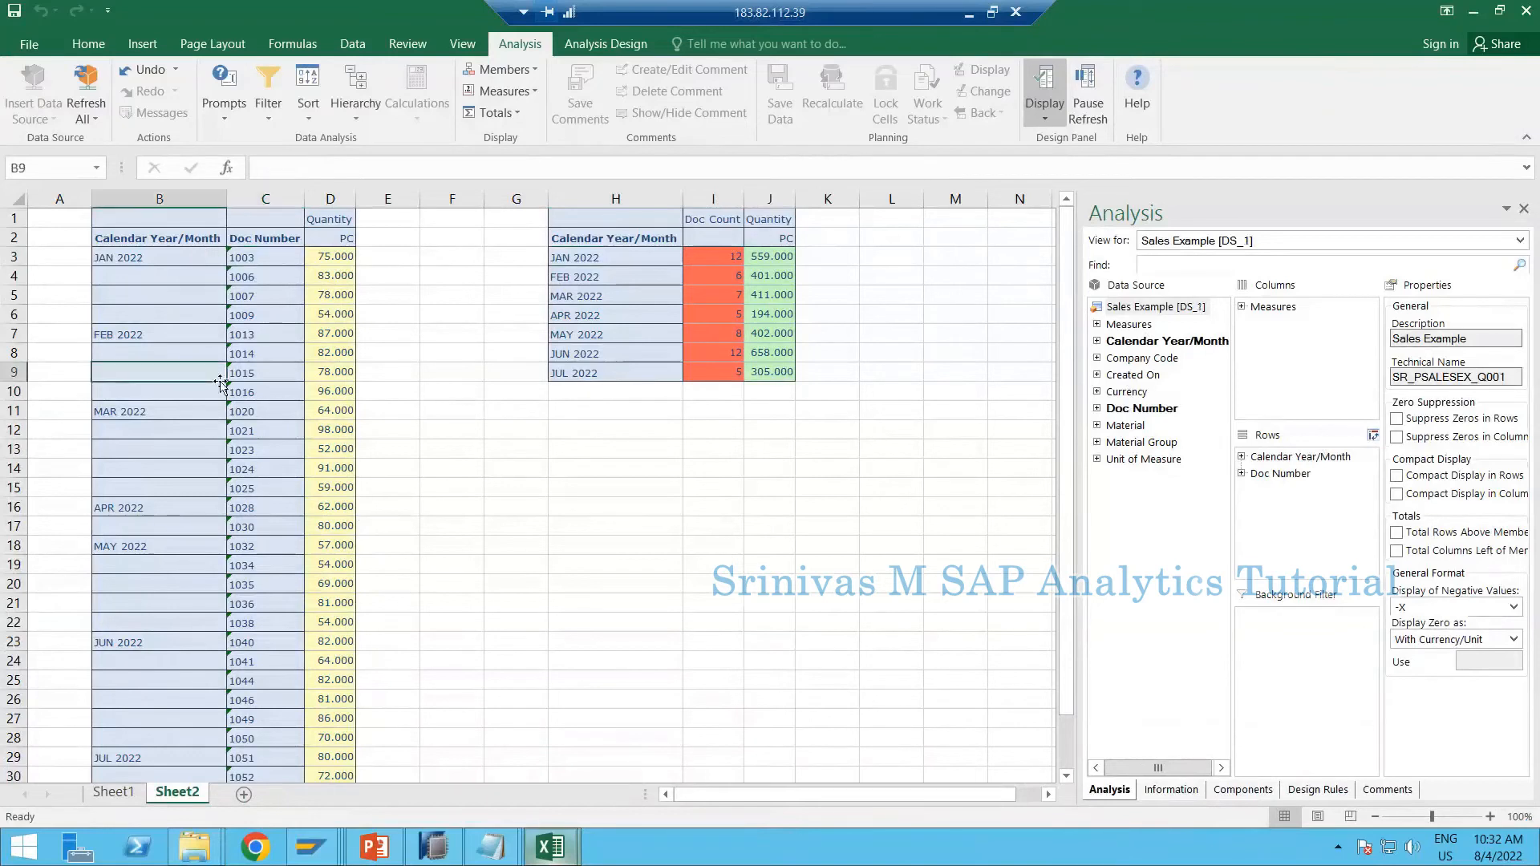
pyautogui.click(1242, 458)
pyautogui.click(207, 282)
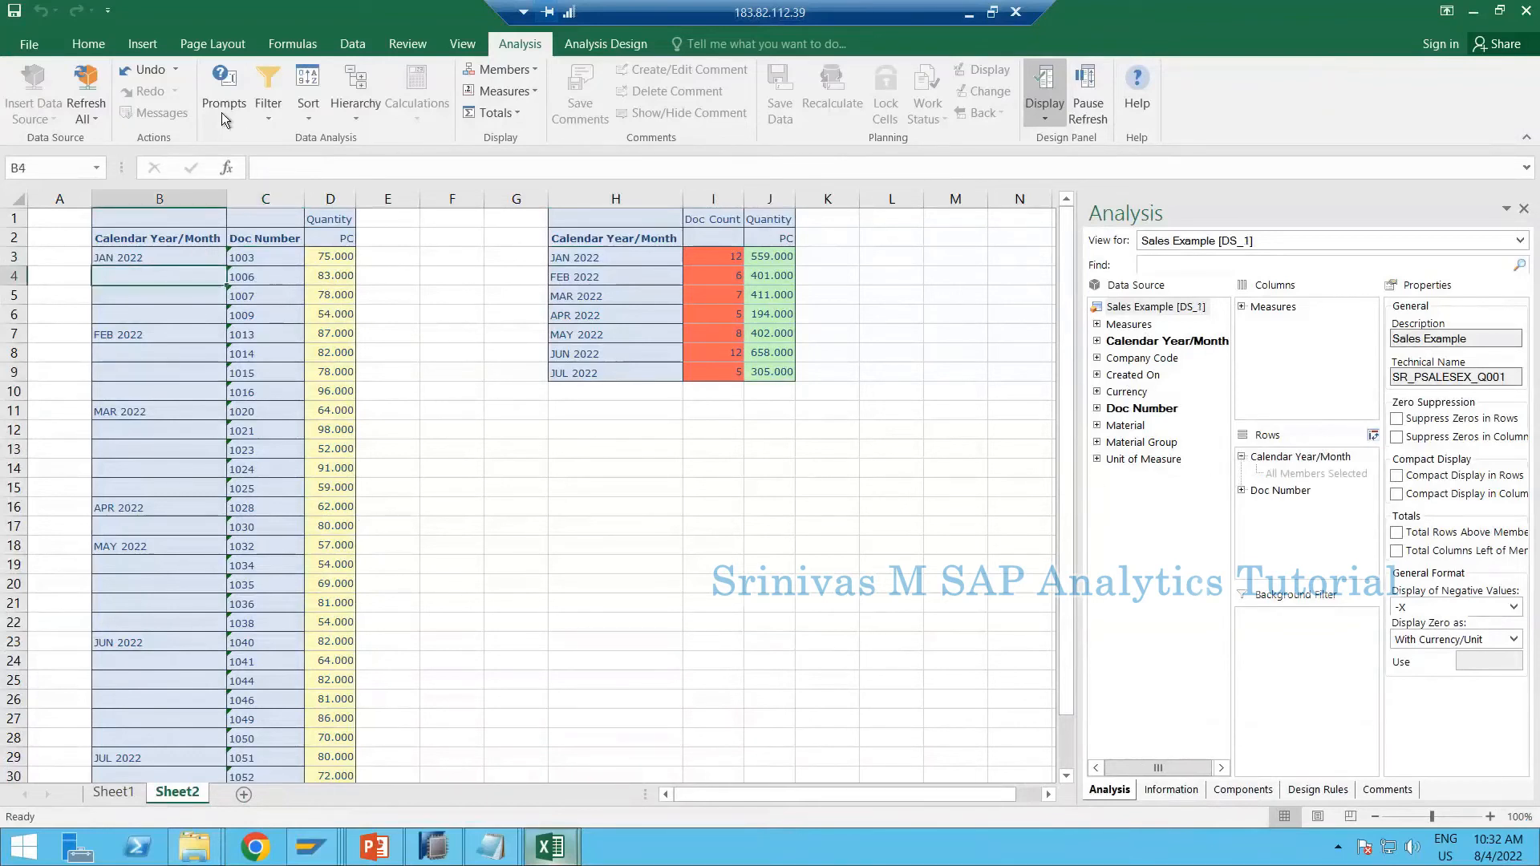
pyautogui.click(193, 337)
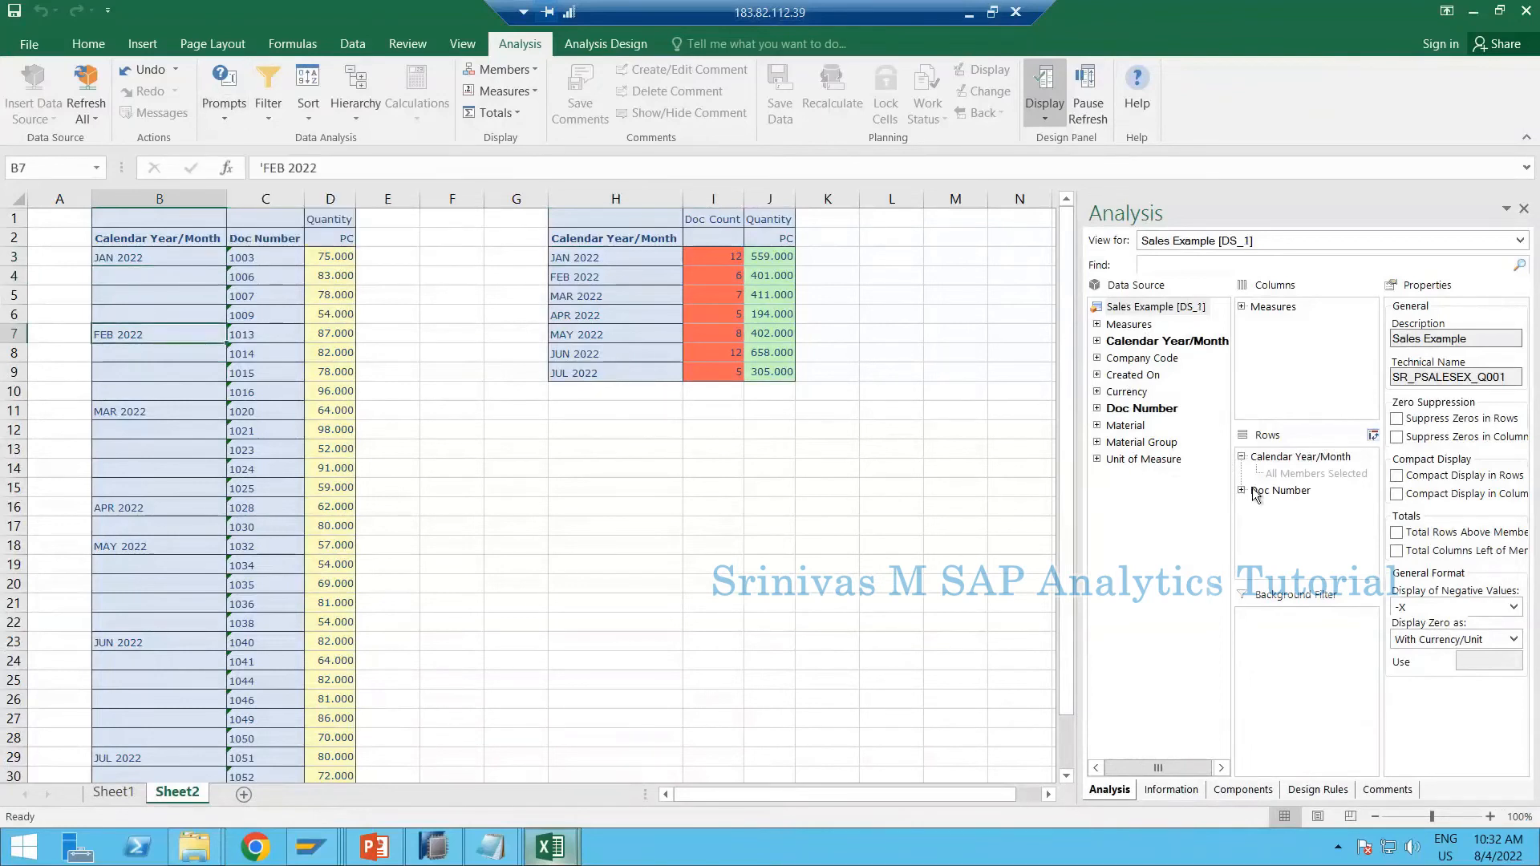
# Step: Add Doc Number below Calendar Year/Month in the rows of crosstab DS_2 and highlight the document numbers for JAN 2022
pyautogui.click(679, 296)
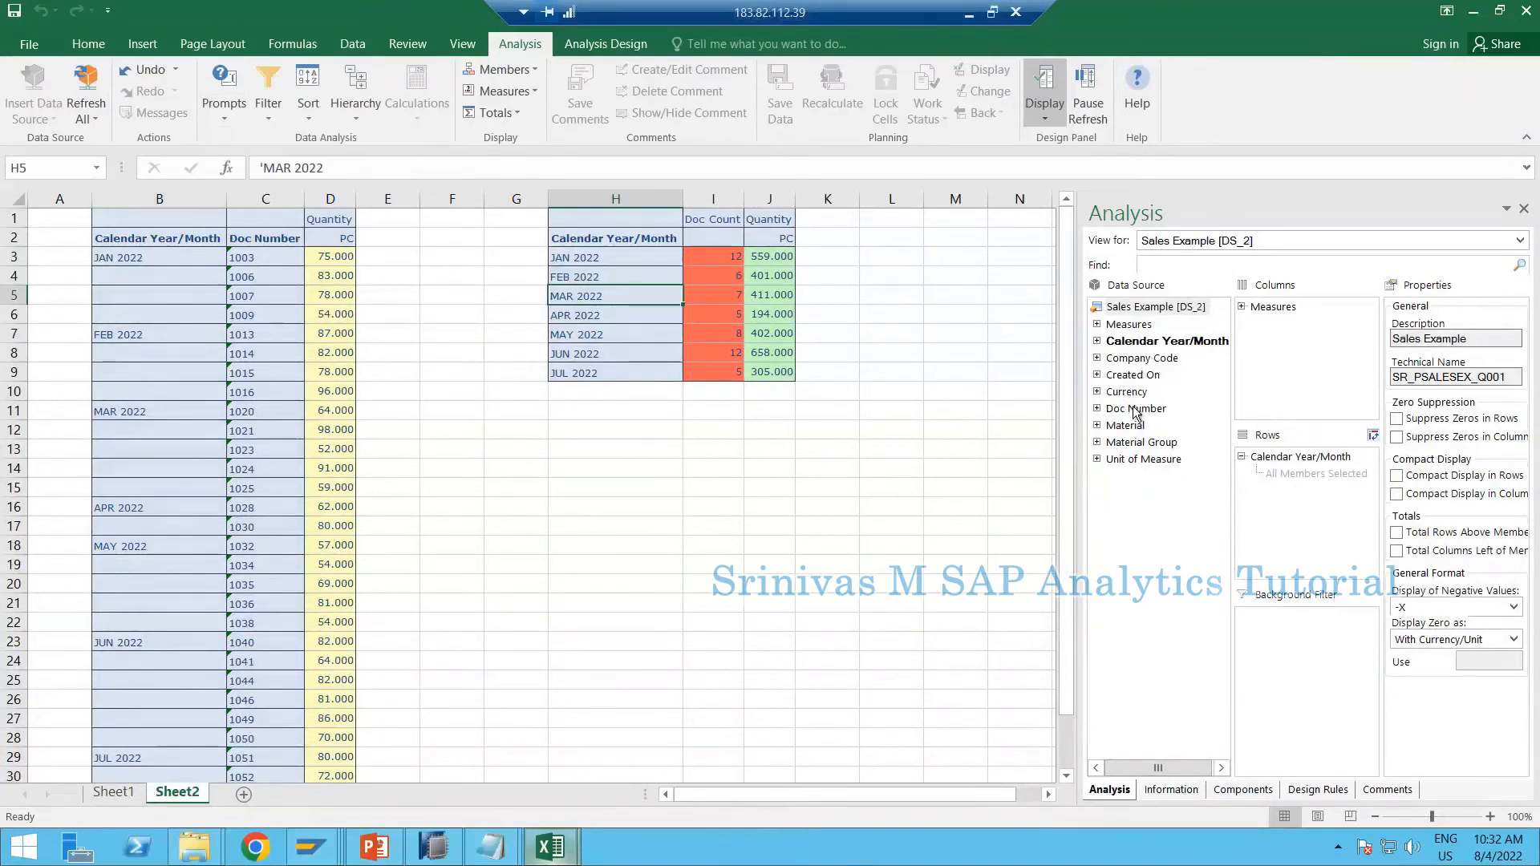
pyautogui.moveTo(1139, 410); pyautogui.dragTo(1262, 512)
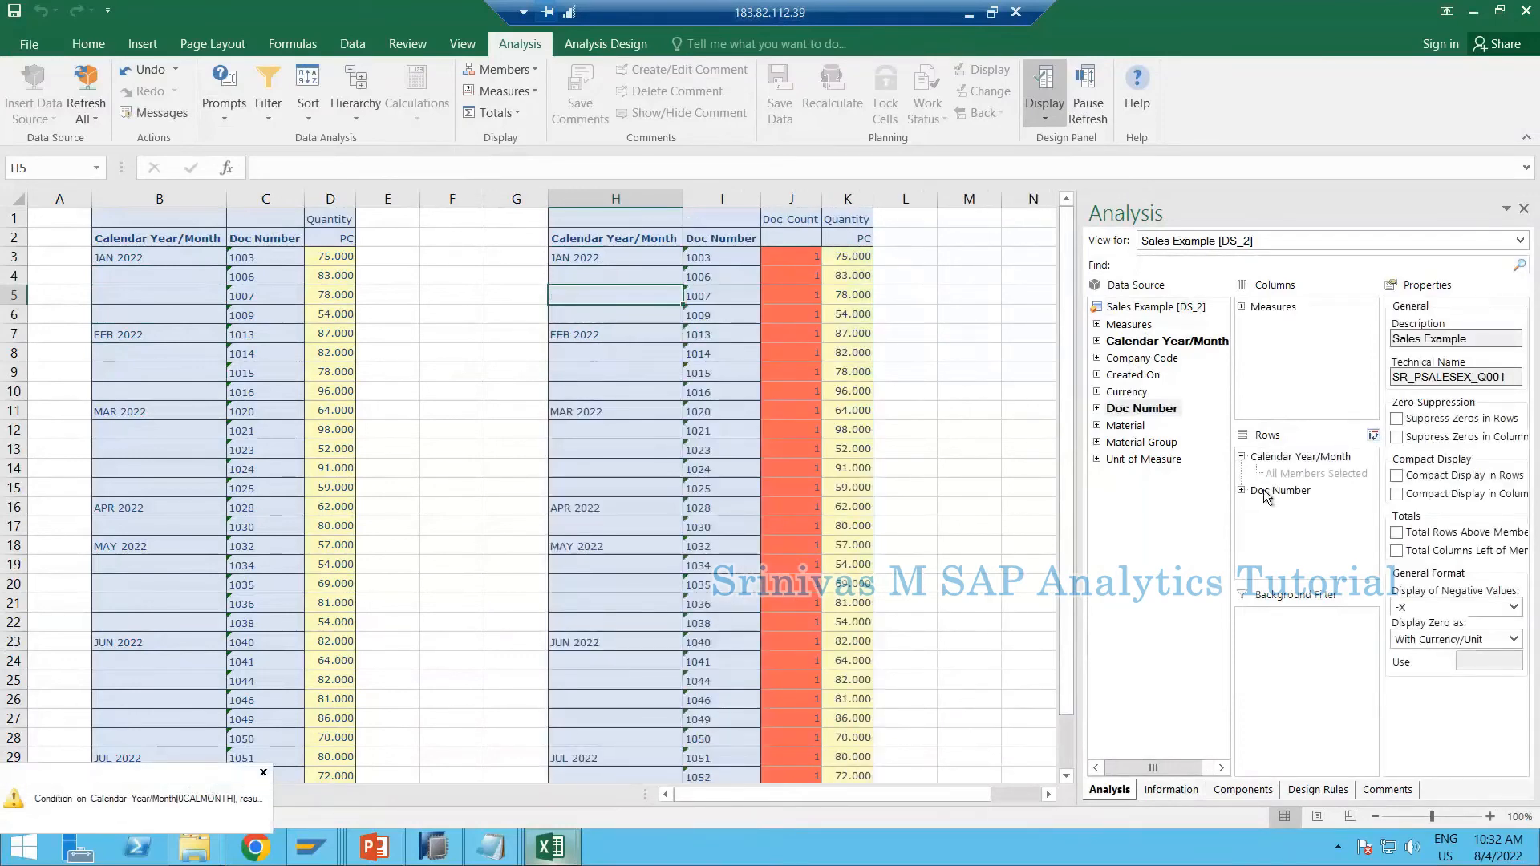
pyautogui.click(1263, 489)
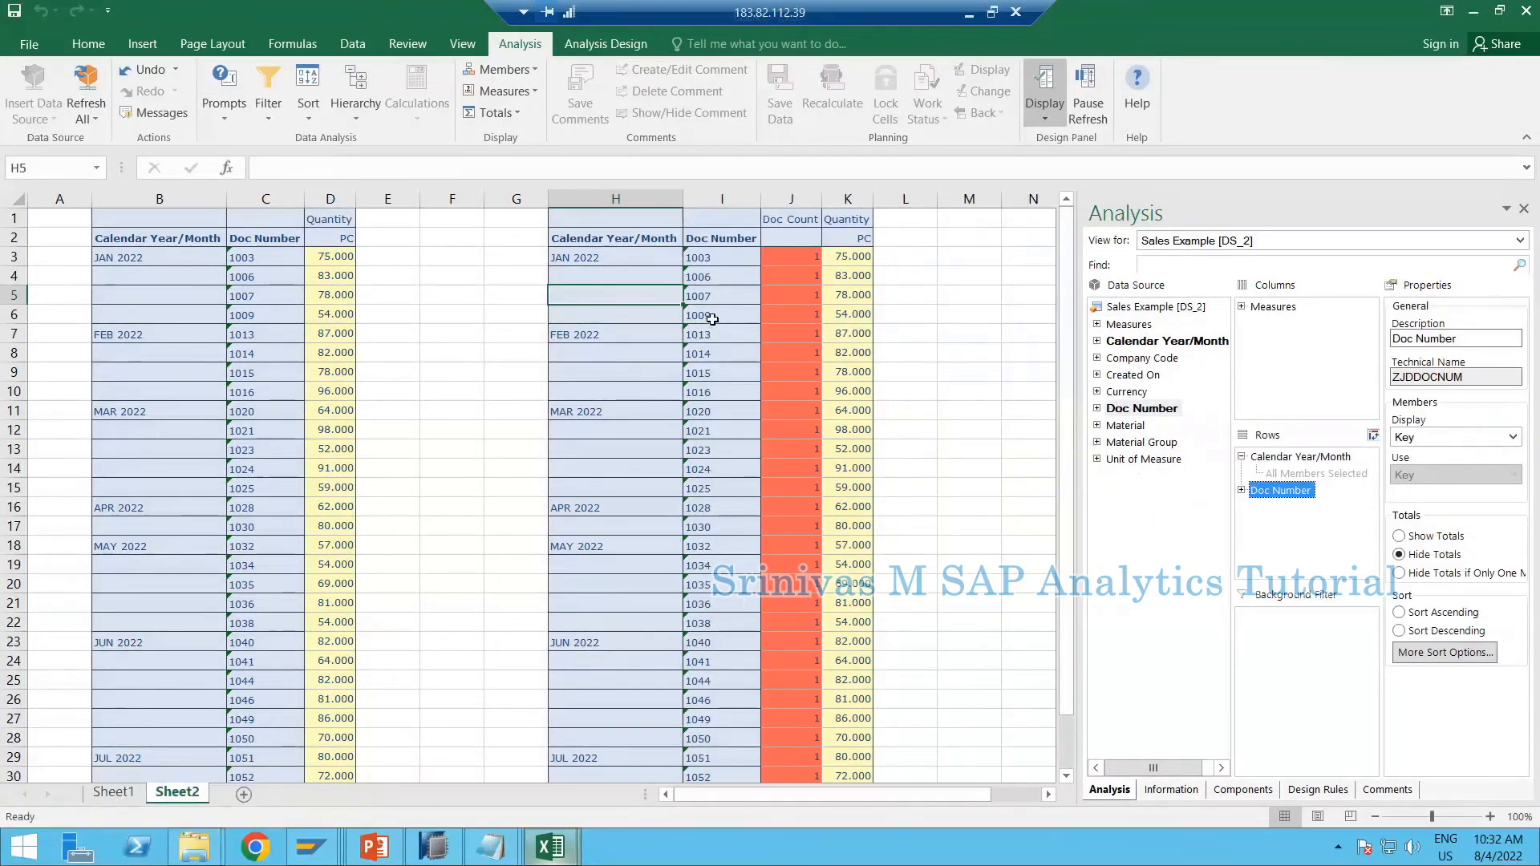
pyautogui.moveTo(714, 318); pyautogui.dragTo(712, 261)
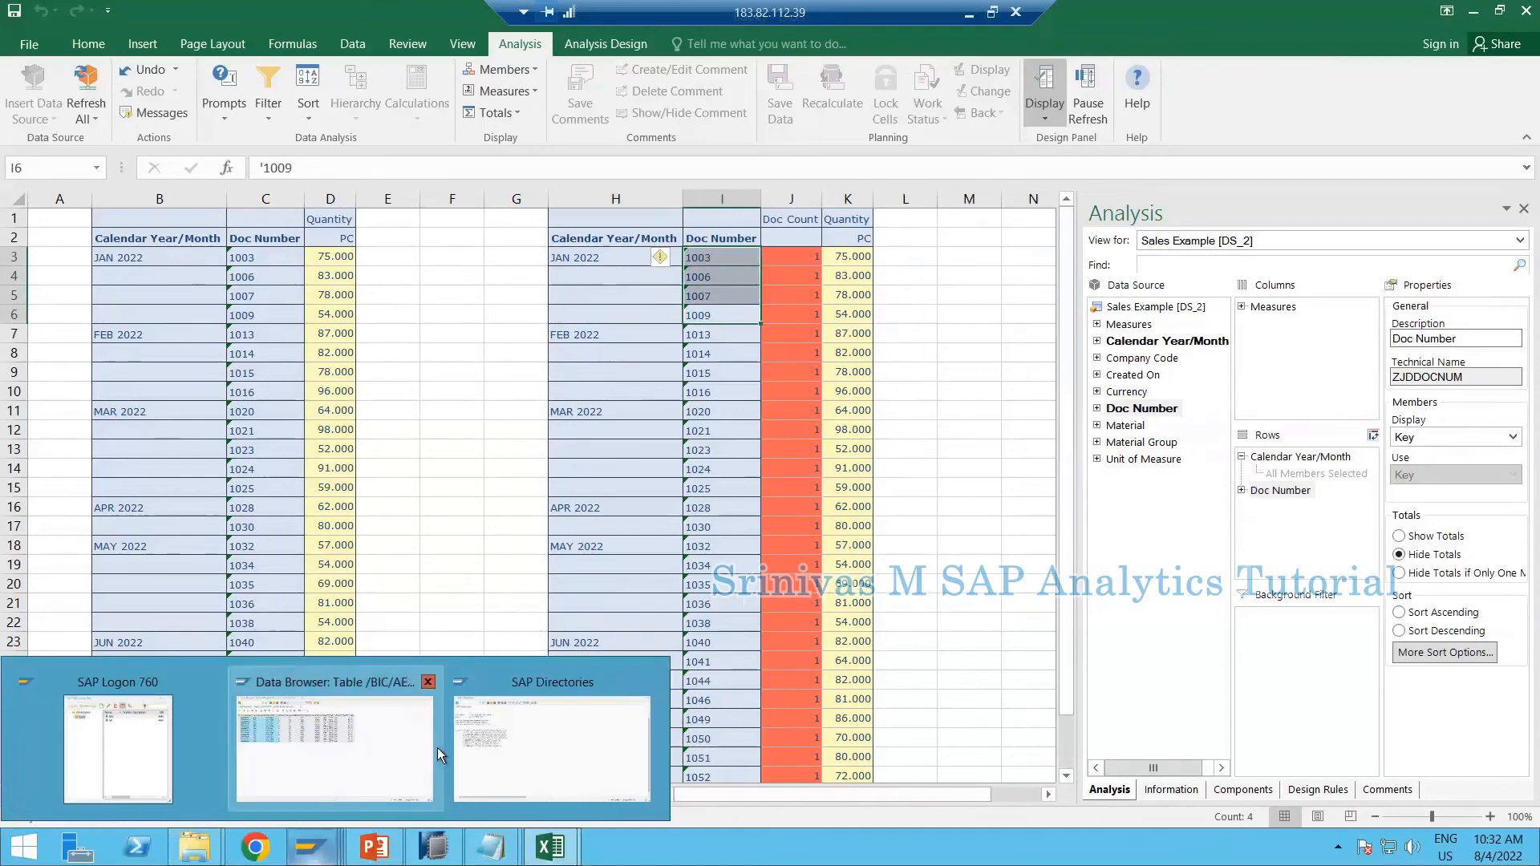
# Step: Switch to the Data Browser for /BIC/AEXMPL_SLS2 and compare its CALMONTH 202201 document entries with the crosstab
pyautogui.click(437, 747)
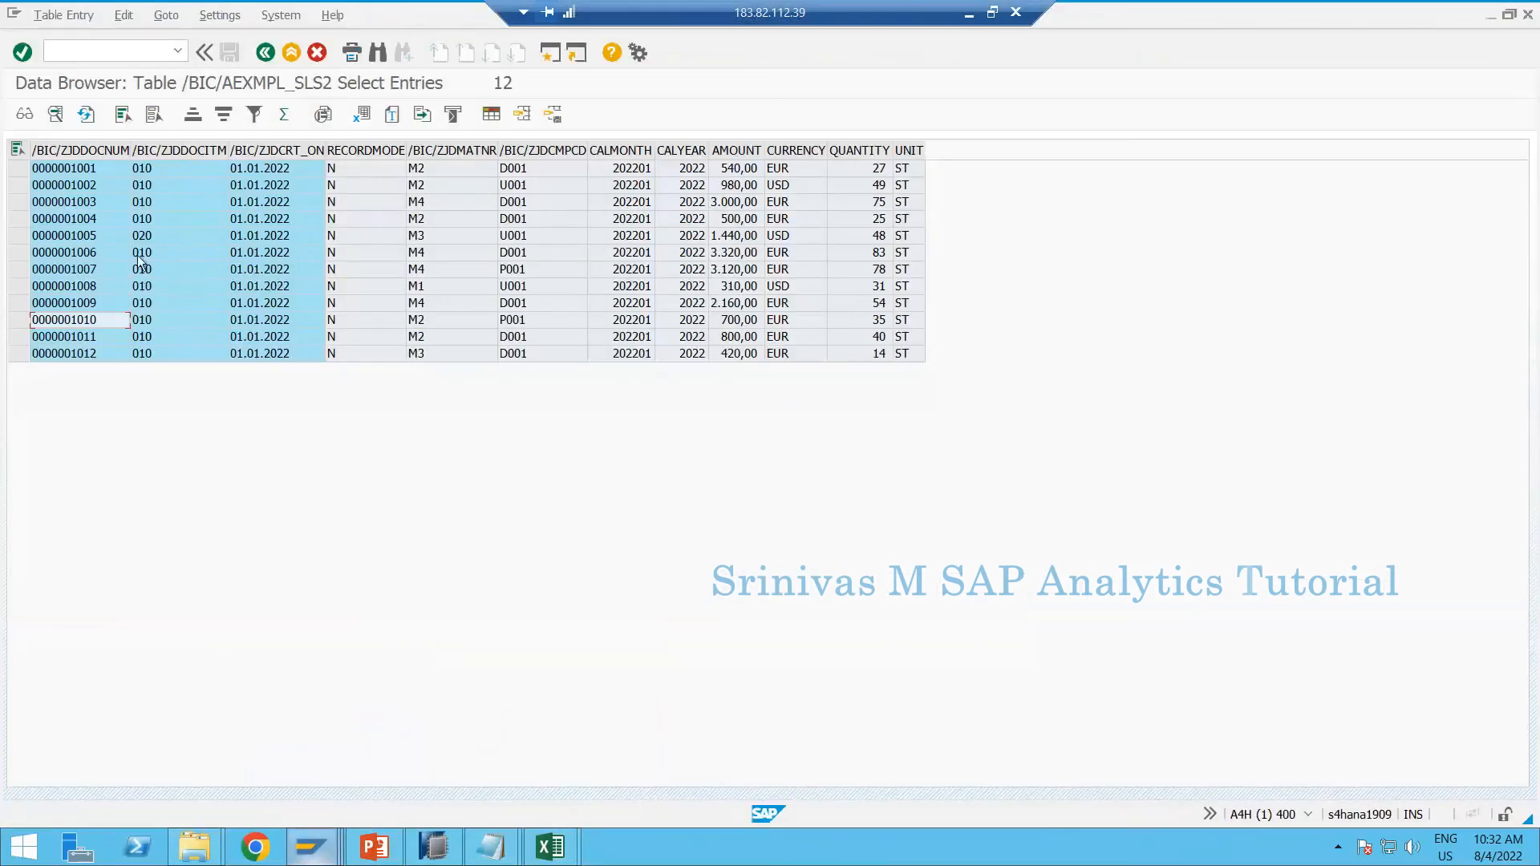
pyautogui.click(624, 272)
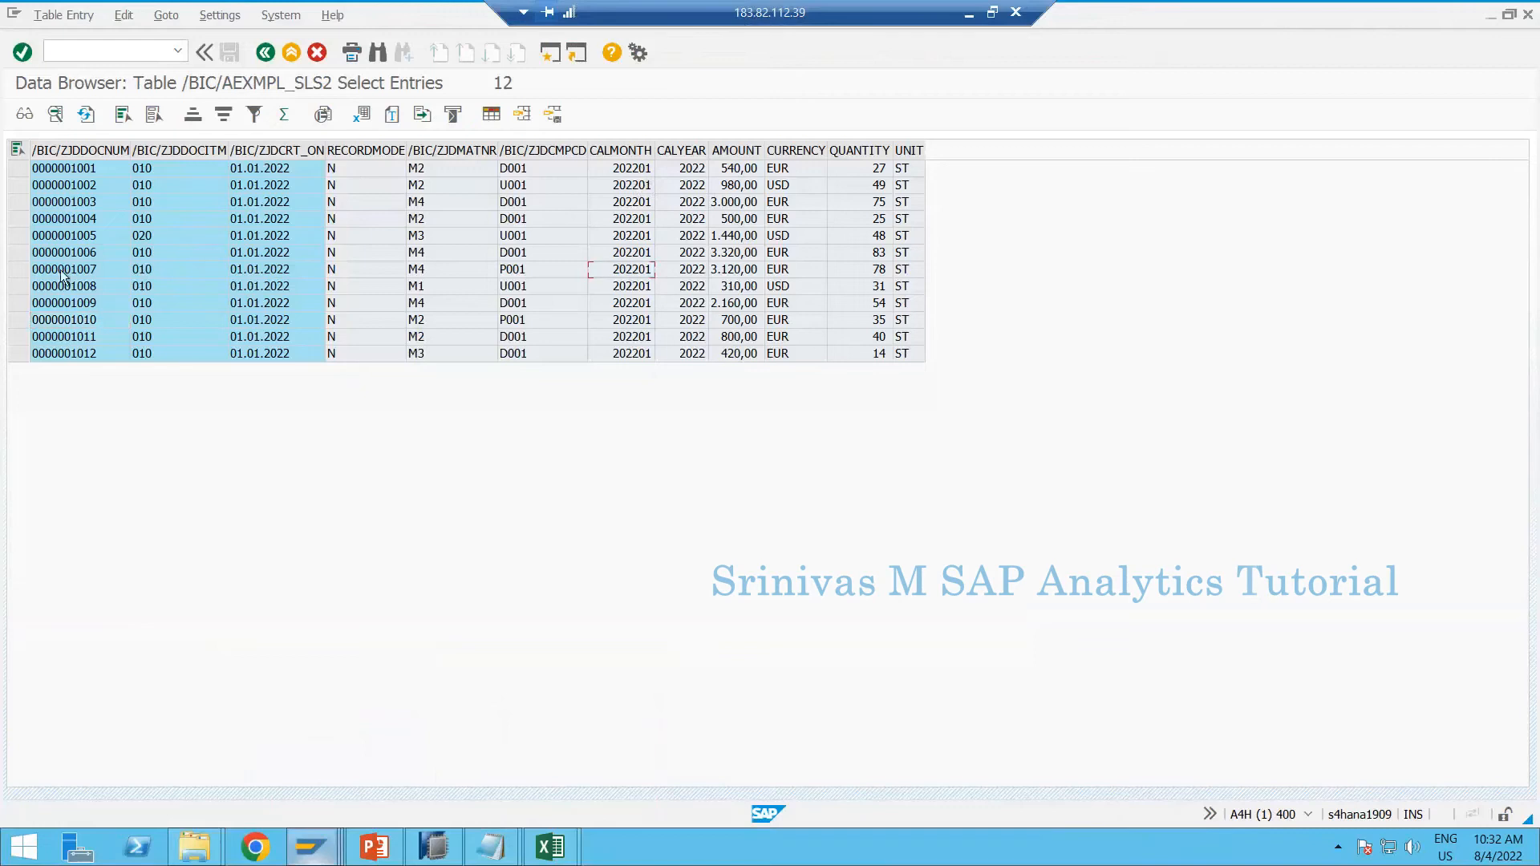
pyautogui.click(64, 218)
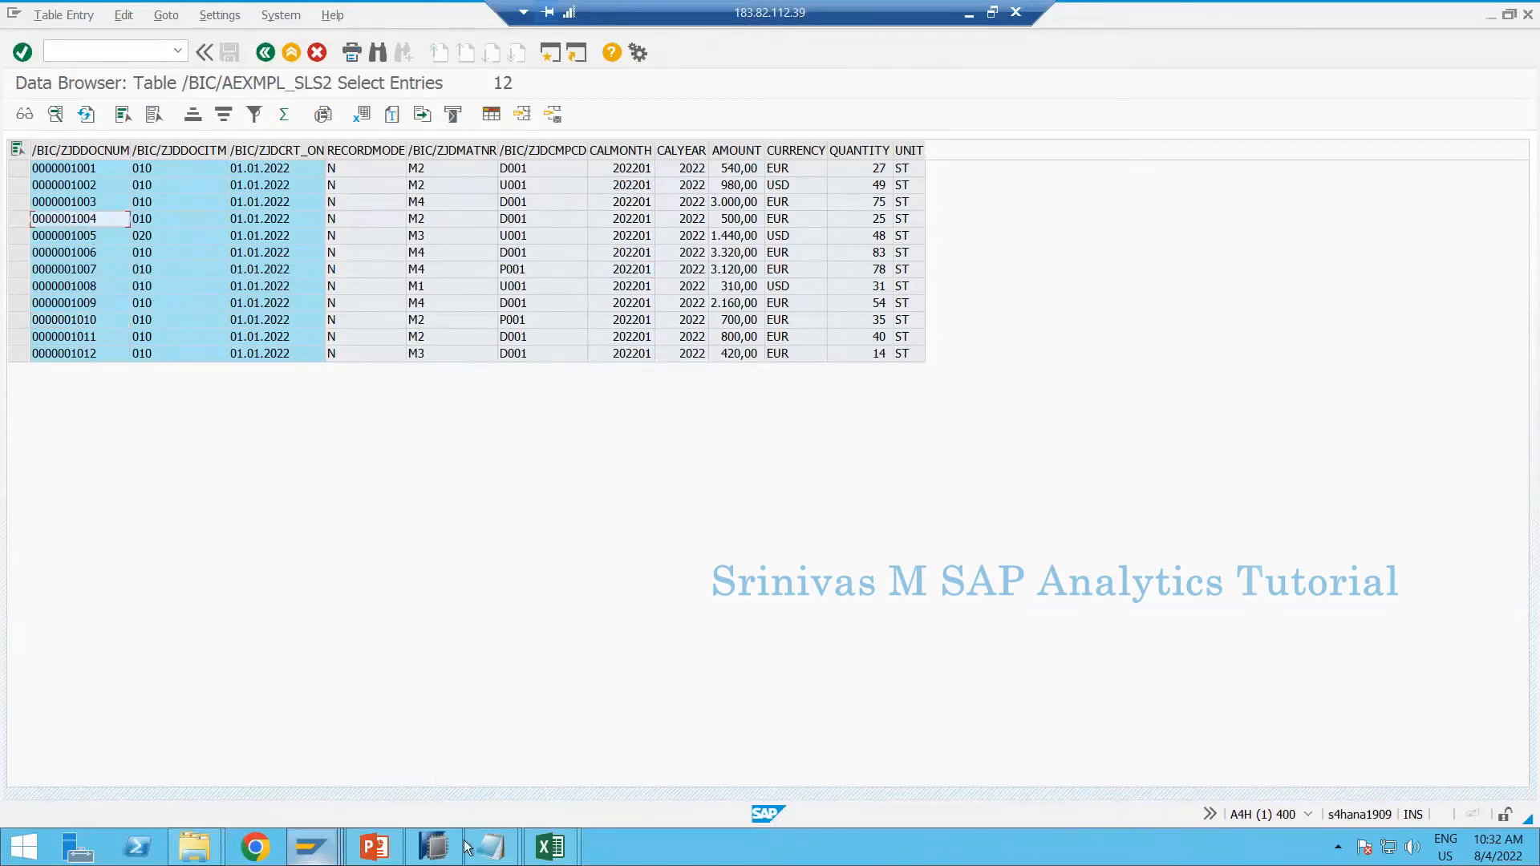
# Step: Switch back to Excel and deactivate the BEx condition Supress < 50 on Doc Number in crosstab DS_2
pyautogui.click(430, 848)
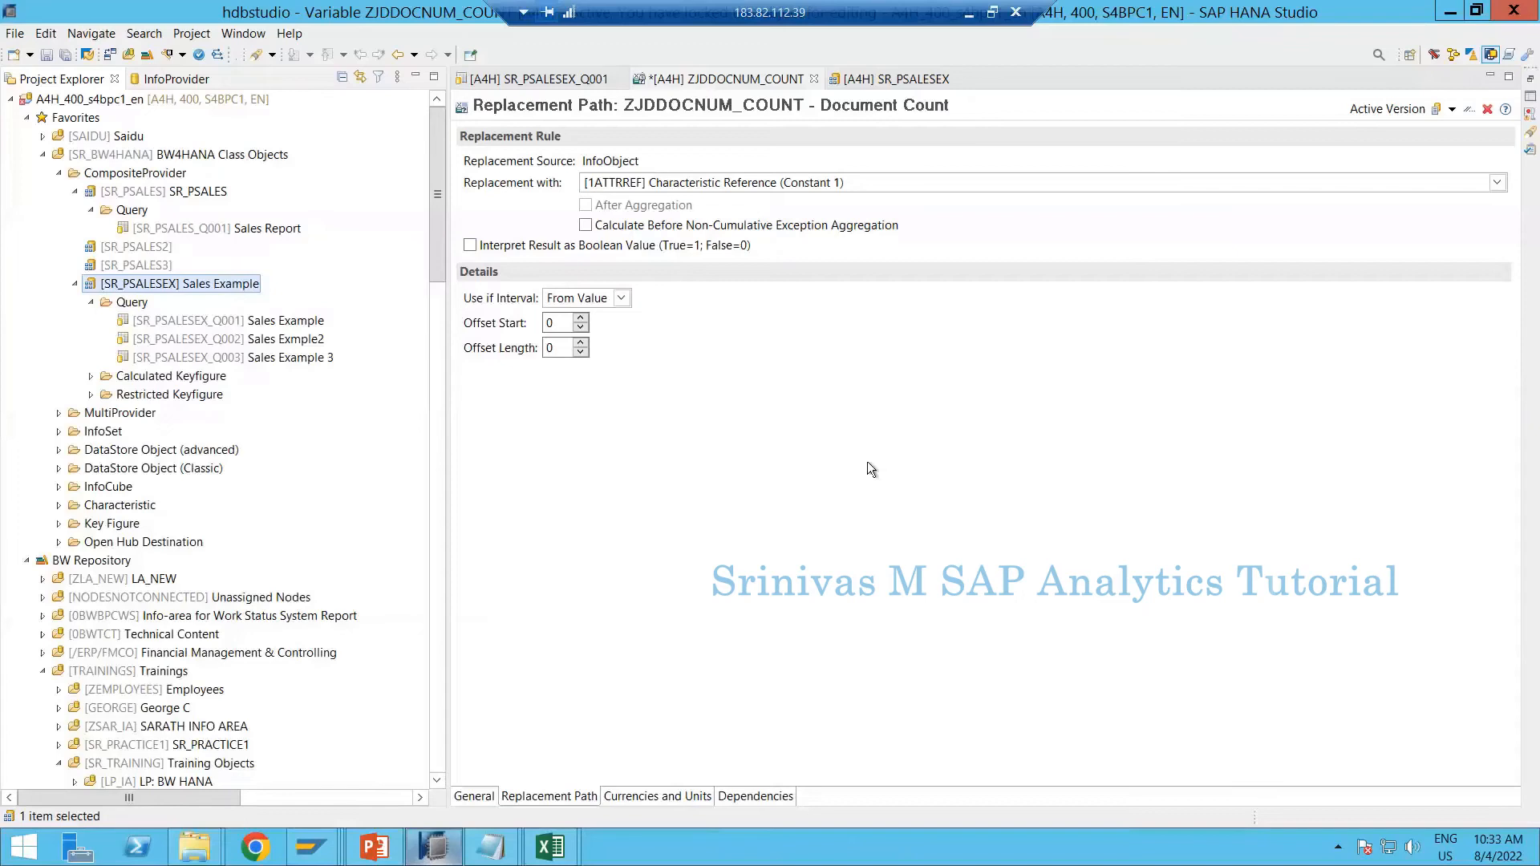
pyautogui.hotkey('alt', 'Tab')
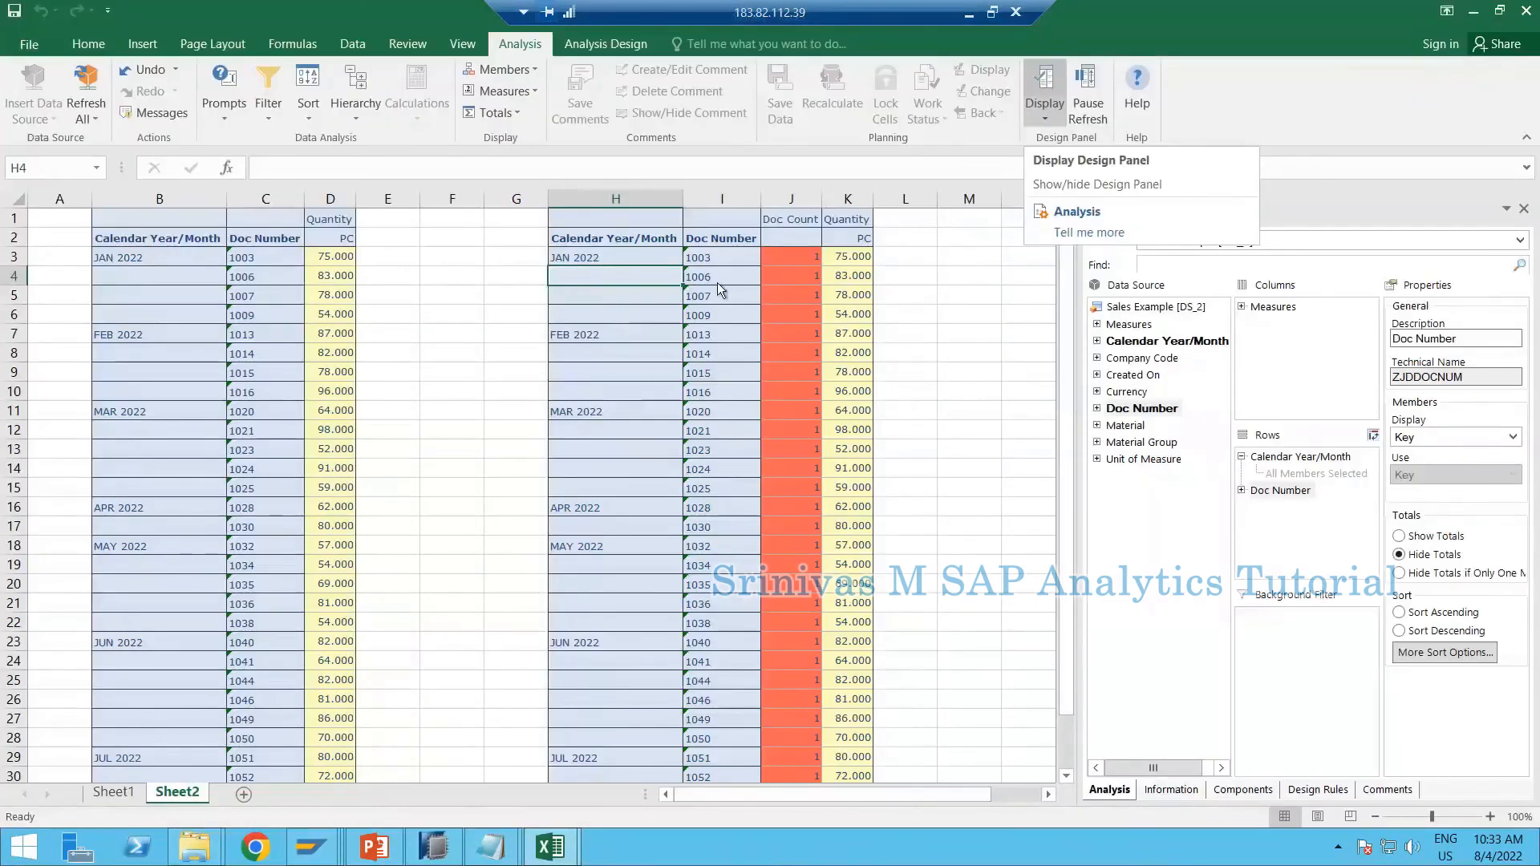
pyautogui.click(717, 282)
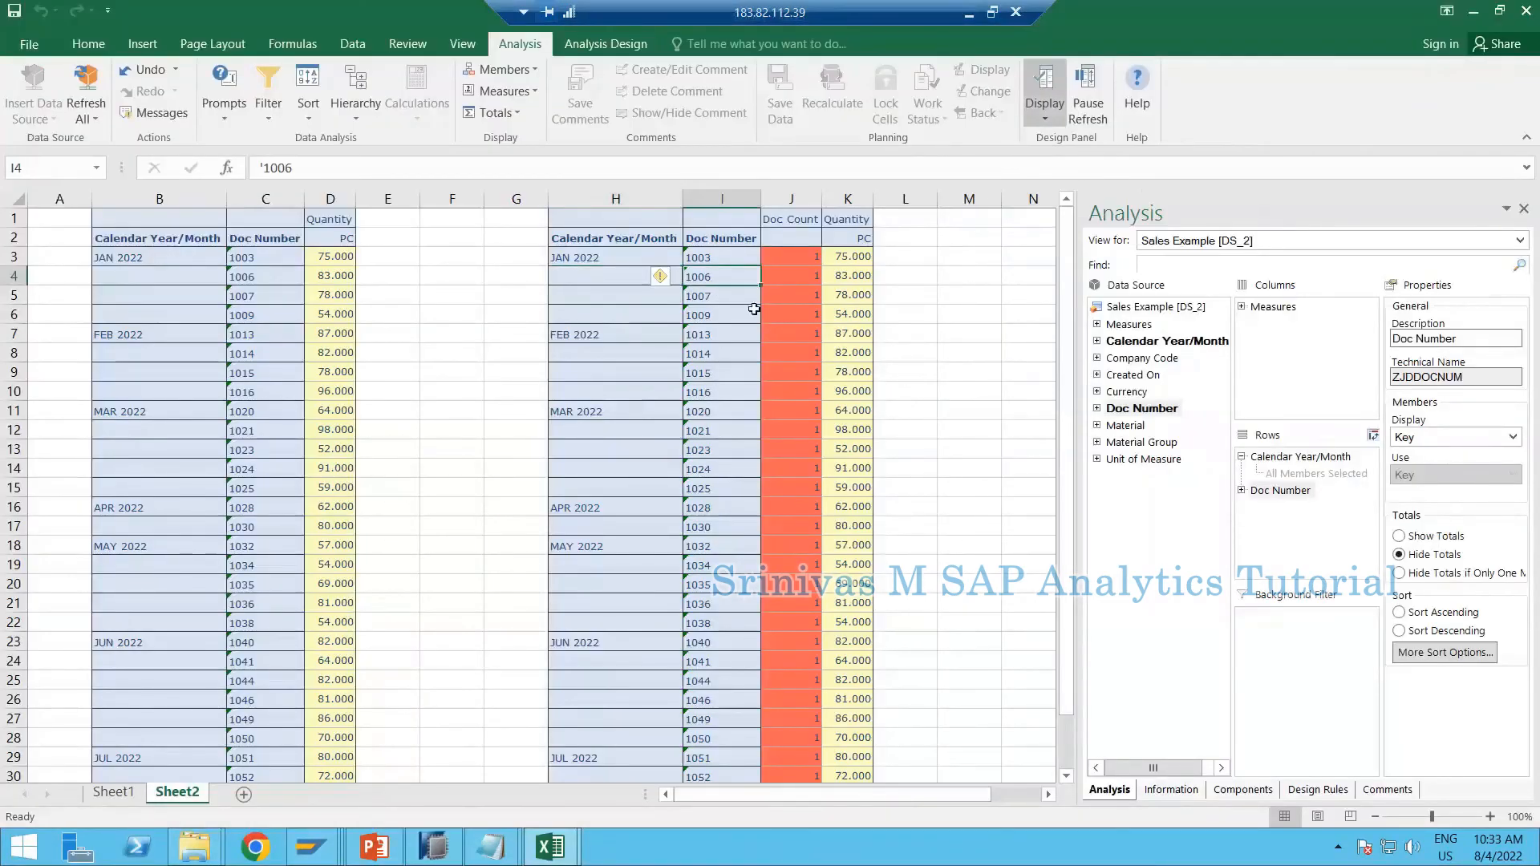
pyautogui.click(729, 263)
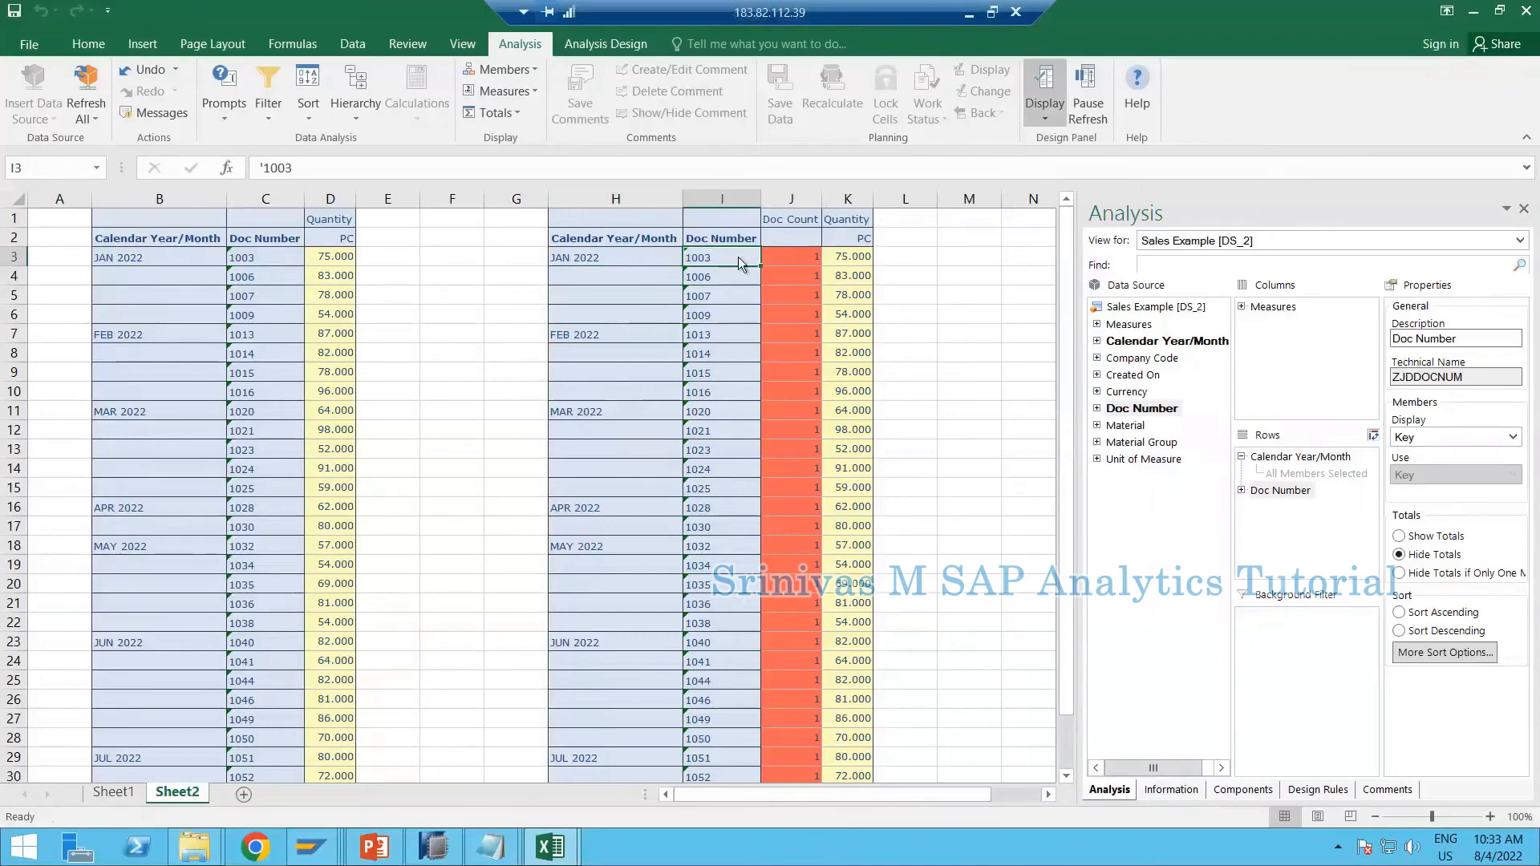
pyautogui.rightClick(738, 257)
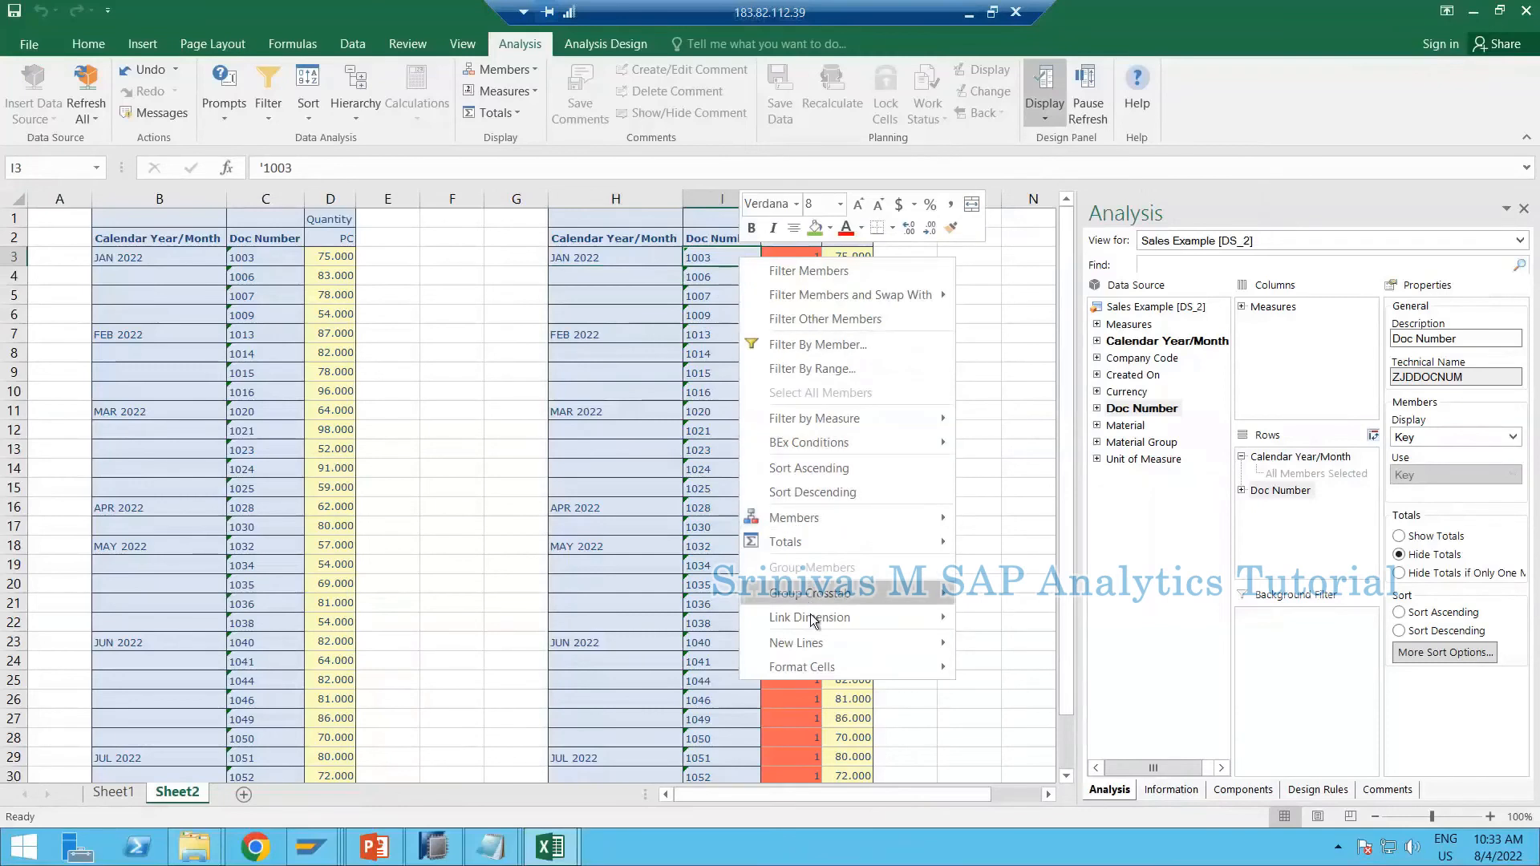
pyautogui.moveTo(833, 440)
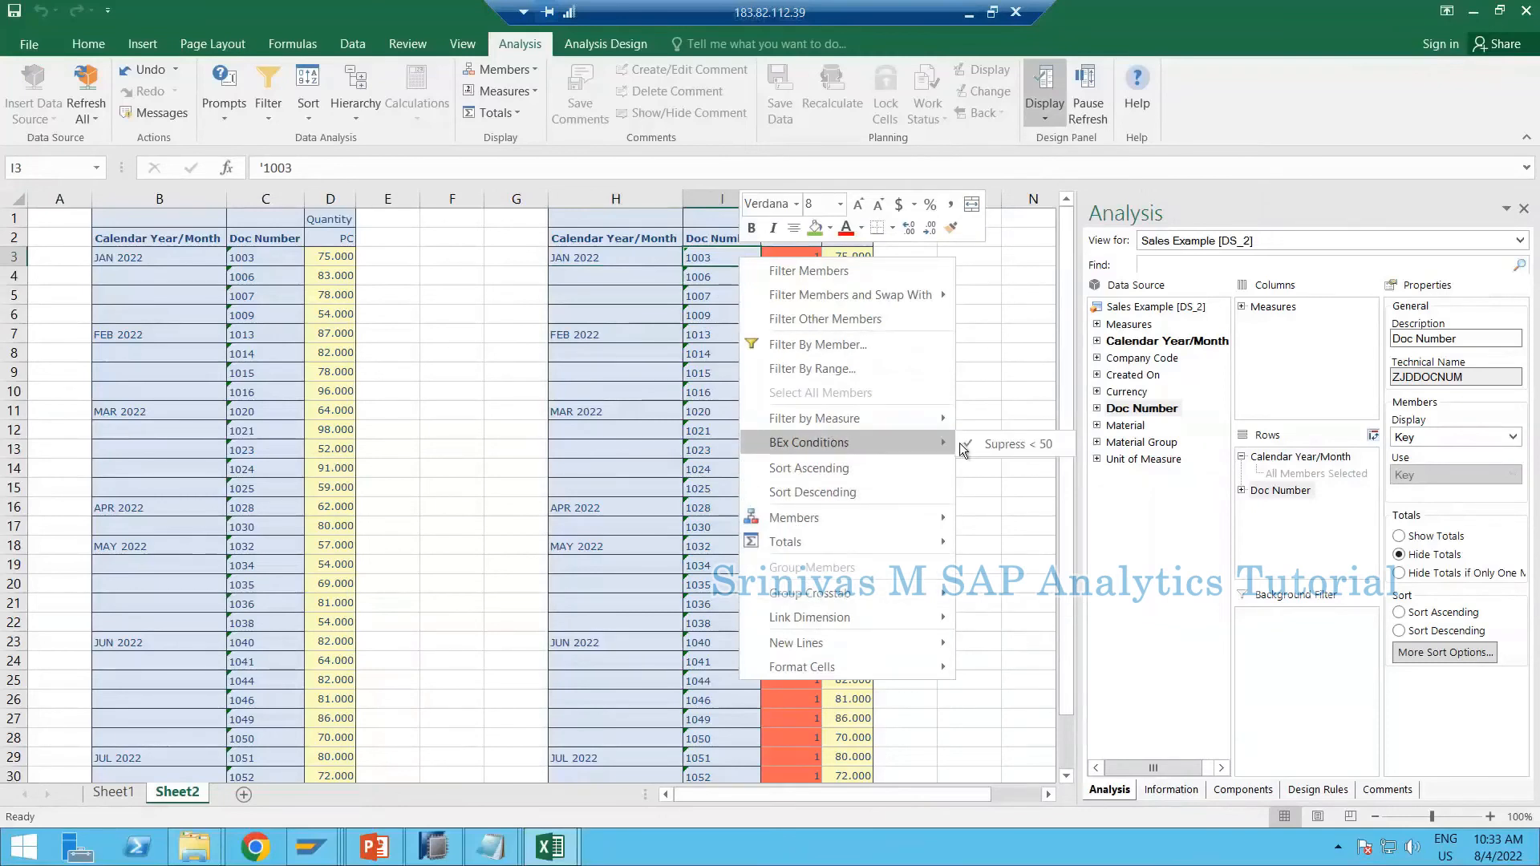
pyautogui.click(1027, 445)
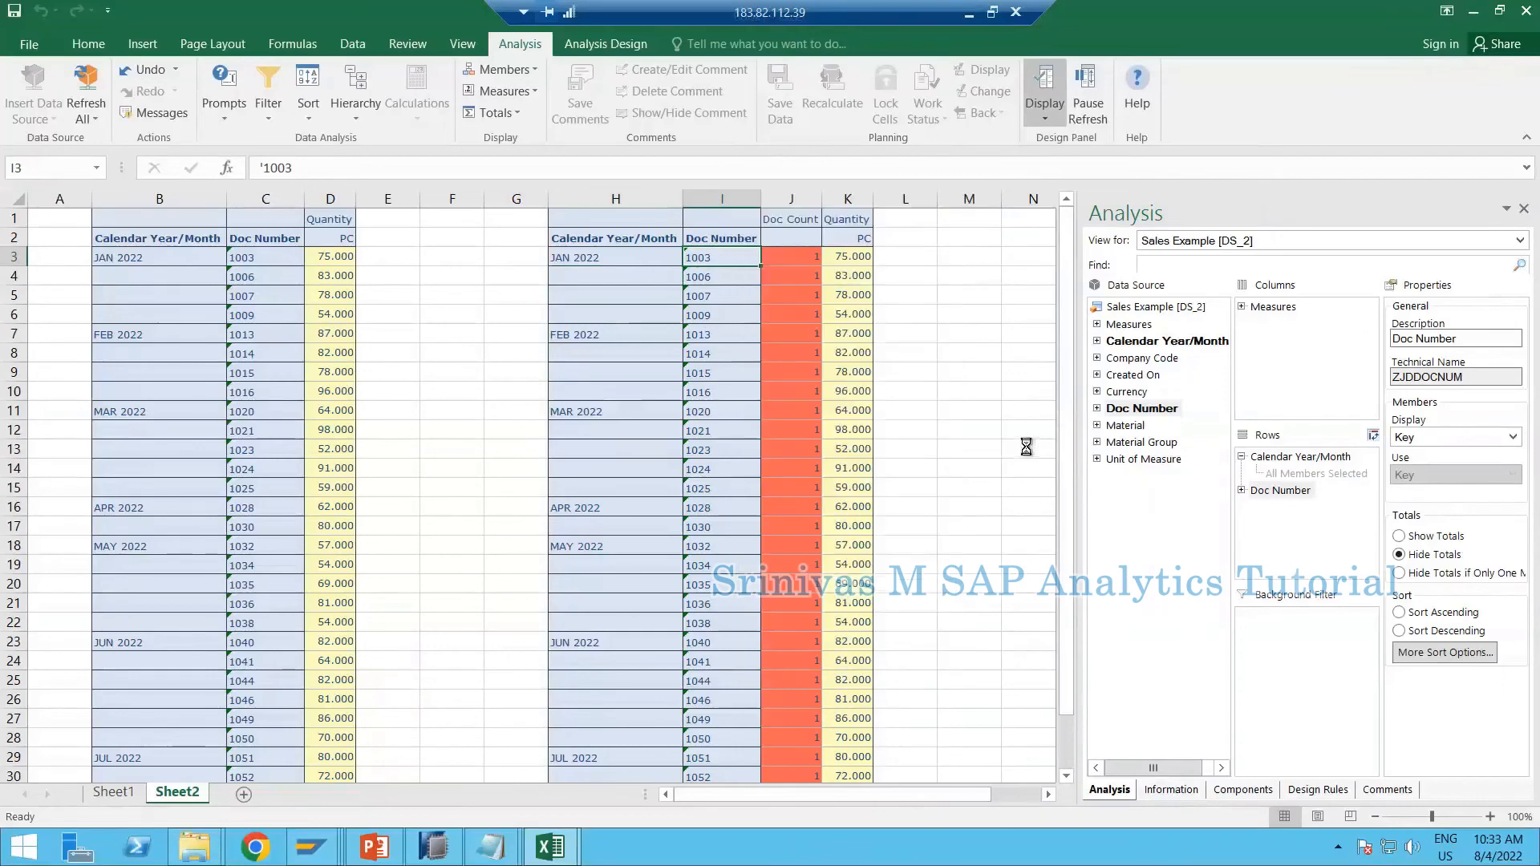
# Step: Review the JAN 2022 document numbers and their Doc Count values in crosstab DS_2
pyautogui.click(714, 452)
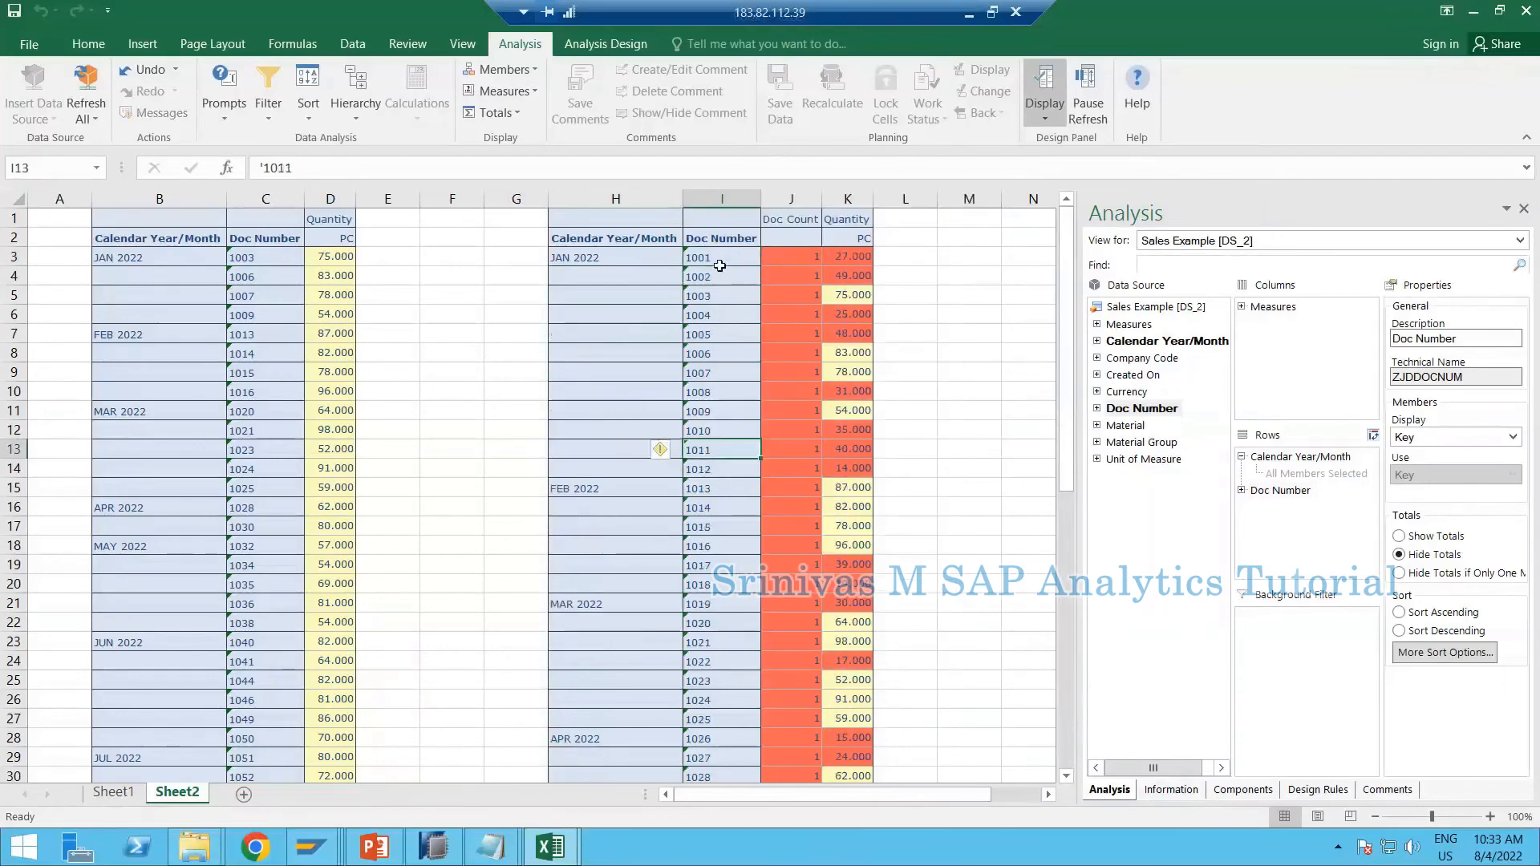
pyautogui.moveTo(709, 258); pyautogui.dragTo(716, 475)
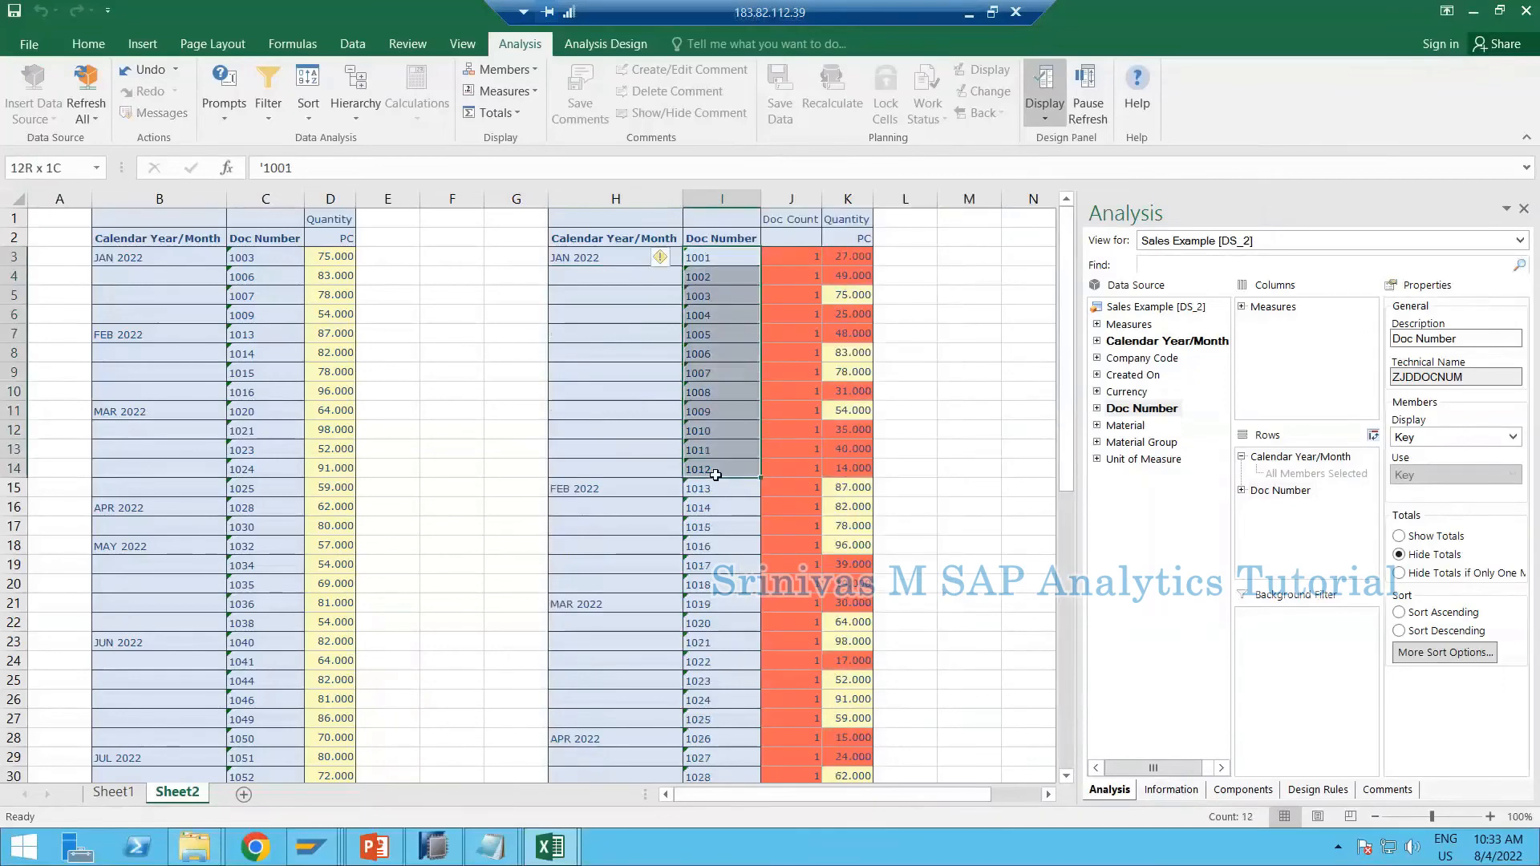
pyautogui.moveTo(797, 258); pyautogui.dragTo(804, 454)
pyautogui.scroll(-2, 760, 490)
pyautogui.scroll(2, 760, 489)
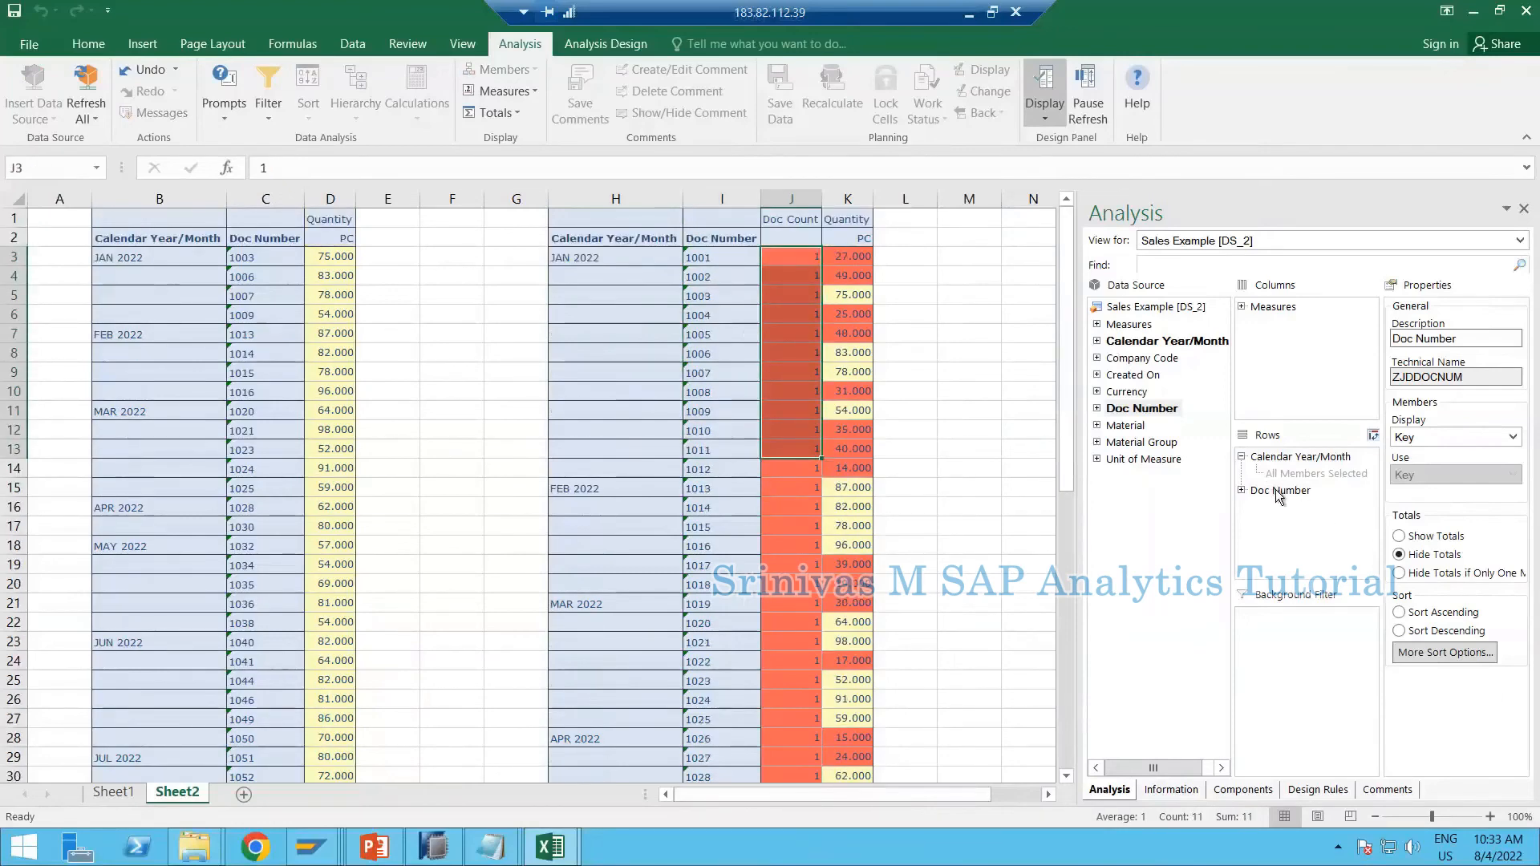
# Step: Remove Doc Number from crosstab DS_2 and compare its JAN 2022 Doc Count with the document numbers in crosstab DS_1
pyautogui.moveTo(1275, 489); pyautogui.dragTo(812, 315)
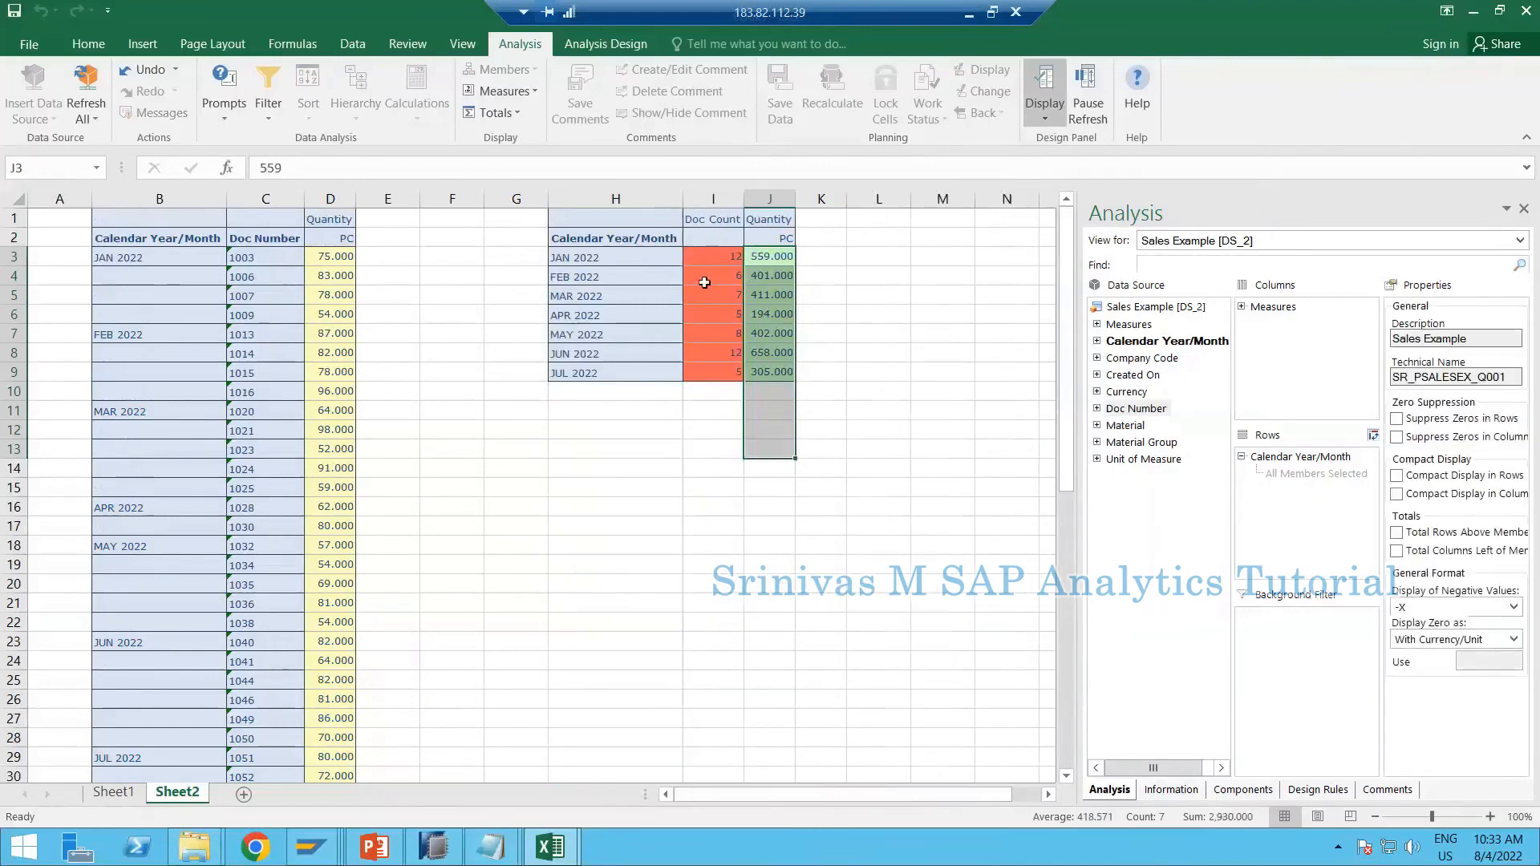
pyautogui.click(704, 261)
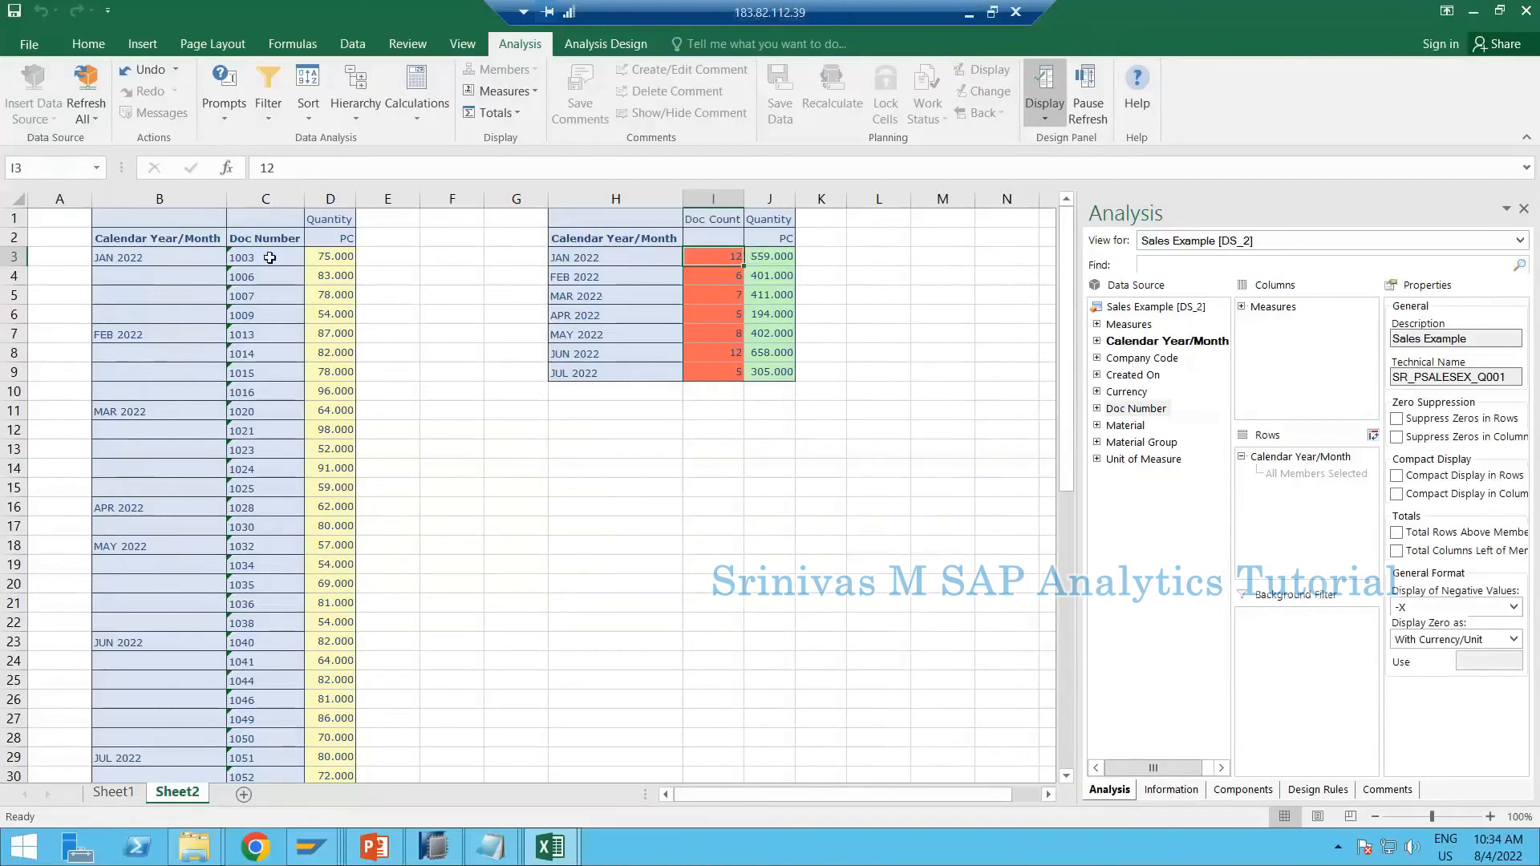
pyautogui.moveTo(269, 258); pyautogui.dragTo(277, 322)
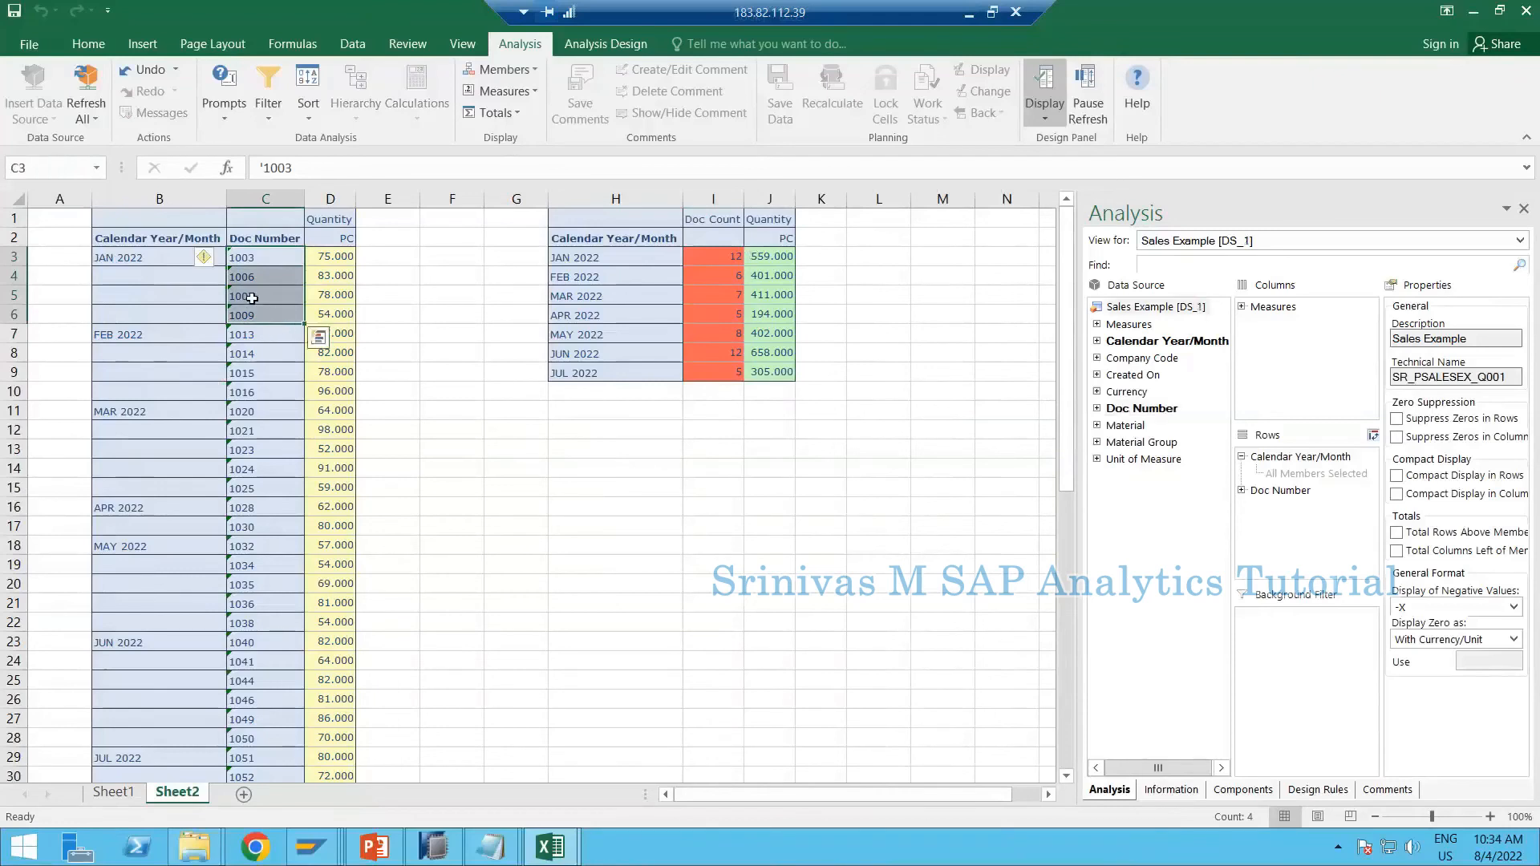
pyautogui.click(265, 296)
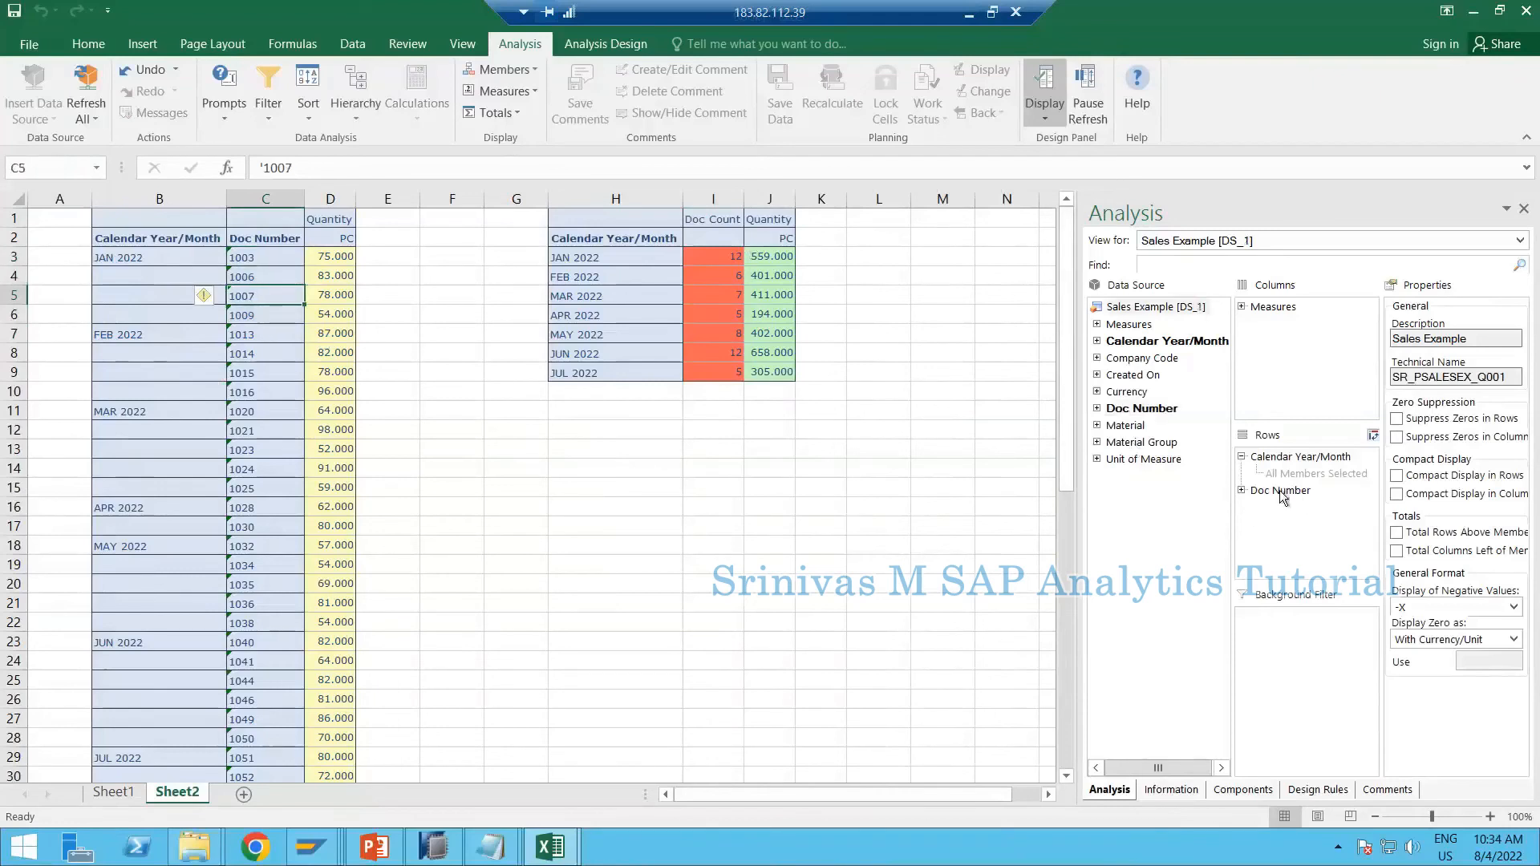
# Step: Deactivate the BEx condition Supress < 50 in crosstab DS_1 and compare its JAN 2022 document numbers with DS_2
pyautogui.rightClick(255, 313)
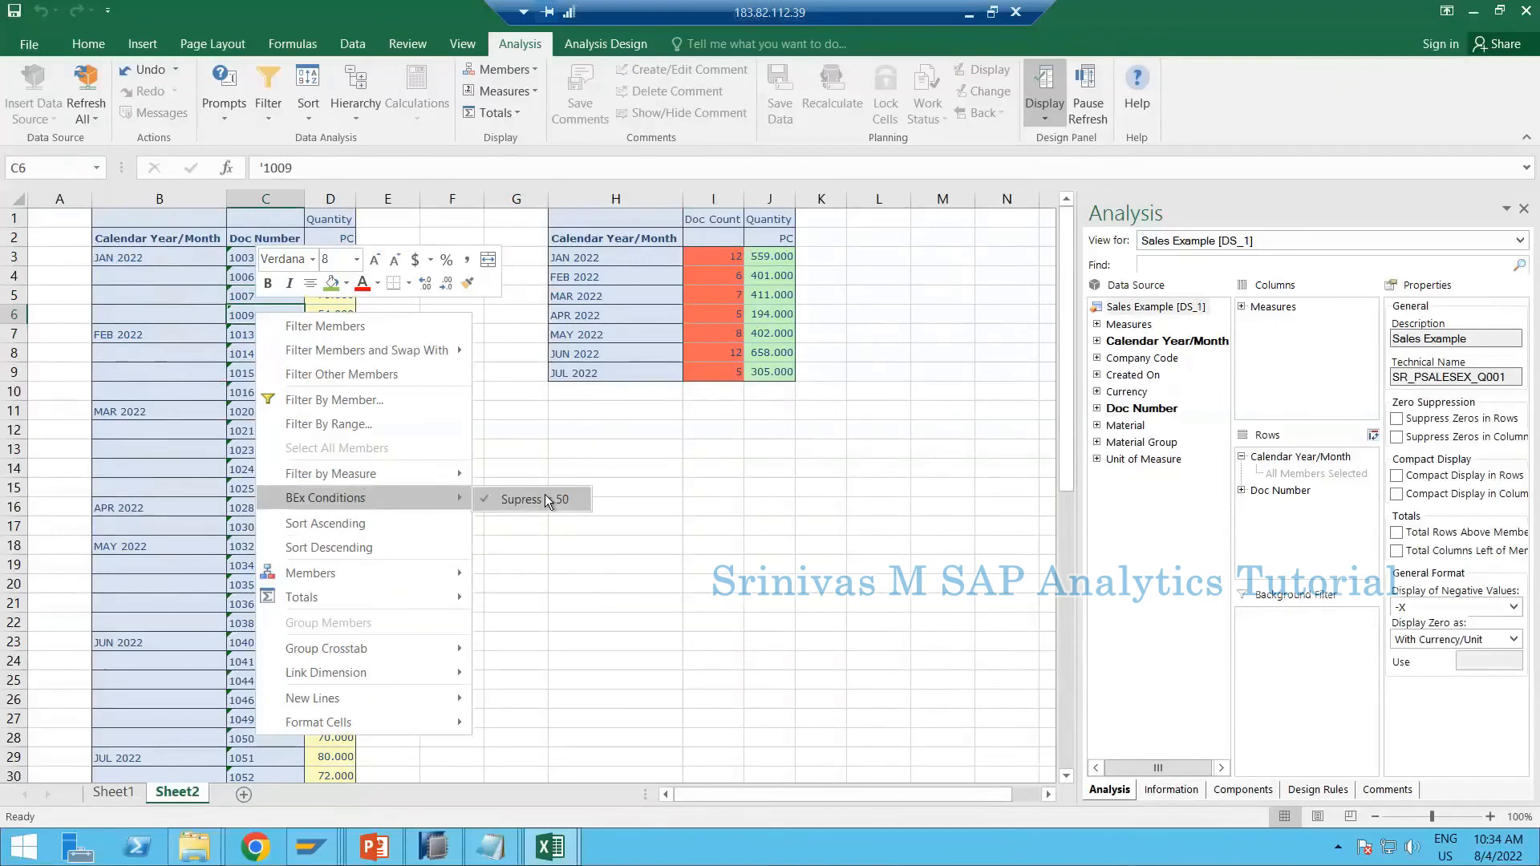
pyautogui.click(546, 495)
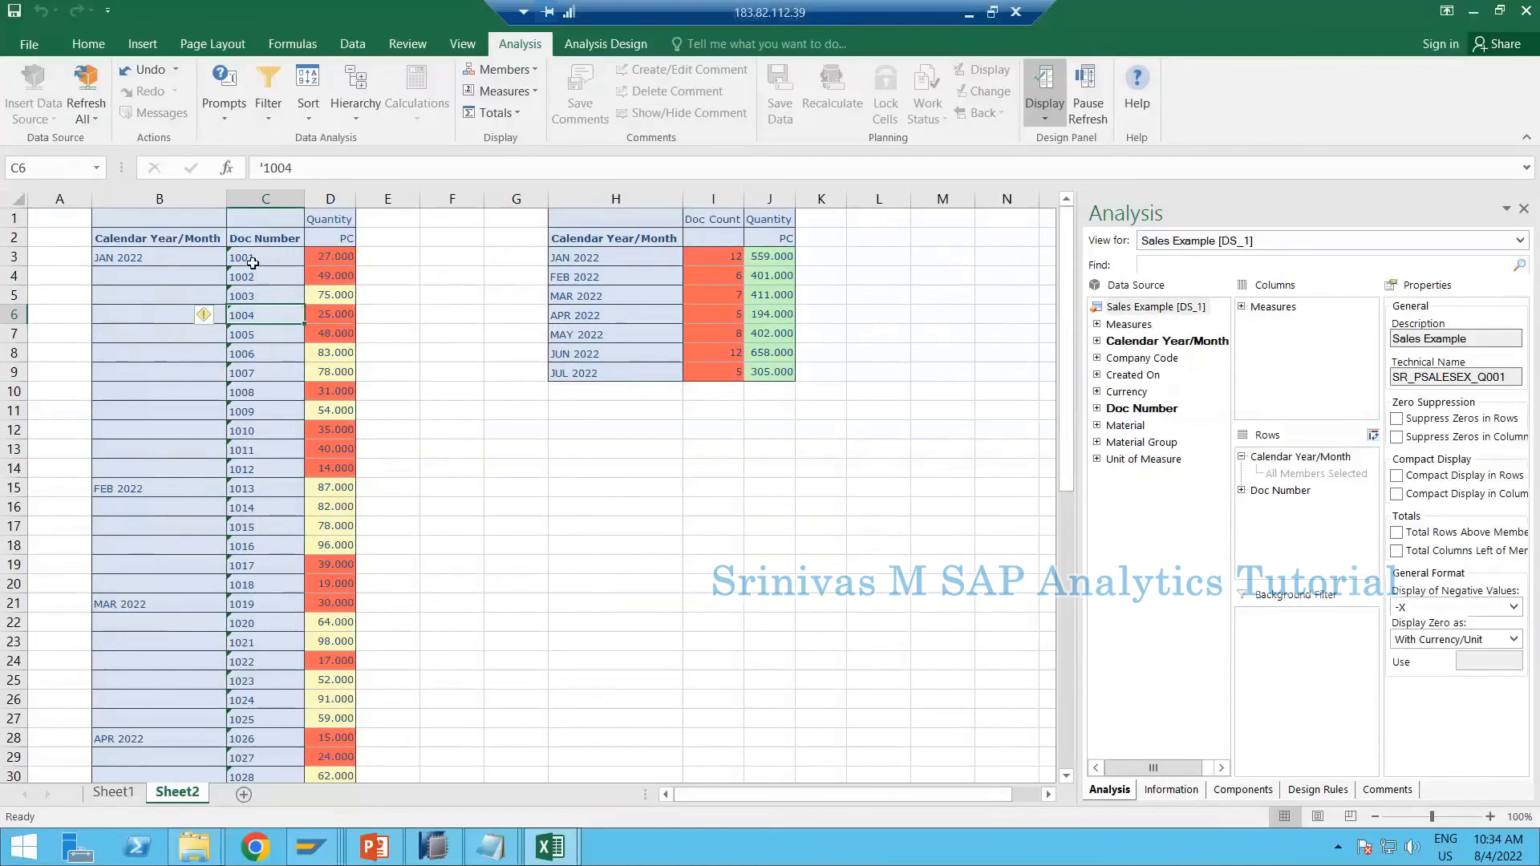
pyautogui.moveTo(253, 263); pyautogui.dragTo(273, 451)
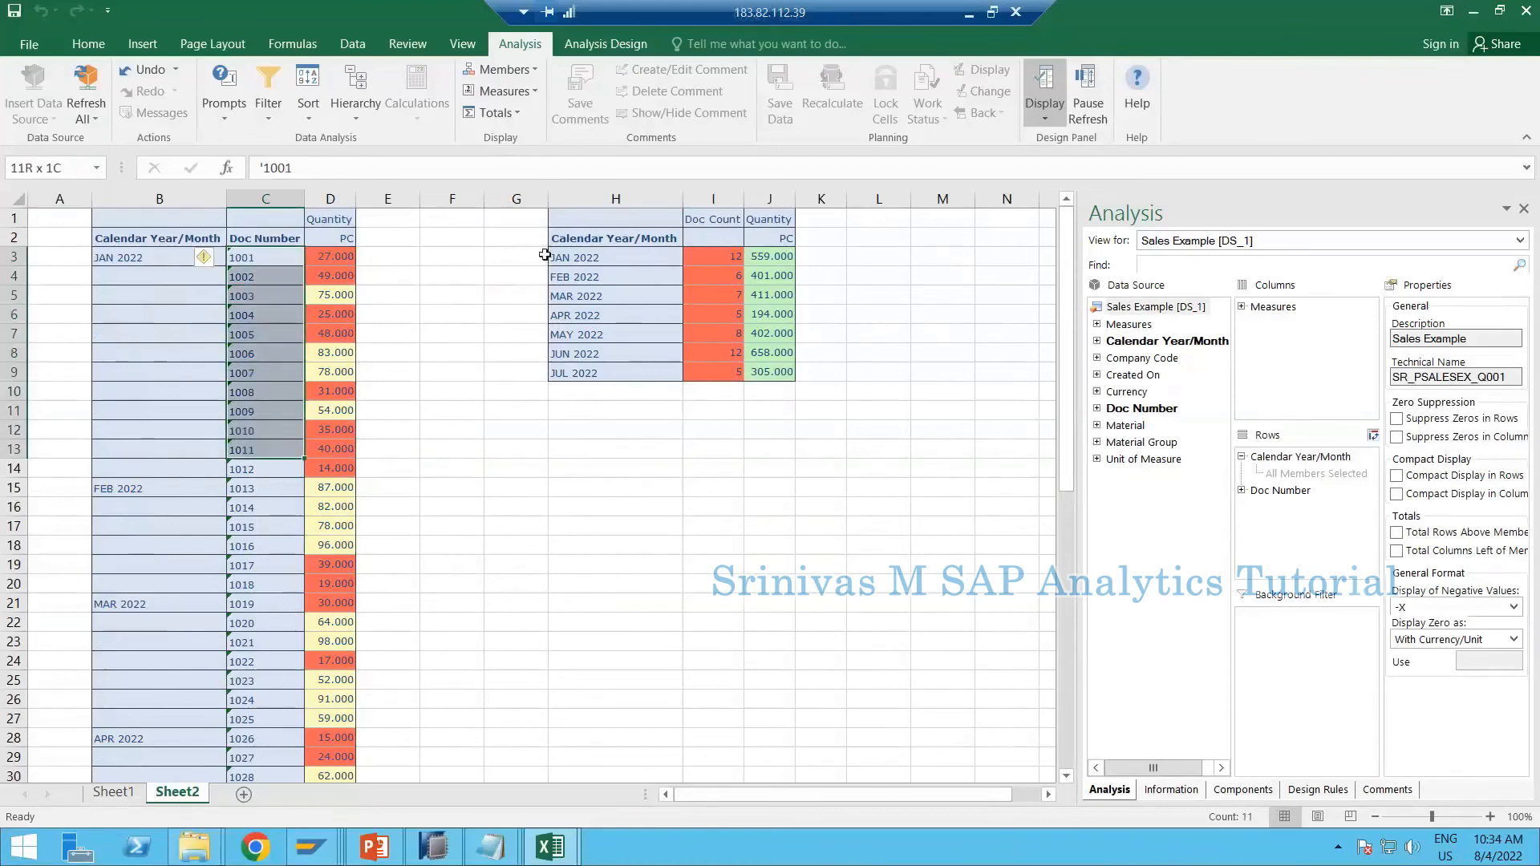
pyautogui.click(752, 313)
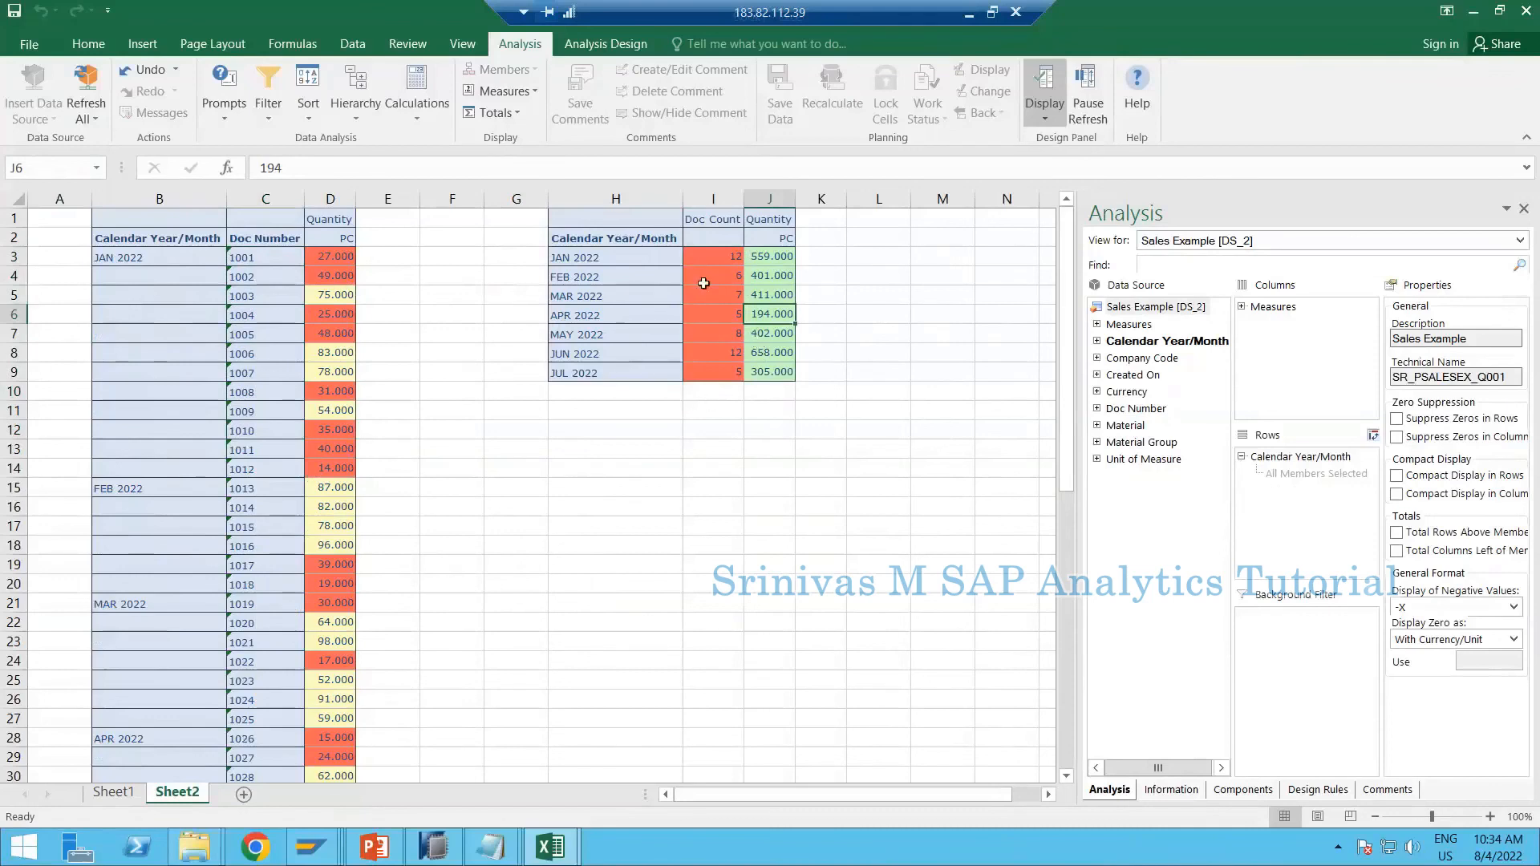
# Step: Examine the JAN 2022 Doc Count and Quantity values in the monthly crosstab DS_2
pyautogui.click(710, 256)
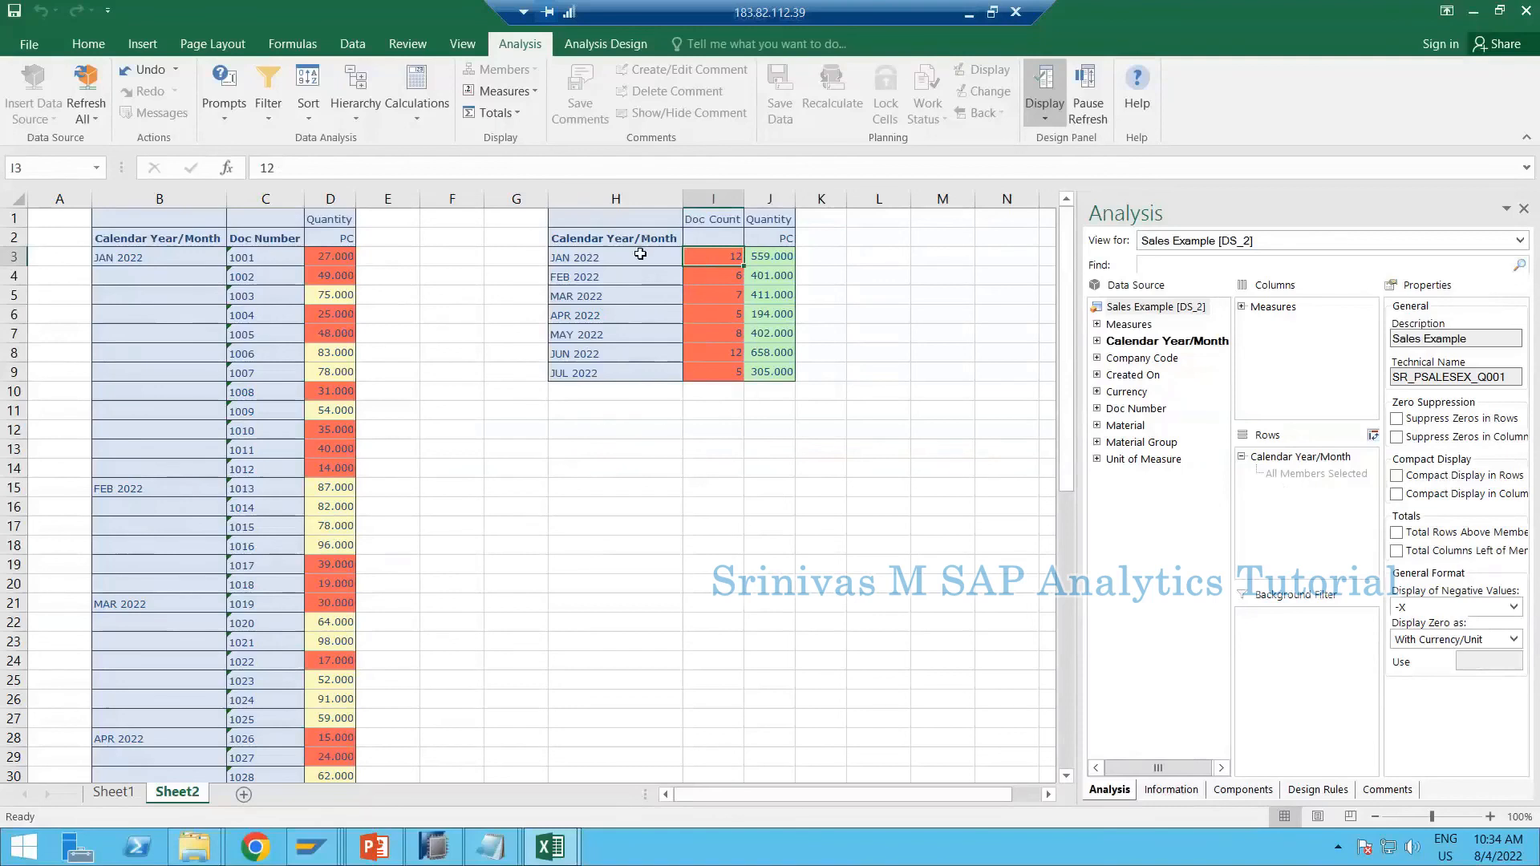
pyautogui.click(665, 264)
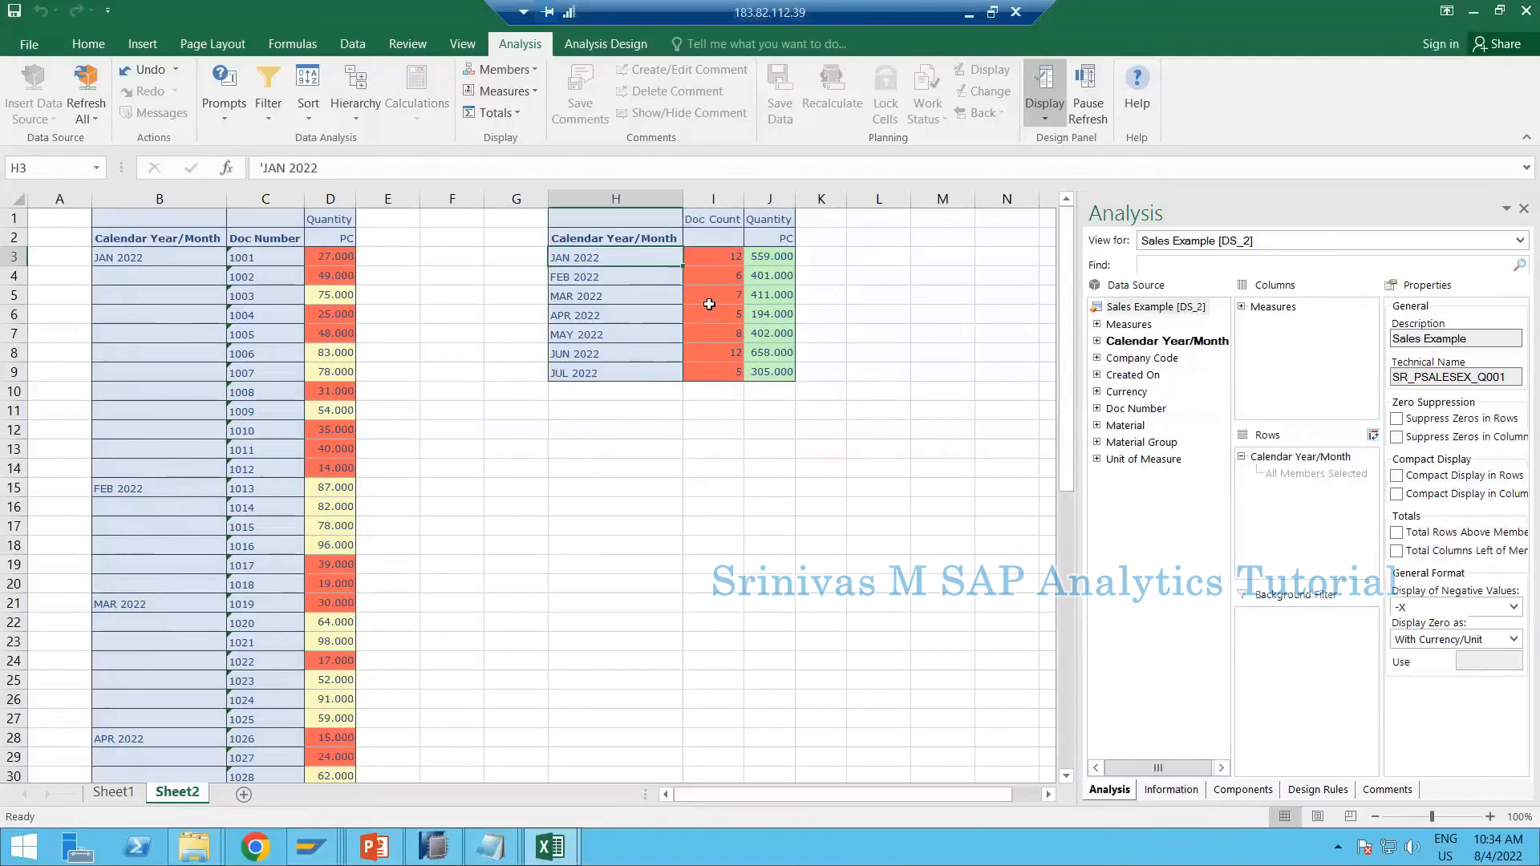
pyautogui.click(726, 257)
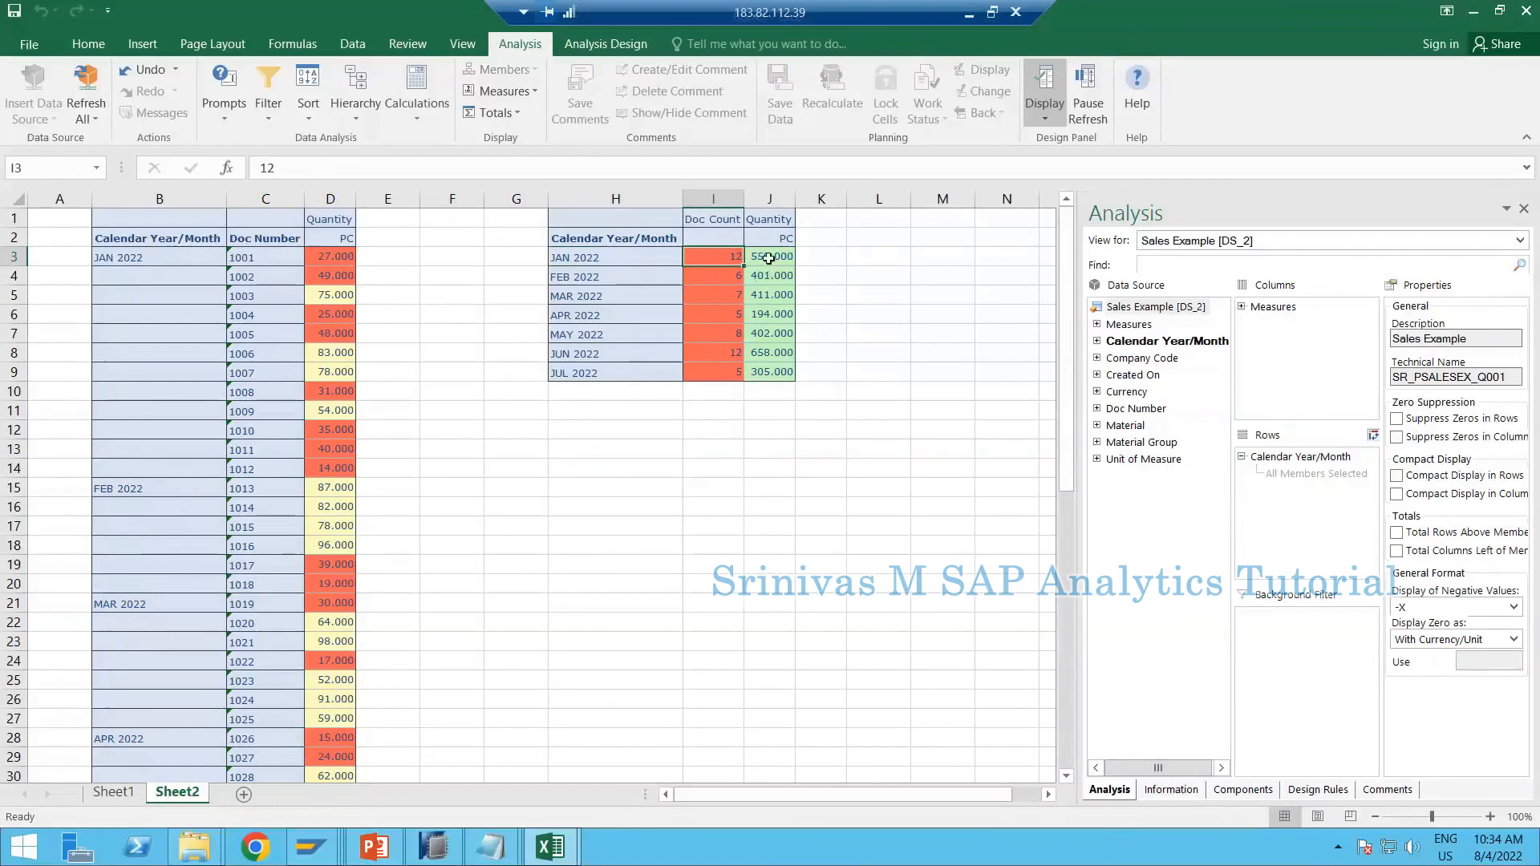
pyautogui.click(820, 262)
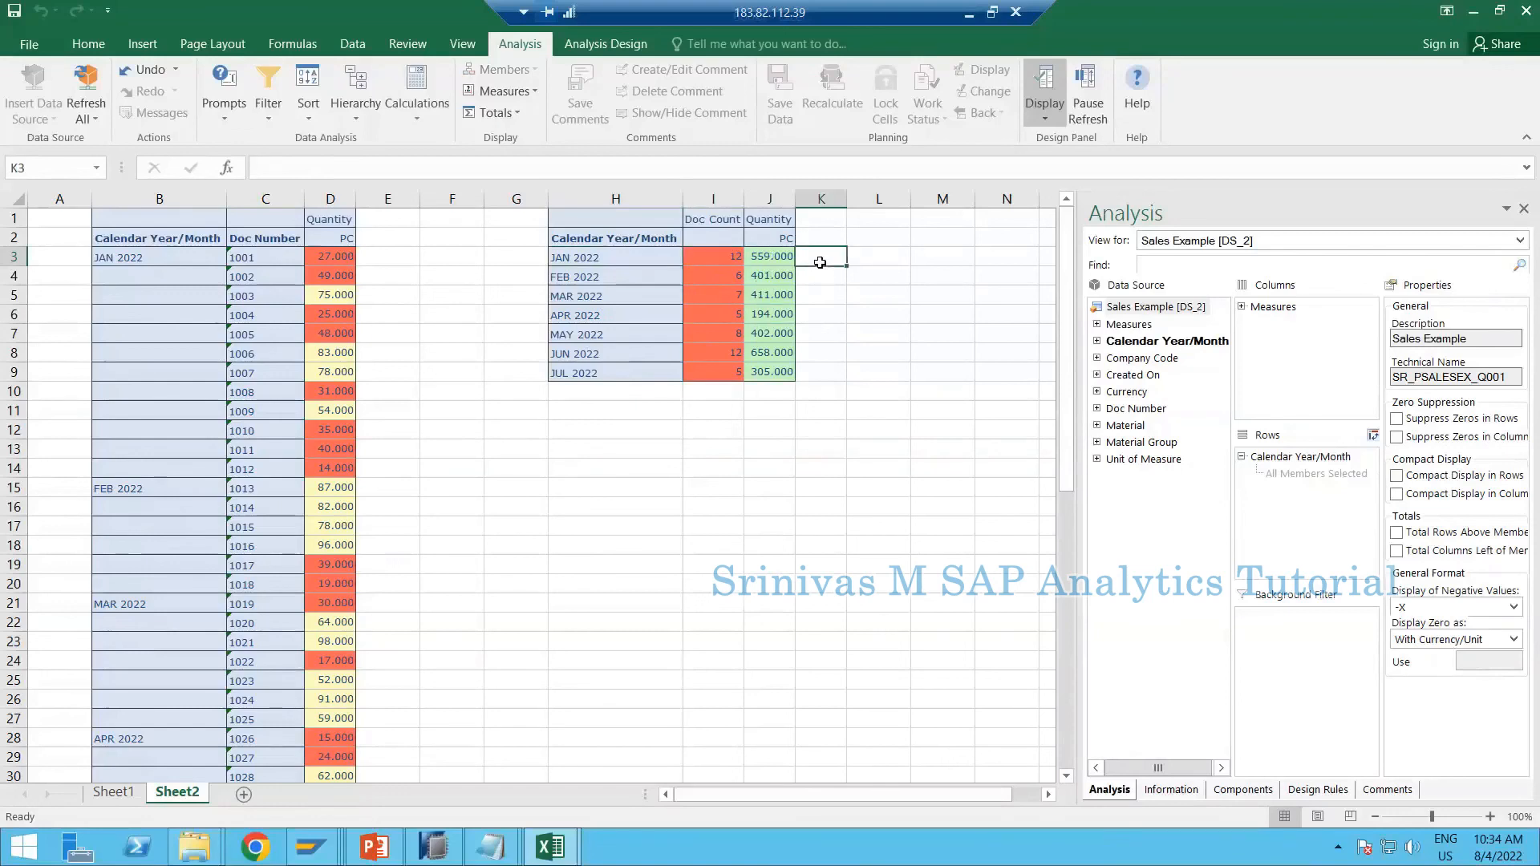
pyautogui.click(765, 255)
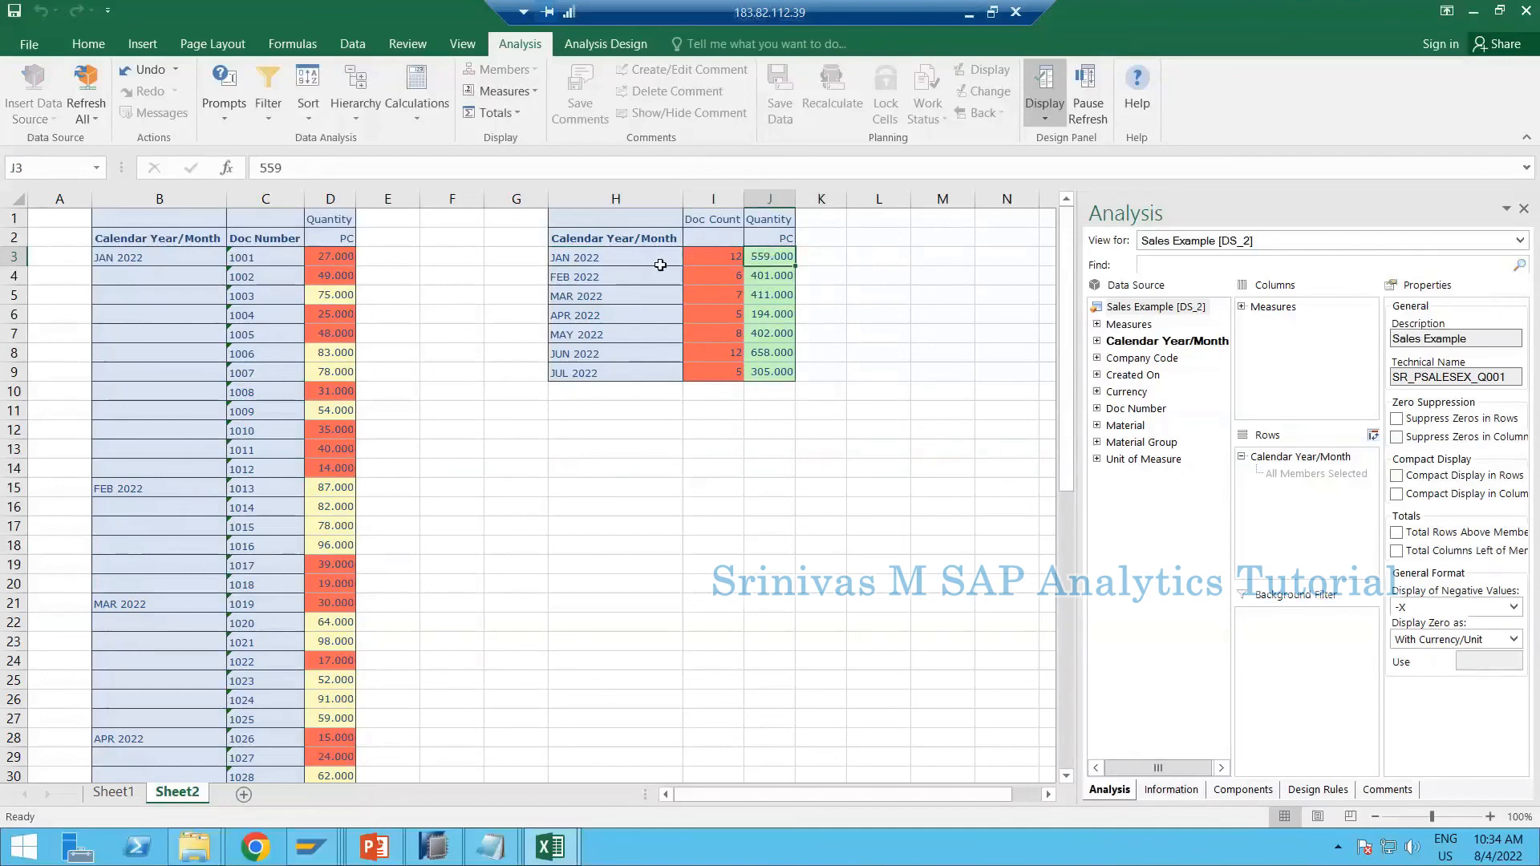
pyautogui.click(729, 255)
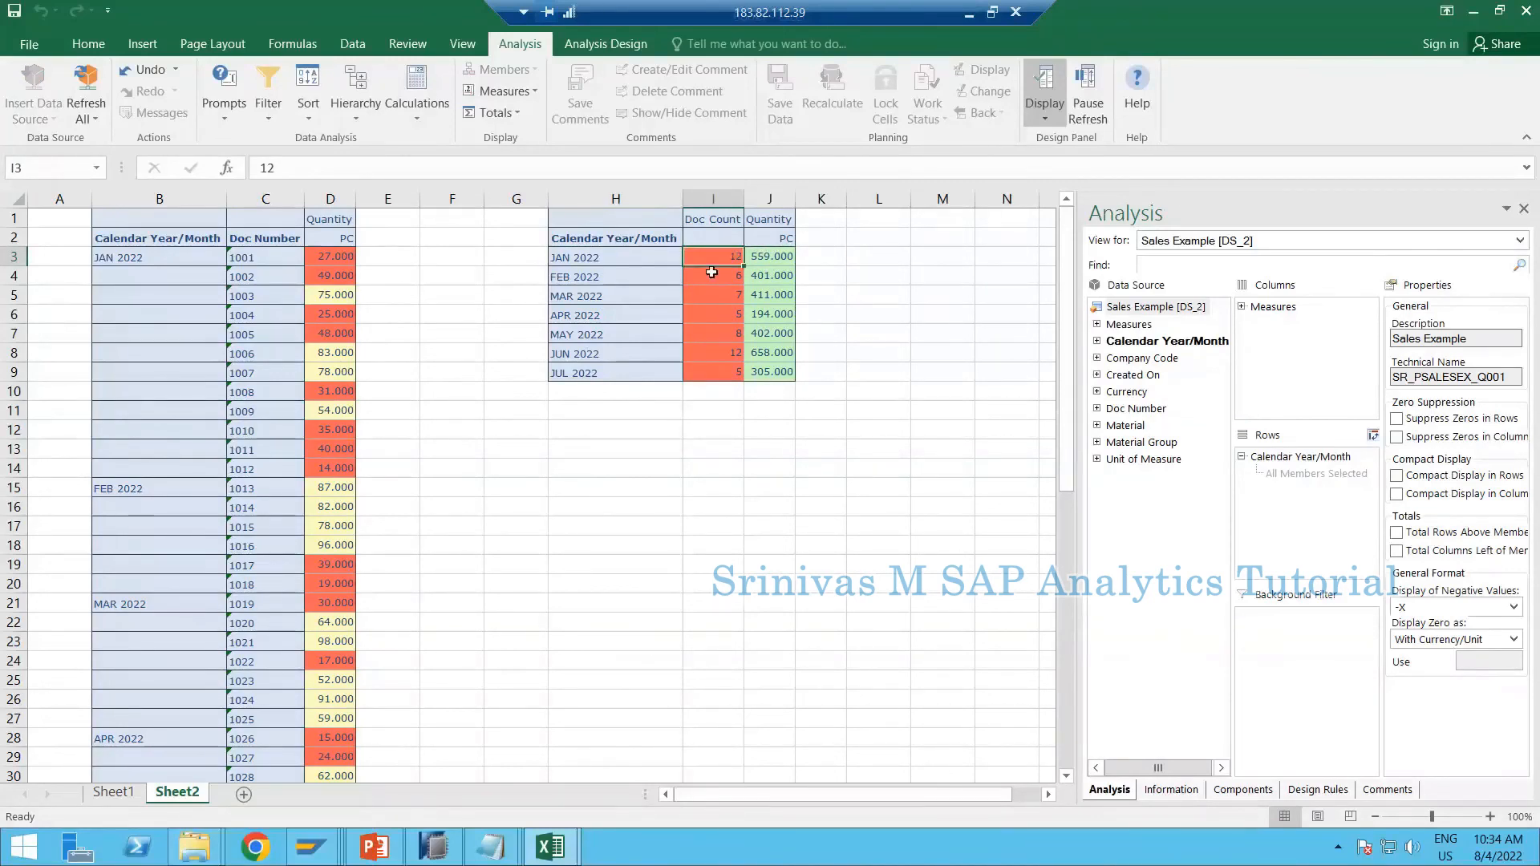